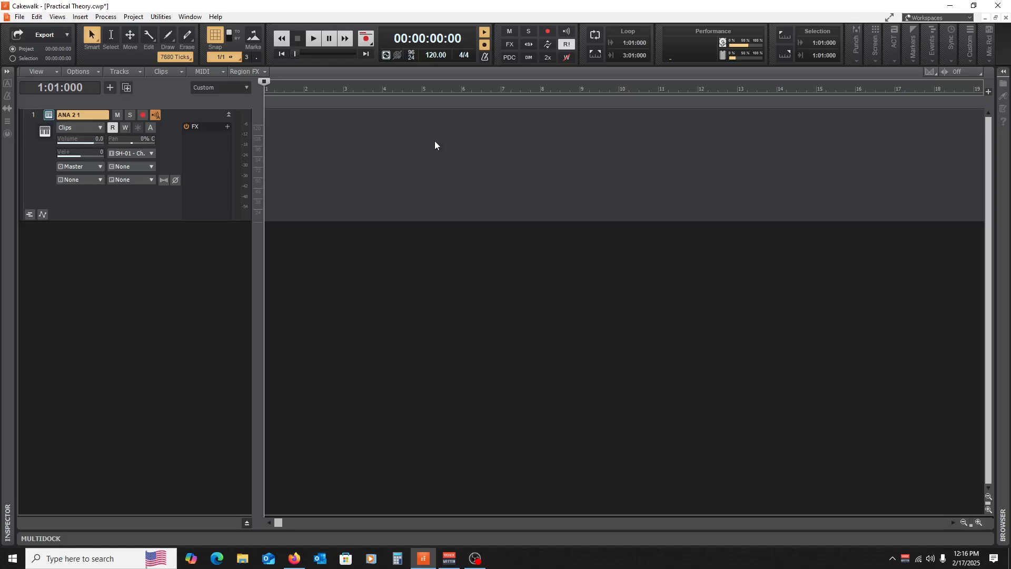
Reset the ANA 2 synth to its INIT preset and reposition its window over the project.
{"action": "left_click_drag", "start_coordinate": [255, 11], "coordinate": [503, 46]}
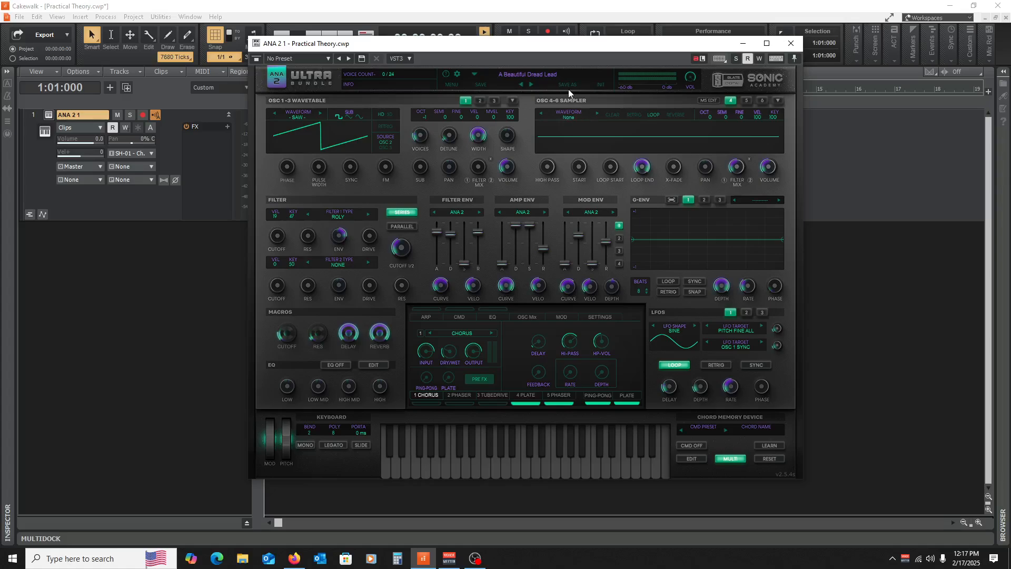
{"action": "left_click", "coordinate": [600, 85]}
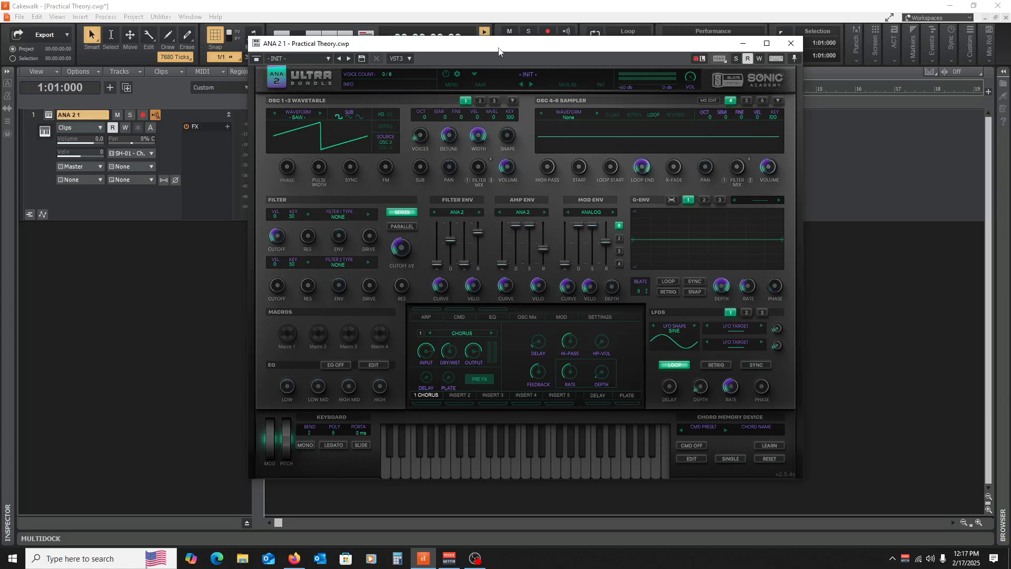
{"action": "left_click_drag", "start_coordinate": [499, 50], "coordinate": [489, 41]}
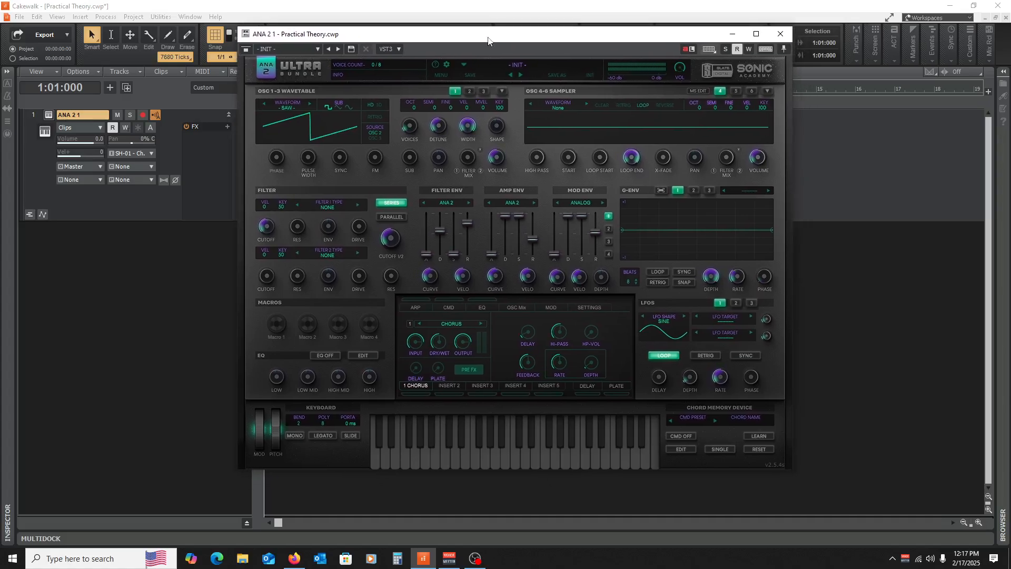
Set oscillator 1's waveform to Triangle from the Factory Analog collection, and close the waveform browser.
{"action": "left_click", "coordinate": [286, 108]}
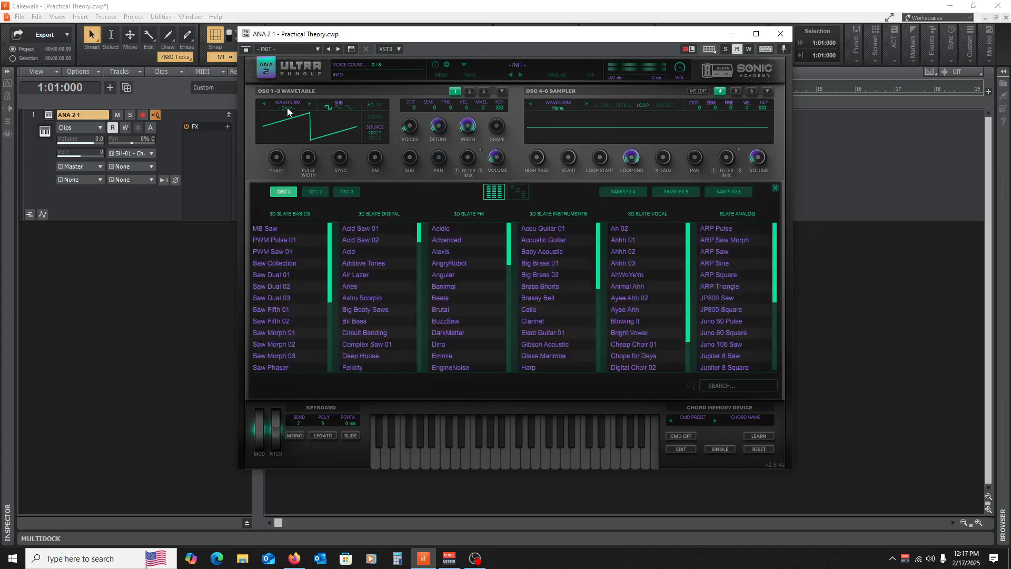
{"action": "left_click", "coordinate": [522, 194]}
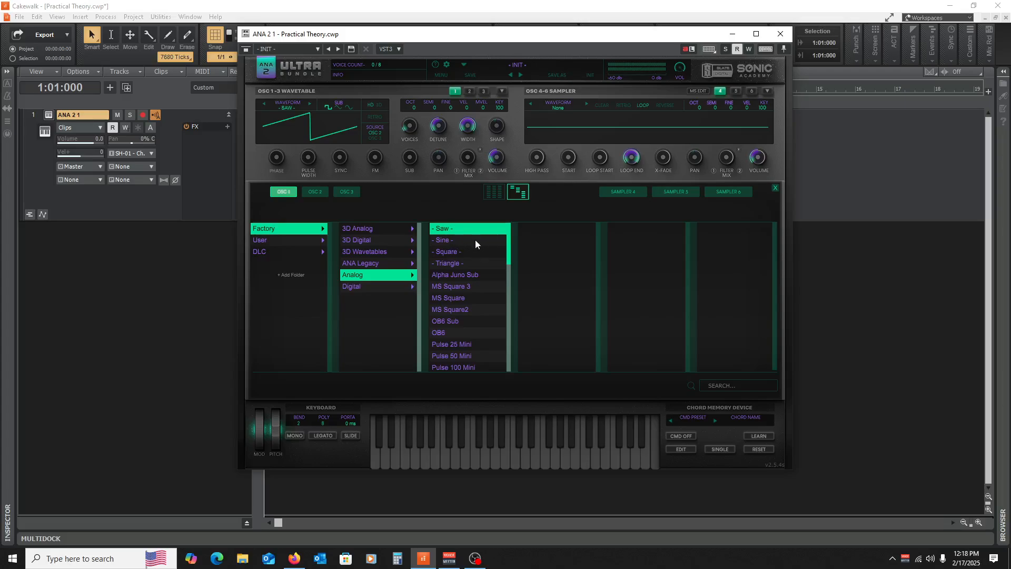
{"action": "left_click", "coordinate": [452, 262]}
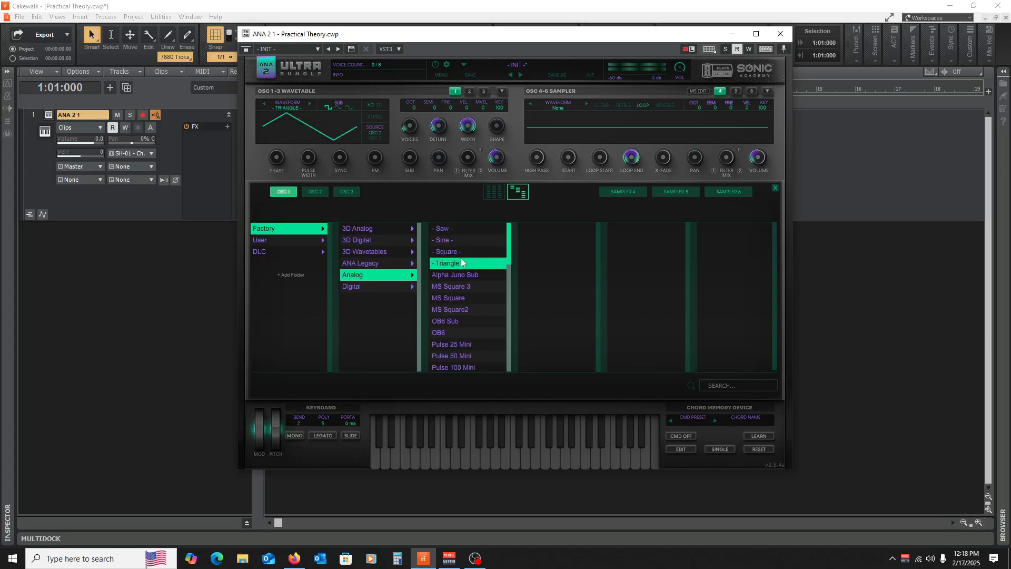
{"action": "left_click", "coordinate": [776, 188]}
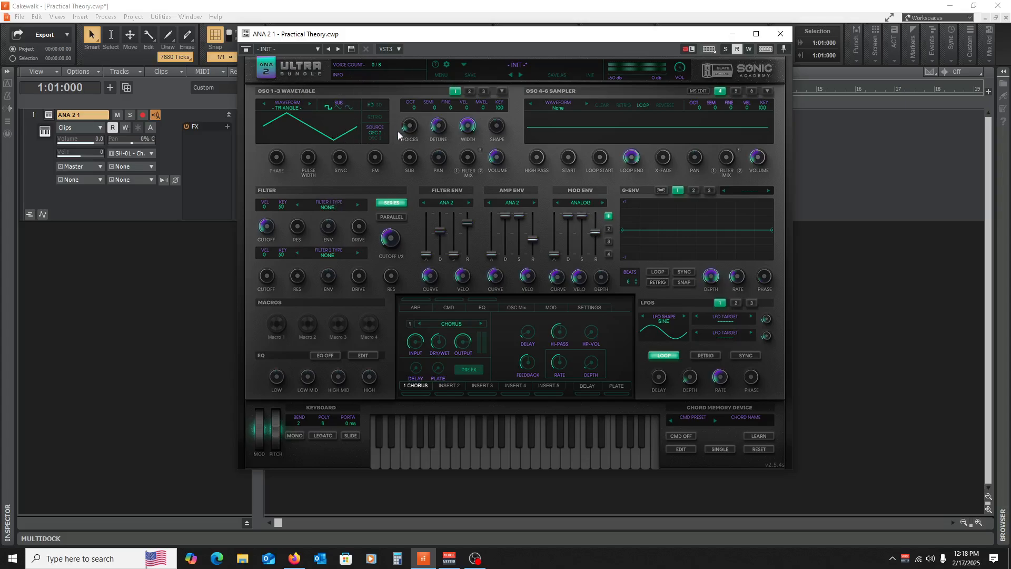
{"action": "left_click", "coordinate": [79, 17]}
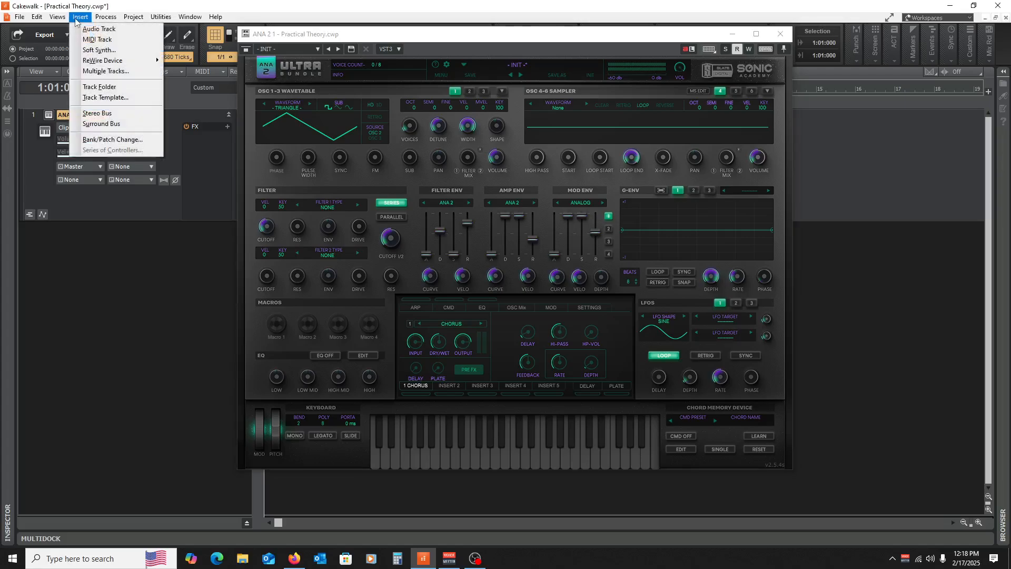
{"action": "mouse_move", "coordinate": [58, 17]}
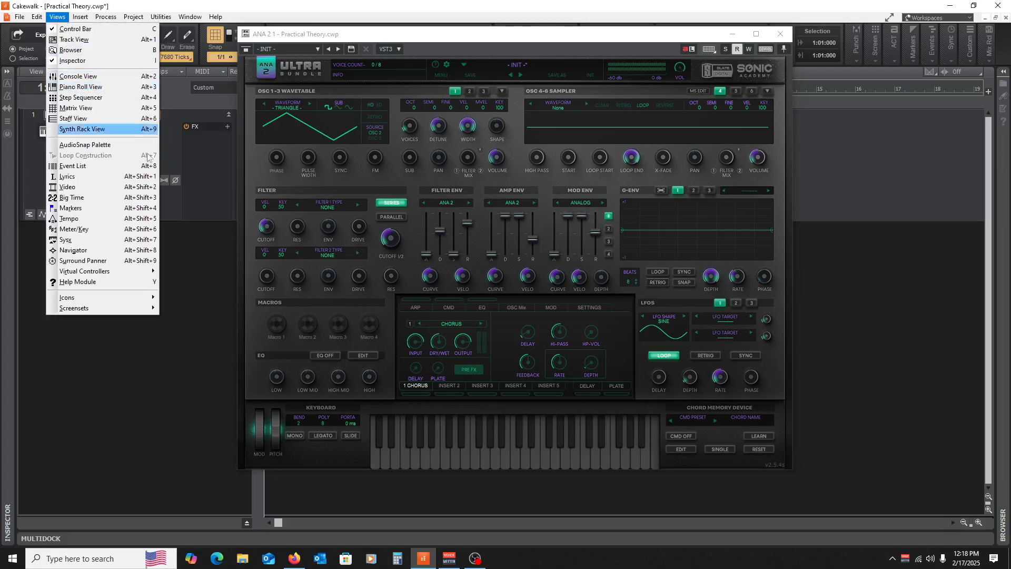
Audition the triangle sound across several notes on the synth's on-screen keyboard and minimize the synth window.
{"action": "left_click_drag", "start_coordinate": [473, 454], "coordinate": [608, 462]}
{"action": "left_click_drag", "start_coordinate": [493, 461], "coordinate": [586, 439]}
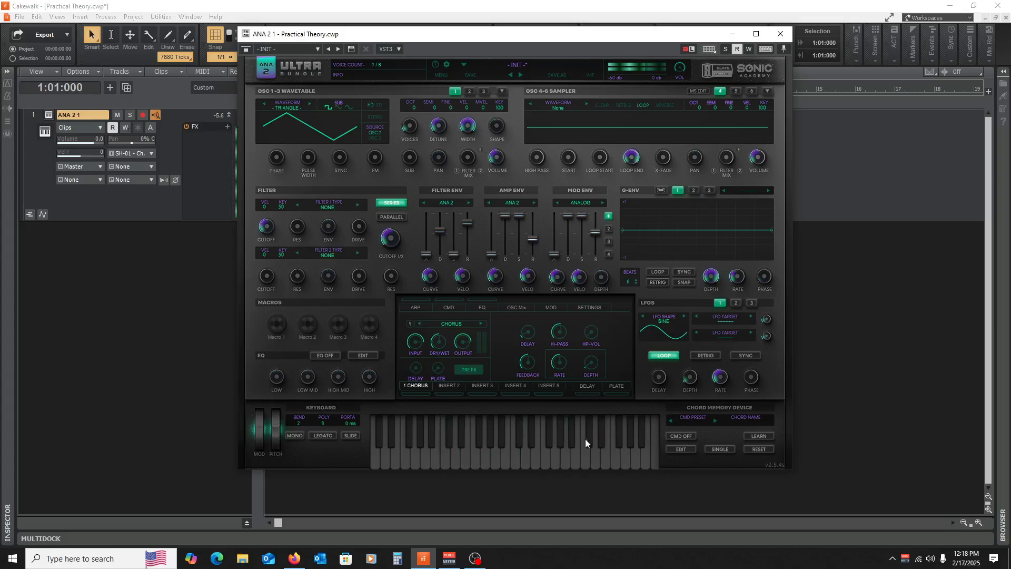
{"action": "left_click", "coordinate": [603, 457]}
{"action": "left_click", "coordinate": [545, 455]}
{"action": "left_click", "coordinate": [602, 458]}
{"action": "left_click", "coordinate": [495, 456]}
{"action": "left_click", "coordinate": [576, 462]}
{"action": "left_click", "coordinate": [641, 455]}
{"action": "left_click", "coordinate": [653, 458]}
{"action": "left_click", "coordinate": [732, 37]}
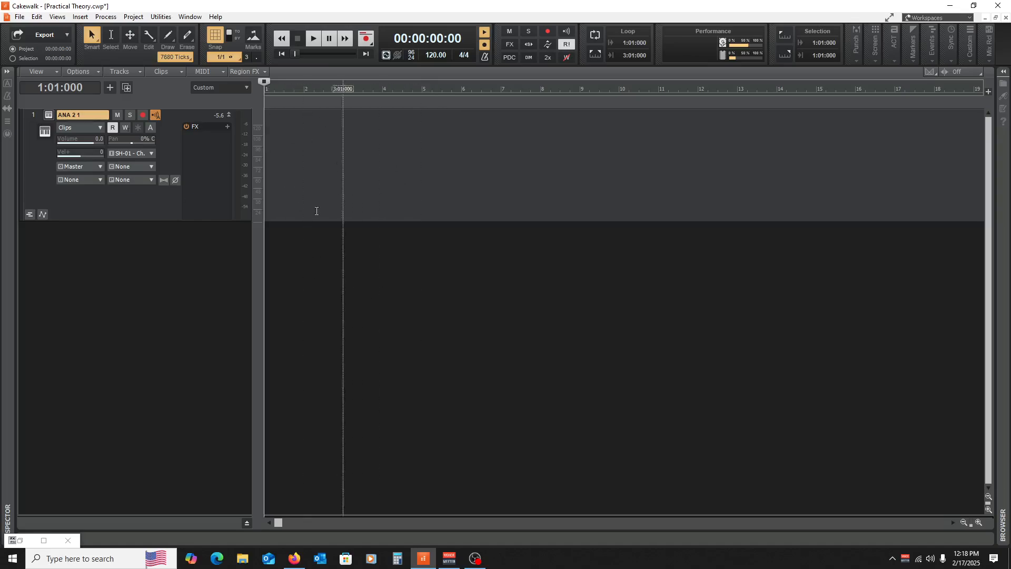
Insert the Sonitus Equalizer into the ANA 2 1 track's FX rack and move its window to mid-screen.
{"action": "right_click", "coordinate": [213, 149]}
{"action": "mouse_move", "coordinate": [241, 177]}
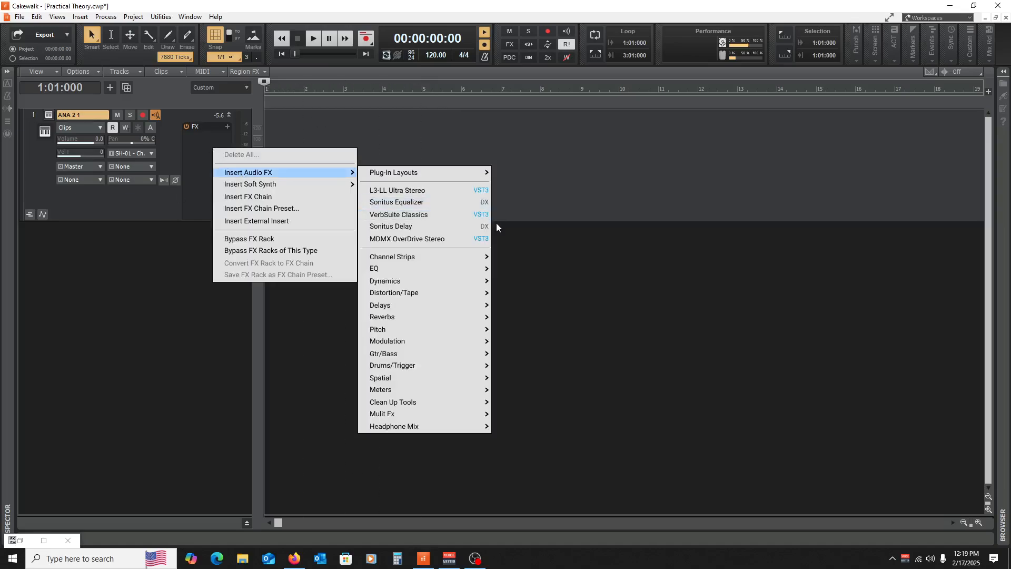
{"action": "mouse_move", "coordinate": [428, 270]}
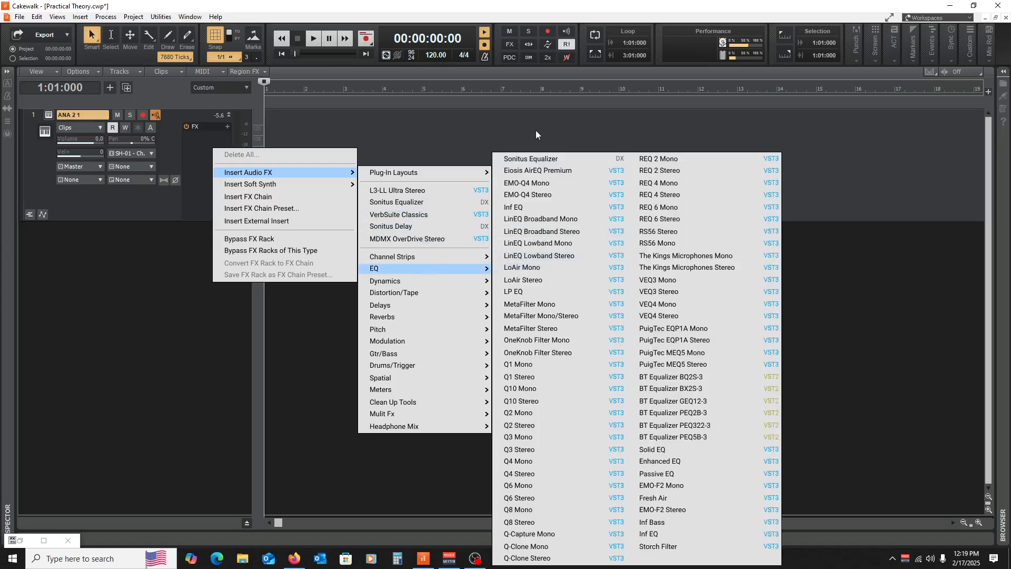
{"action": "left_click", "coordinate": [555, 156]}
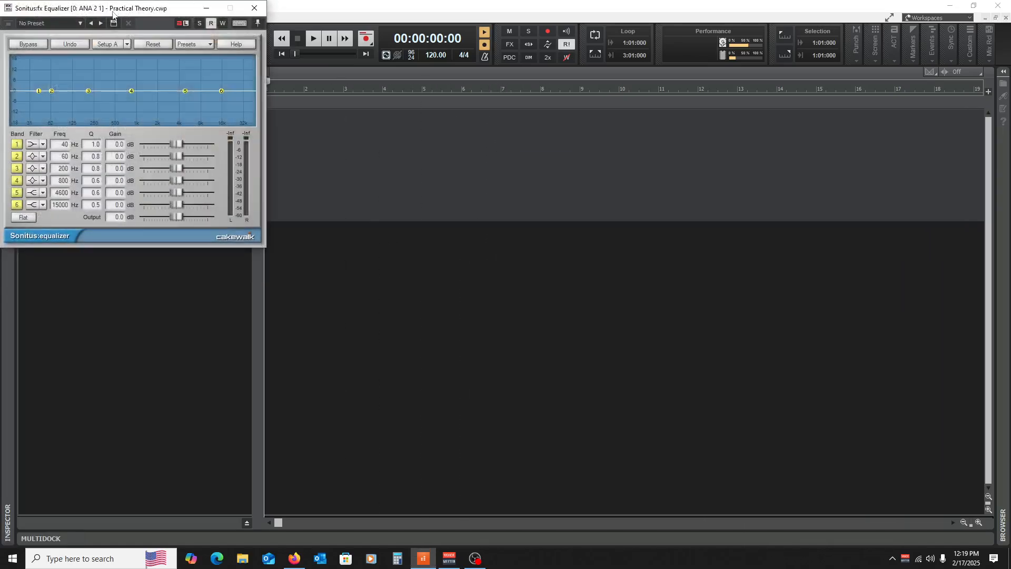
{"action": "left_click_drag", "start_coordinate": [112, 12], "coordinate": [446, 153]}
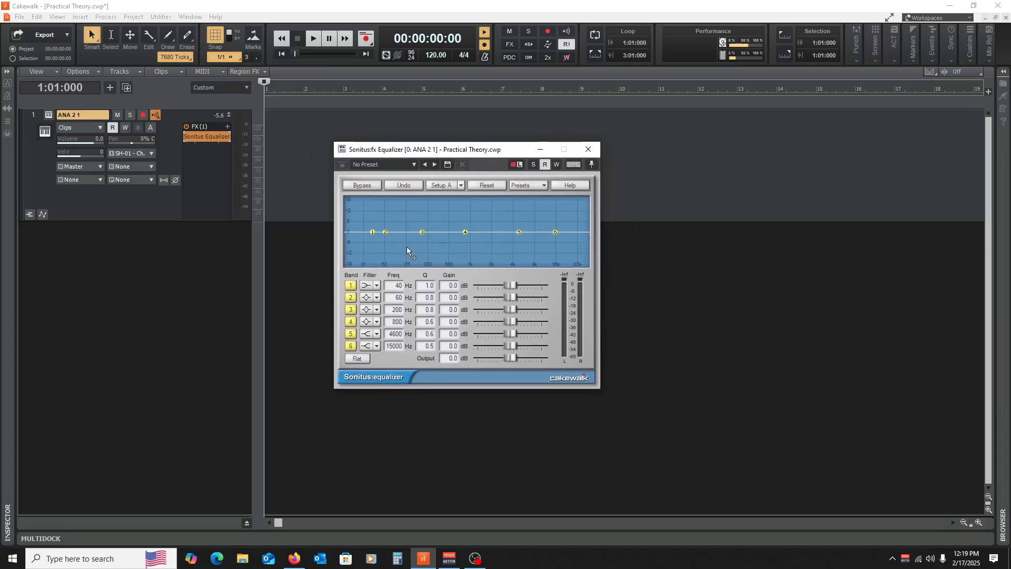
Set the filter type of Sonitus Equalizer bands 1, 5 and 6 to Peak/Dip.
{"action": "left_click", "coordinate": [377, 285]}
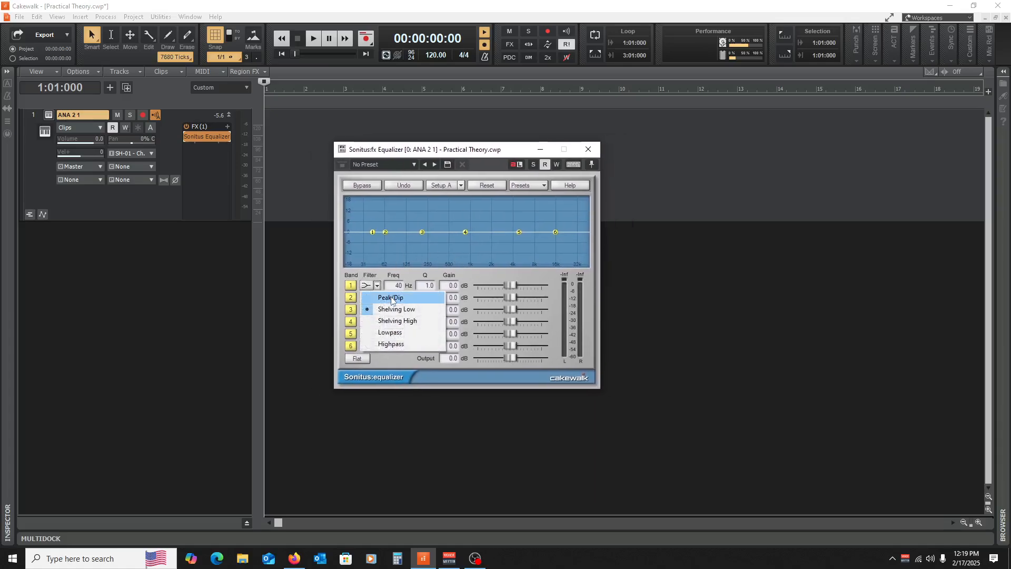
{"action": "left_click", "coordinate": [400, 298]}
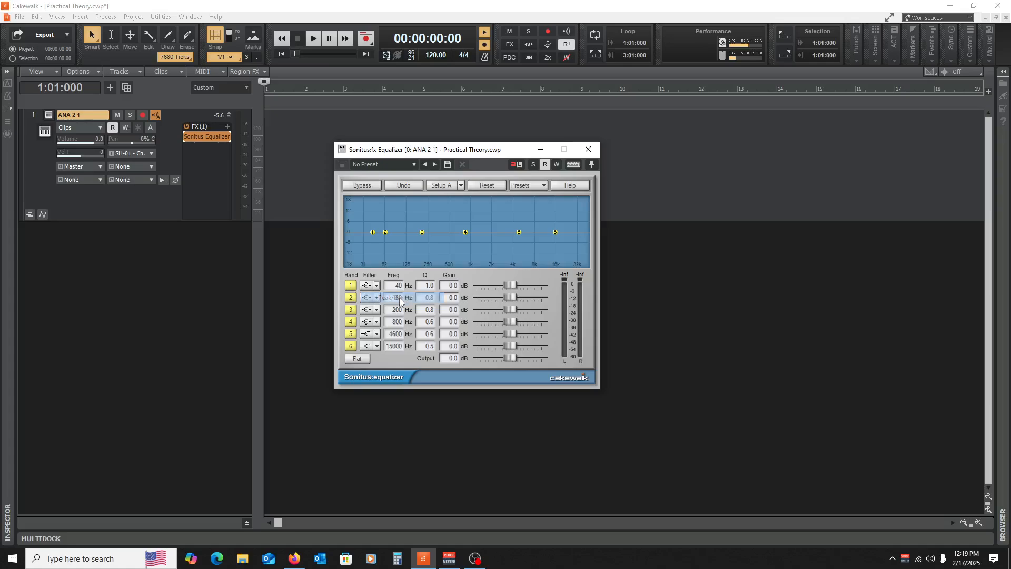
{"action": "left_click", "coordinate": [377, 334]}
{"action": "left_click", "coordinate": [386, 346]}
{"action": "left_click", "coordinate": [378, 347]}
{"action": "left_click", "coordinate": [385, 355]}
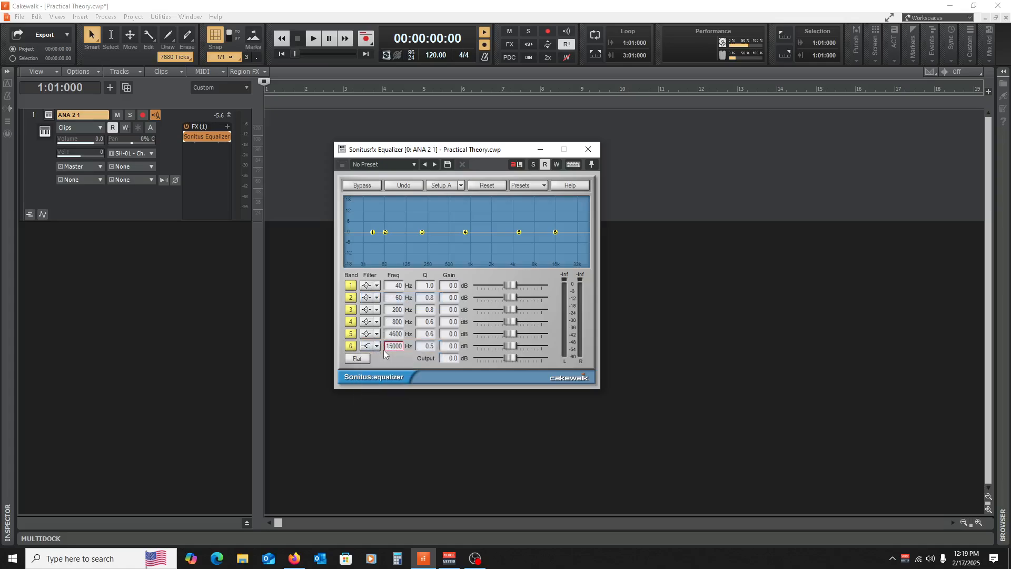
{"action": "left_click", "coordinate": [377, 346]}
{"action": "left_click", "coordinate": [385, 353]}
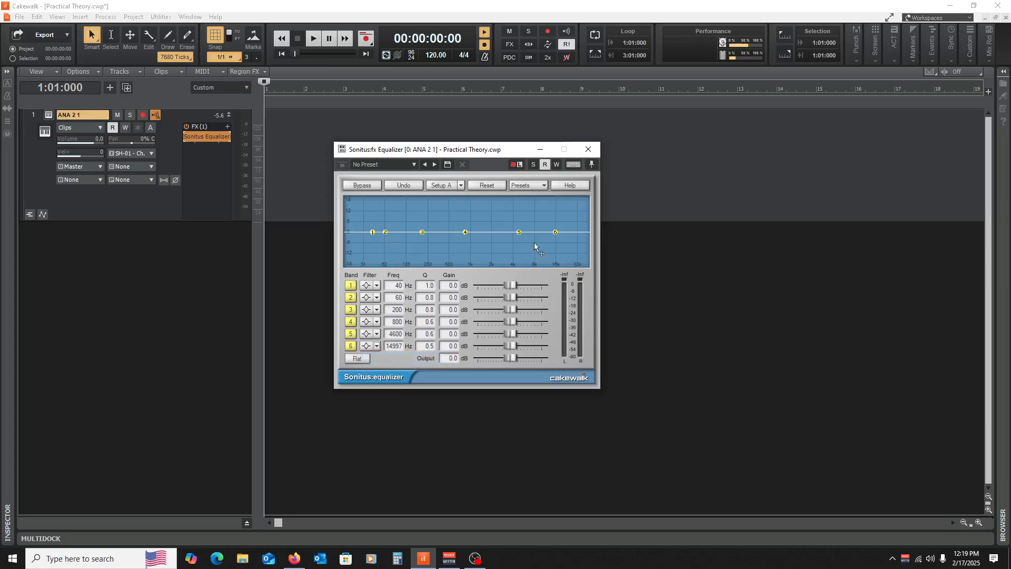
Close the Sonitus Equalizer and delete it from the track's FX rack.
{"action": "left_click", "coordinate": [587, 150]}
{"action": "right_click", "coordinate": [206, 140]}
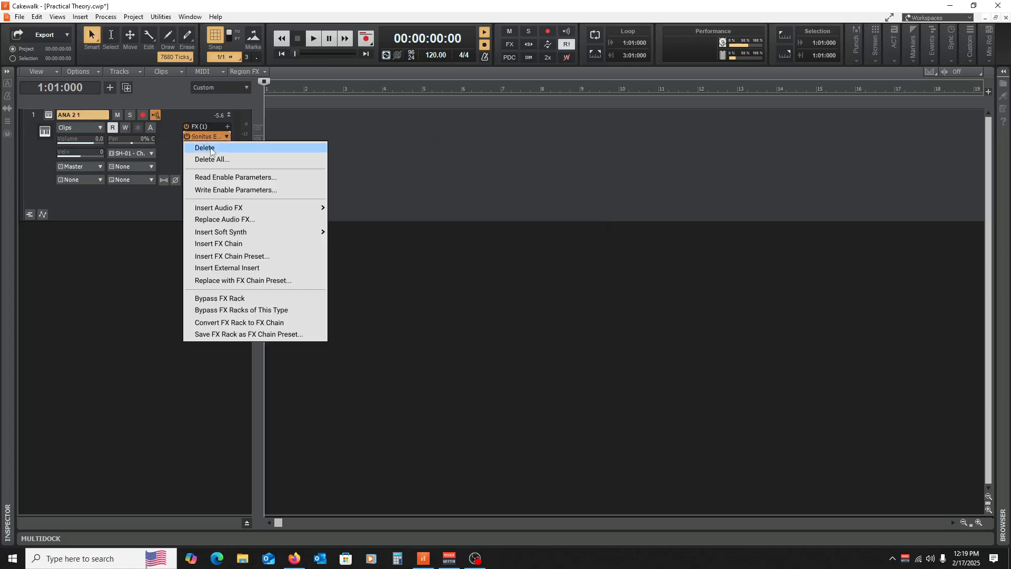
{"action": "left_click", "coordinate": [207, 146]}
Insert the Inf EQ equalizer into the ANA 2 1 track's FX rack.
{"action": "right_click", "coordinate": [207, 146]}
{"action": "mouse_move", "coordinate": [252, 174]}
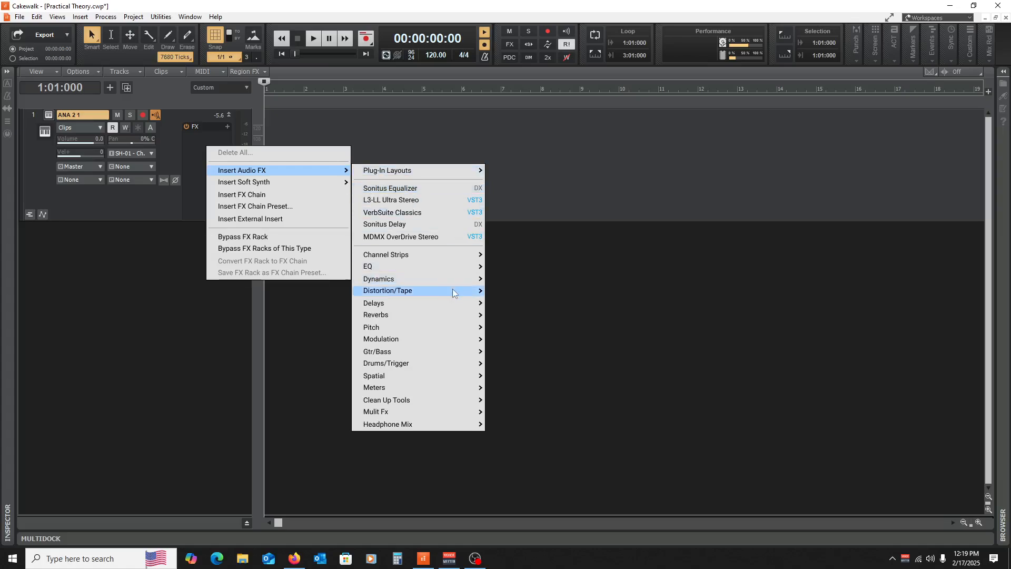
{"action": "mouse_move", "coordinate": [454, 267]}
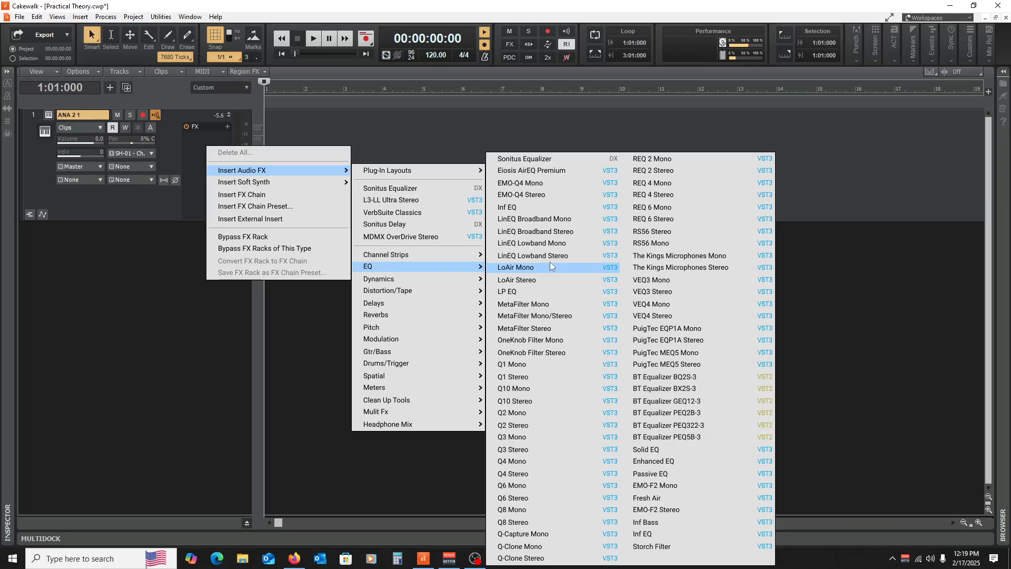
{"action": "left_click", "coordinate": [526, 208]}
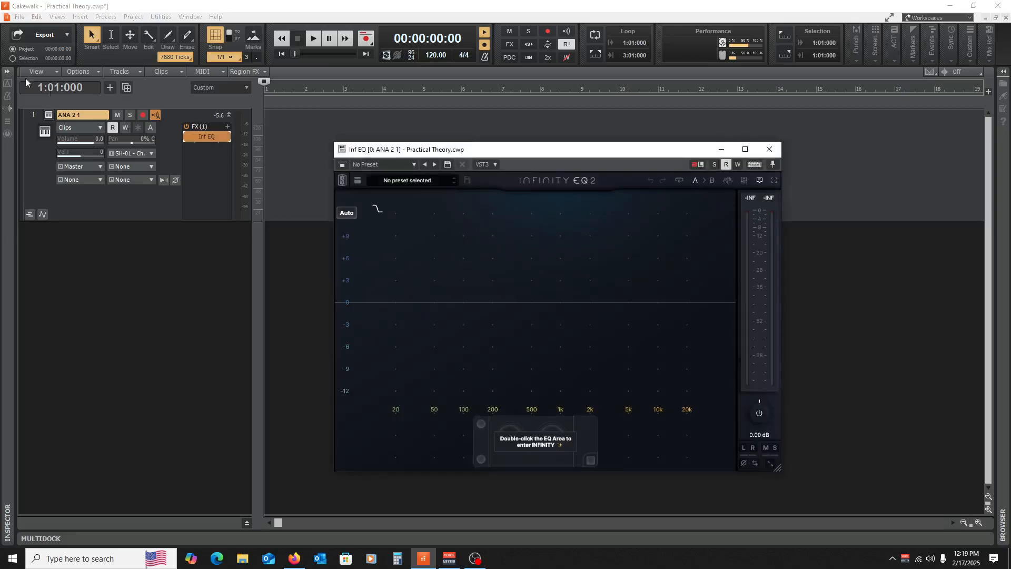
Open the Piano Roll view, move the Inf EQ window clear of it and enlarge the note area.
{"action": "left_click", "coordinate": [57, 16]}
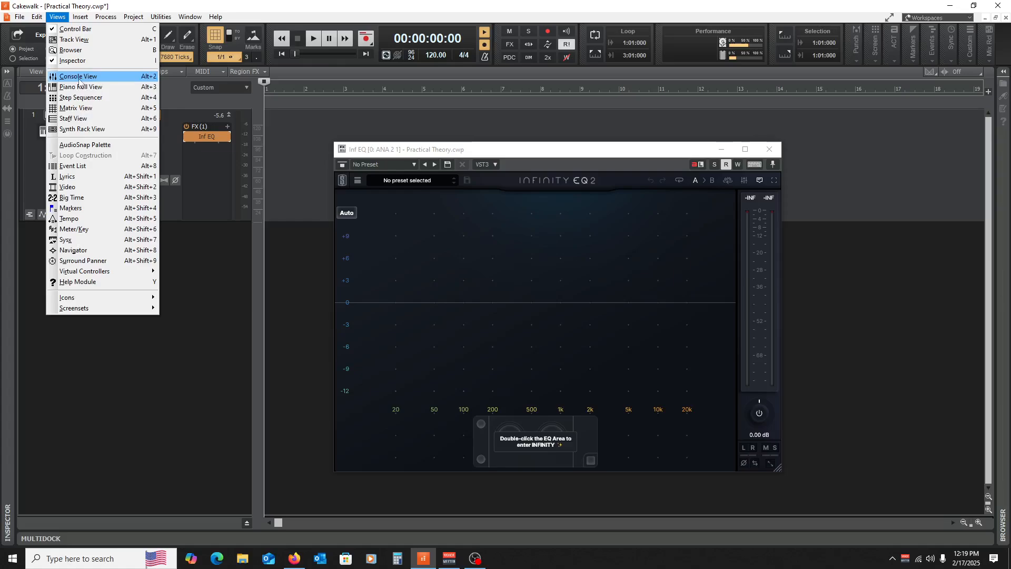
{"action": "left_click", "coordinate": [80, 87]}
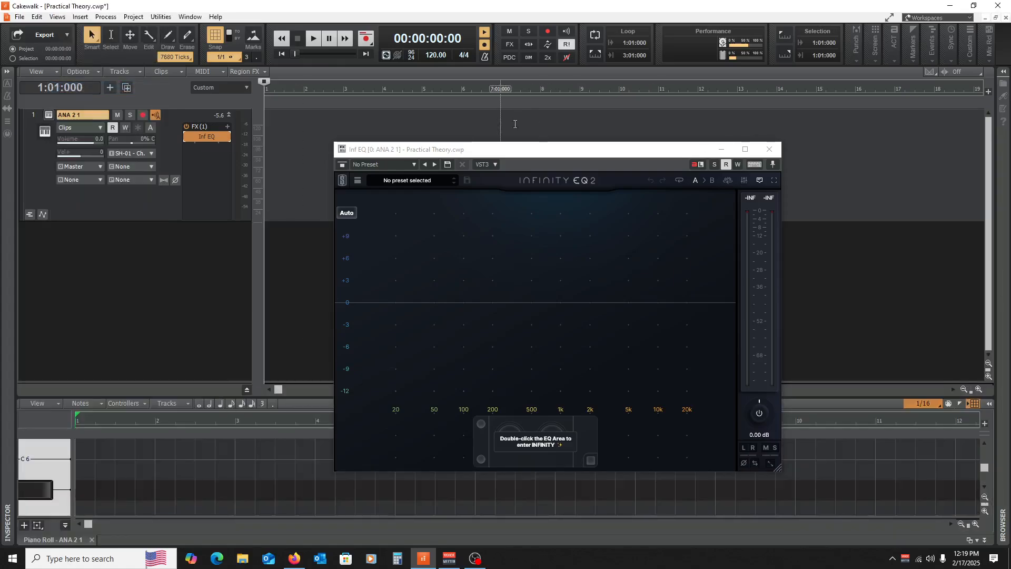
{"action": "left_click_drag", "start_coordinate": [516, 149], "coordinate": [662, 67]}
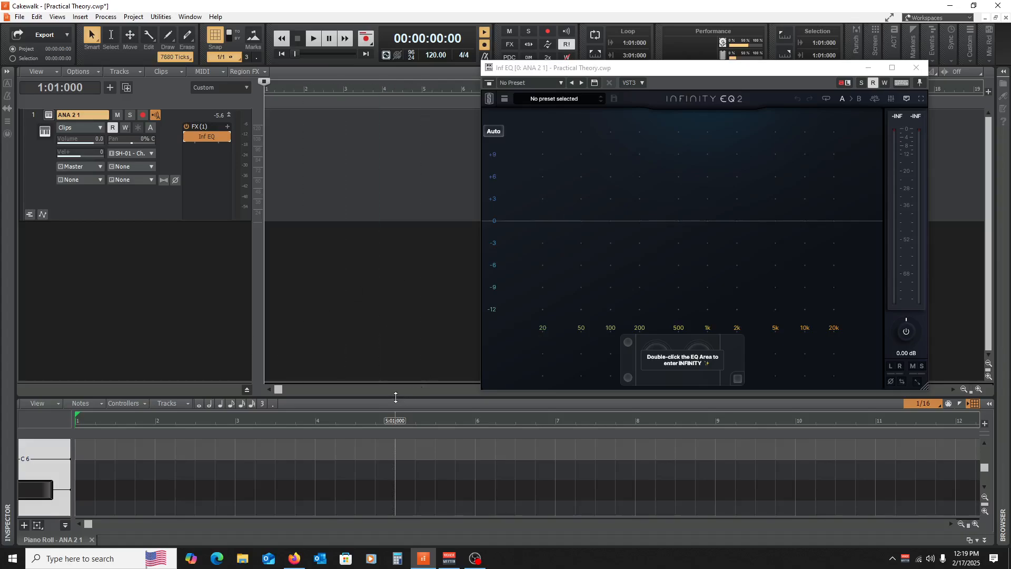
{"action": "left_click_drag", "start_coordinate": [396, 397], "coordinate": [397, 287]}
Audition keys in the piano roll and draw a quarter-note C6 at the start of measure 1.
{"action": "left_click", "coordinate": [49, 418]}
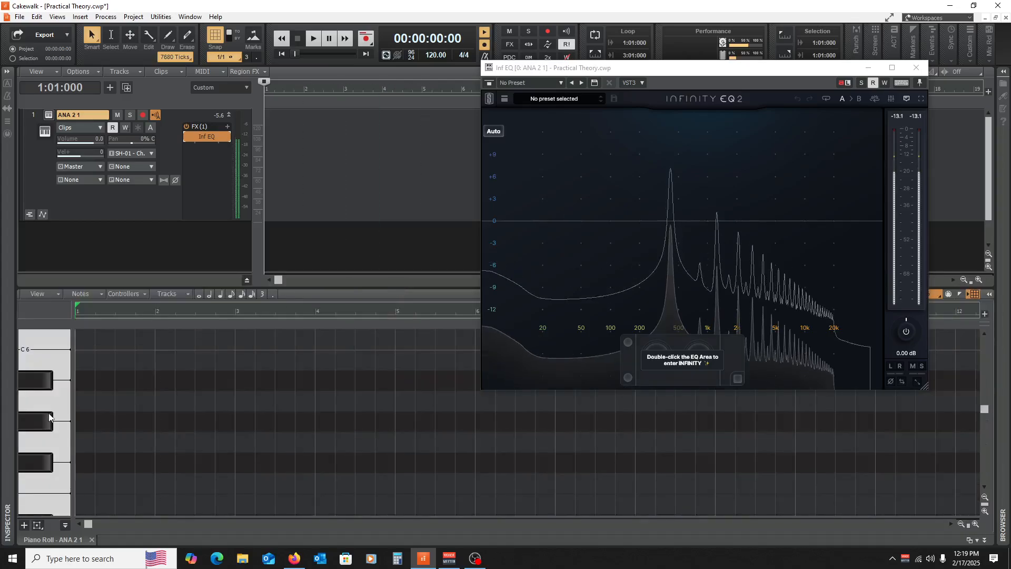
{"action": "scroll", "coordinate": [39, 397], "scroll_direction": "up", "scroll_amount": 3}
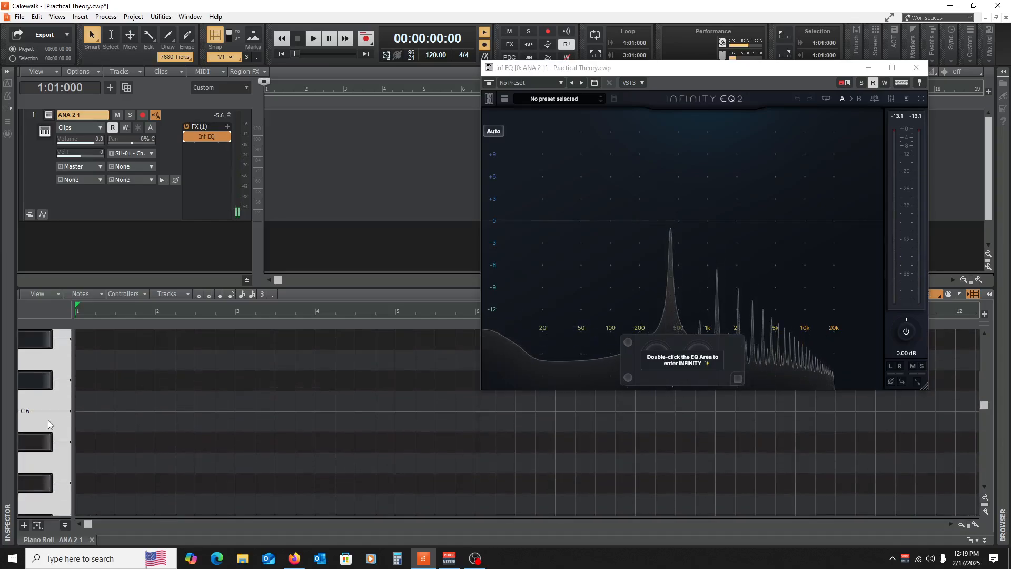
{"action": "left_click", "coordinate": [36, 398]}
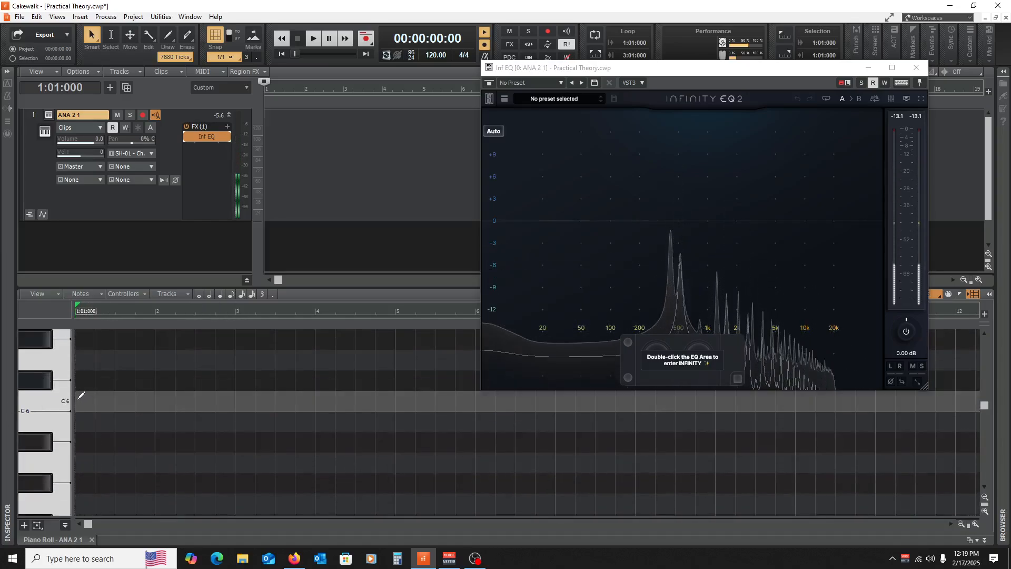
{"action": "left_click", "coordinate": [81, 395]}
{"action": "left_click_drag", "start_coordinate": [234, 402], "coordinate": [95, 412]}
Draw consecutive quarter notes D6, E6, F6, G6, F6, E6 and D6 after the C6 to fill measures 1 and 2.
{"action": "scroll", "coordinate": [143, 425], "scroll_direction": "up", "scroll_amount": 2}
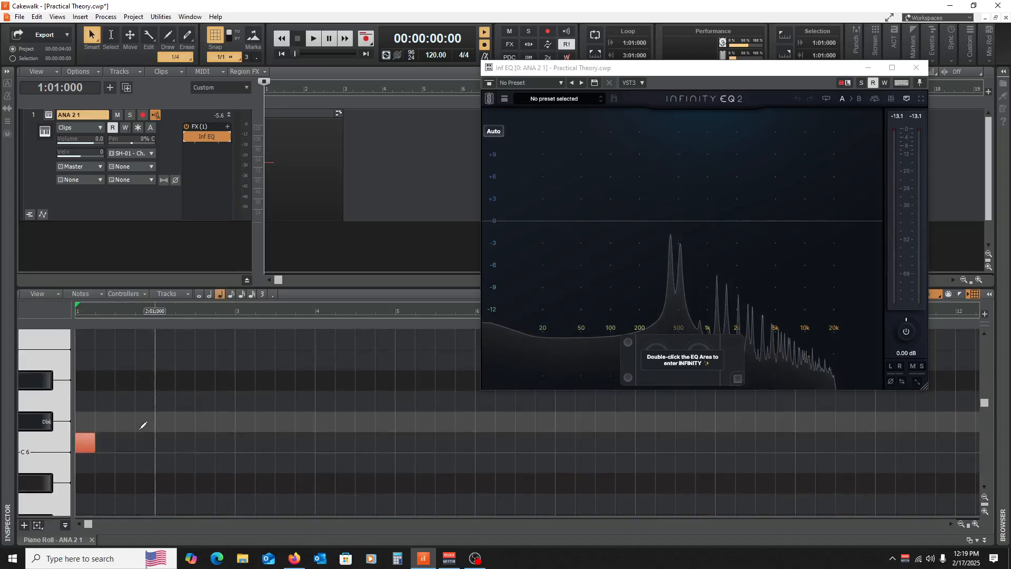
{"action": "left_click", "coordinate": [105, 403]}
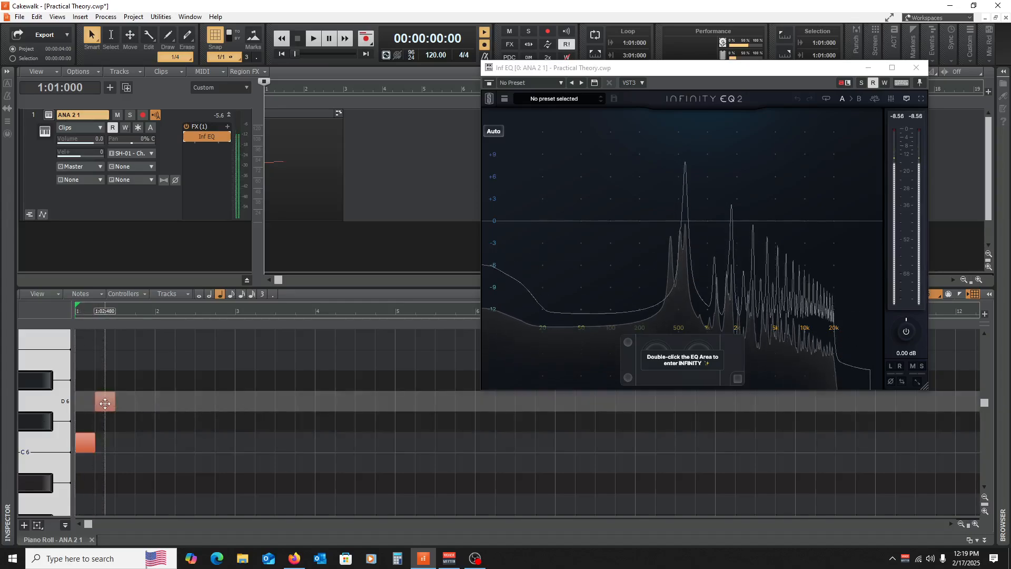
{"action": "left_click", "coordinate": [125, 361]}
{"action": "mouse_move", "coordinate": [125, 361]}
{"action": "left_mouse_down"}
{"action": "mouse_move", "coordinate": [153, 416]}
{"action": "mouse_move", "coordinate": [142, 341]}
{"action": "left_mouse_up"}
{"action": "scroll", "coordinate": [151, 417], "scroll_direction": "up", "scroll_amount": 4}
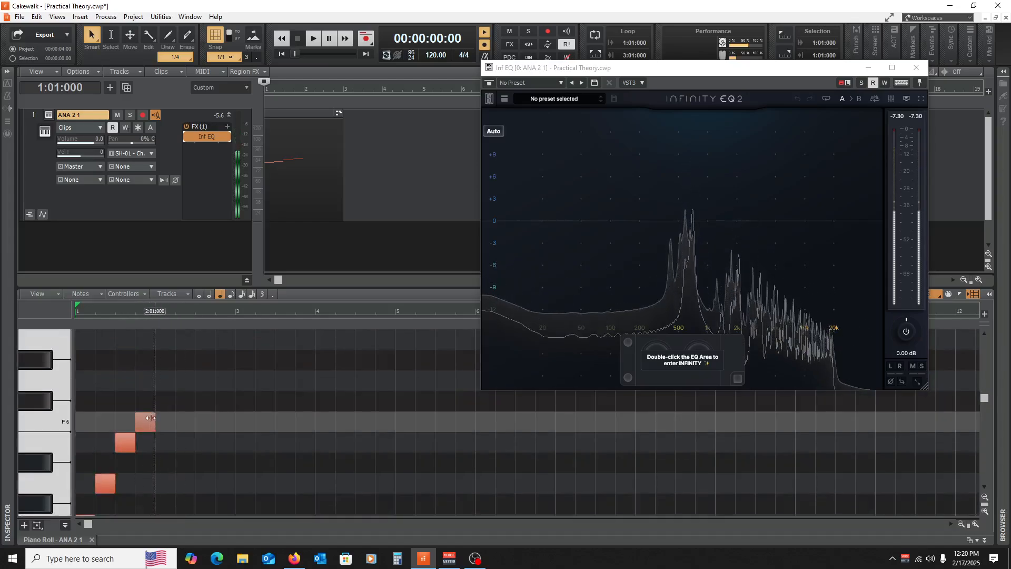
{"action": "left_click_drag", "start_coordinate": [150, 418], "coordinate": [226, 483]}
{"action": "scroll", "coordinate": [237, 429], "scroll_direction": "down", "scroll_amount": 1}
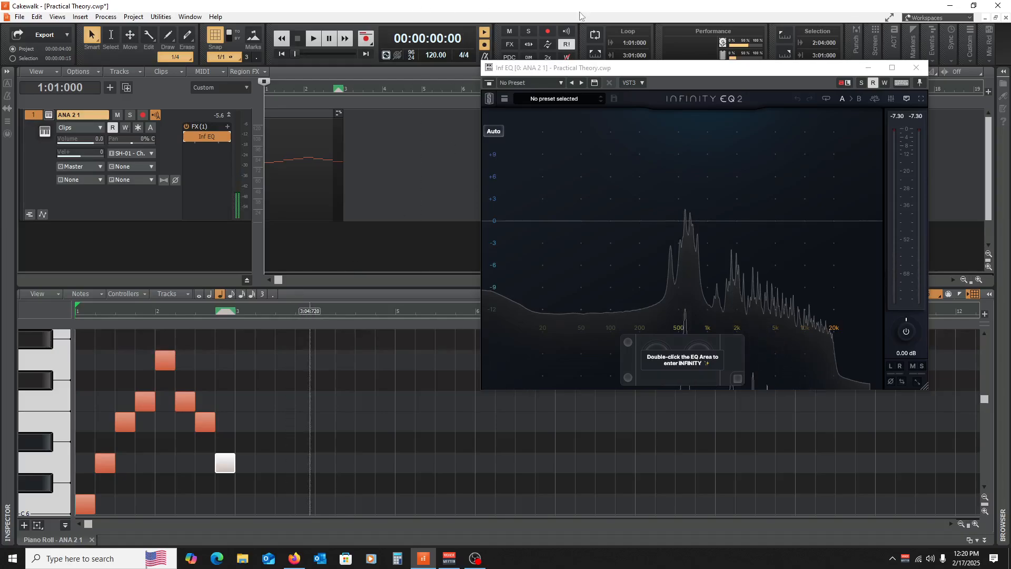
Turn on looping for measures 1 and 2 and play the note pattern.
{"action": "left_click", "coordinate": [595, 34]}
{"action": "scroll", "coordinate": [197, 424], "scroll_direction": "down", "scroll_amount": 1}
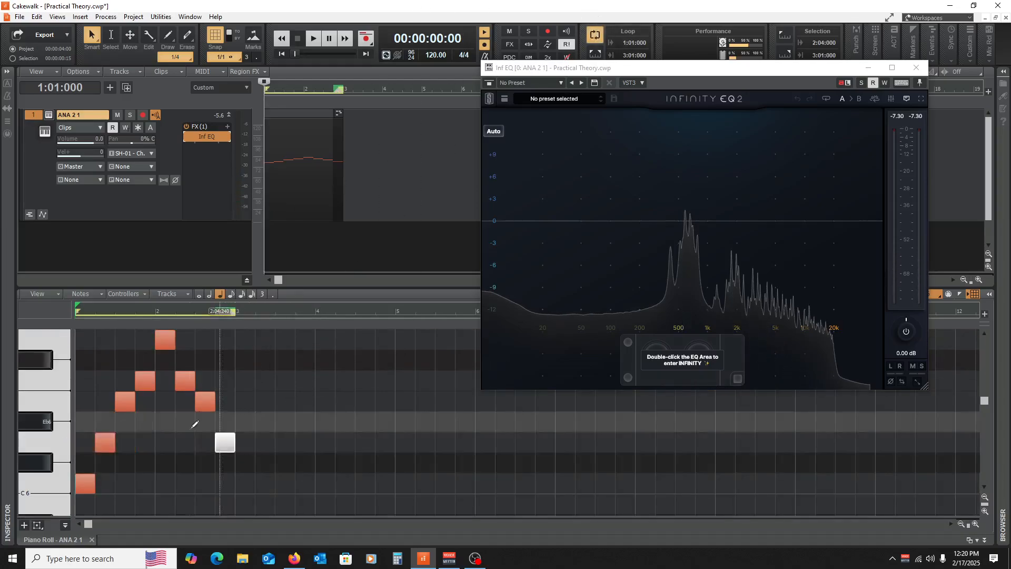
{"action": "key", "text": "space"}
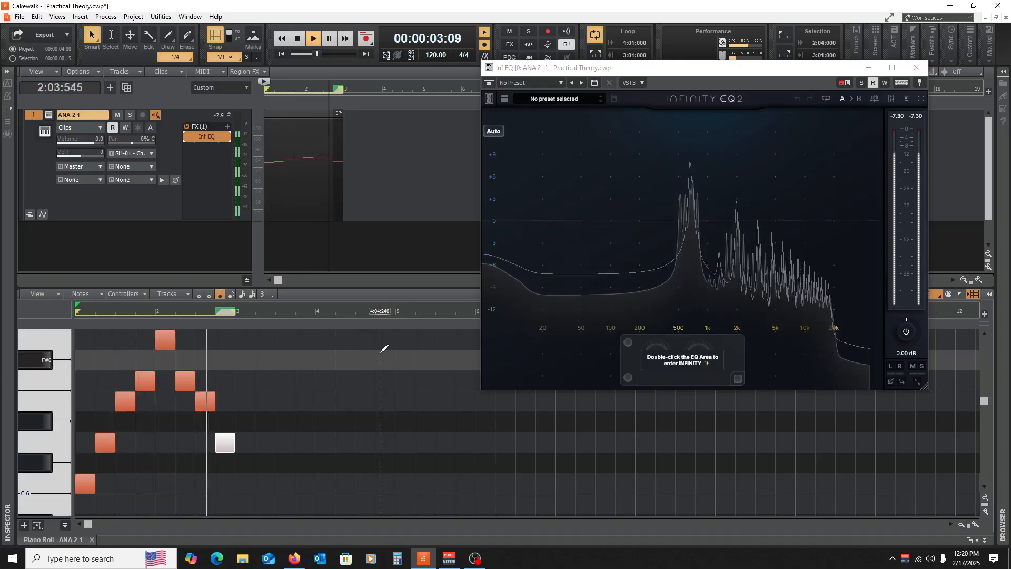
Stop the playback and shift the Inf EQ window toward the middle of the workspace.
{"action": "key", "text": "space"}
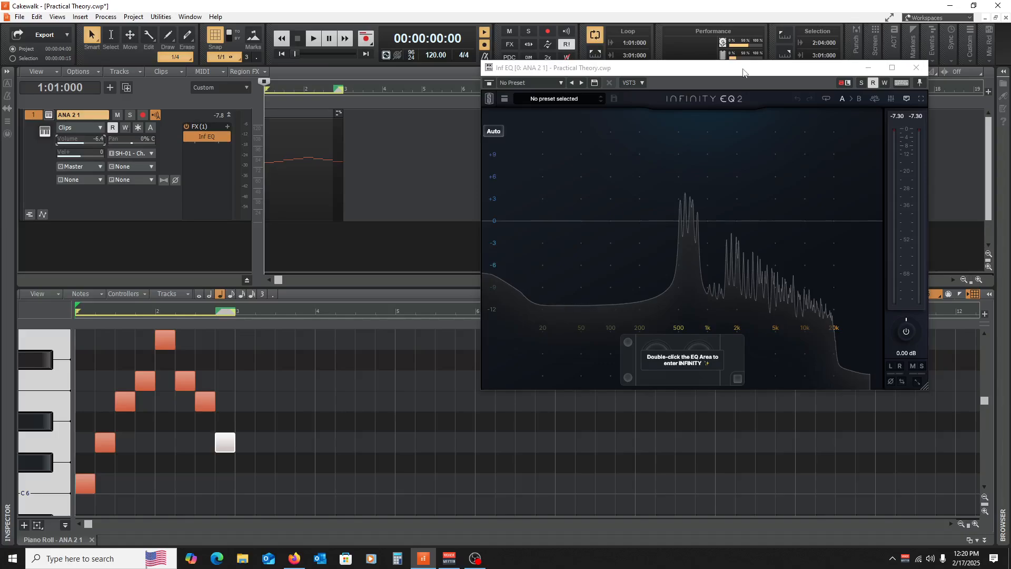
{"action": "left_click_drag", "start_coordinate": [743, 69], "coordinate": [553, 75]}
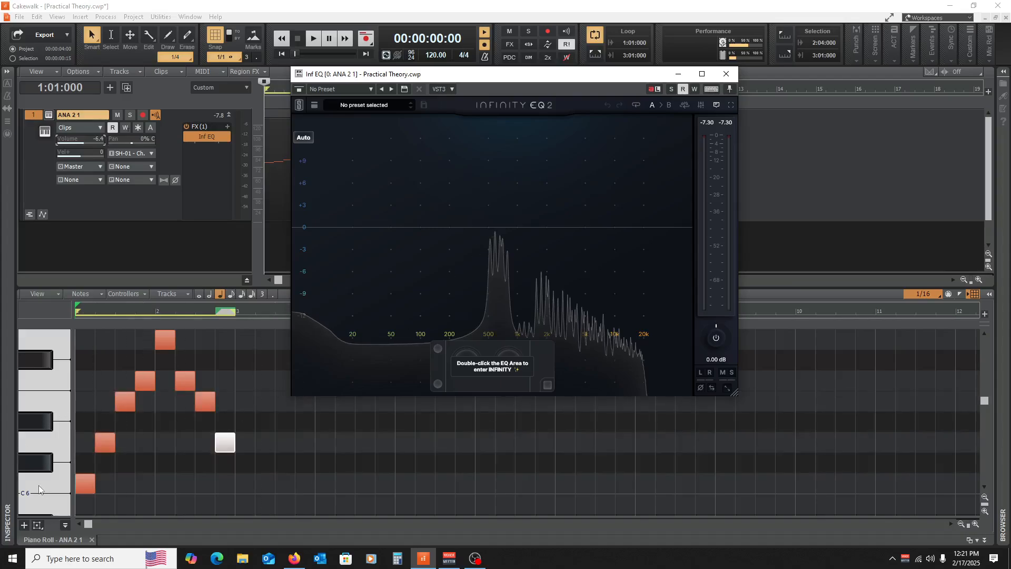
Select all the notes in the piano roll and transpose them down three semitones so the first note is A5.
{"action": "left_click_drag", "start_coordinate": [39, 490], "coordinate": [226, 340]}
{"action": "scroll", "coordinate": [126, 442], "scroll_direction": "down", "scroll_amount": 5}
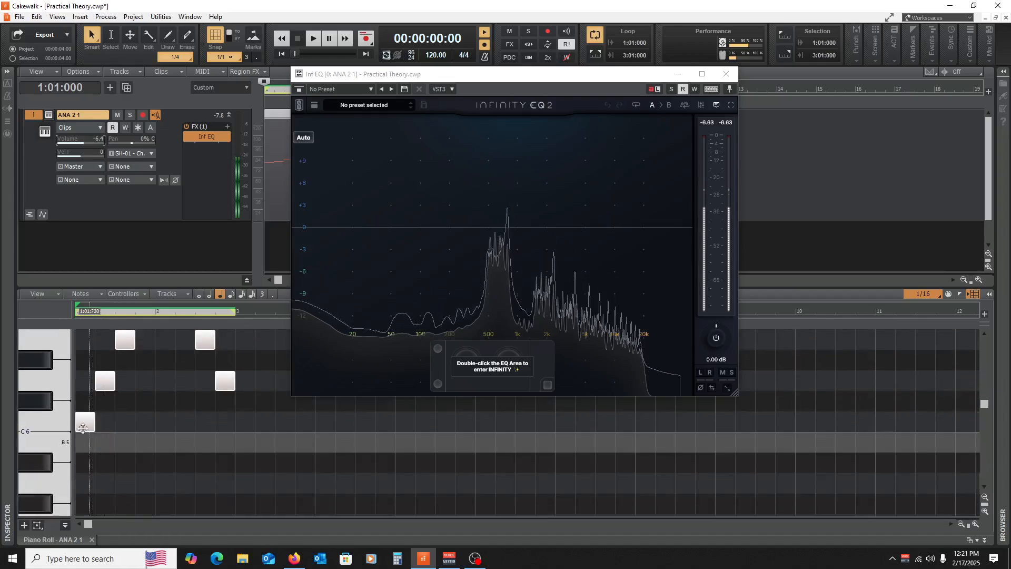
{"action": "scroll", "coordinate": [107, 431], "scroll_direction": "down", "scroll_amount": 1}
{"action": "left_click_drag", "start_coordinate": [82, 362], "coordinate": [81, 423]}
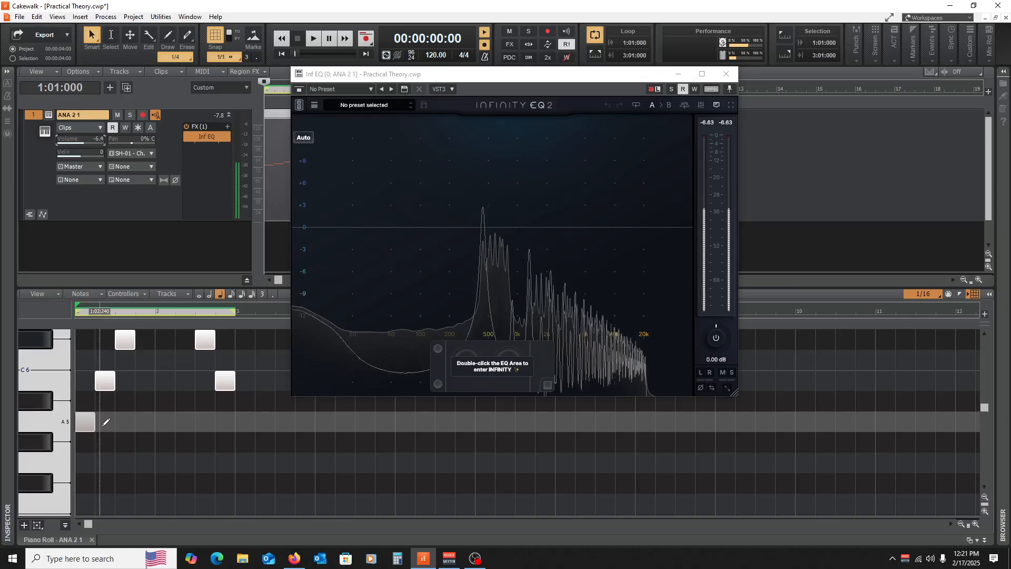
Sound the A5 key in the piano roll repeatedly and examine the triangle wave's spectrum in Inf EQ.
{"action": "scroll", "coordinate": [141, 423], "scroll_direction": "down", "scroll_amount": 3}
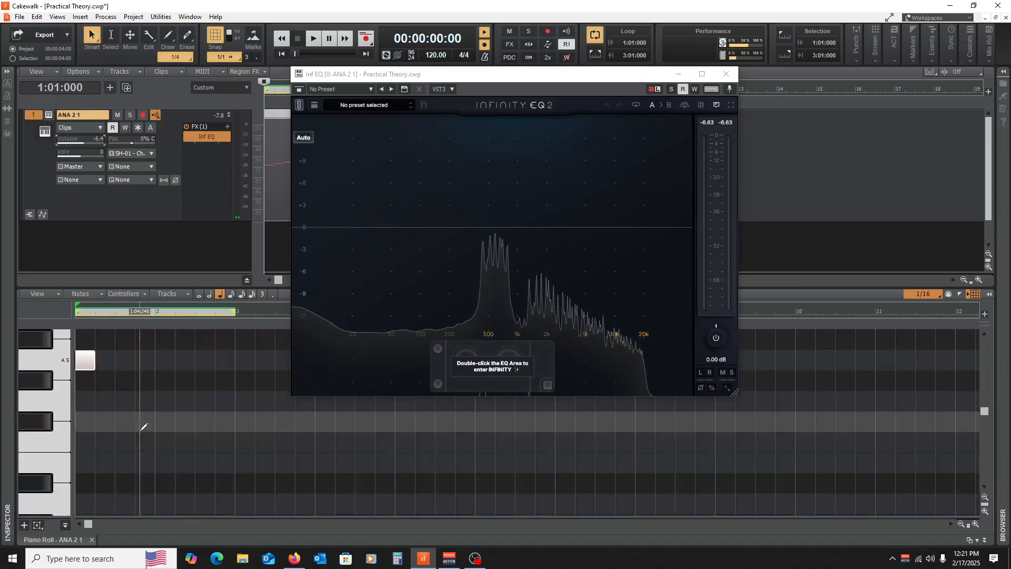
{"action": "left_click", "coordinate": [43, 366]}
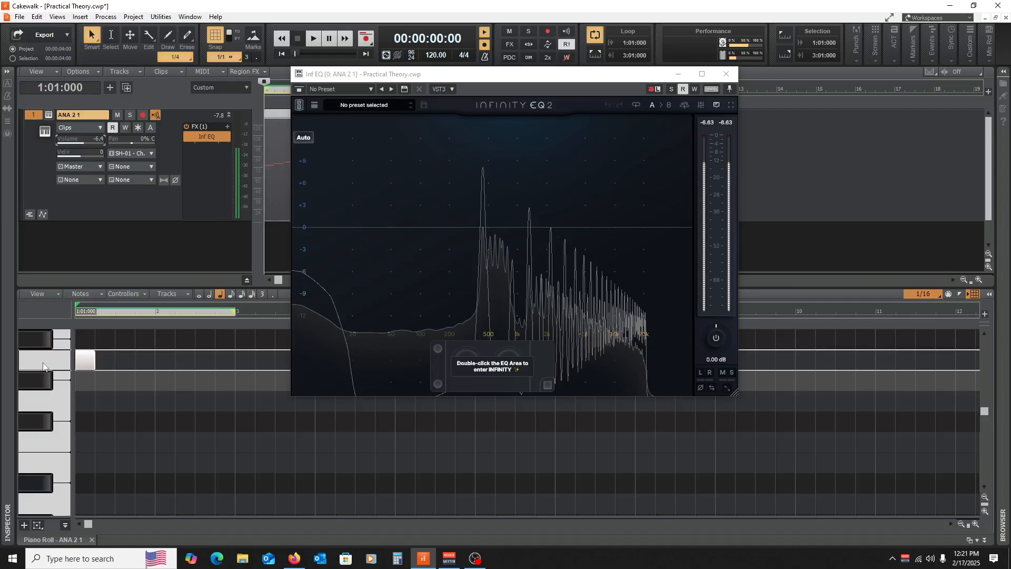
{"action": "left_click", "coordinate": [43, 366]}
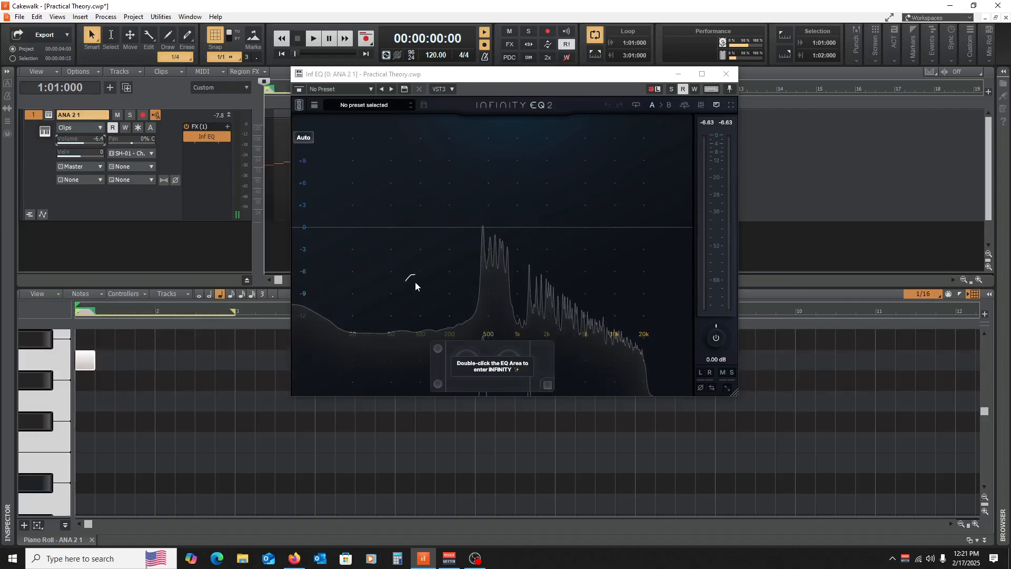
{"action": "left_click", "coordinate": [36, 359]}
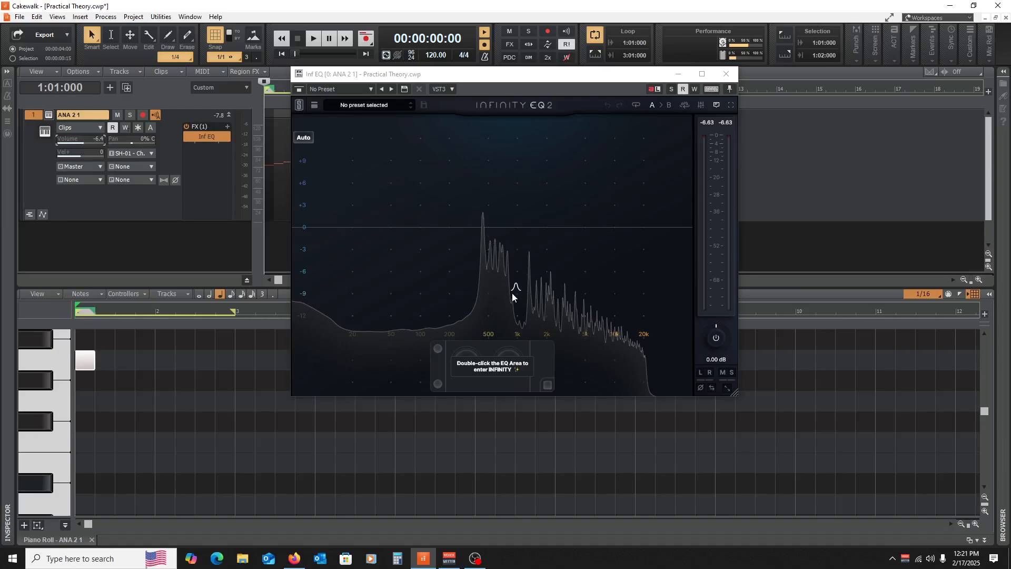
{"action": "double_click", "coordinate": [492, 248]}
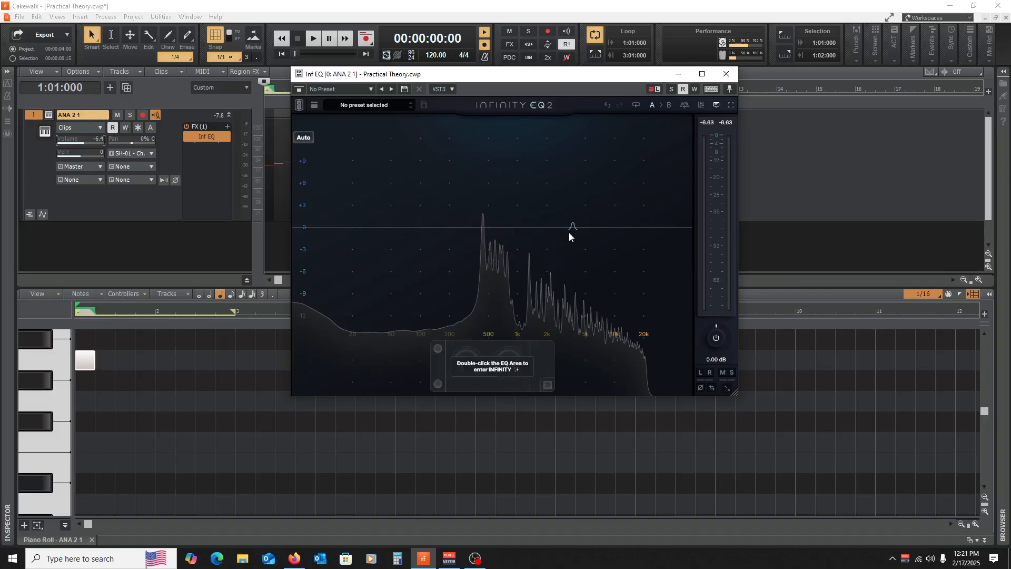
{"action": "left_click", "coordinate": [569, 230]}
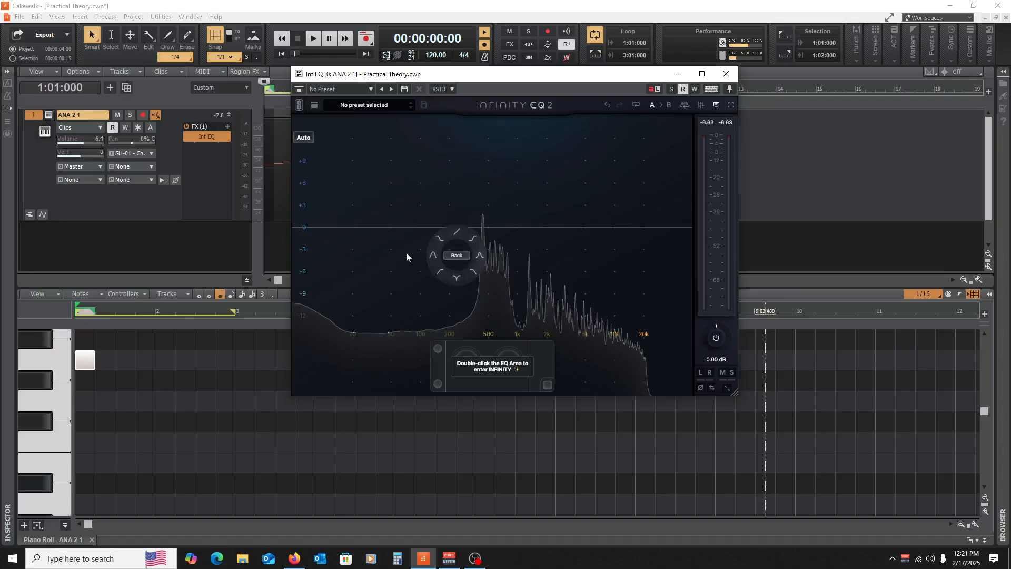
{"action": "left_click", "coordinate": [421, 200]}
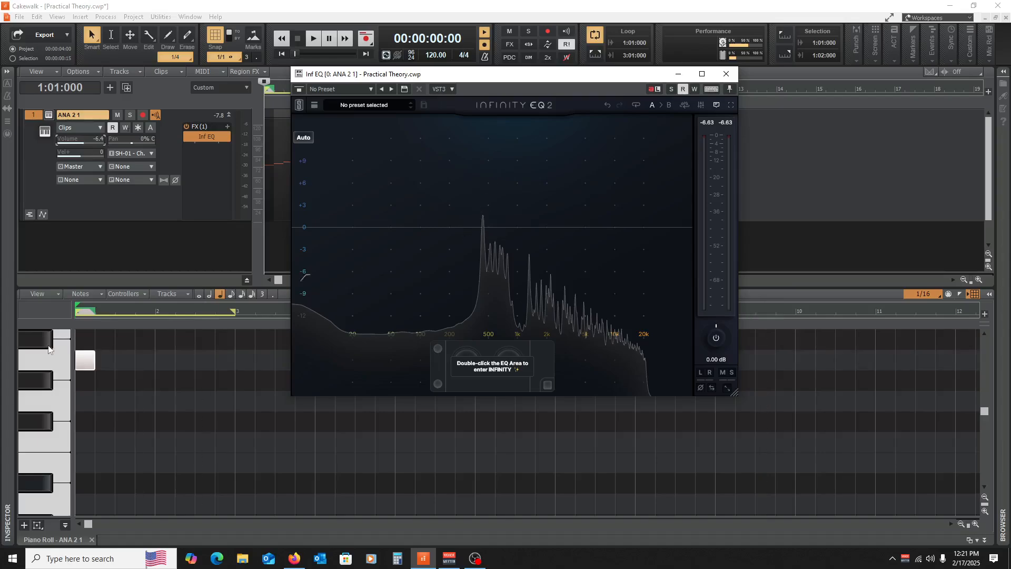
Sound A5 once more, set ANA 2's oscillator 1 to the Factory Analog Sine waveform and close the synth window.
{"action": "left_click", "coordinate": [43, 360]}
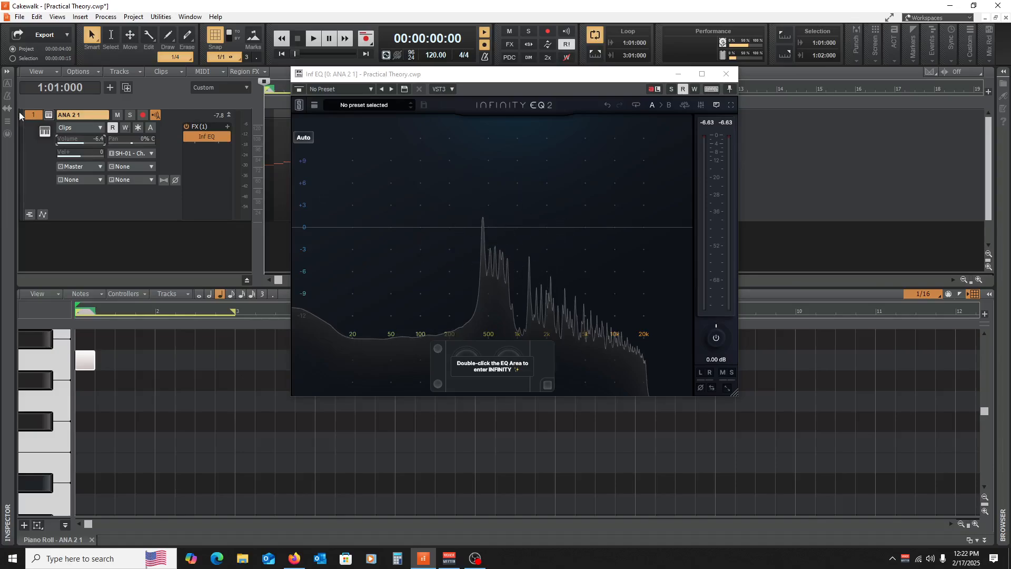
{"action": "left_click", "coordinate": [51, 116]}
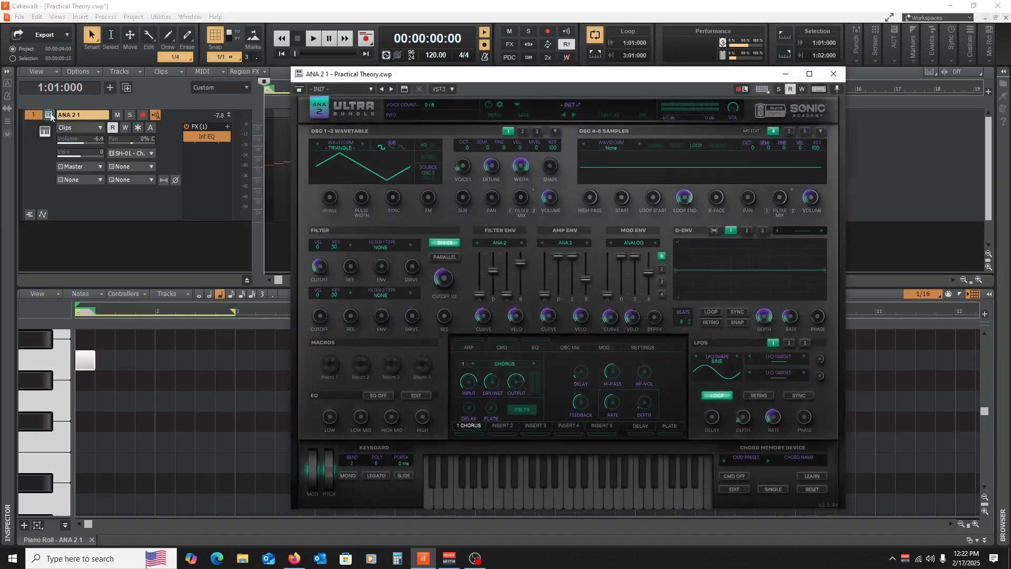
{"action": "left_click", "coordinate": [348, 152]}
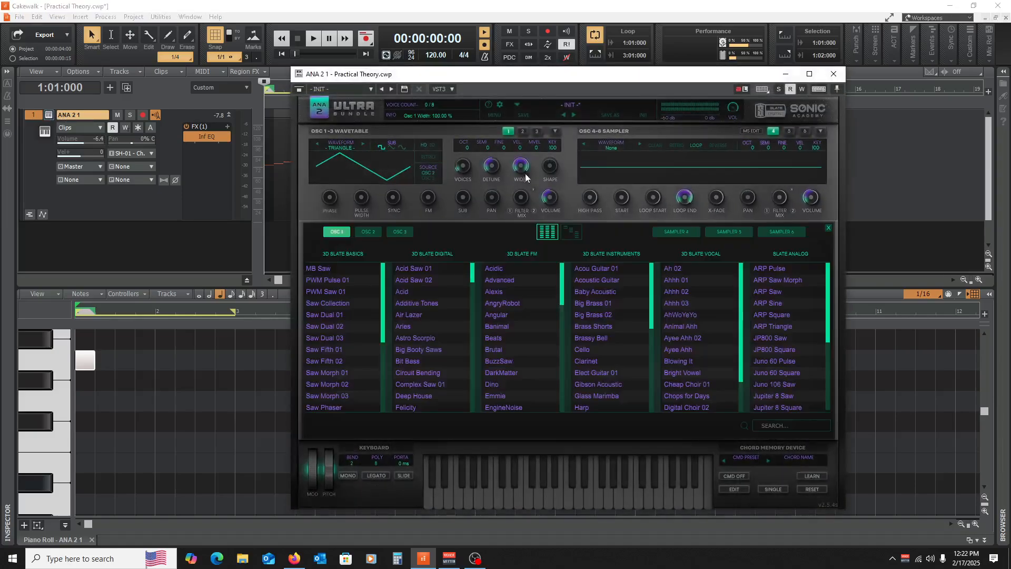
{"action": "left_click", "coordinate": [567, 233]}
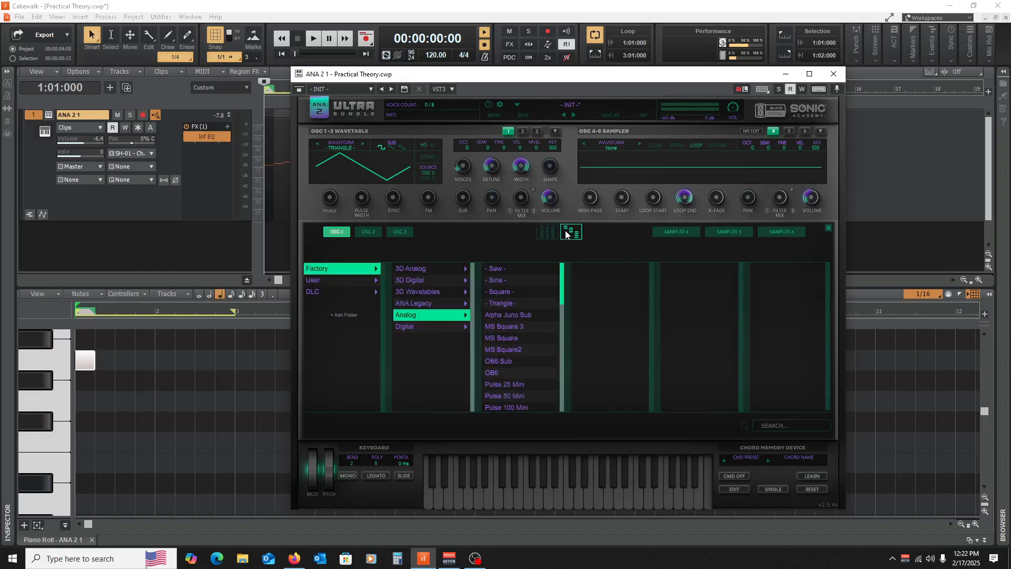
{"action": "left_click", "coordinate": [499, 281]}
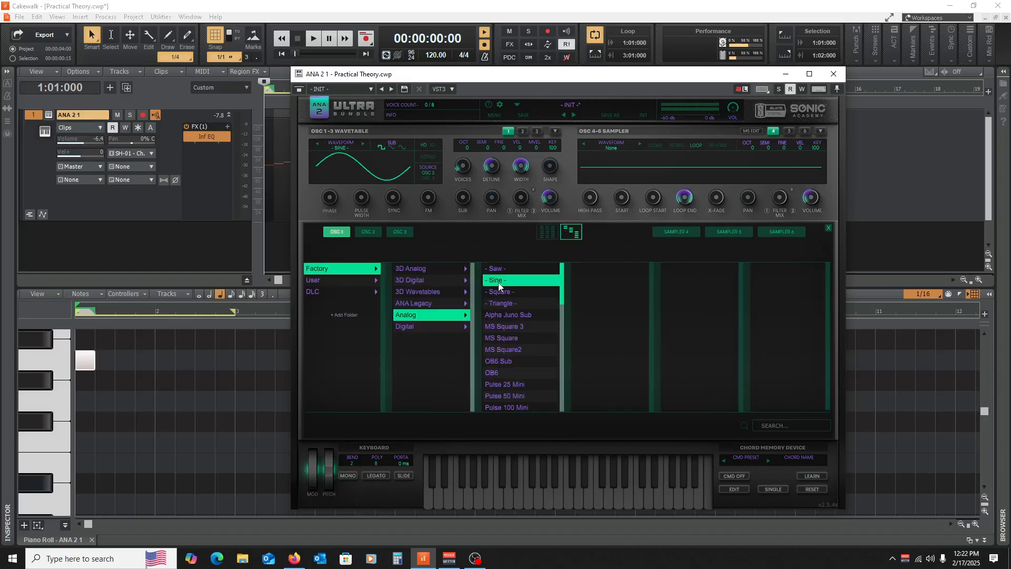
{"action": "left_click", "coordinate": [834, 75]}
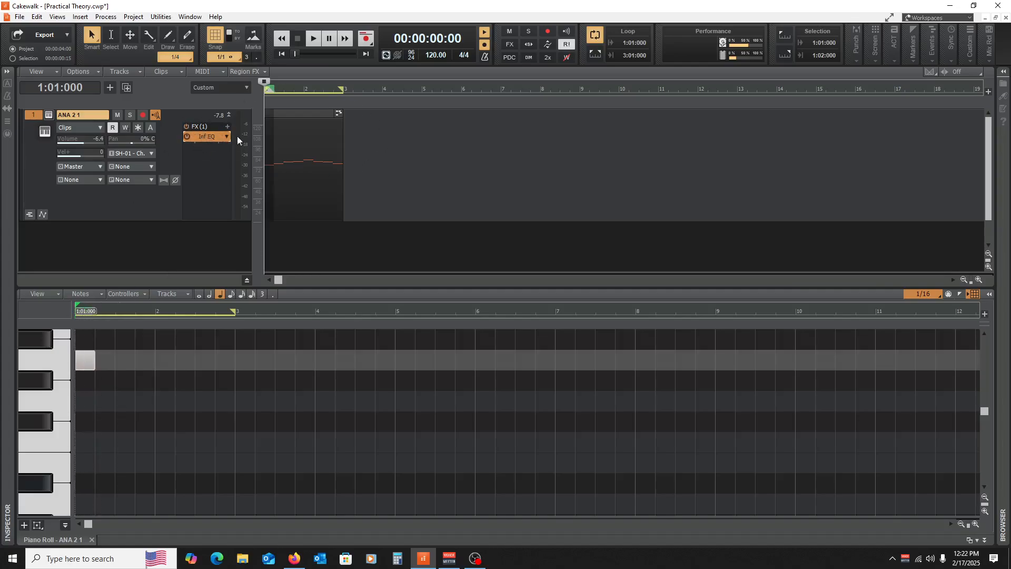
Reopen Inf EQ and sound A5 in the piano roll to examine the sine wave's spectrum.
{"action": "double_click", "coordinate": [202, 136]}
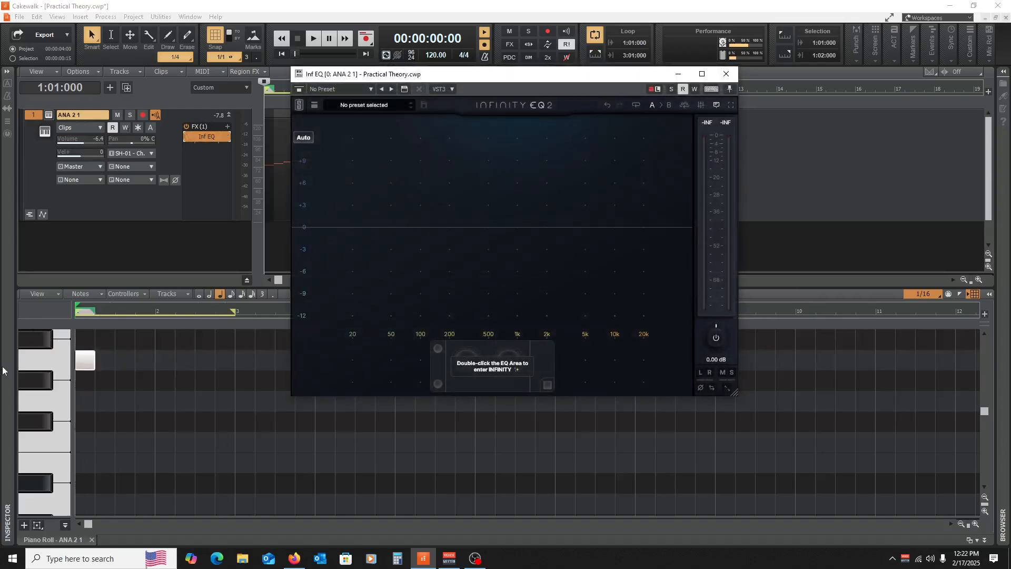
{"action": "left_click", "coordinate": [26, 359]}
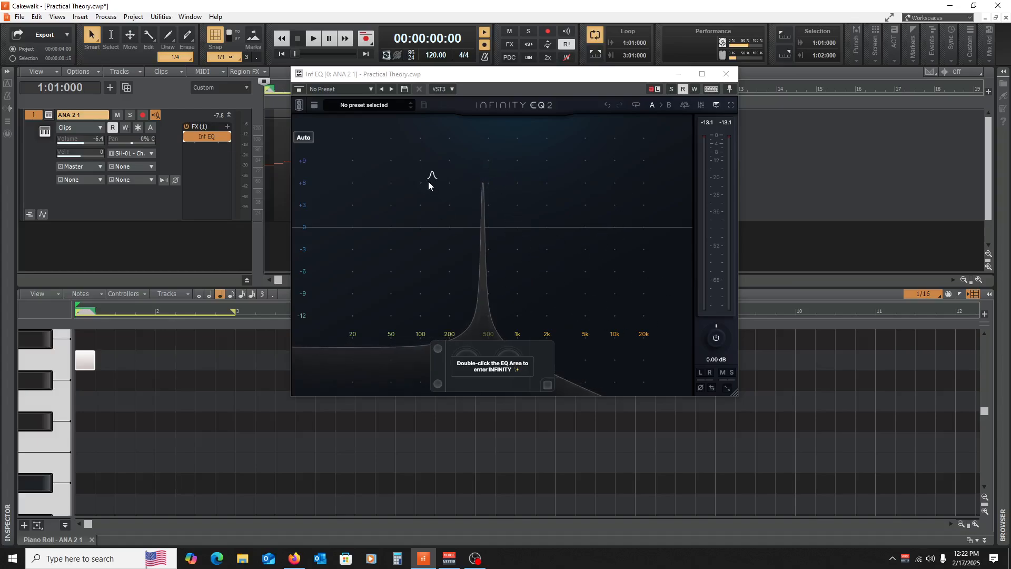
{"action": "left_click", "coordinate": [33, 359]}
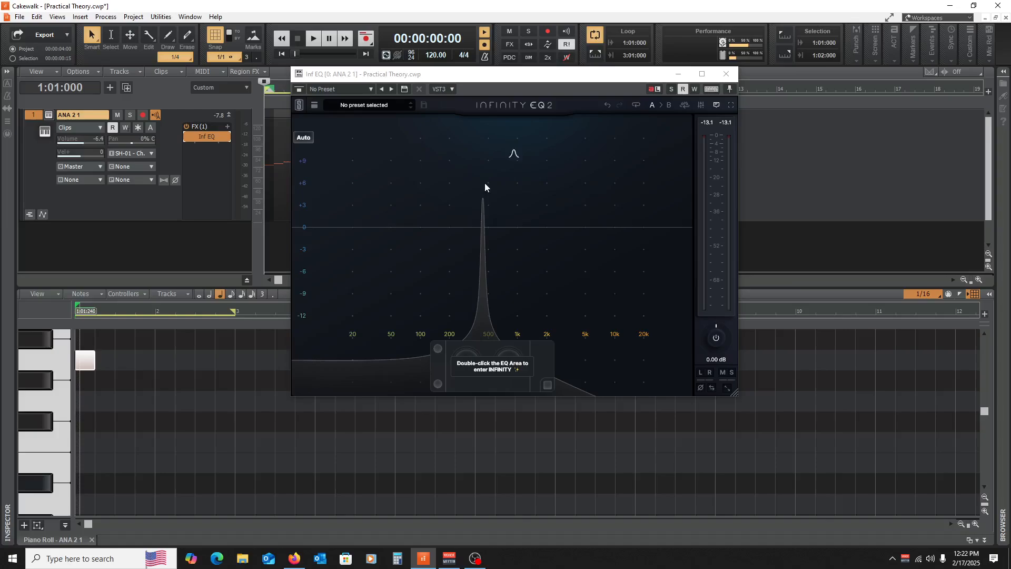
Set ANA 2's oscillator 1 to the Factory Analog Saw waveform and close the synth window.
{"action": "left_click", "coordinate": [50, 115]}
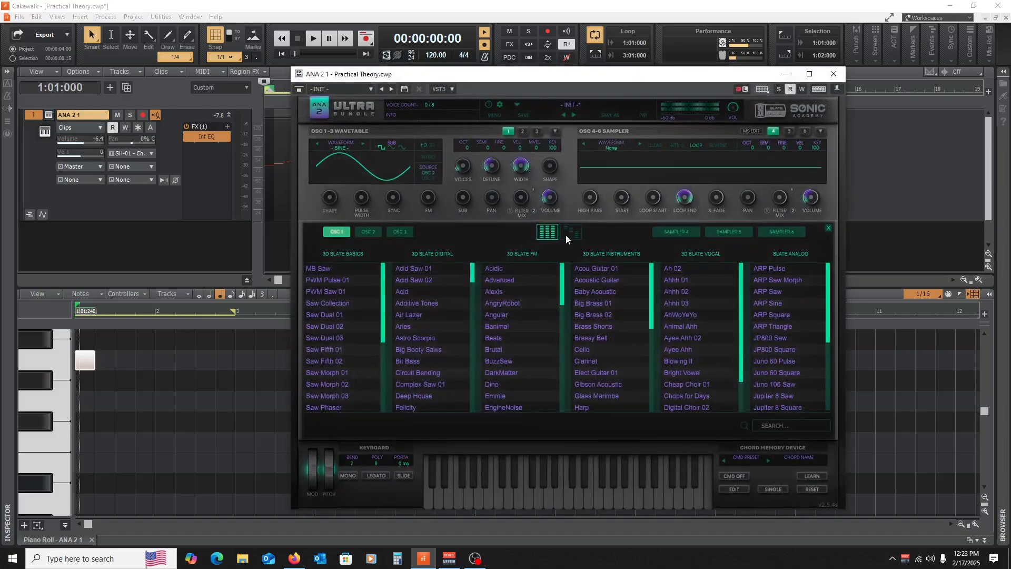
{"action": "left_click", "coordinate": [569, 233]}
{"action": "left_click", "coordinate": [504, 269]}
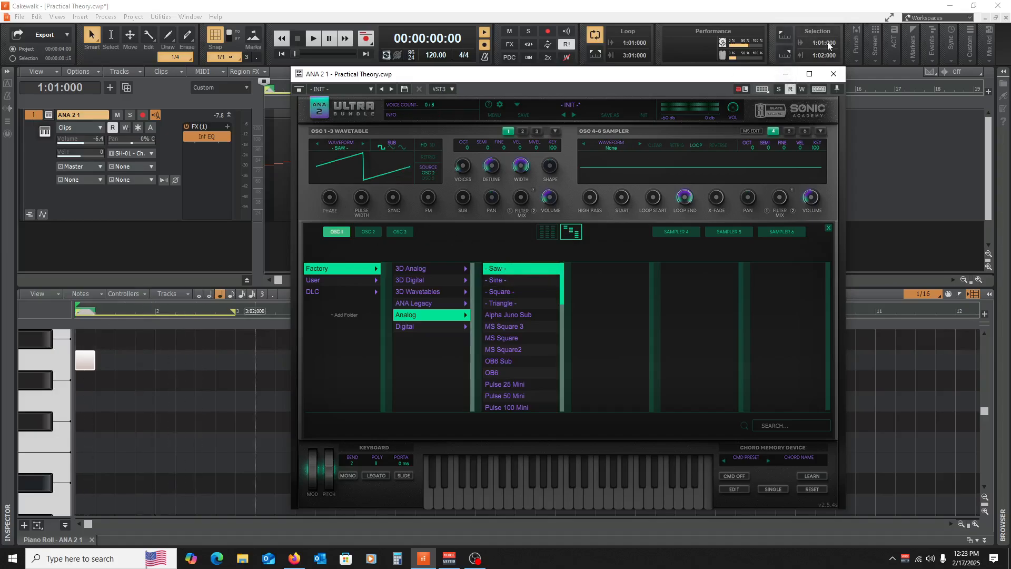
{"action": "left_click", "coordinate": [833, 75]}
Reopen Inf EQ and sound A5 in the piano roll to examine the saw wave's harmonics.
{"action": "double_click", "coordinate": [206, 138]}
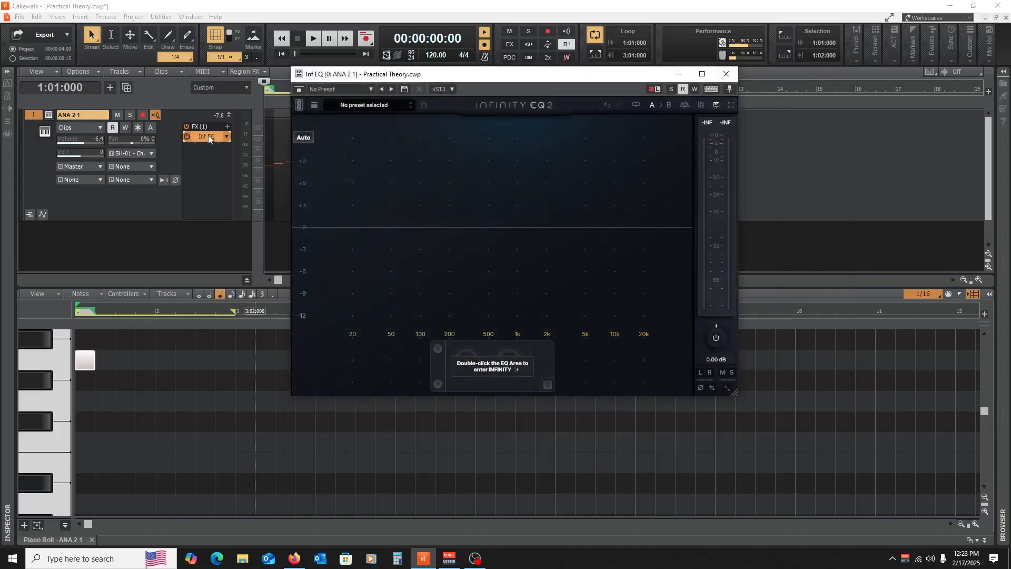
{"action": "left_click", "coordinate": [36, 362]}
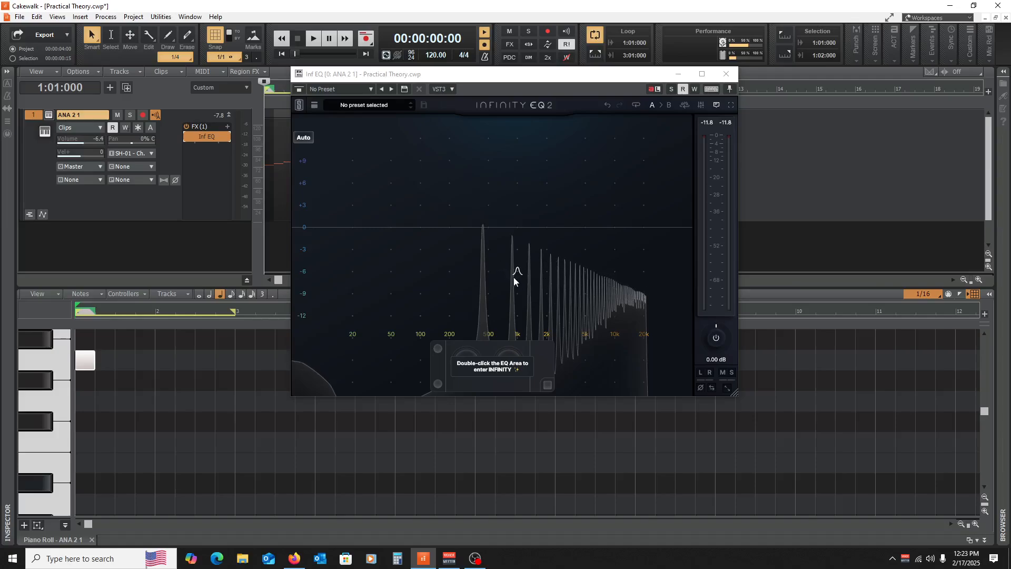
{"action": "left_click", "coordinate": [29, 363]}
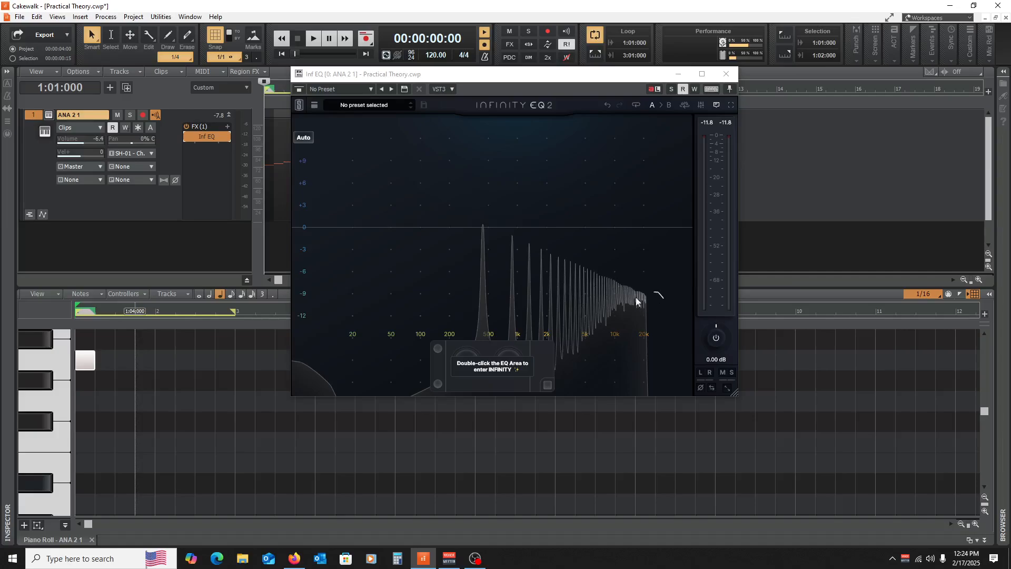
Reopen ANA 2 and set oscillator 1 to the Factory Analog Square waveform.
{"action": "left_click", "coordinate": [48, 117]}
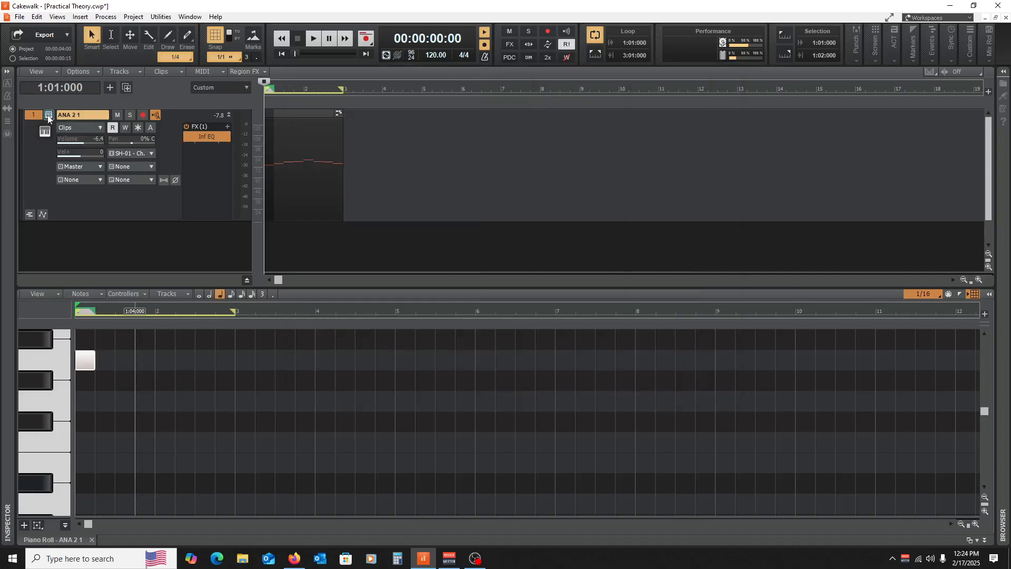
{"action": "left_click", "coordinate": [48, 116]}
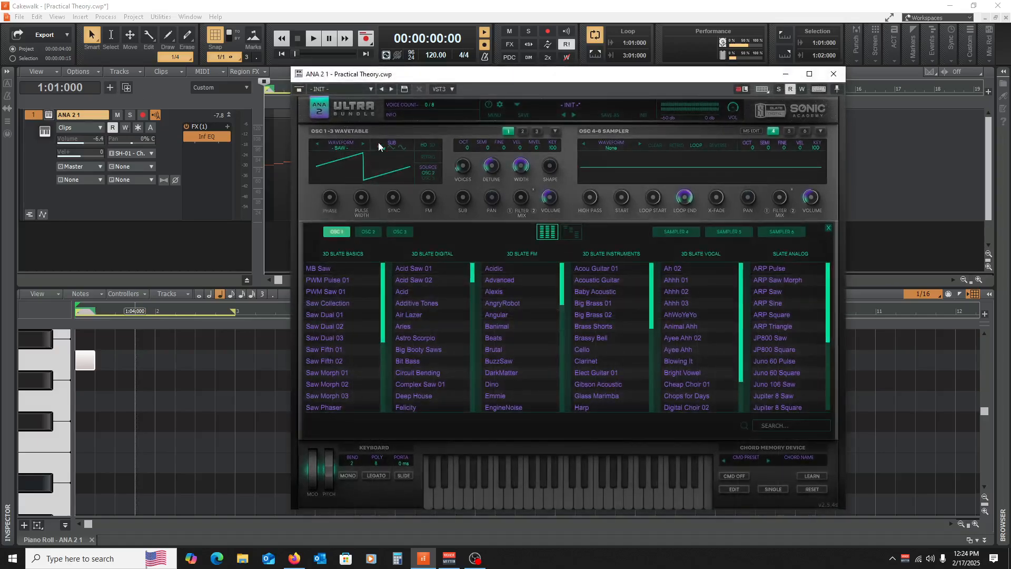
{"action": "left_click", "coordinate": [570, 232]}
{"action": "left_click", "coordinate": [509, 292]}
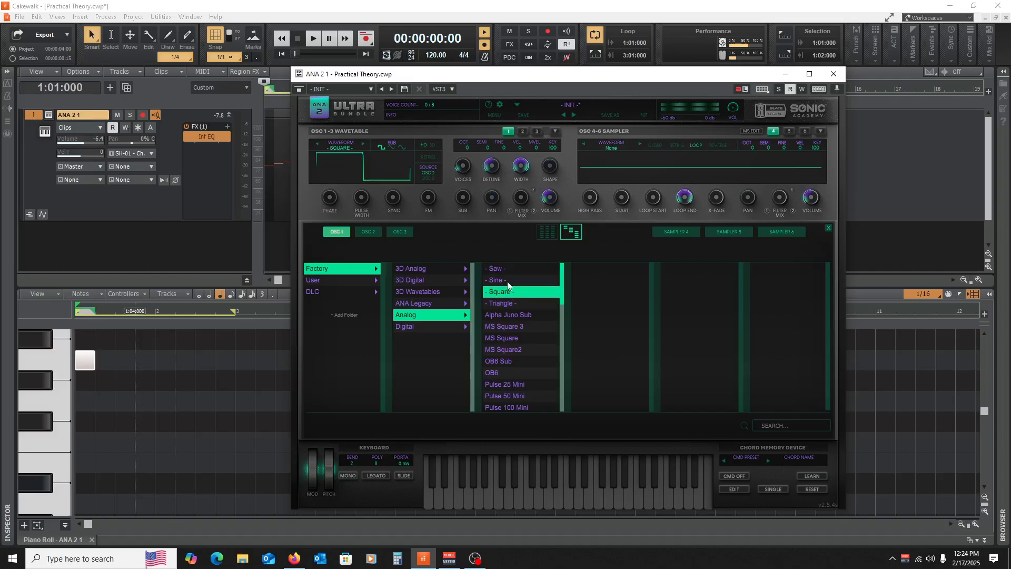
Reopen Inf EQ, collapse its band control panel and sound A5 to examine the square wave's full spectrum.
{"action": "left_click", "coordinate": [212, 138]}
{"action": "double_click", "coordinate": [212, 137]}
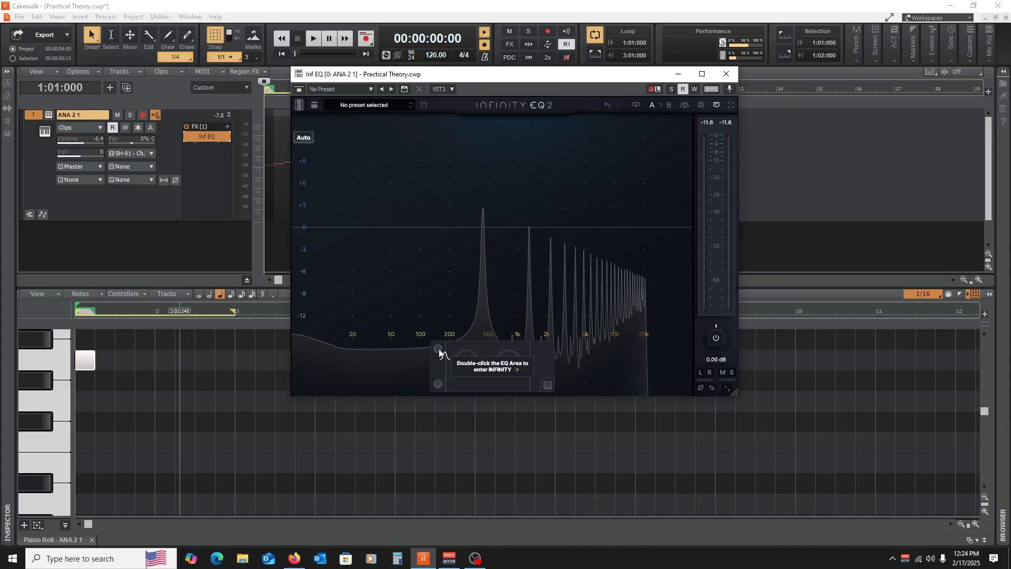
{"action": "left_click", "coordinate": [546, 385]}
{"action": "left_click", "coordinate": [609, 342]}
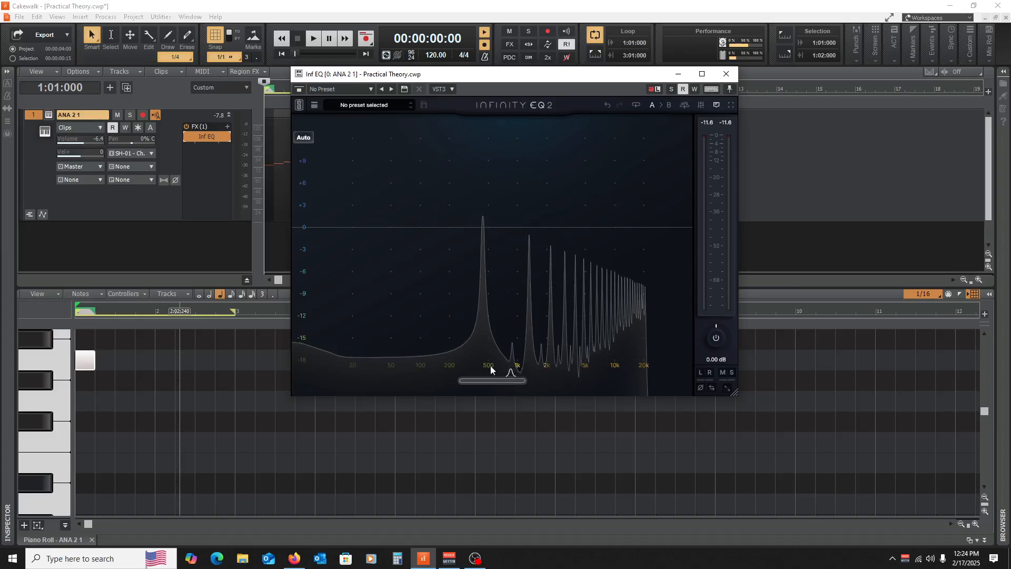
{"action": "left_click", "coordinate": [41, 366]}
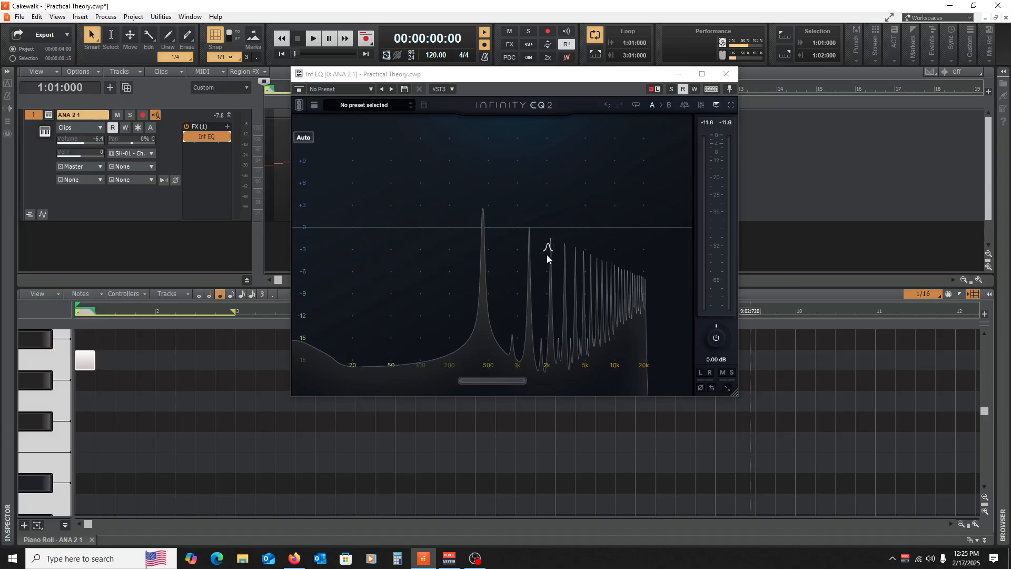
Sound the A3 key, two octaves lower, to compare its square-wave spectrum with that of A5.
{"action": "scroll", "coordinate": [47, 400], "scroll_direction": "down", "scroll_amount": 3}
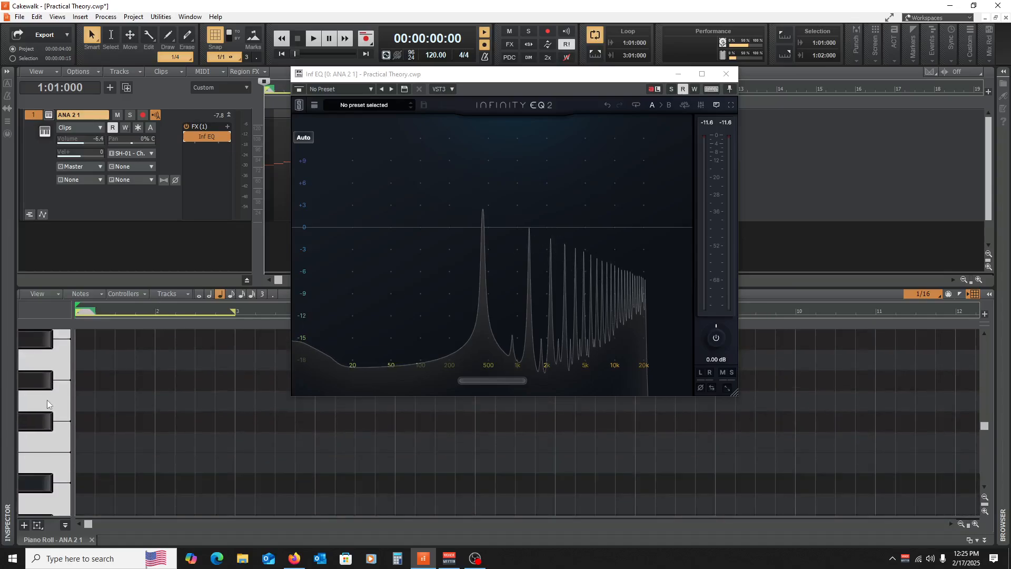
{"action": "scroll", "coordinate": [46, 400], "scroll_direction": "down", "scroll_amount": 3}
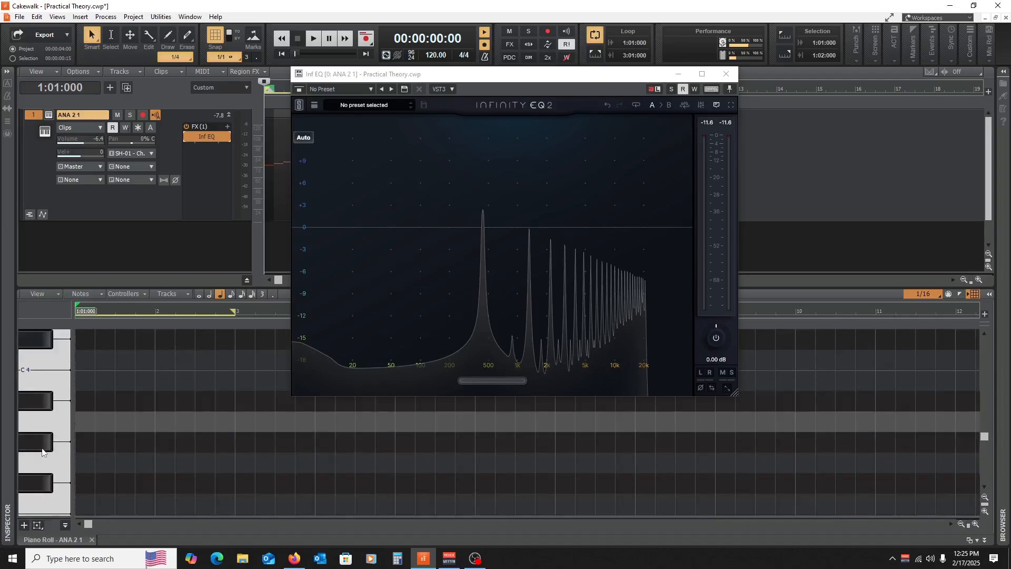
{"action": "left_click", "coordinate": [34, 426]}
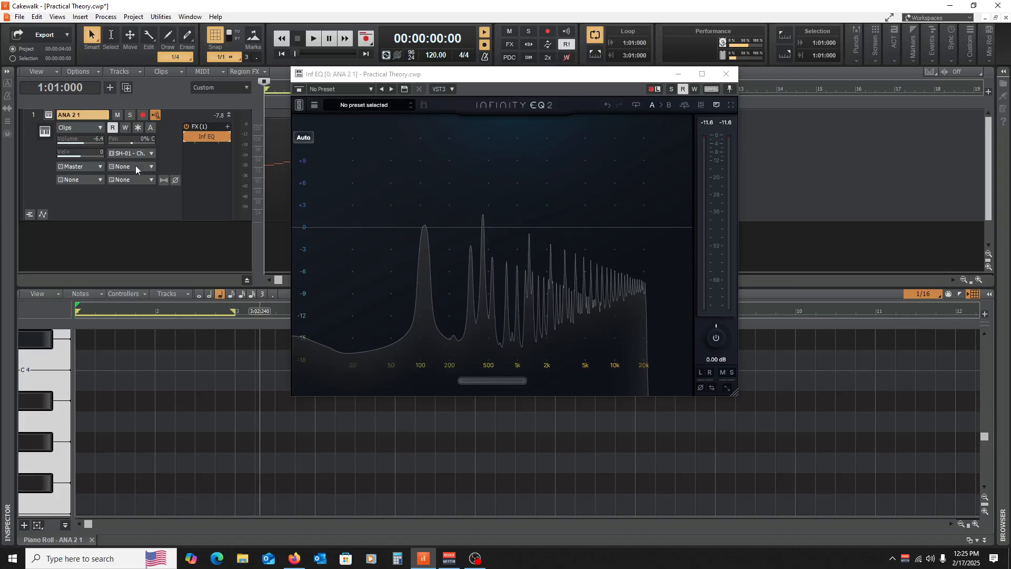
Reopen ANA 2, set oscillator 1 to the Factory Analog Sine waveform and close the synth window.
{"action": "left_click", "coordinate": [52, 114]}
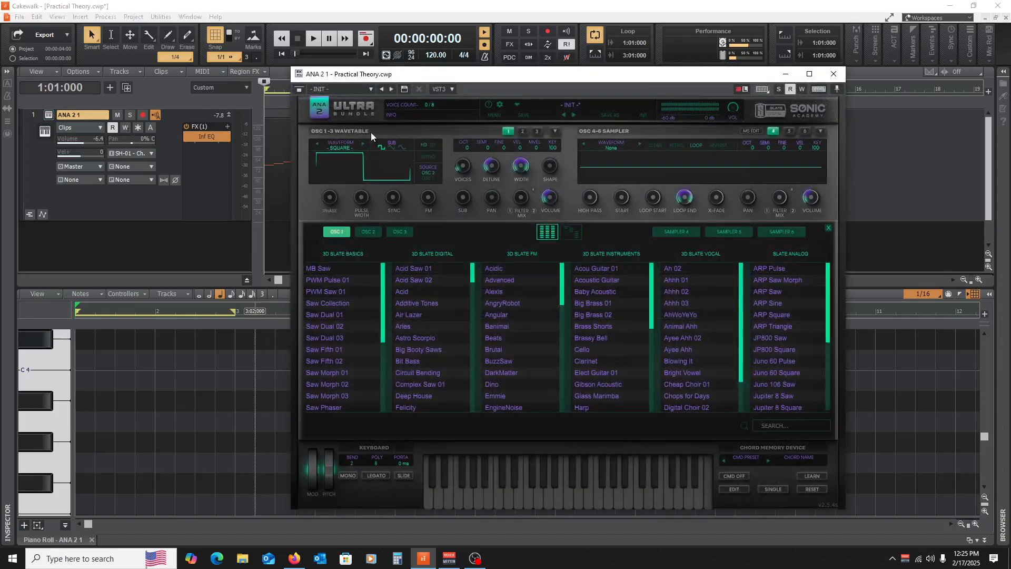
{"action": "left_click", "coordinate": [578, 237]}
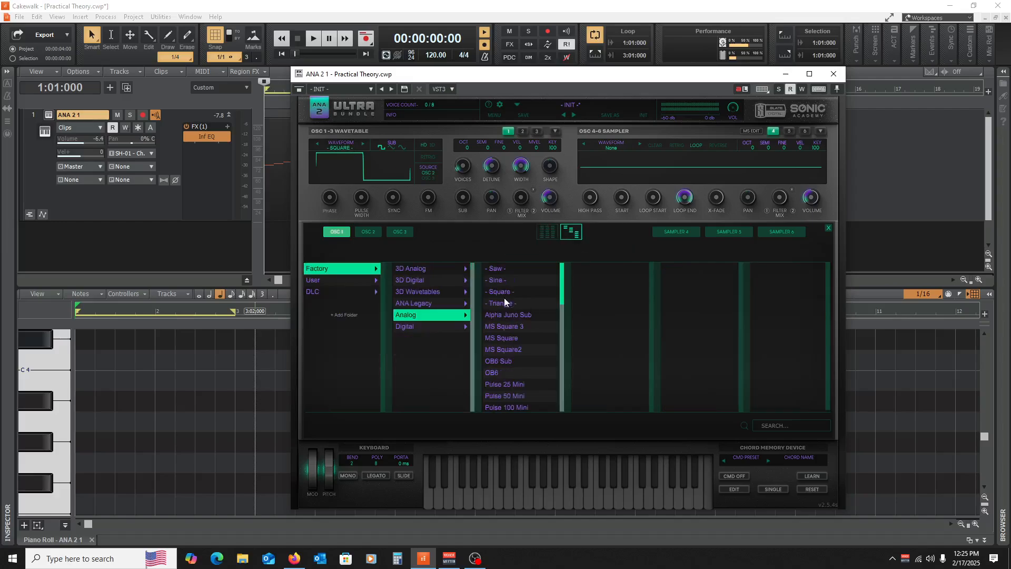
{"action": "left_click", "coordinate": [517, 279]}
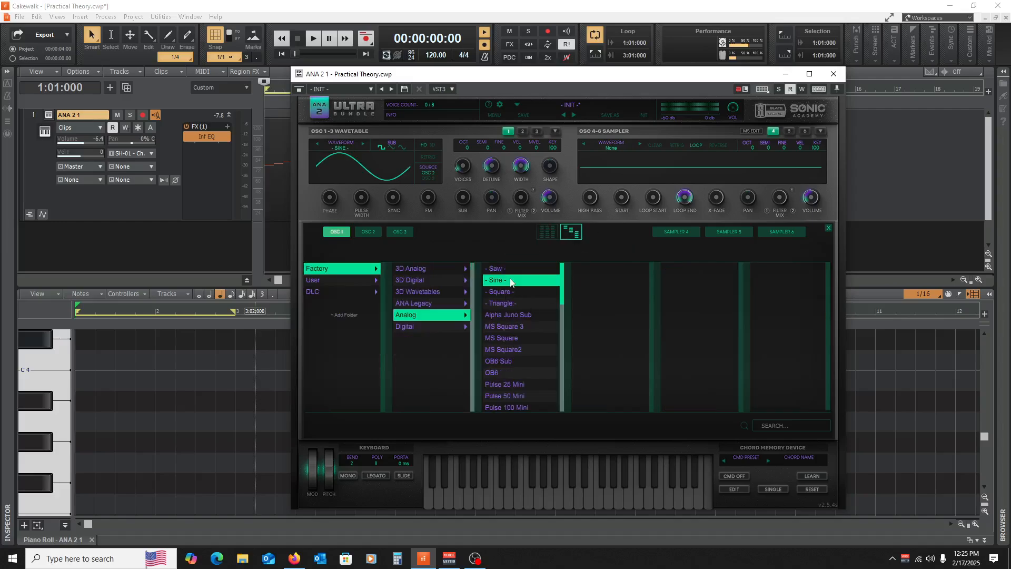
{"action": "left_click", "coordinate": [833, 74]}
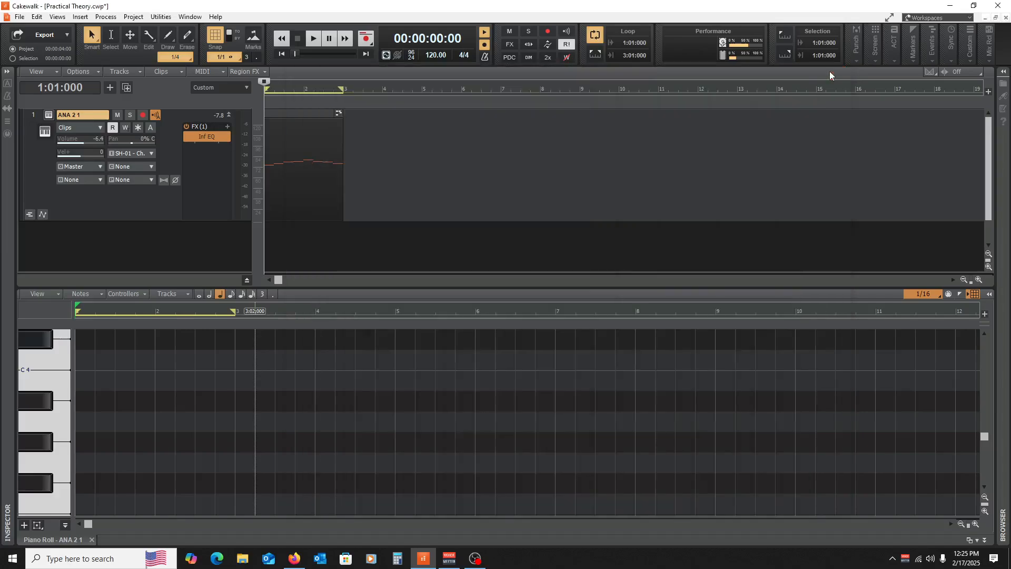
Reopen Inf EQ and sound A3 in the piano roll to examine the sine wave's spectrum.
{"action": "double_click", "coordinate": [202, 138]}
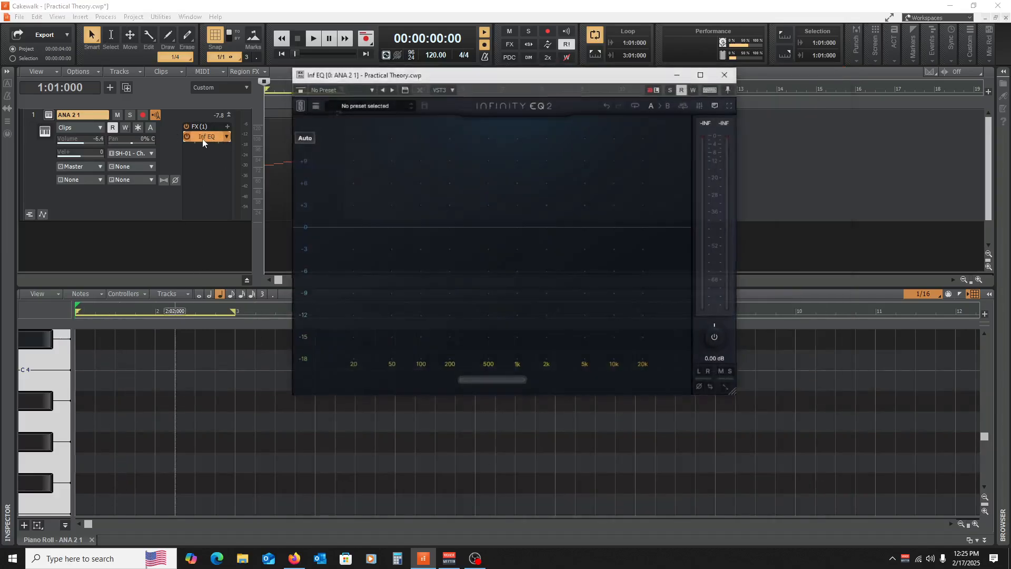
{"action": "left_click", "coordinate": [33, 421]}
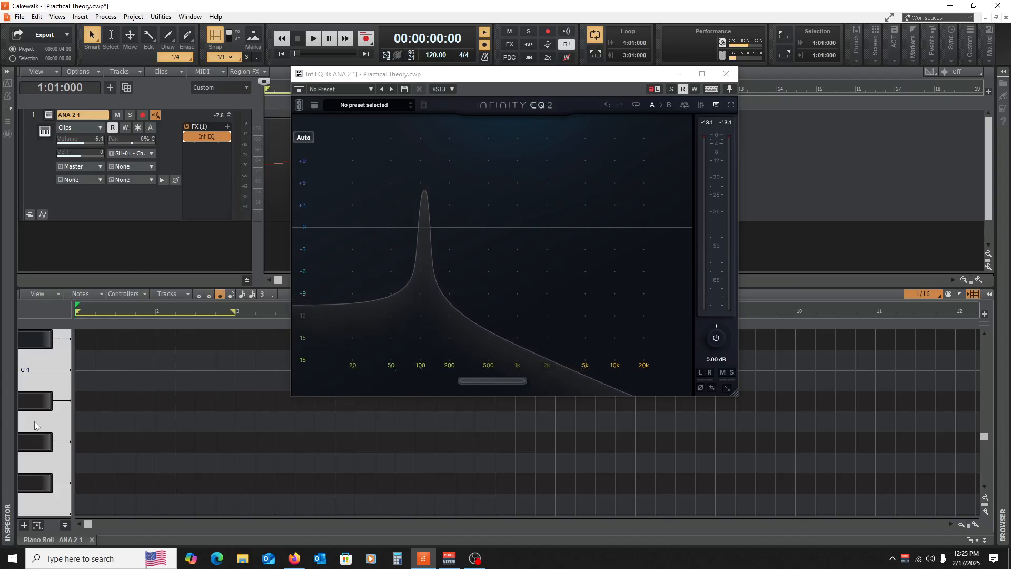
{"action": "left_click", "coordinate": [34, 422]}
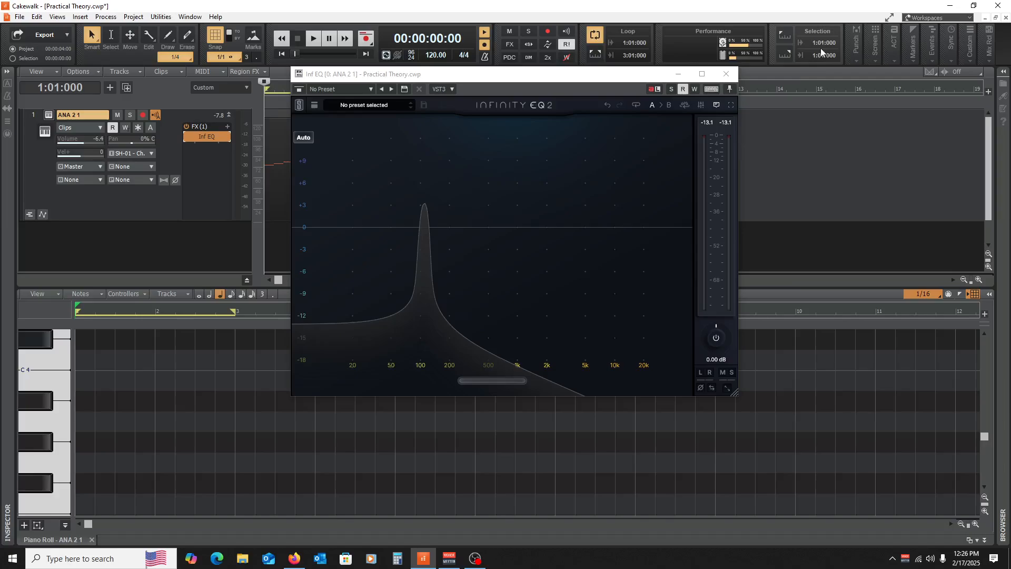
Reopen ANA 2 and set oscillator 1 to the Factory Analog Saw waveform.
{"action": "left_click", "coordinate": [48, 116]}
{"action": "left_click", "coordinate": [47, 117]}
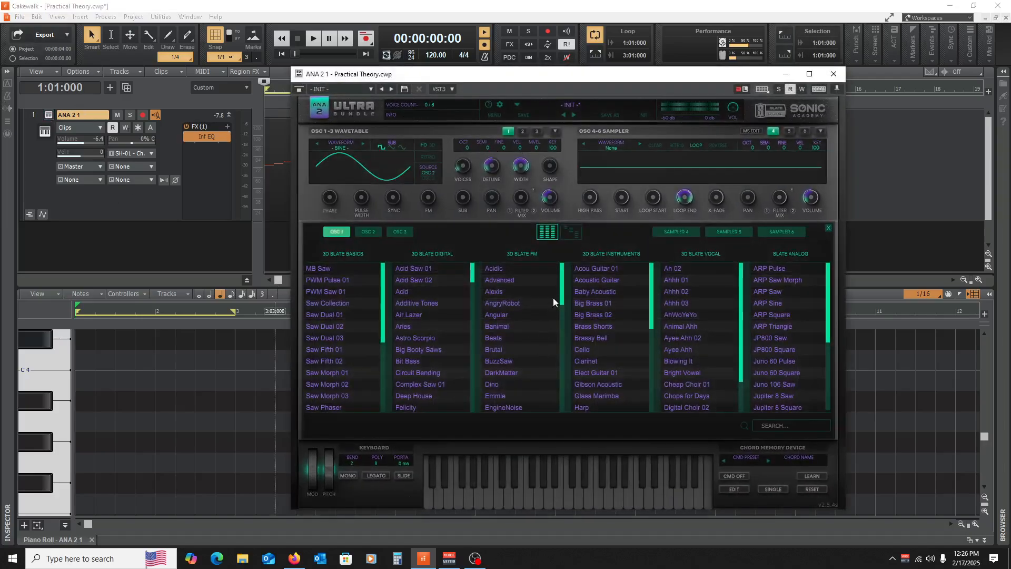
{"action": "left_click", "coordinate": [573, 232]}
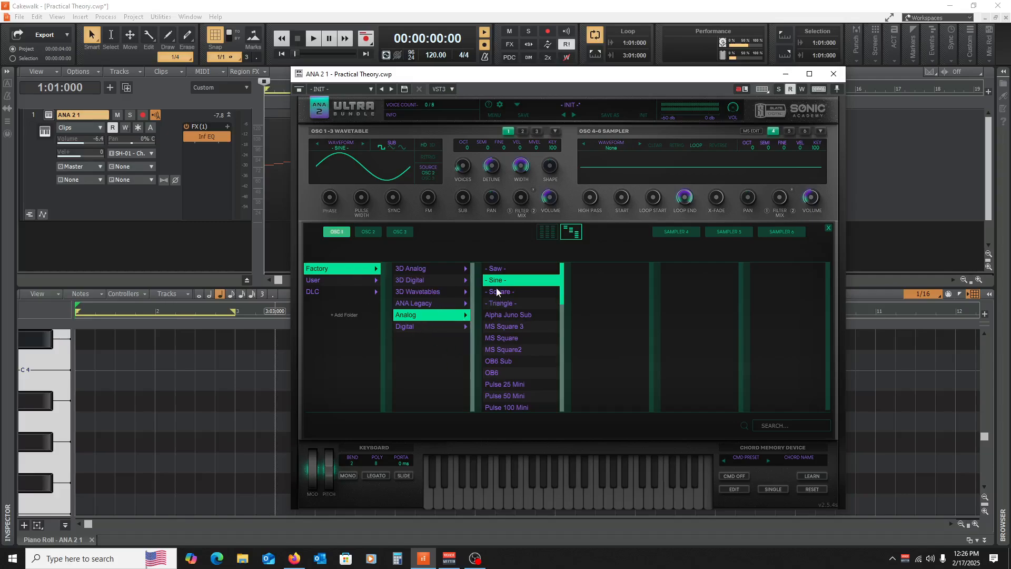
{"action": "left_click", "coordinate": [504, 264]}
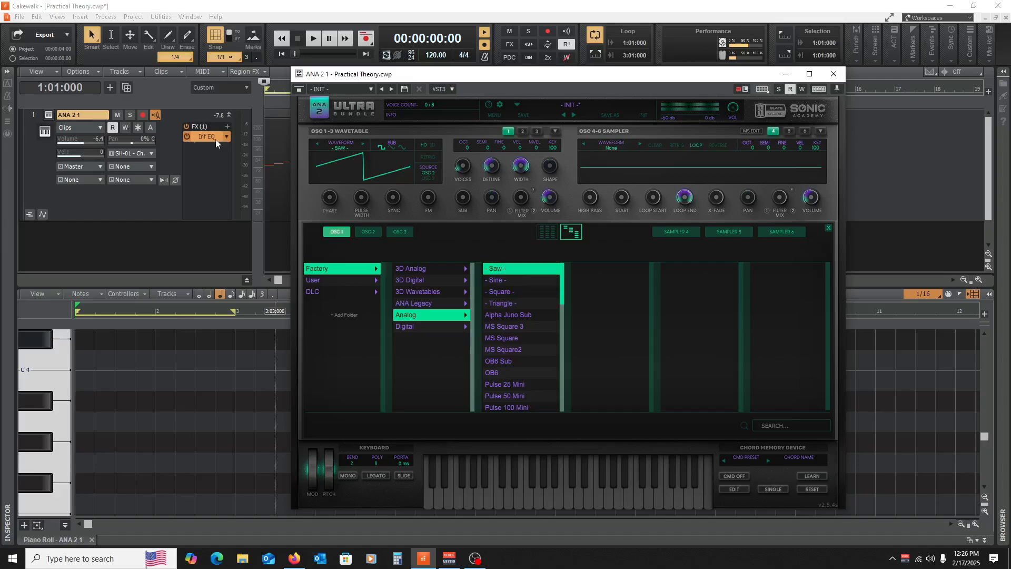
Reopen Inf EQ, sound A3, B3, G3 and C4 to examine the saw wave's harmonics, and close the EQ window.
{"action": "double_click", "coordinate": [196, 139]}
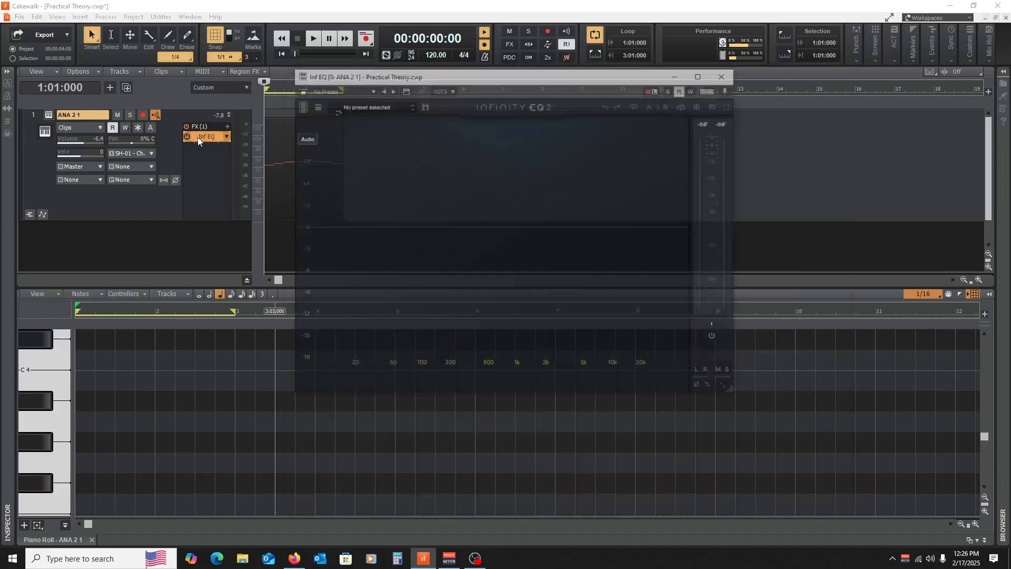
{"action": "left_click", "coordinate": [44, 419]}
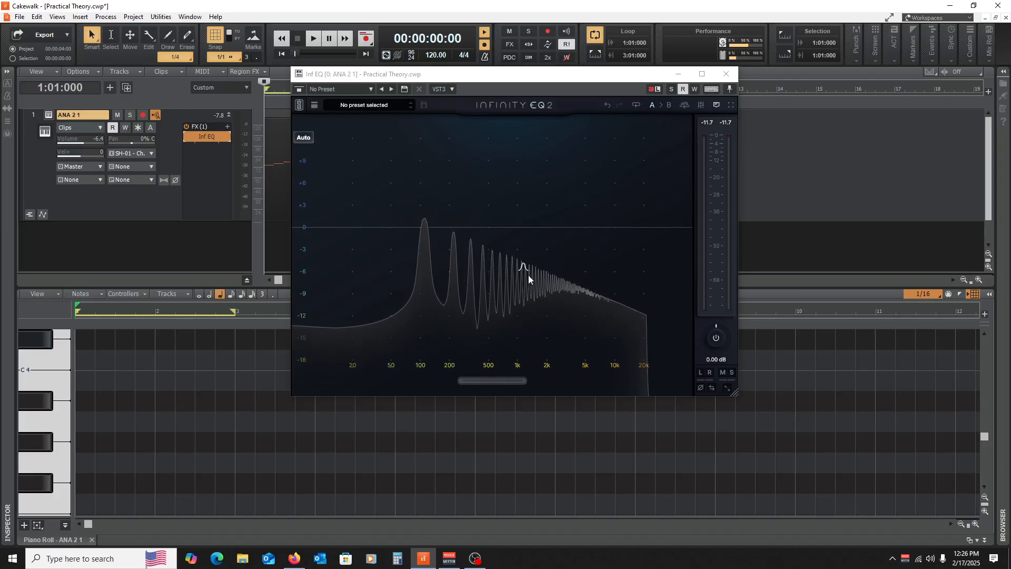
{"action": "left_click", "coordinate": [30, 385]}
{"action": "left_click", "coordinate": [36, 421]}
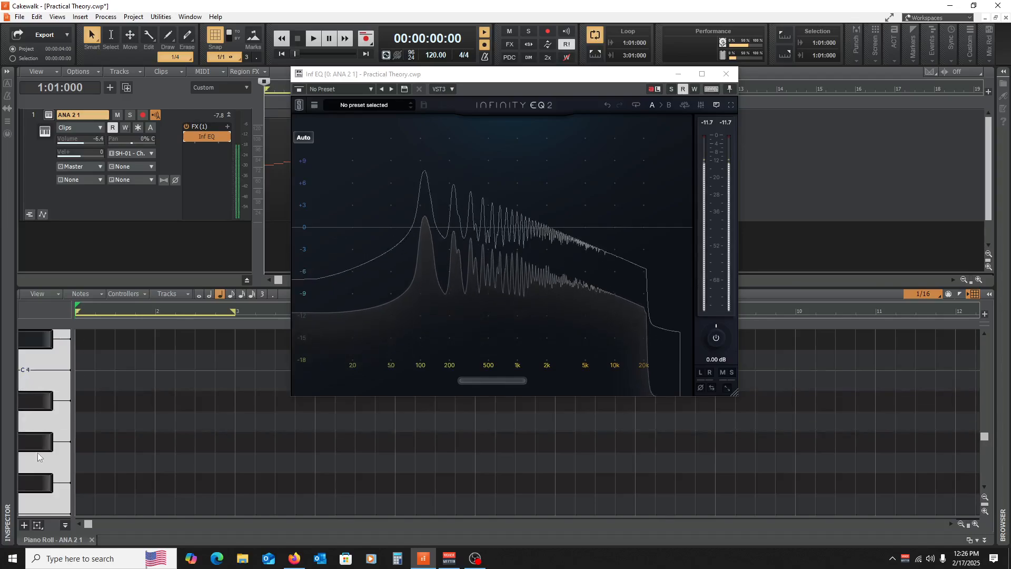
{"action": "left_click", "coordinate": [37, 456]}
{"action": "left_click", "coordinate": [31, 361]}
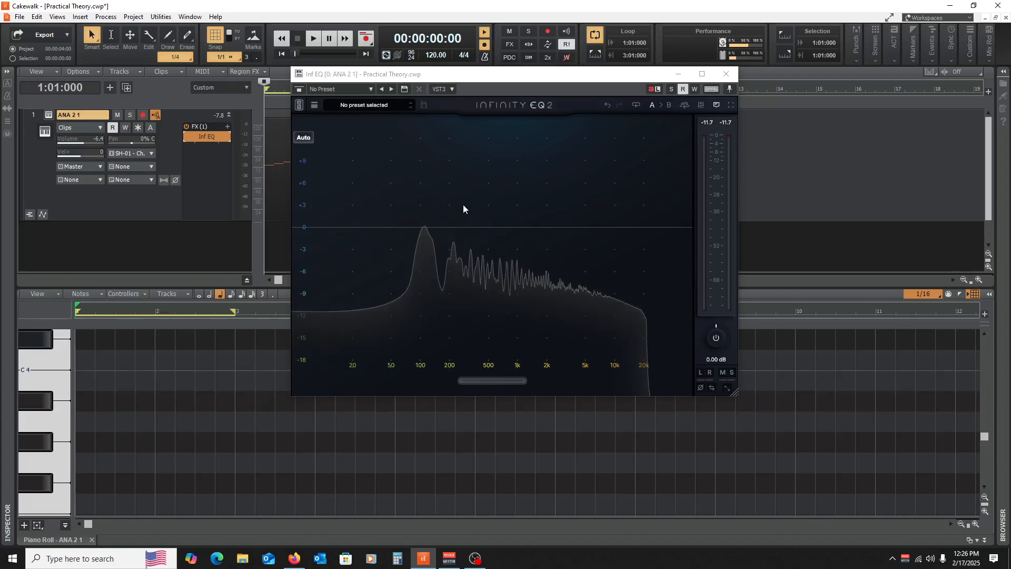
{"action": "left_click", "coordinate": [725, 74]}
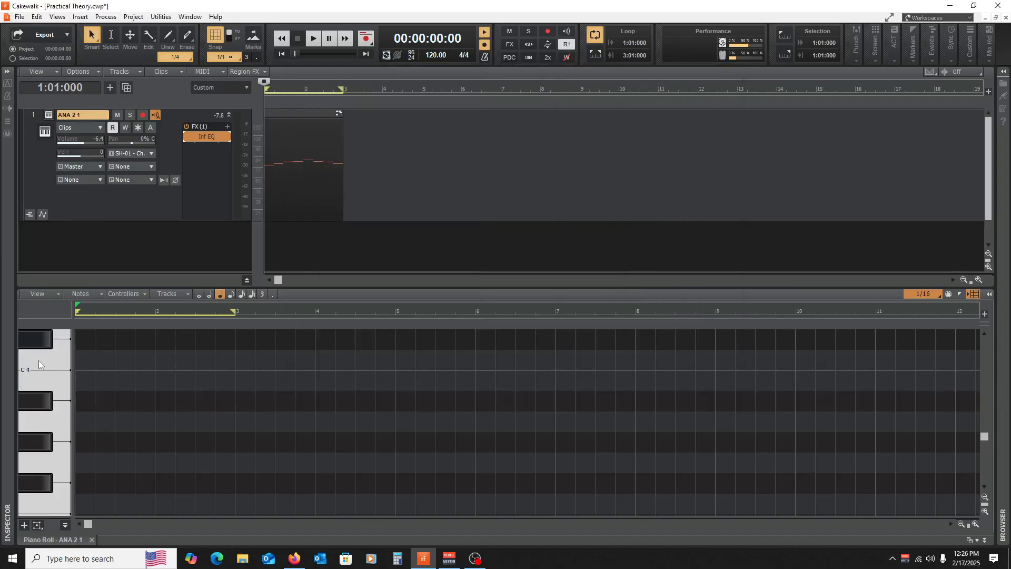
Reopen ANA 2, set oscillator 1 to the Factory 3D Analog waveform DM12 Tone Mod and audition it on A3.
{"action": "left_click", "coordinate": [48, 115]}
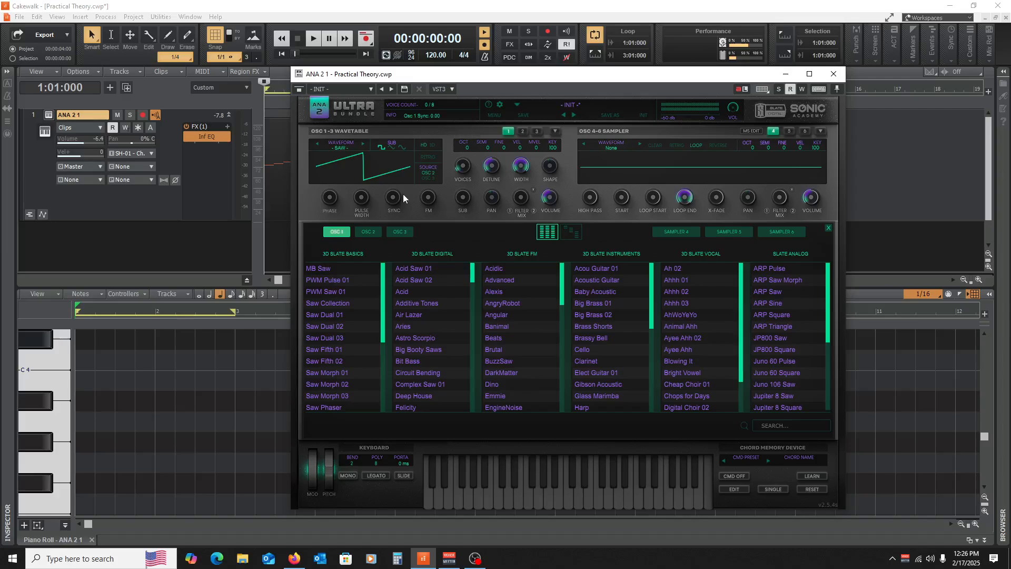
{"action": "left_click", "coordinate": [570, 231]}
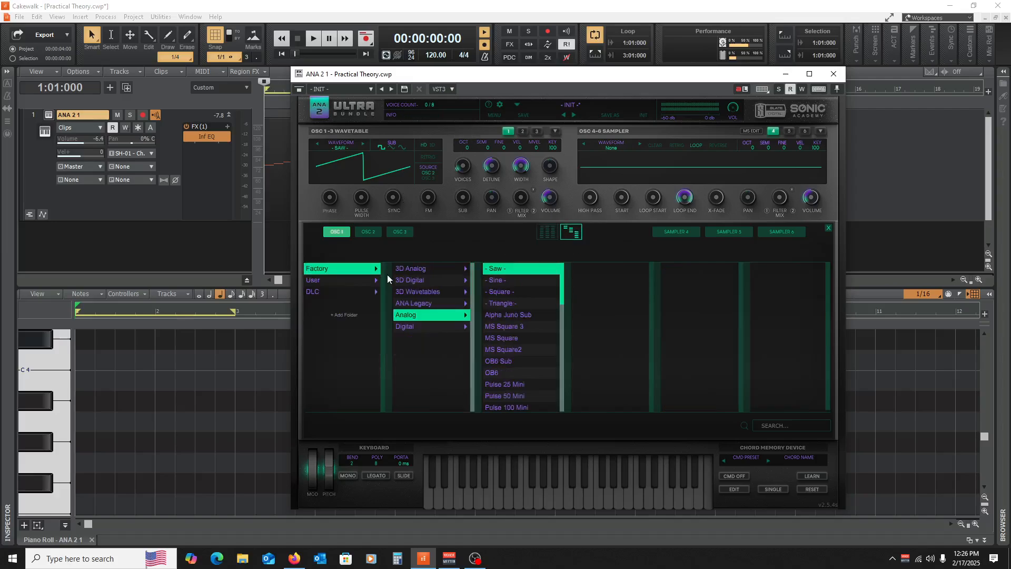
{"action": "left_click", "coordinate": [412, 272]}
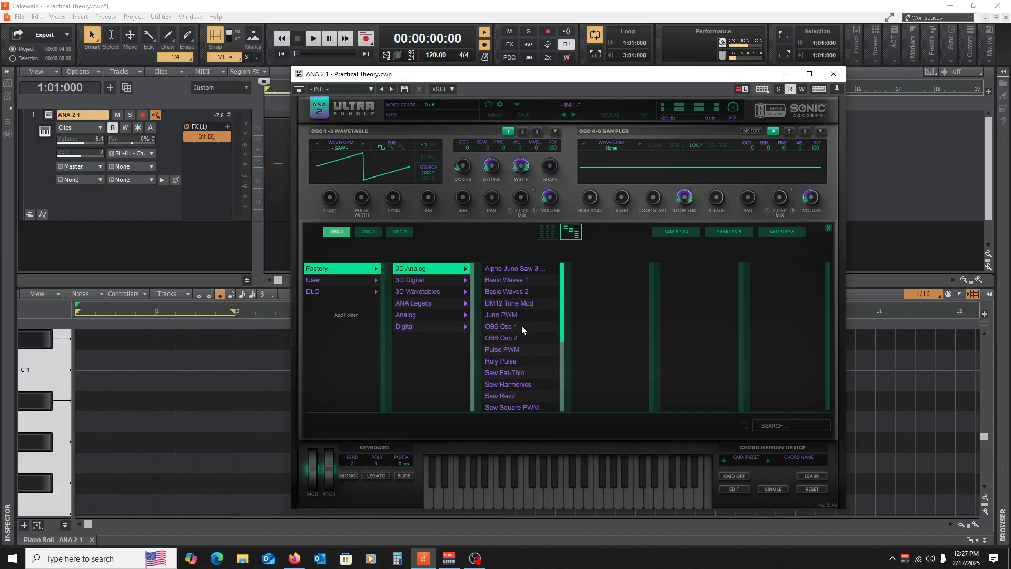
{"action": "left_click", "coordinate": [505, 307]}
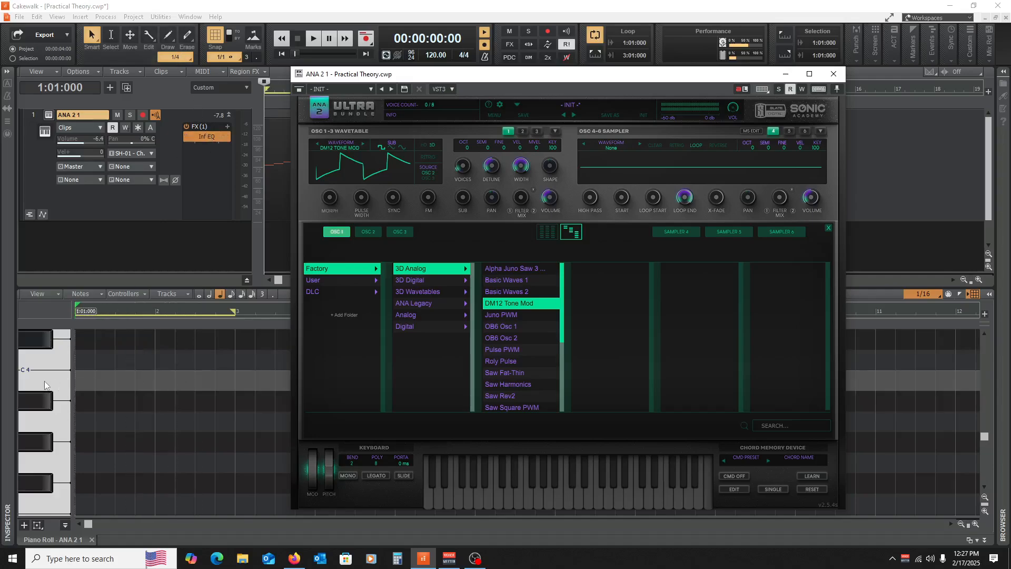
{"action": "left_click", "coordinate": [41, 421]}
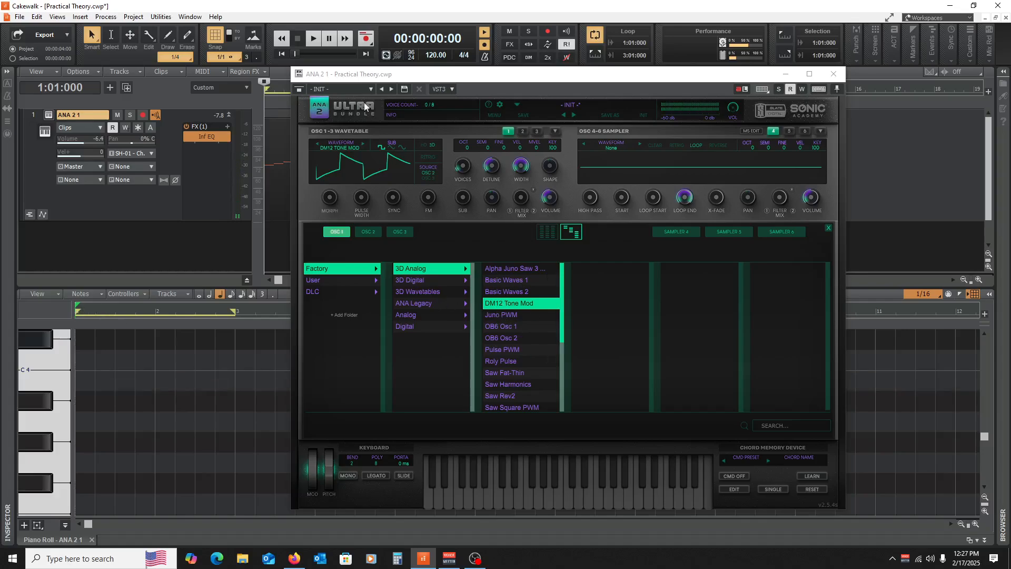
Reopen Inf EQ and sound A3 repeatedly to examine the DM12 Tone Mod waveform's harmonics.
{"action": "double_click", "coordinate": [206, 139]}
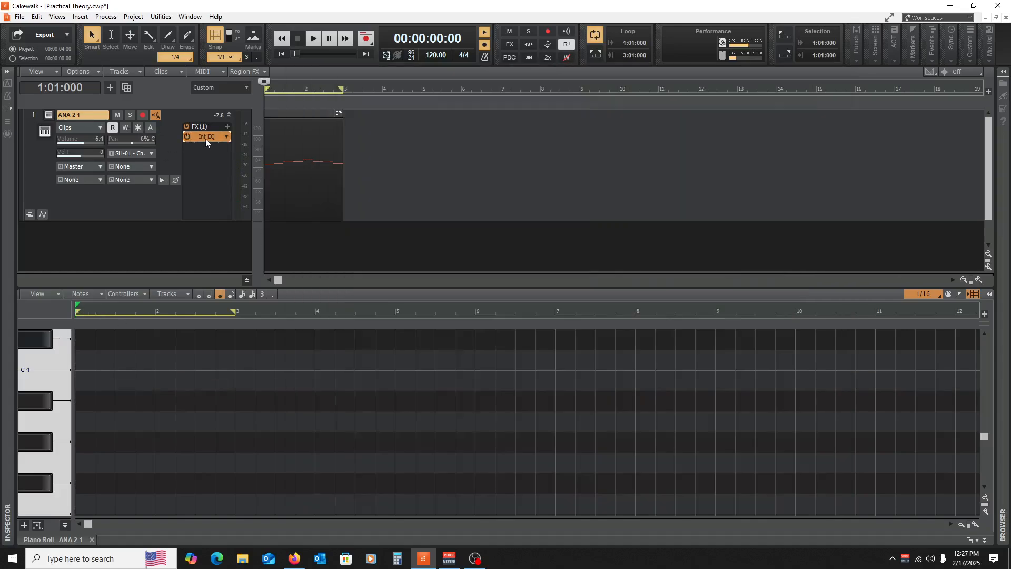
{"action": "double_click", "coordinate": [204, 138]}
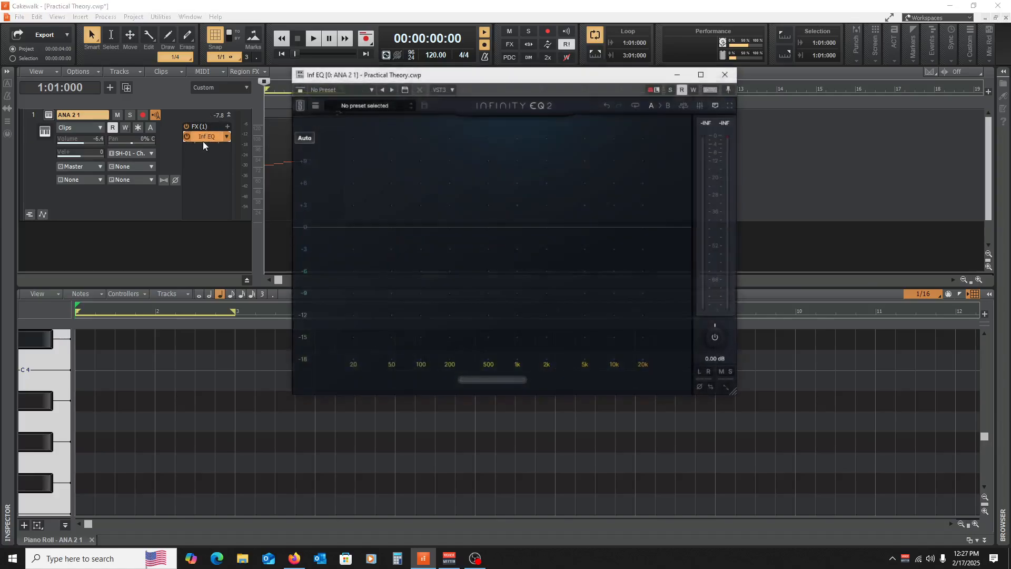
{"action": "left_click", "coordinate": [44, 418]}
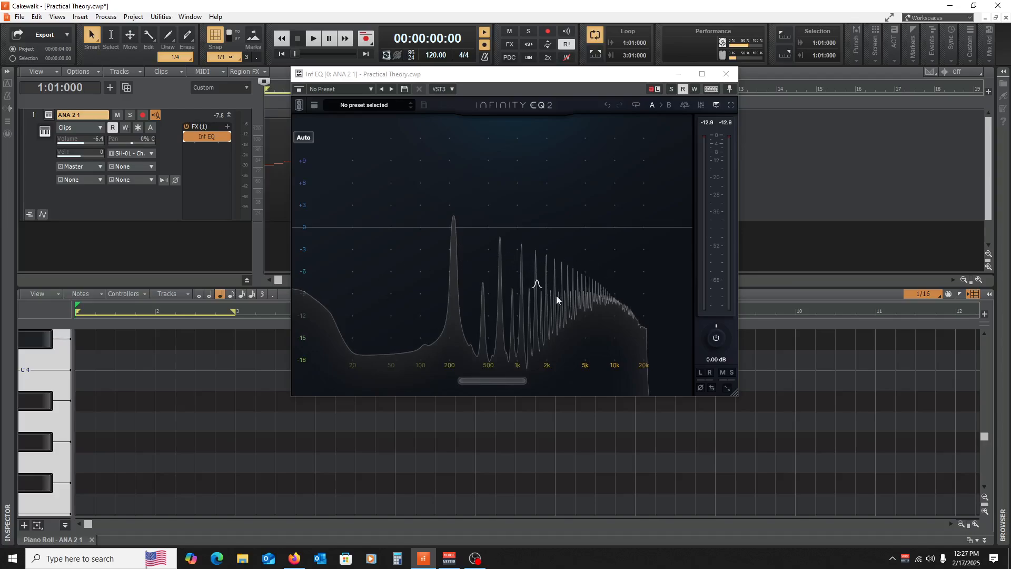
{"action": "left_click", "coordinate": [45, 419]}
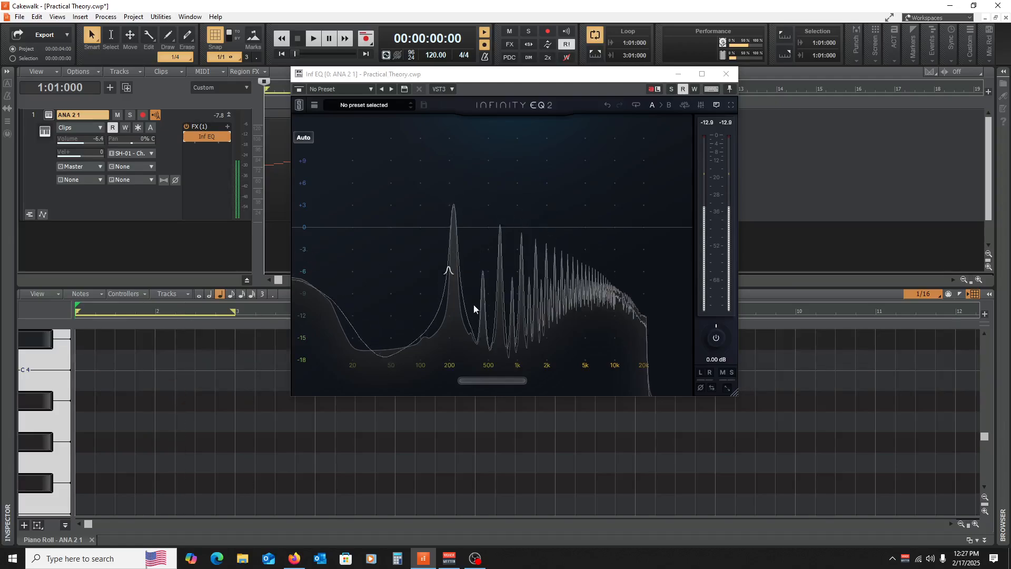
Reopen ANA 2, close its waveform browser to return to the main synth controls, and minimize the synth window.
{"action": "left_click", "coordinate": [49, 116]}
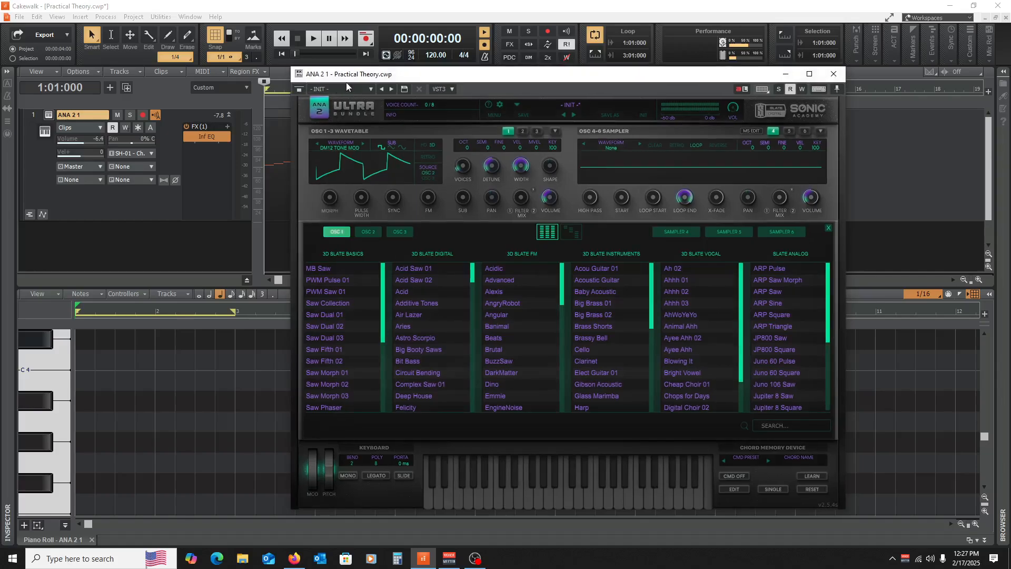
{"action": "left_click", "coordinate": [830, 228]}
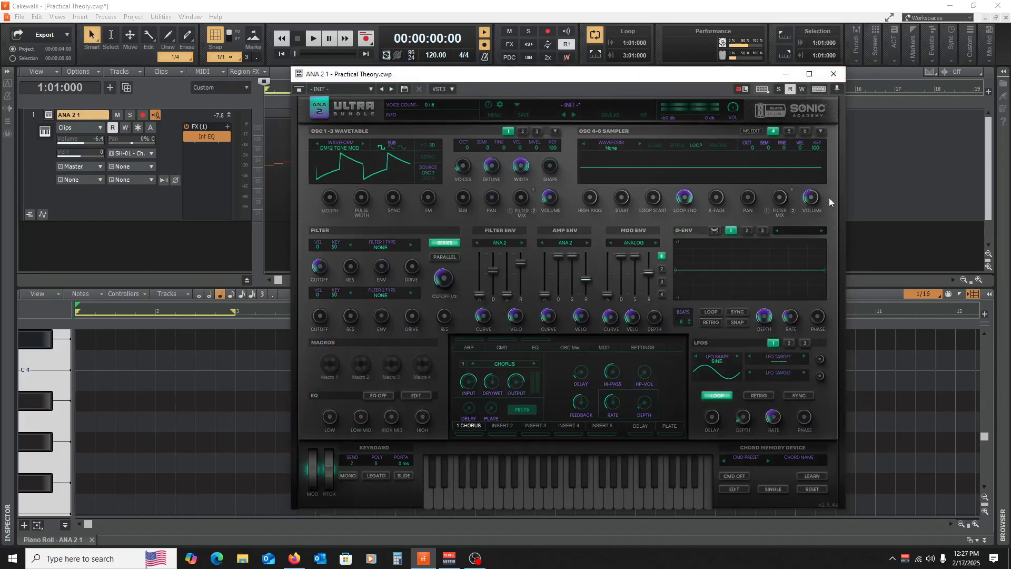
{"action": "left_click", "coordinate": [785, 74]}
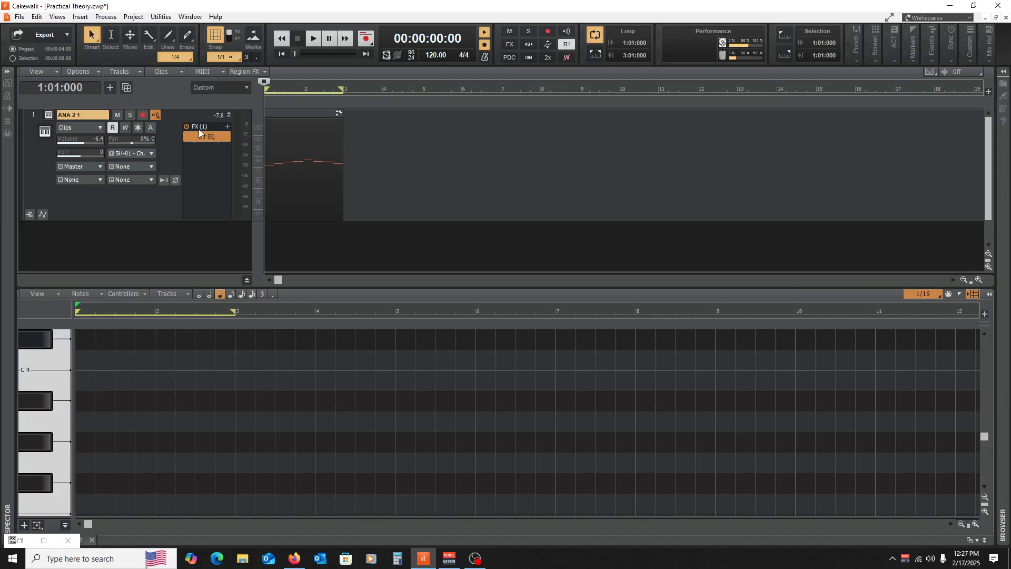
{"action": "right_click", "coordinate": [200, 155]}
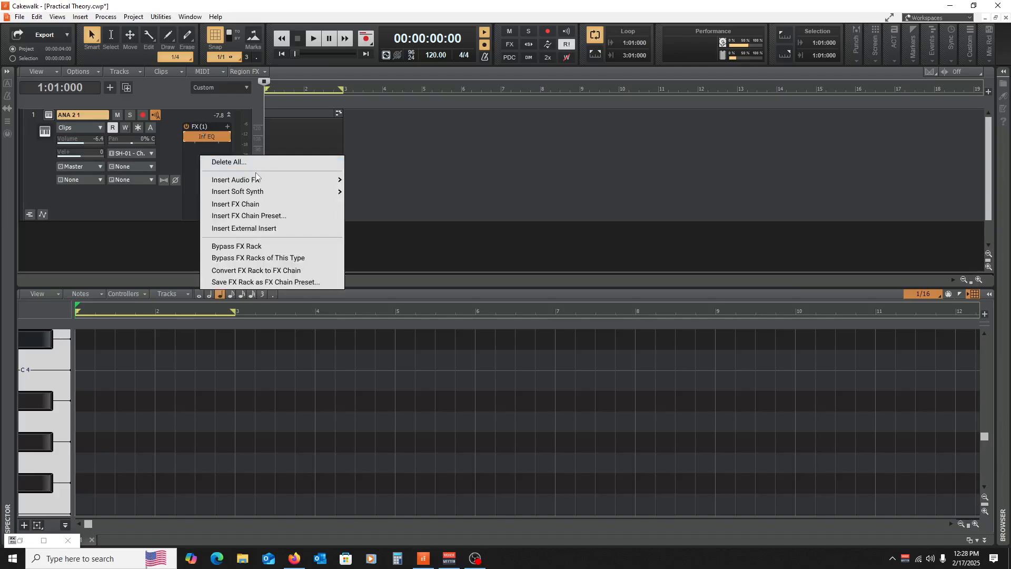
{"action": "mouse_move", "coordinate": [257, 182]}
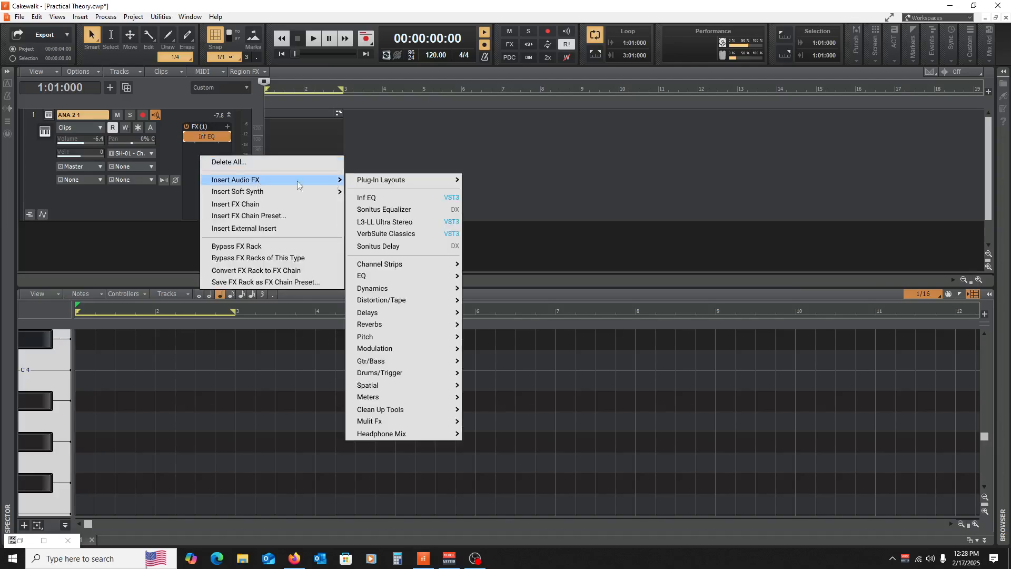
{"action": "left_click", "coordinate": [435, 199]}
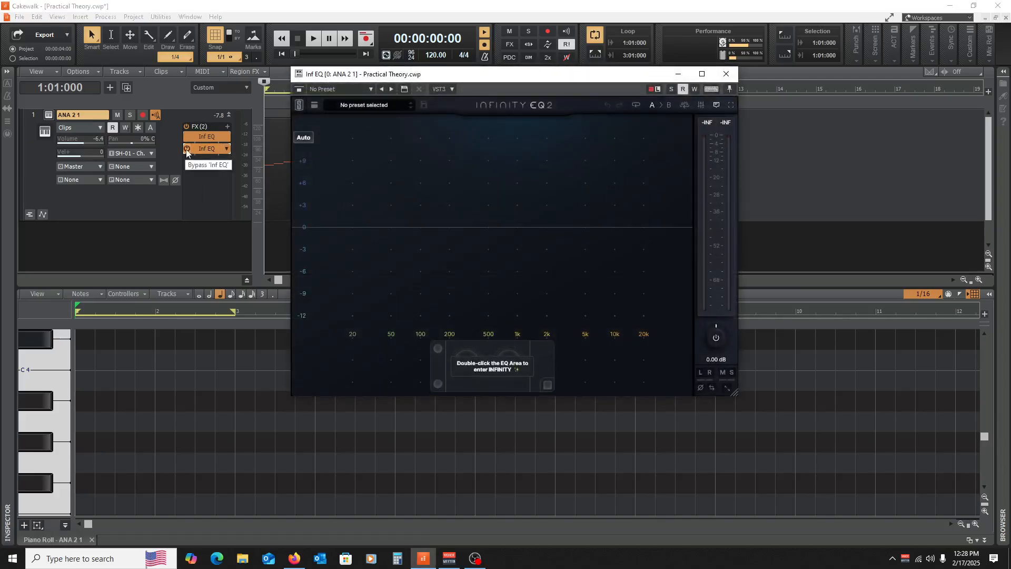
{"action": "right_click", "coordinate": [186, 151]}
{"action": "left_click", "coordinate": [223, 157]}
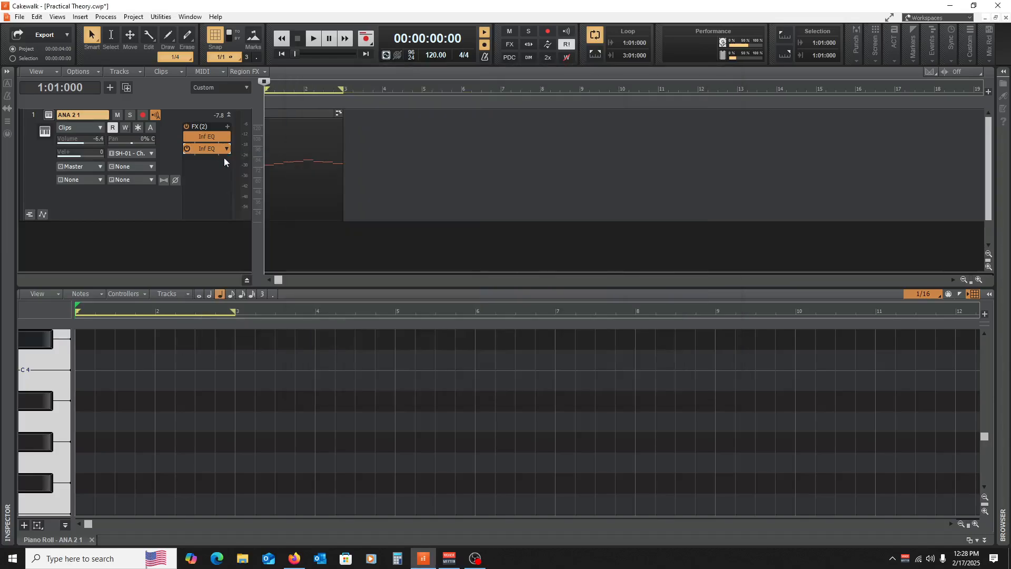
Insert a Sonitus Equalizer on the ANA 2 track's effects rack and move it ahead of Inf EQ.
{"action": "right_click", "coordinate": [196, 172]}
{"action": "mouse_move", "coordinate": [256, 197]}
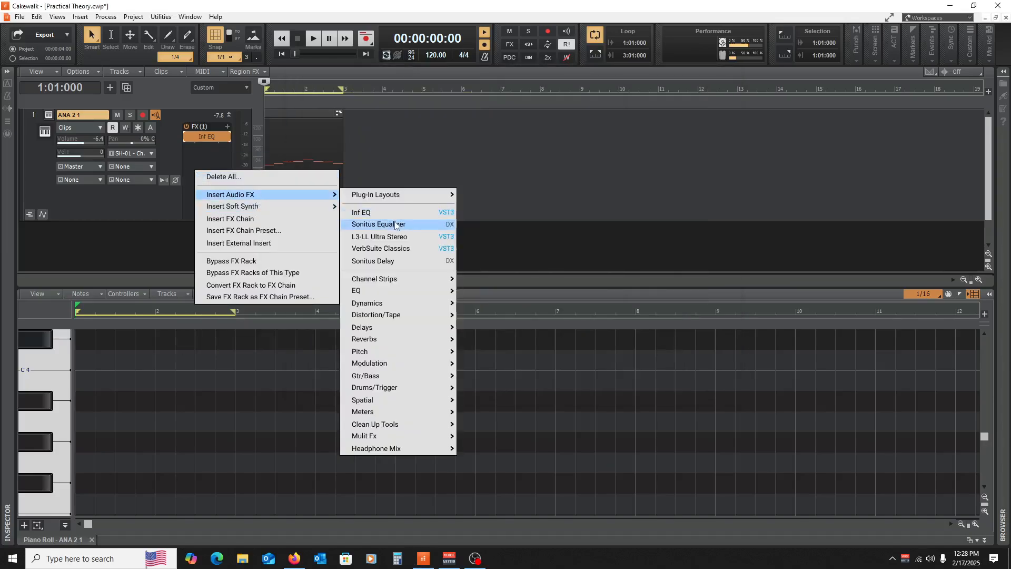
{"action": "mouse_move", "coordinate": [402, 290]}
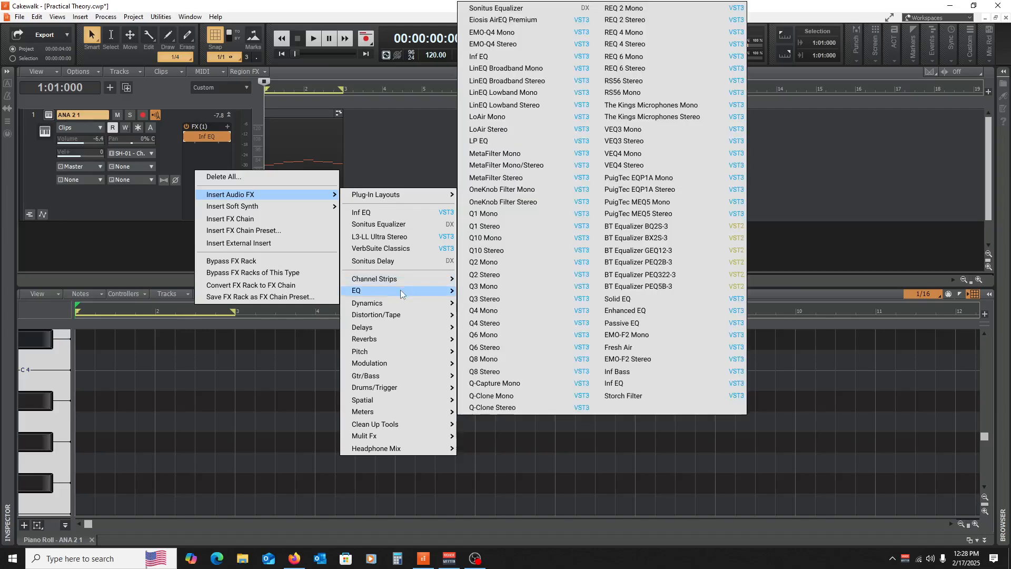
{"action": "left_click", "coordinate": [496, 13]}
{"action": "left_click_drag", "start_coordinate": [209, 152], "coordinate": [211, 130]}
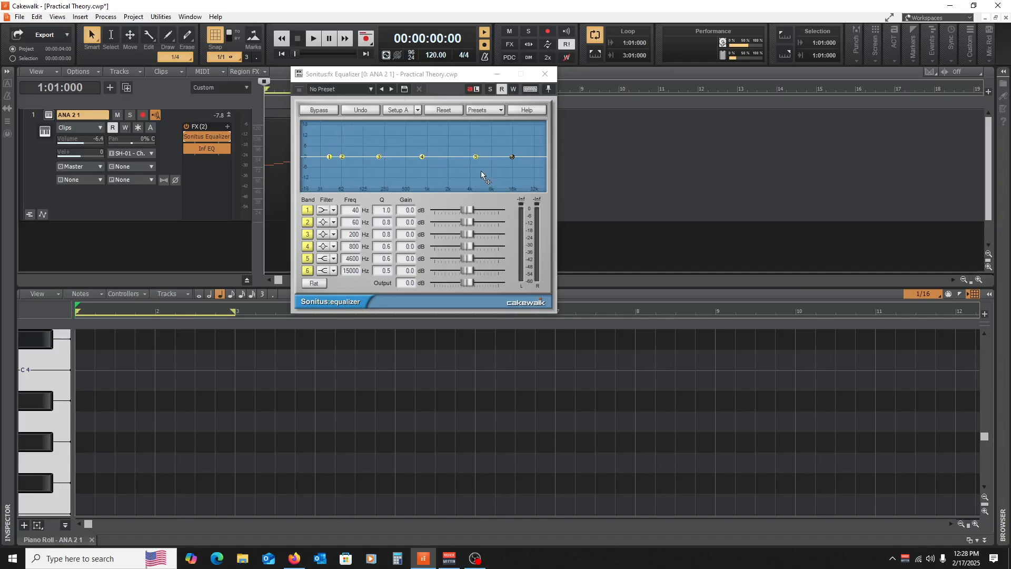
{"action": "left_click", "coordinate": [501, 111]}
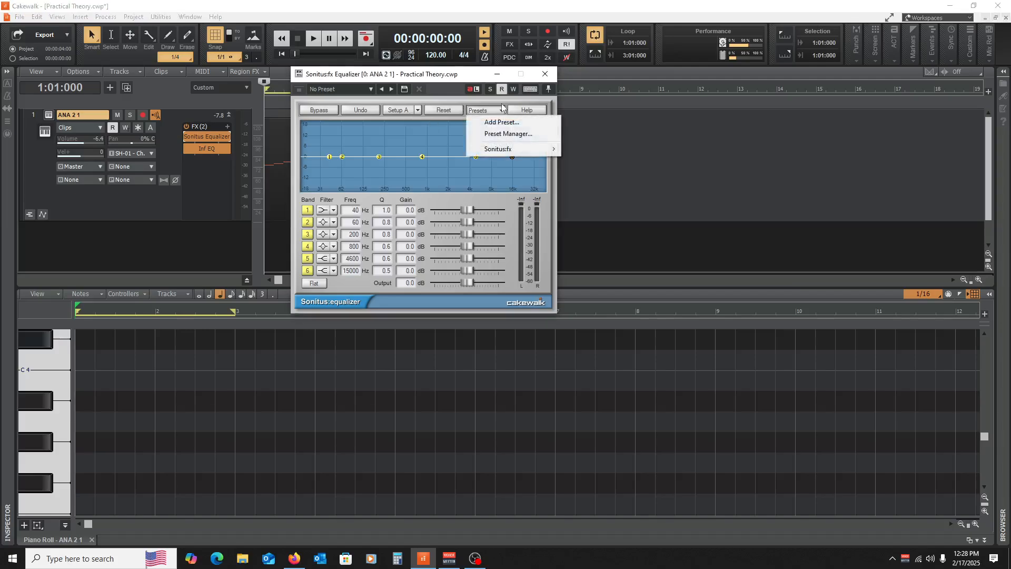
{"action": "mouse_move", "coordinate": [508, 152]}
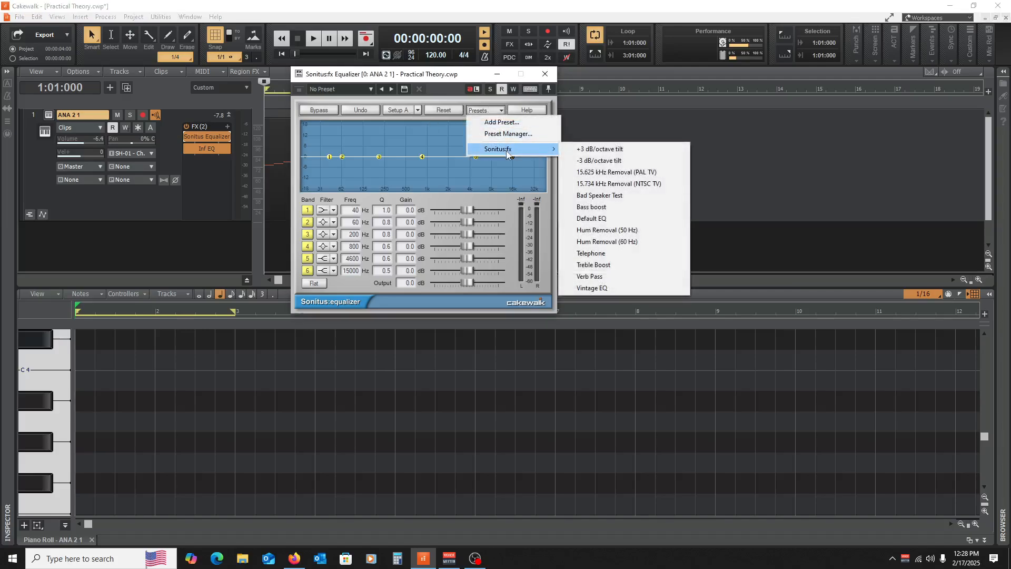
{"action": "left_click", "coordinate": [359, 151]}
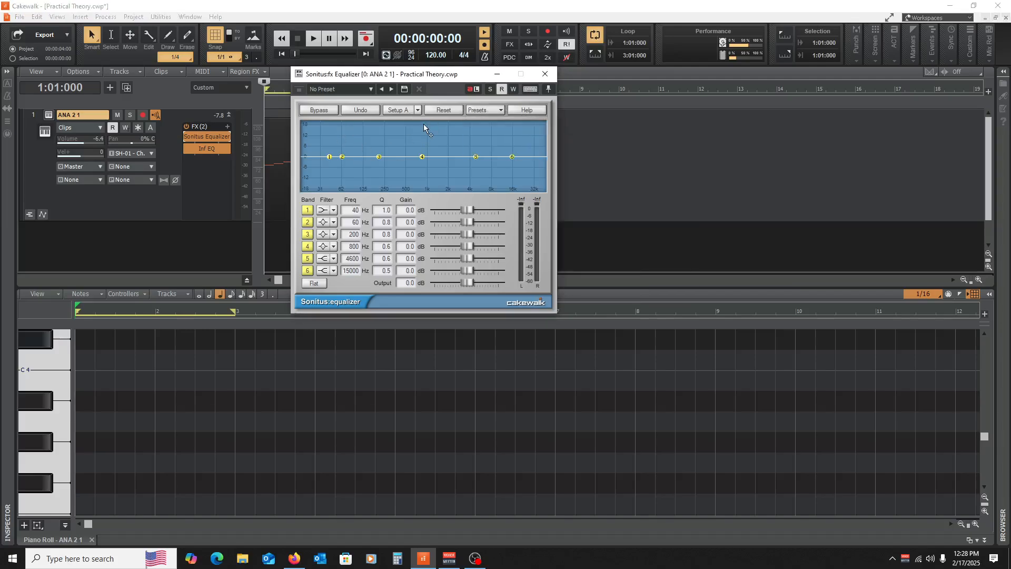
Set Sonitus Equalizer band 6 to Lowpass with a Q of 1.7 and a cutoff of about 2570 Hz.
{"action": "left_click", "coordinate": [334, 271]}
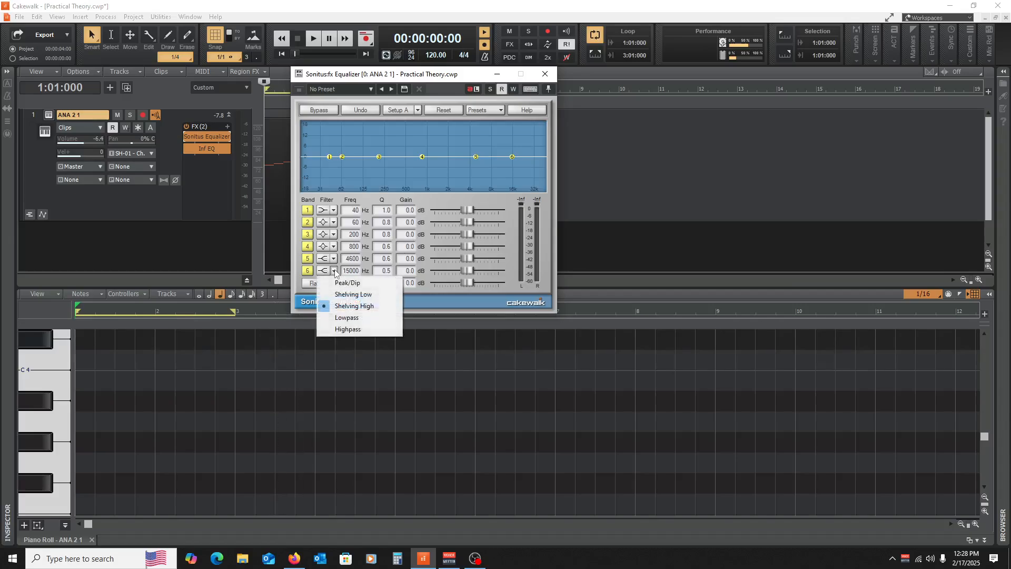
{"action": "left_click", "coordinate": [368, 318]}
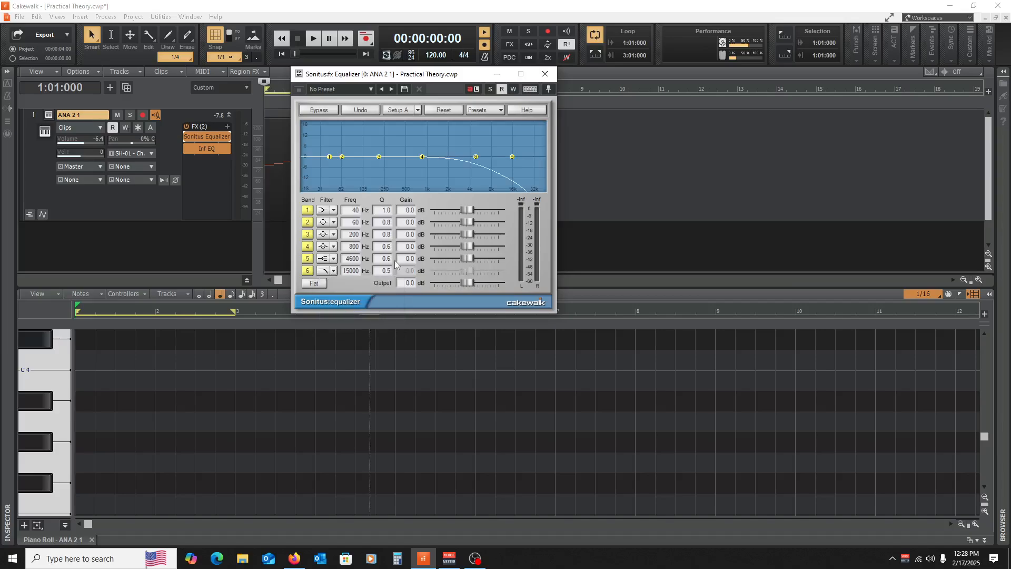
{"action": "left_click_drag", "start_coordinate": [378, 273], "coordinate": [385, 283]}
{"action": "left_click_drag", "start_coordinate": [509, 156], "coordinate": [459, 161]}
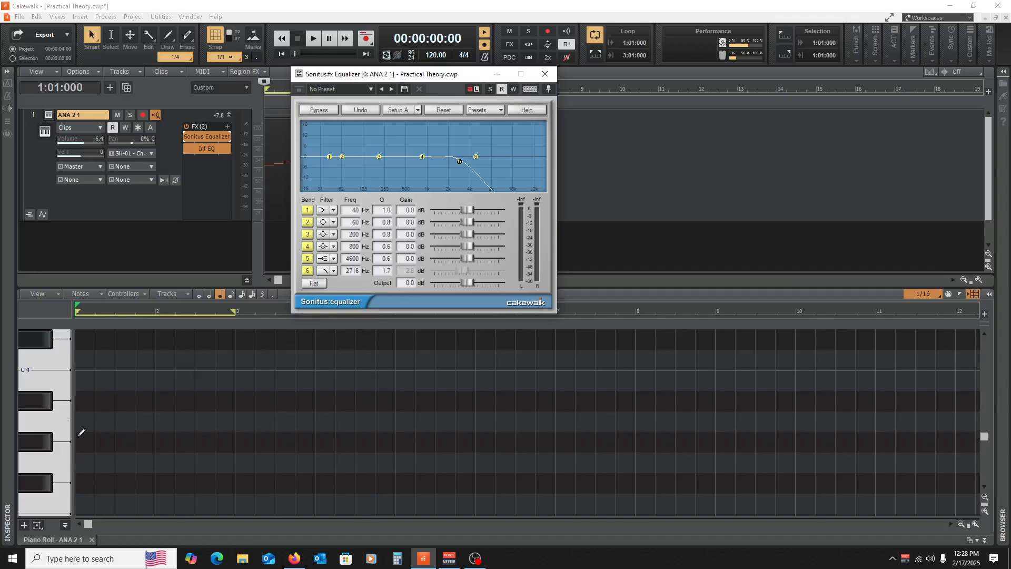
{"action": "left_click_drag", "start_coordinate": [455, 159], "coordinate": [457, 161]}
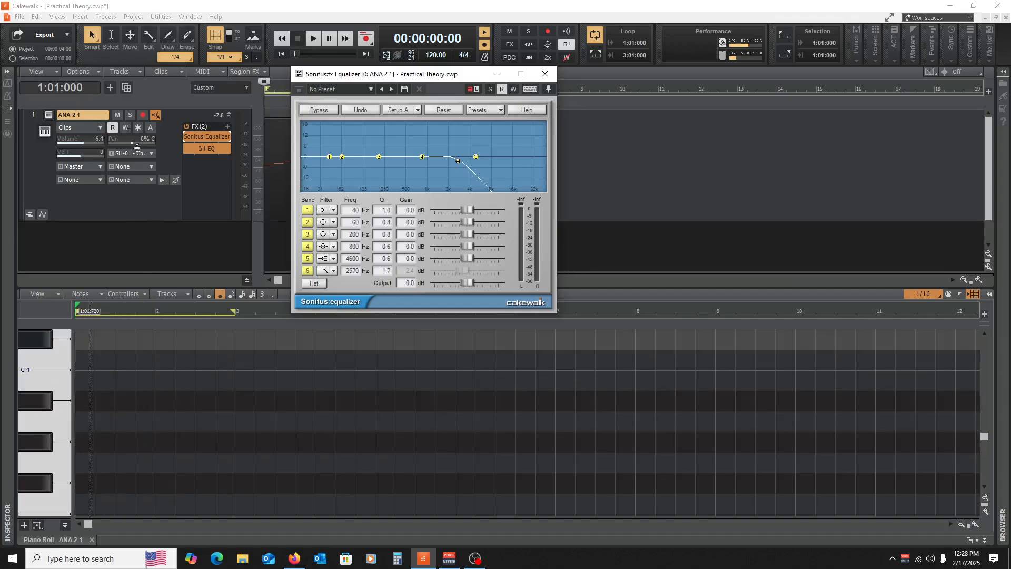
Open Inf EQ, bypass the Sonitus Equalizer and sound A3 to examine the unfiltered harmonics.
{"action": "double_click", "coordinate": [204, 150]}
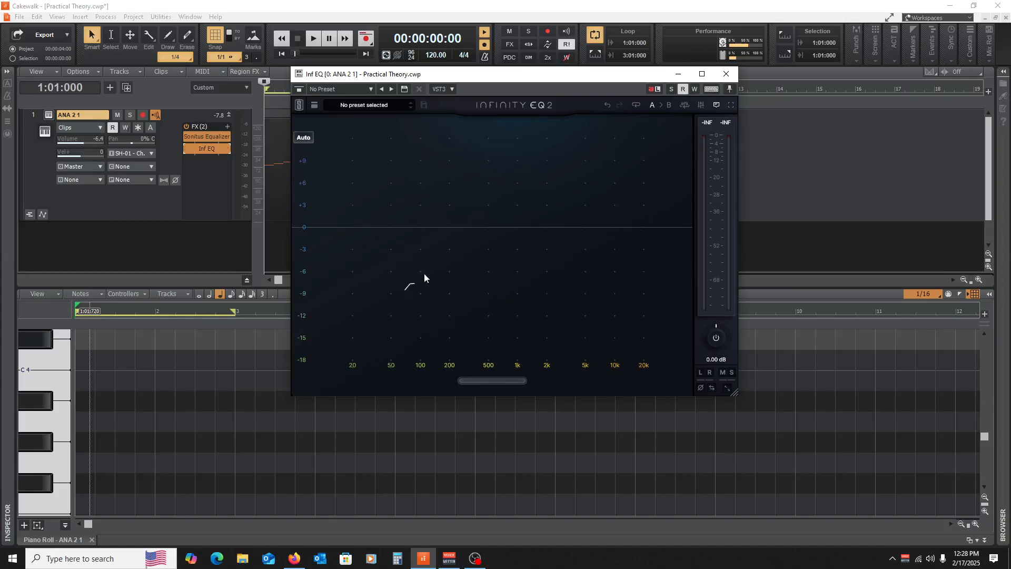
{"action": "left_click", "coordinate": [191, 137]}
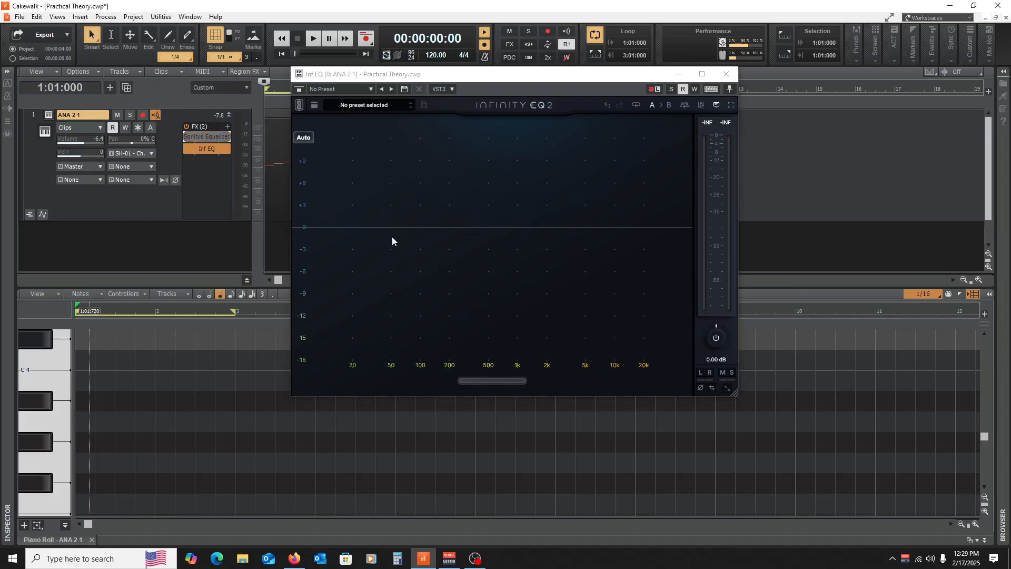
{"action": "left_click", "coordinate": [37, 422]}
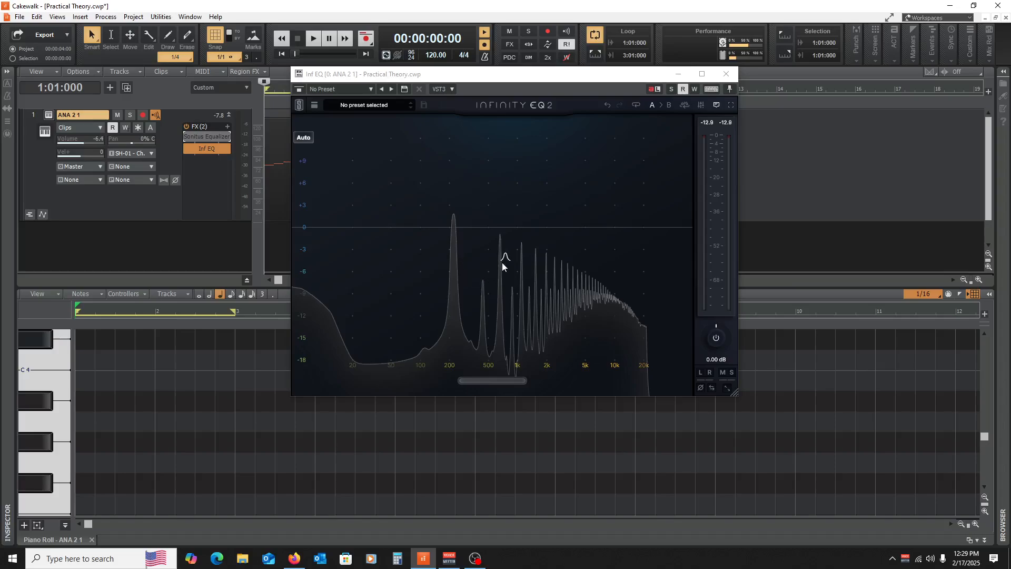
Re-enable the Sonitus Equalizer and sound A3 repeatedly to compare the lowpass-filtered spectrum in Inf EQ.
{"action": "left_click", "coordinate": [188, 137]}
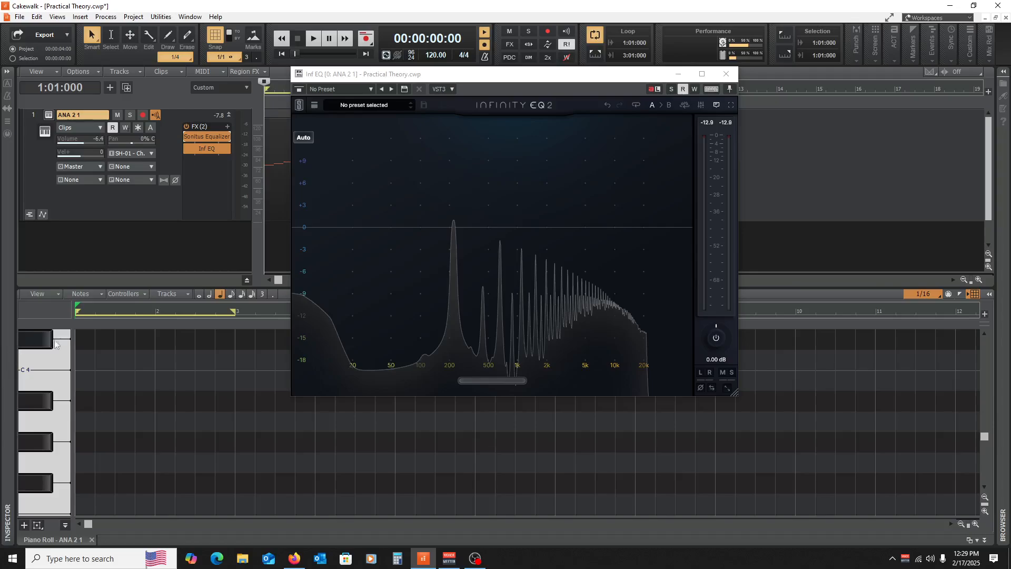
{"action": "left_click", "coordinate": [39, 418]}
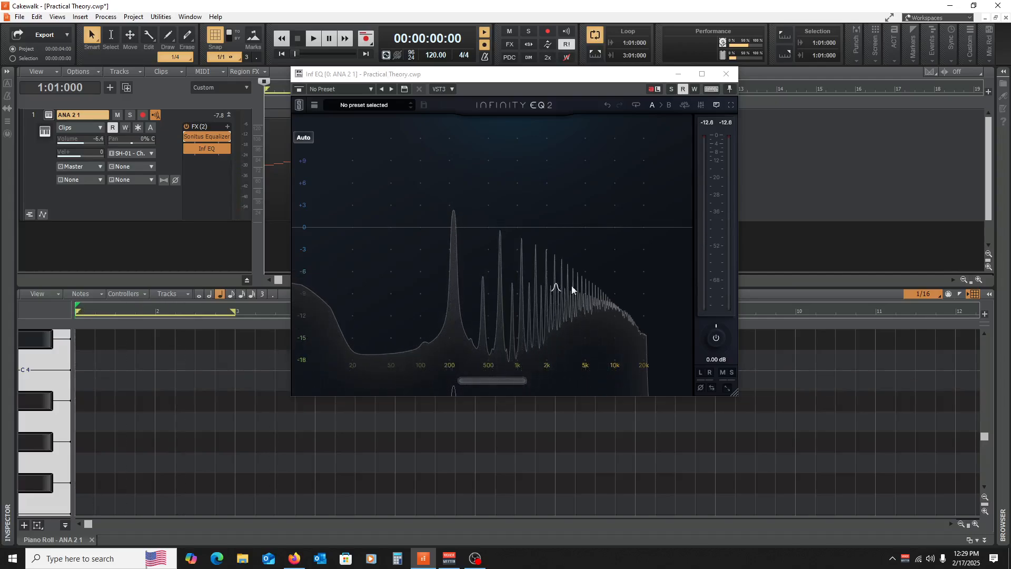
{"action": "left_click", "coordinate": [45, 427]}
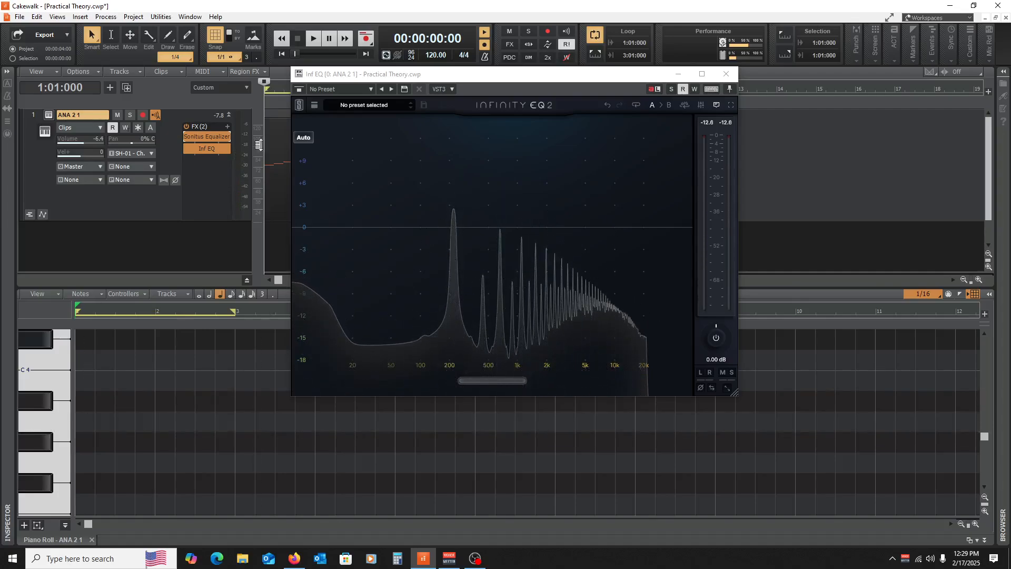
Reopen the Sonitus Equalizer, lower band 6's lowpass cutoff to about 1035 Hz and audition it on A3.
{"action": "double_click", "coordinate": [206, 132]}
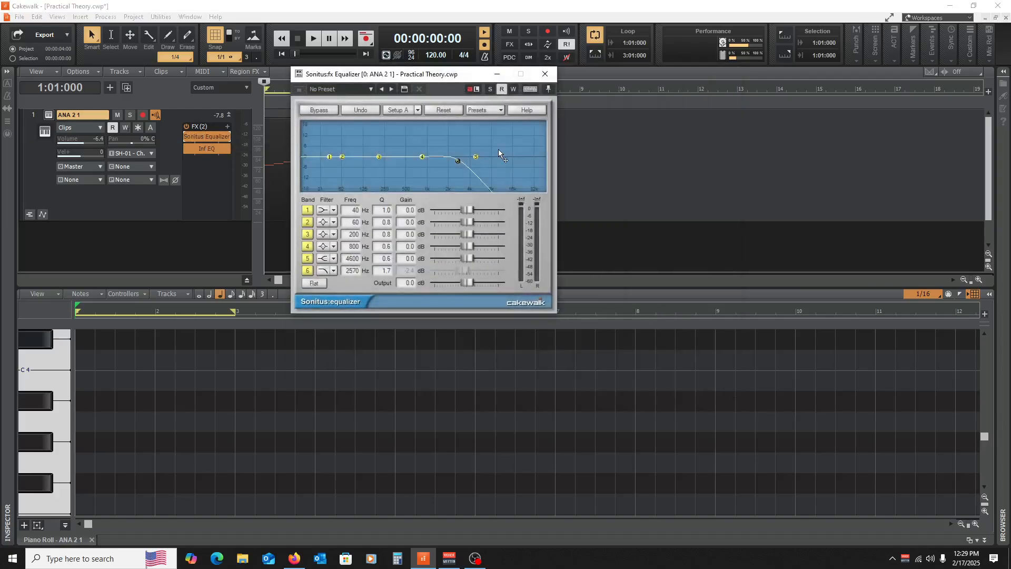
{"action": "left_click_drag", "start_coordinate": [458, 162], "coordinate": [430, 163]}
{"action": "left_click", "coordinate": [30, 431]}
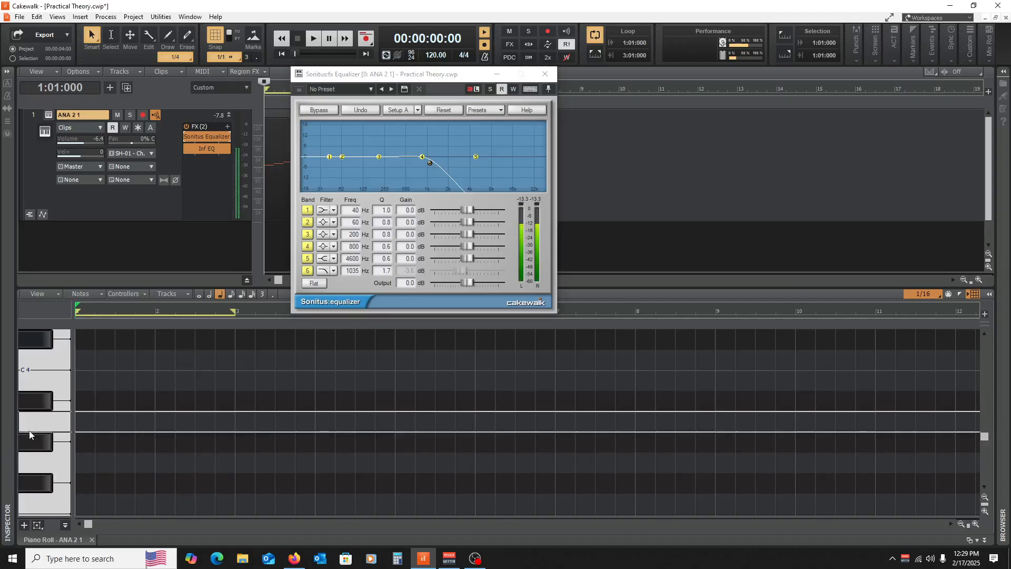
{"action": "left_click", "coordinate": [30, 431]}
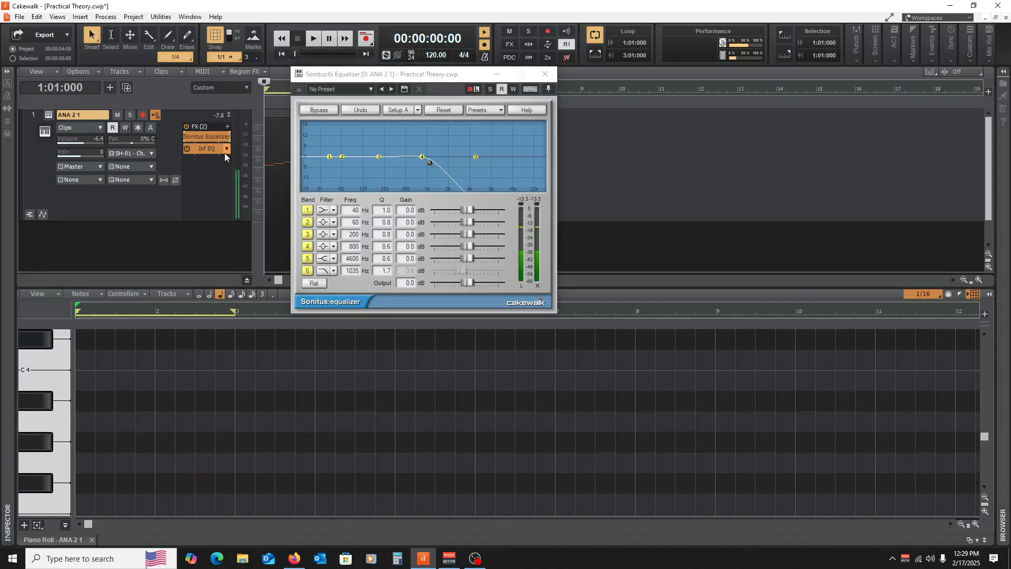
Reopen Inf EQ and sound A3 to examine the harmonics with the lowered lowpass cutoff.
{"action": "double_click", "coordinate": [212, 150]}
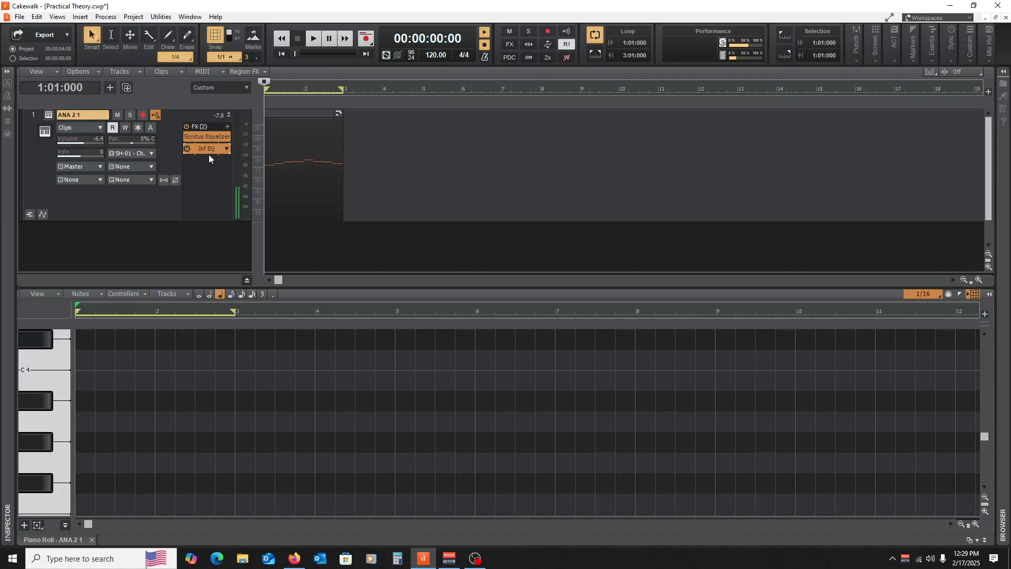
{"action": "double_click", "coordinate": [206, 149]}
{"action": "left_click", "coordinate": [30, 421]}
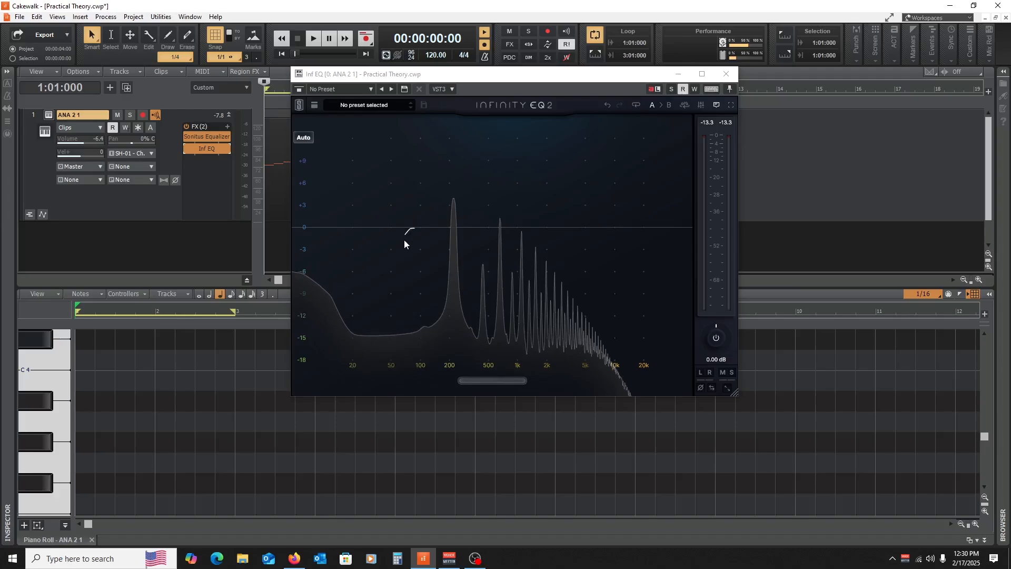
Reopen the Sonitus Equalizer, lower band 6's lowpass cutoff to about 329 Hz and audition it on A3.
{"action": "double_click", "coordinate": [213, 137]}
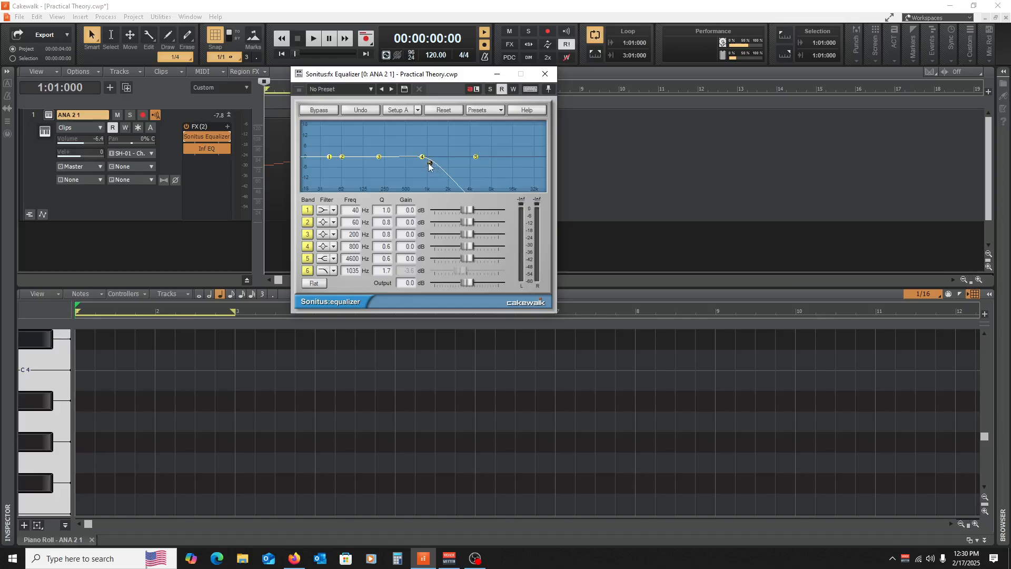
{"action": "left_click_drag", "start_coordinate": [429, 164], "coordinate": [395, 165]}
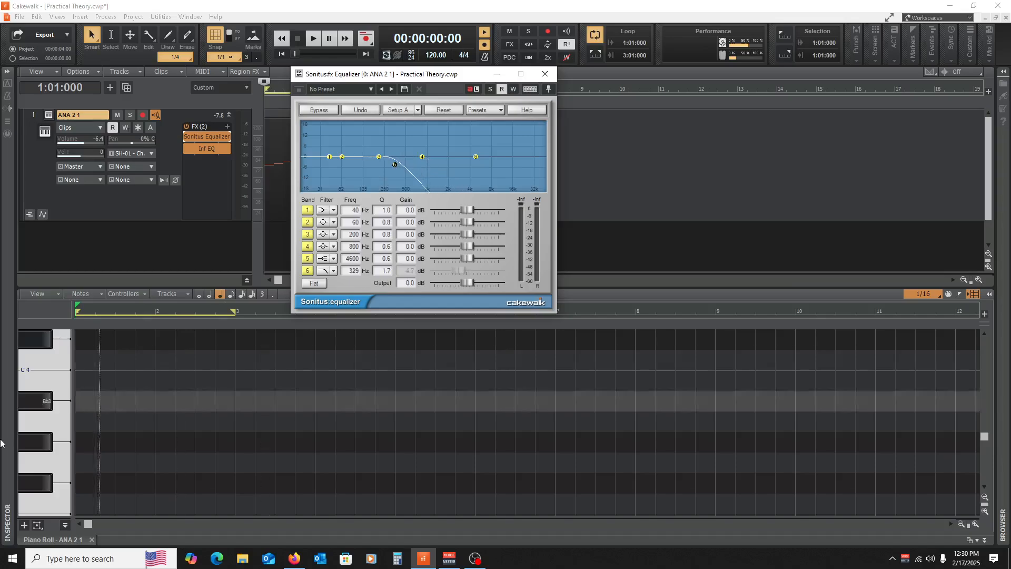
{"action": "left_click", "coordinate": [47, 430]}
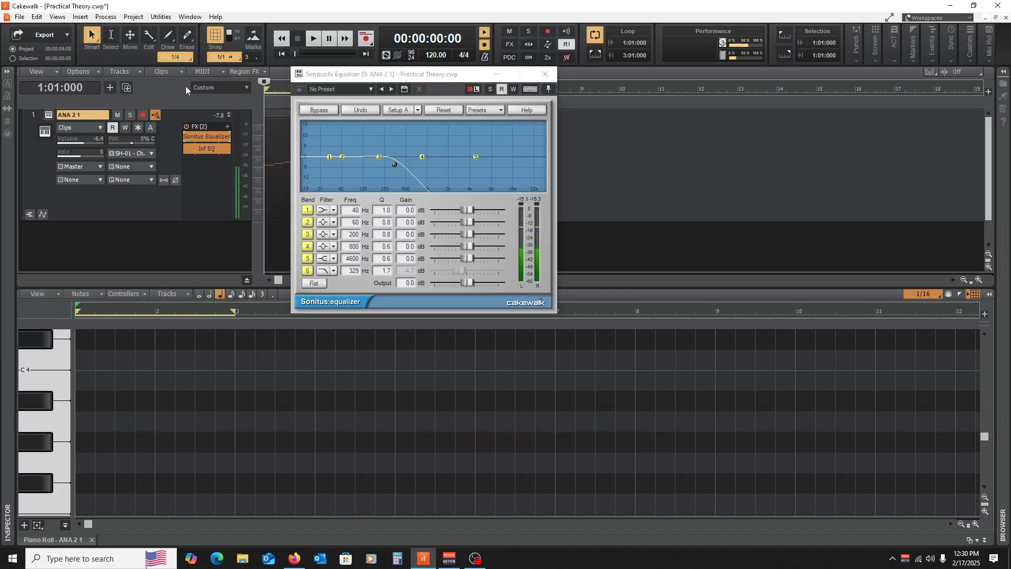
Open Inf EQ, bring up ANA 2 to view oscillator 1's waveform, and minimize the synth window.
{"action": "double_click", "coordinate": [203, 149]}
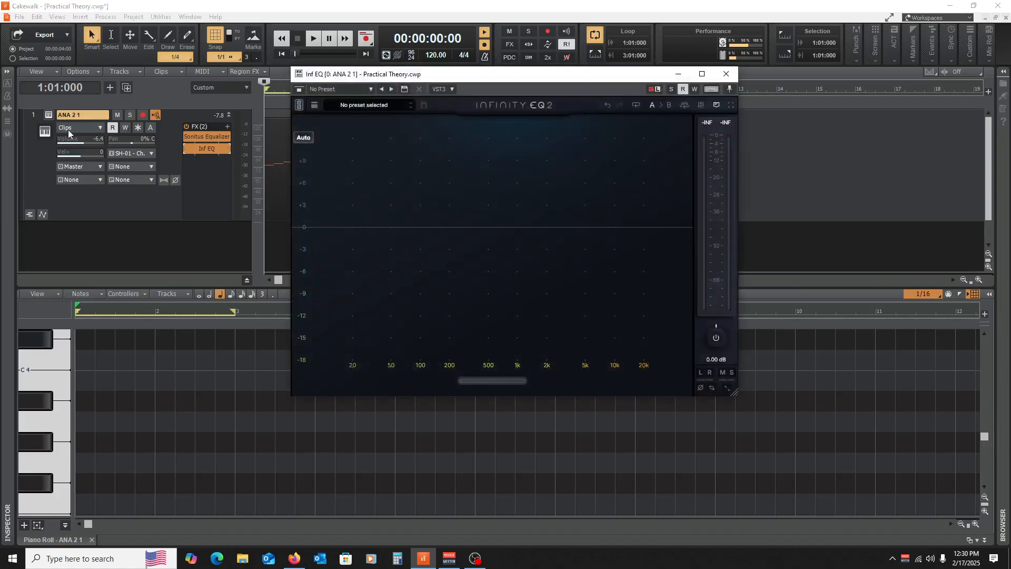
{"action": "left_click", "coordinate": [49, 115]}
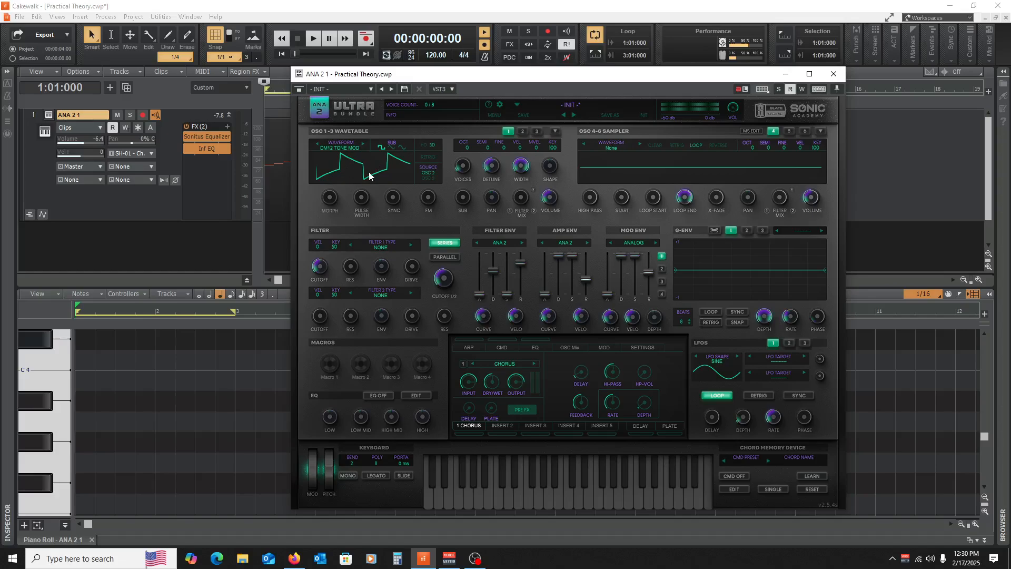
{"action": "left_click", "coordinate": [786, 74]}
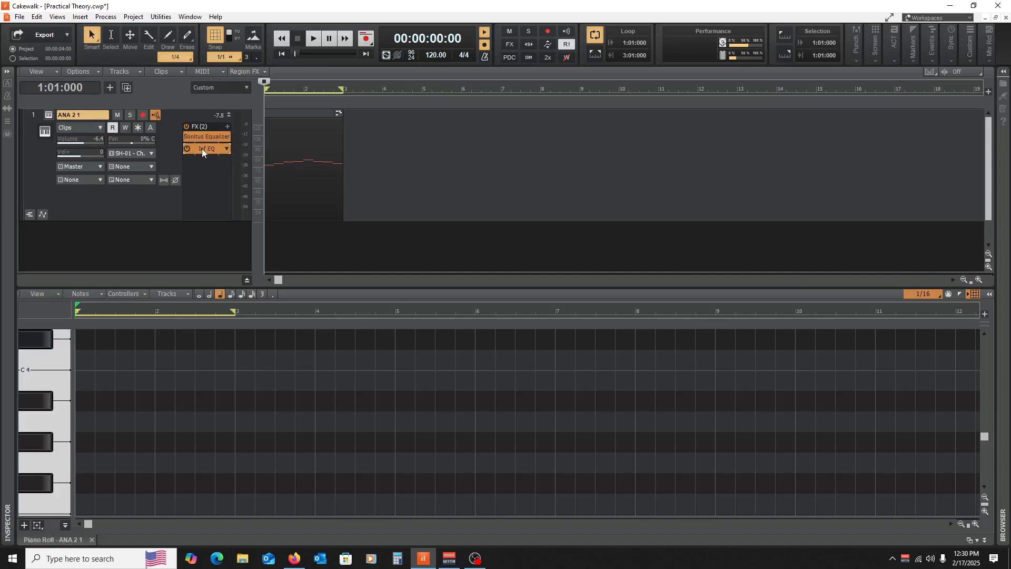
Sound A3 with Inf EQ open to examine how the 329 Hz lowpass affects the harmonics, and close Inf EQ.
{"action": "double_click", "coordinate": [203, 150]}
{"action": "left_click", "coordinate": [27, 422]}
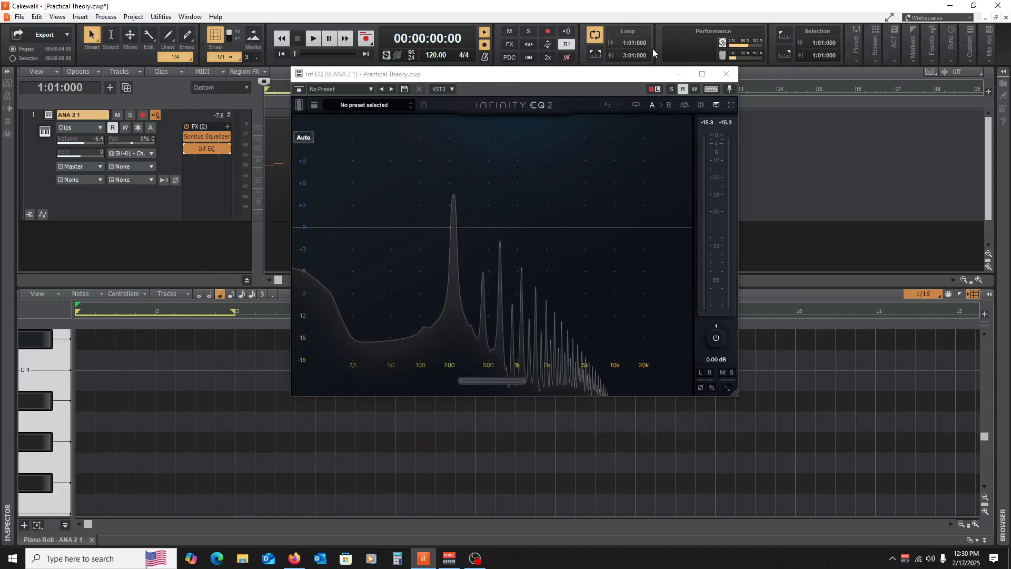
{"action": "left_click", "coordinate": [727, 74]}
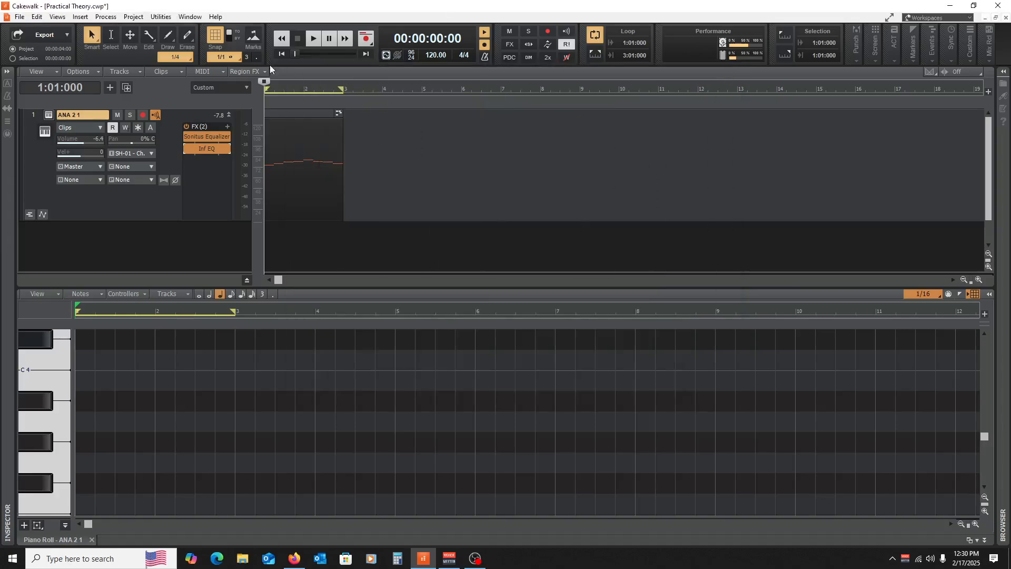
Reopen ANA 2, switch to the Audio Synthesis document in Firefox to review the subtractive synthesis definition, and return to Cakewalk.
{"action": "left_click", "coordinate": [48, 115]}
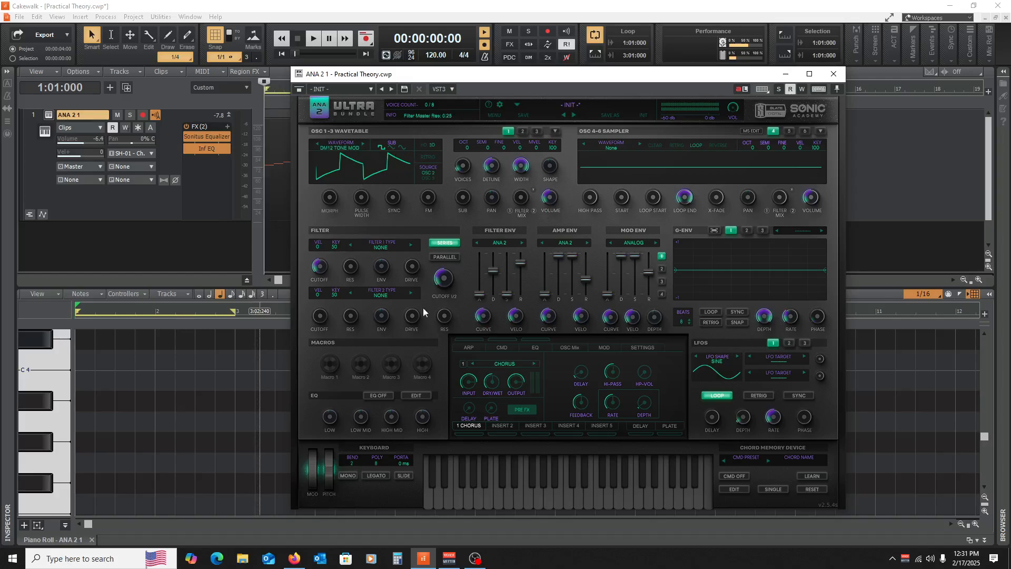
{"action": "left_click", "coordinate": [293, 560]}
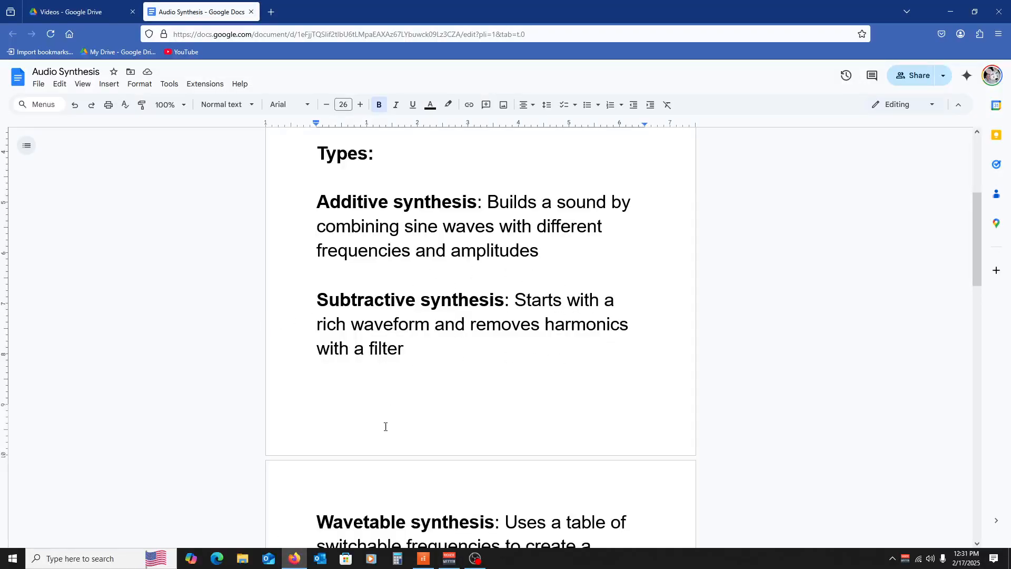
{"action": "left_click", "coordinate": [421, 563]}
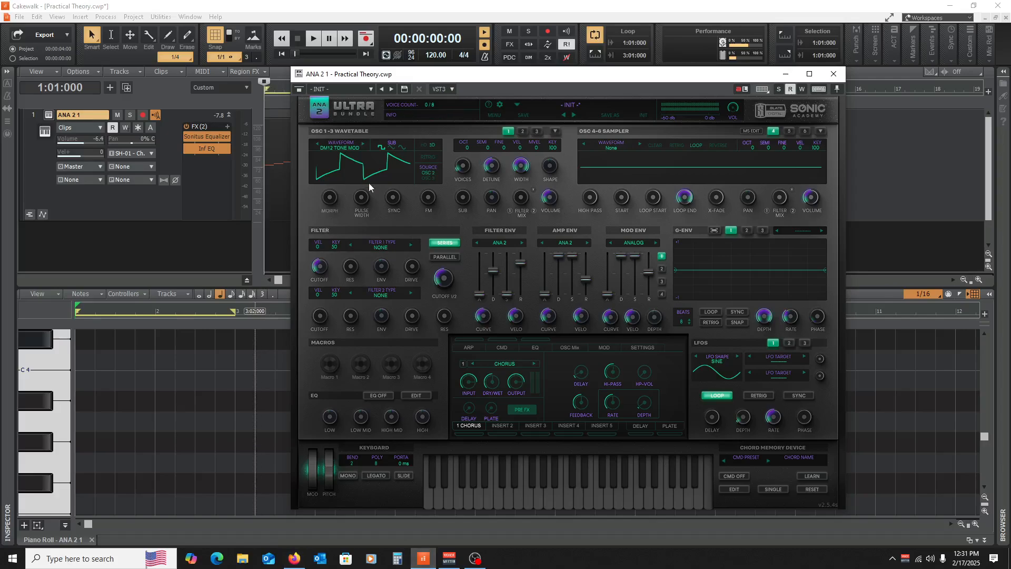
Bypass the Sonitus Equalizer and set ANA 2's Filter 1 type to the analog MOGY - LP.
{"action": "left_click", "coordinate": [187, 135]}
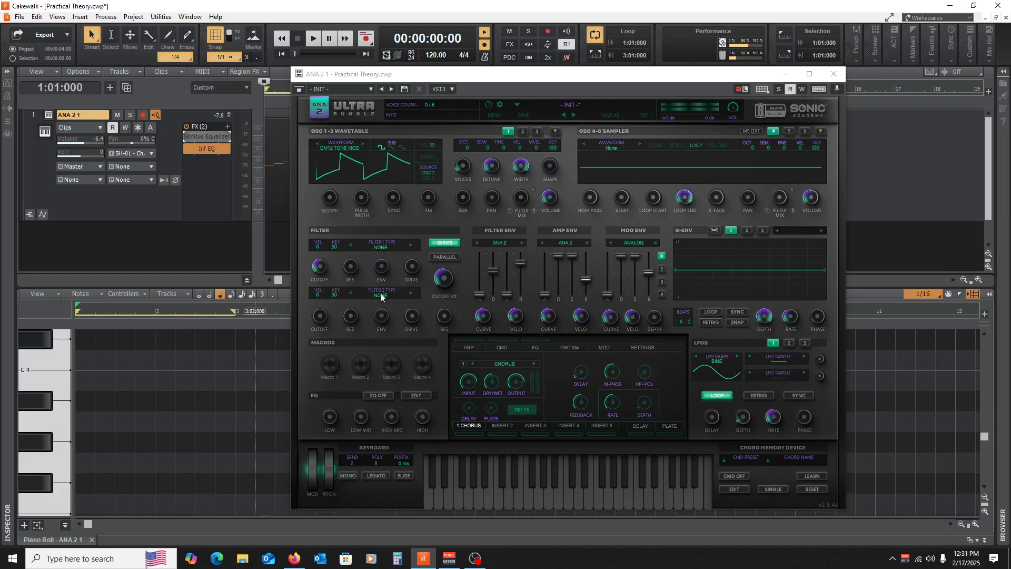
{"action": "left_click", "coordinate": [382, 246]}
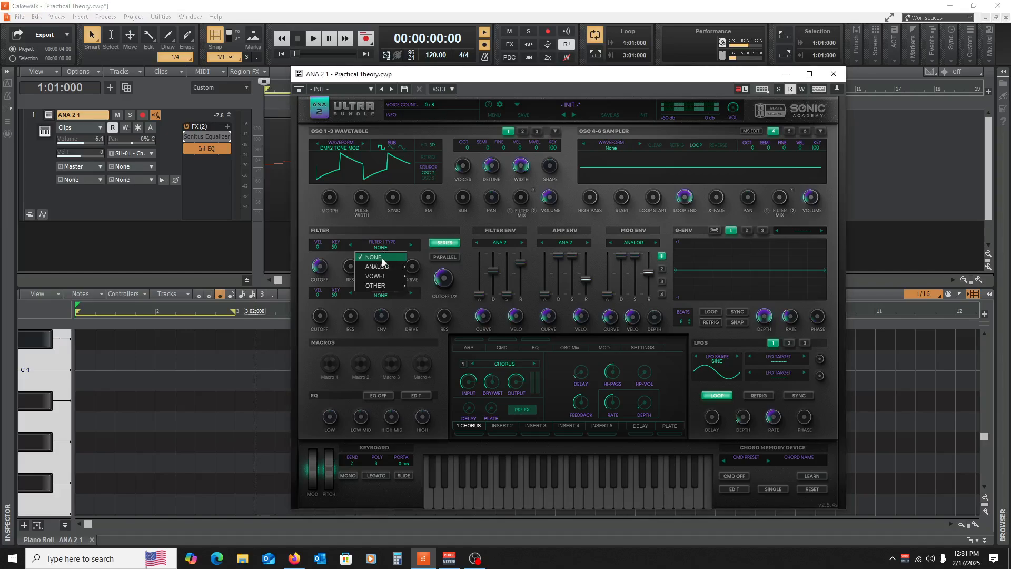
{"action": "mouse_move", "coordinate": [381, 264]}
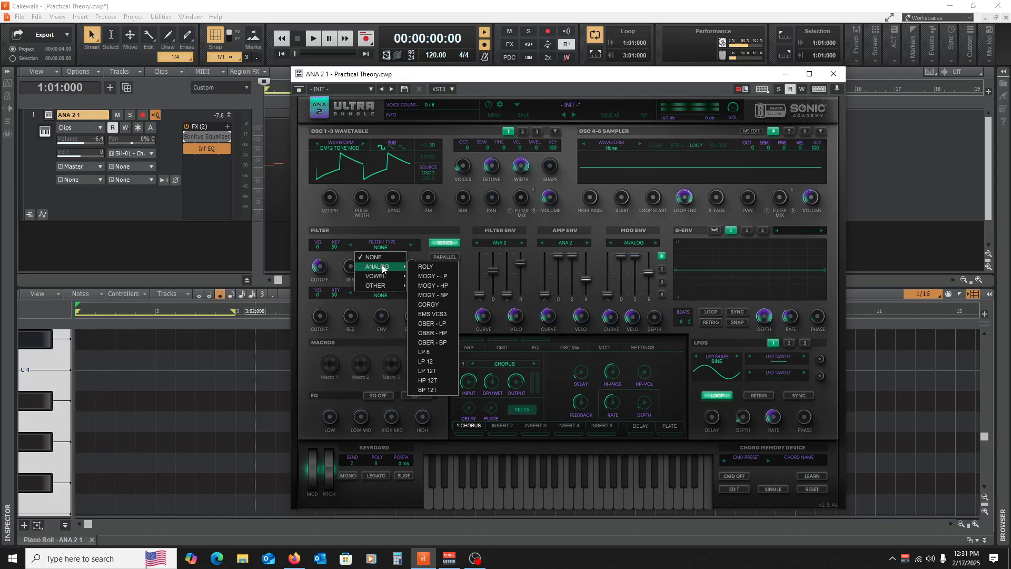
{"action": "left_click", "coordinate": [439, 275]}
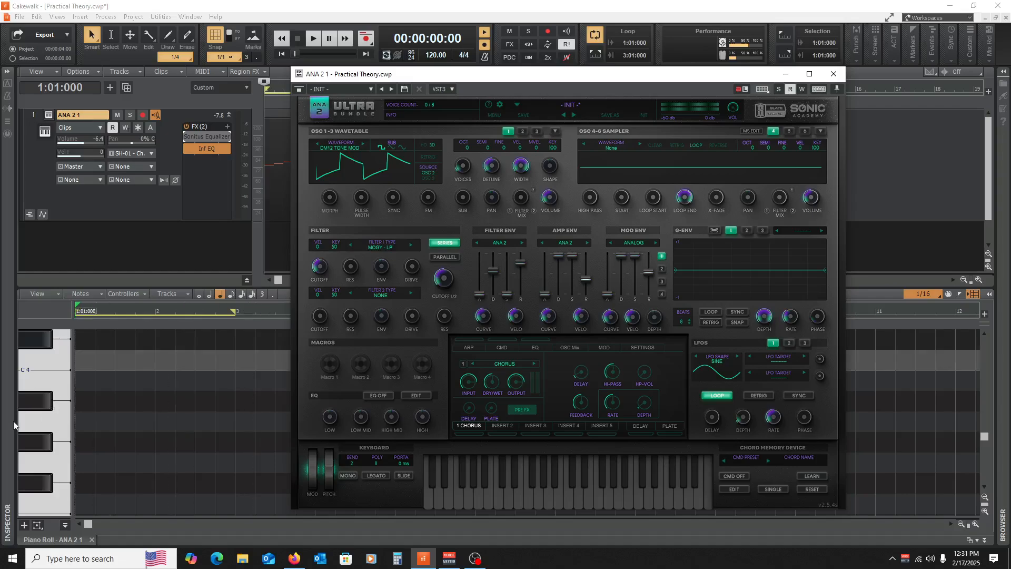
Audition the filter on A3 and set Filter 1's cutoff to about 76 Hz.
{"action": "left_click", "coordinate": [43, 417]}
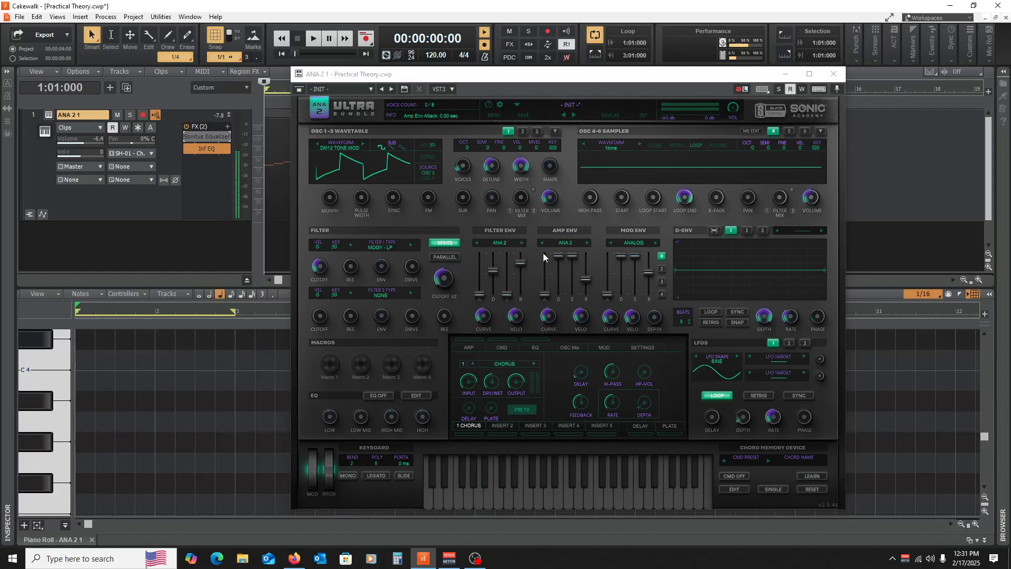
{"action": "left_click_drag", "start_coordinate": [320, 265], "coordinate": [323, 282]}
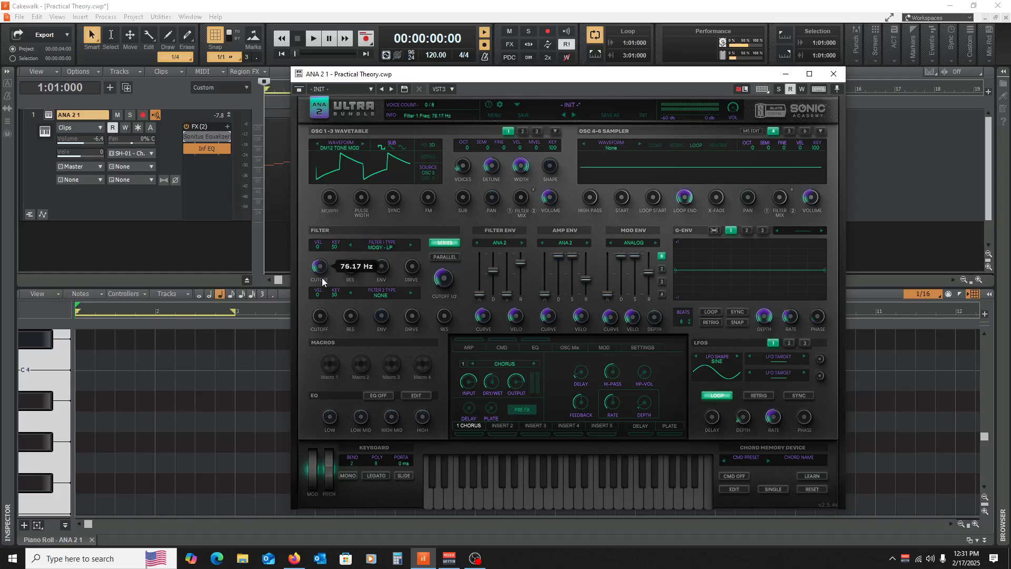
Audition A3 and nearby notes while moving the master filter cutoff to about 78 Hz and about 506 Hz.
{"action": "left_click", "coordinate": [36, 415]}
{"action": "left_click_drag", "start_coordinate": [444, 279], "coordinate": [445, 294]}
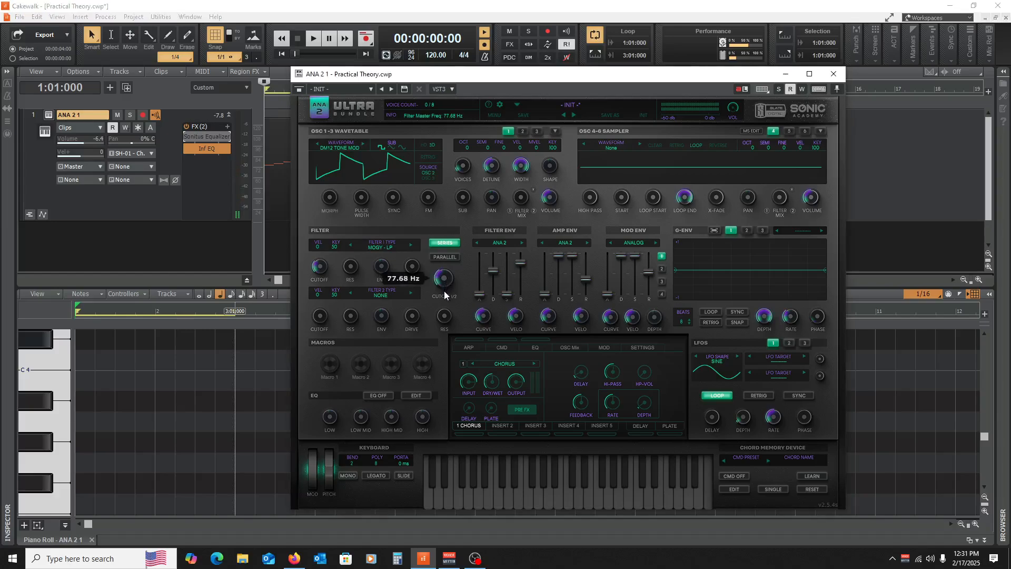
{"action": "left_click", "coordinate": [46, 398]}
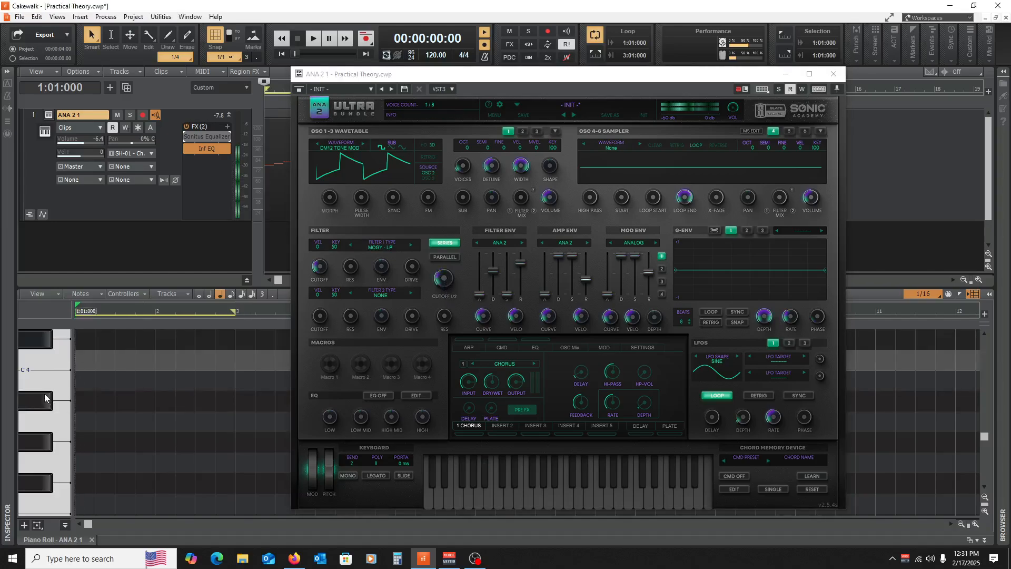
{"action": "left_click", "coordinate": [38, 430]}
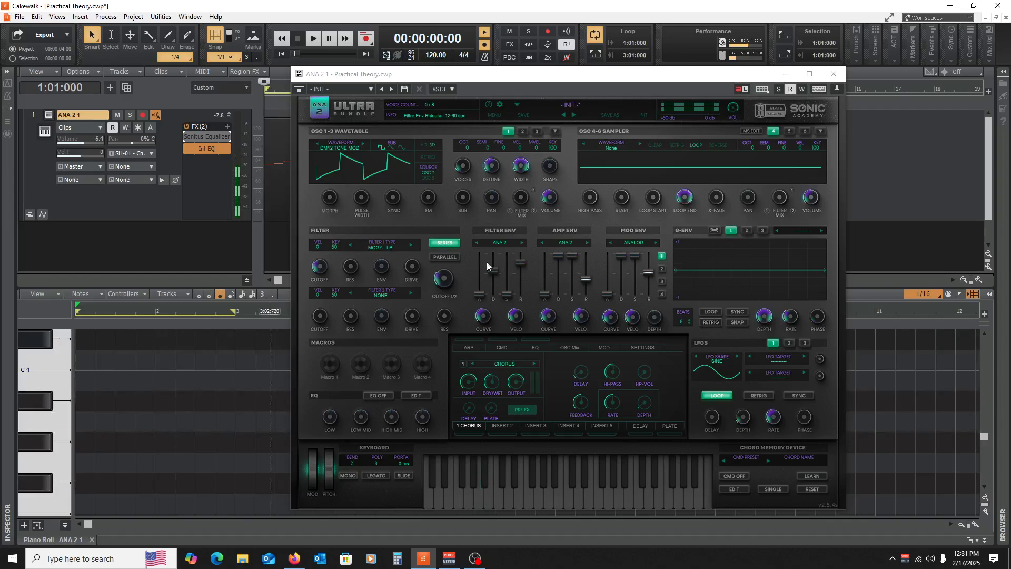
{"action": "left_click", "coordinate": [450, 276]}
{"action": "left_click", "coordinate": [45, 414]}
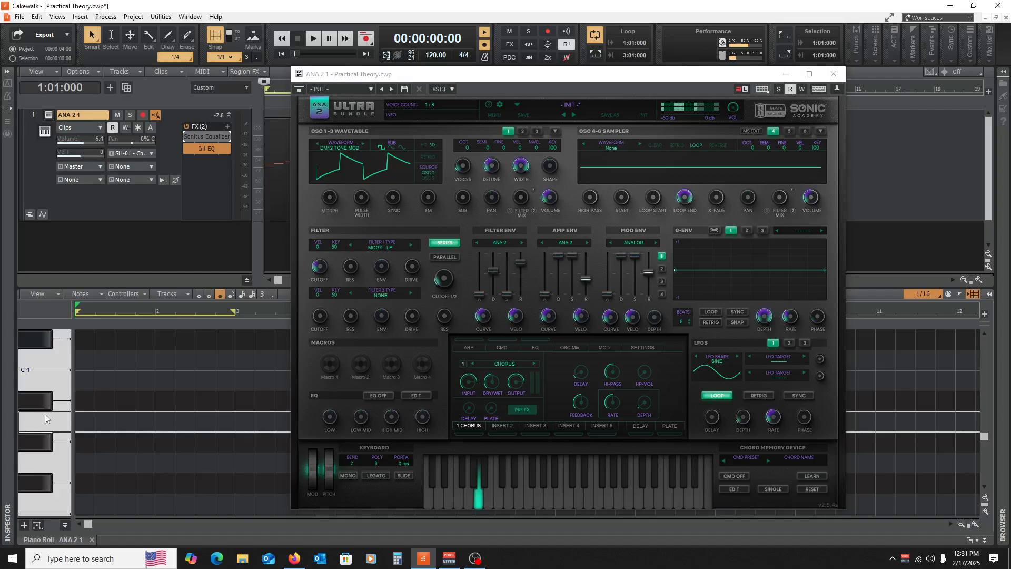
{"action": "left_click", "coordinate": [445, 279]}
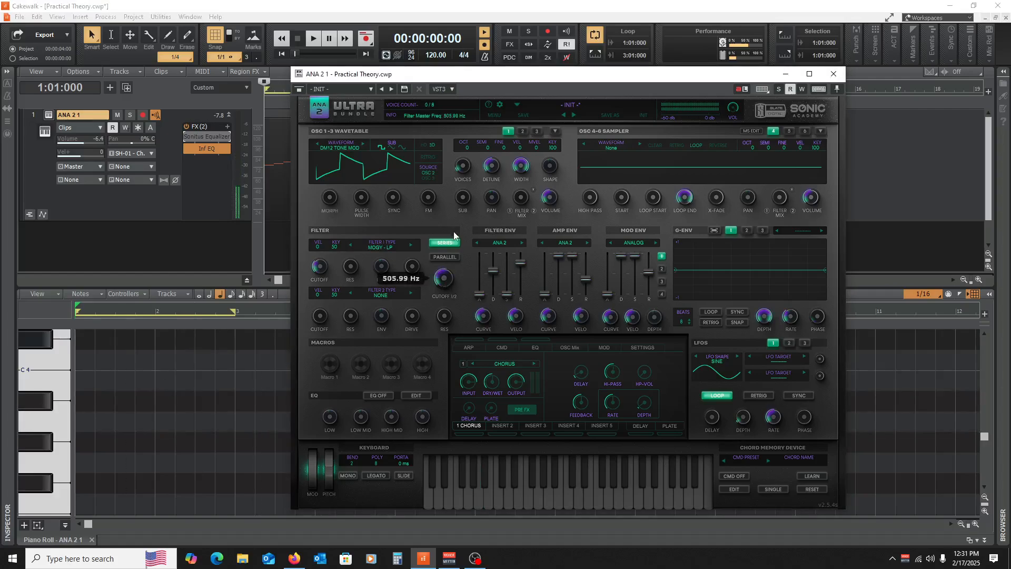
{"action": "left_click", "coordinate": [50, 422]}
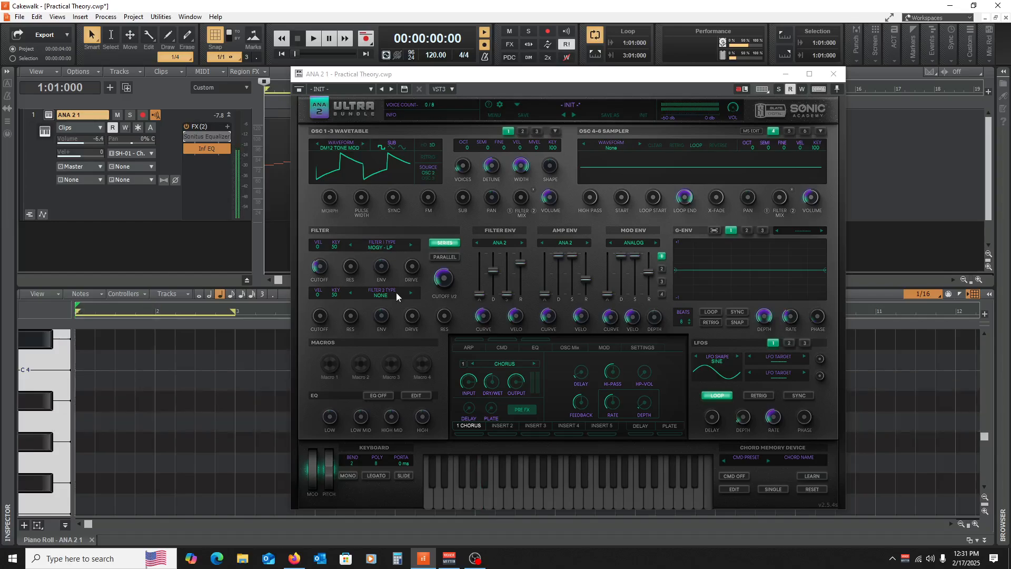
Turn the master filter cutoff down and audition A3 again.
{"action": "mouse_move", "coordinate": [449, 276]}
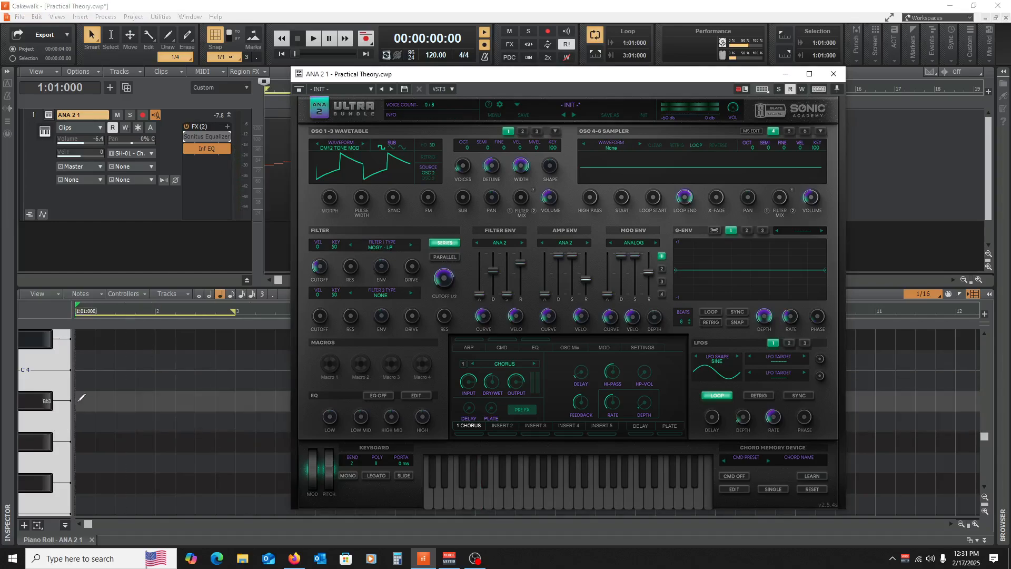
{"action": "left_click", "coordinate": [62, 420]}
{"action": "left_click_drag", "start_coordinate": [445, 279], "coordinate": [435, 329]}
{"action": "left_click", "coordinate": [42, 427]}
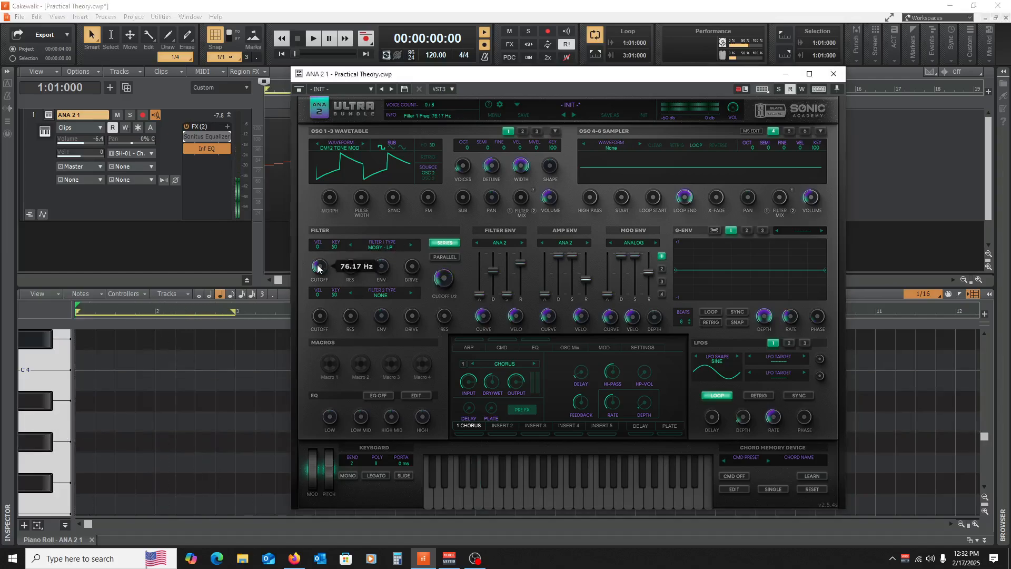
{"action": "left_click", "coordinate": [44, 429]}
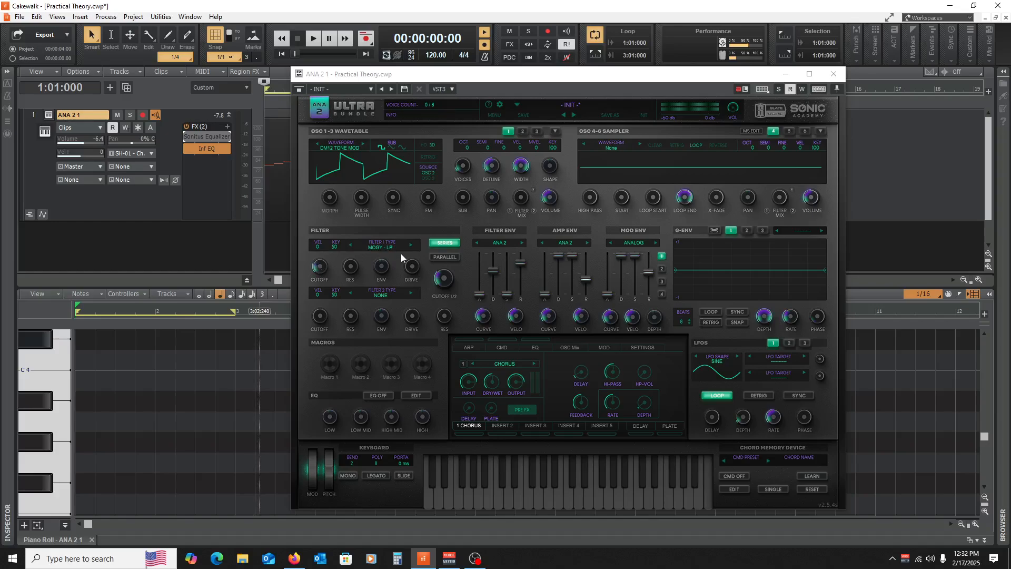
Set ANA 2's Filter 2 type to the analog MOGY - HP and audition notes around A3.
{"action": "left_click", "coordinate": [380, 296]}
{"action": "mouse_move", "coordinate": [382, 320]}
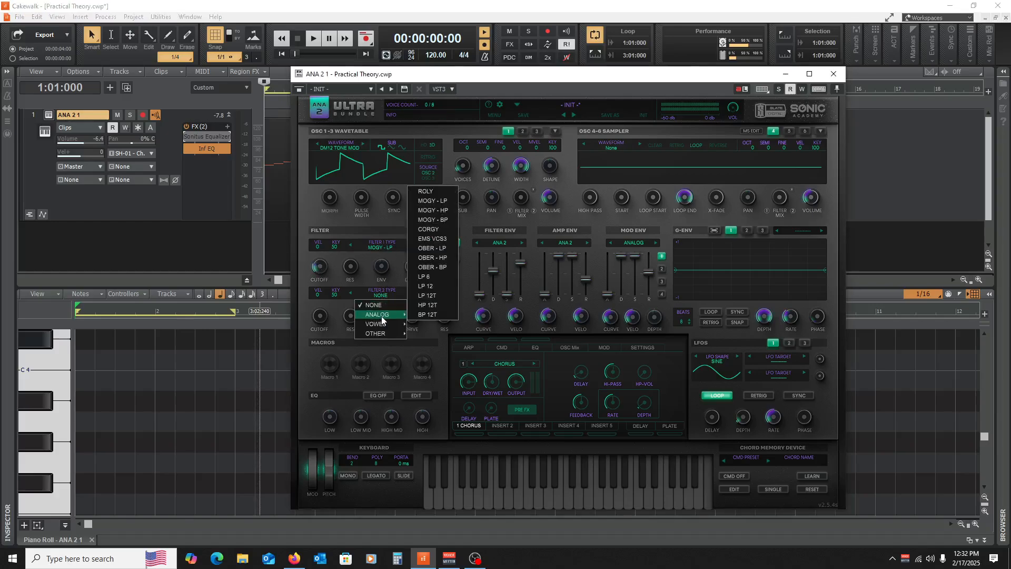
{"action": "left_click", "coordinate": [438, 211]}
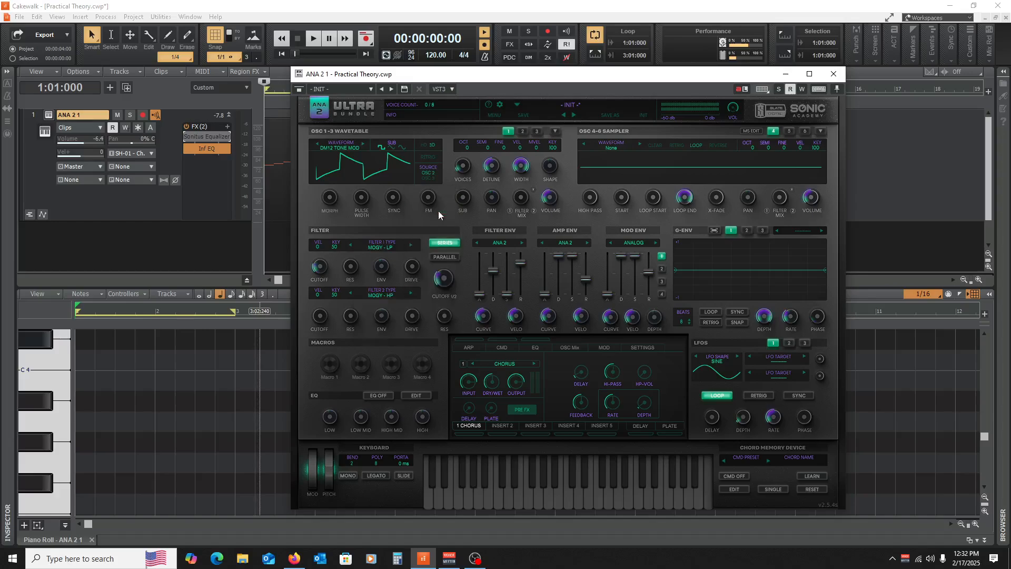
{"action": "mouse_move", "coordinate": [325, 319]}
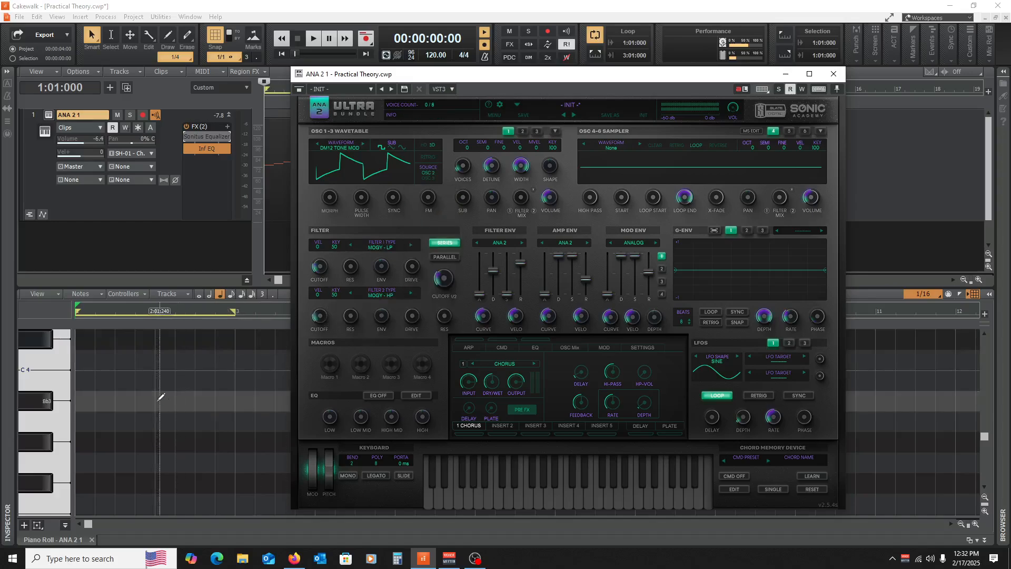
{"action": "left_click", "coordinate": [81, 396]}
{"action": "left_click_drag", "start_coordinate": [38, 427], "coordinate": [37, 408]}
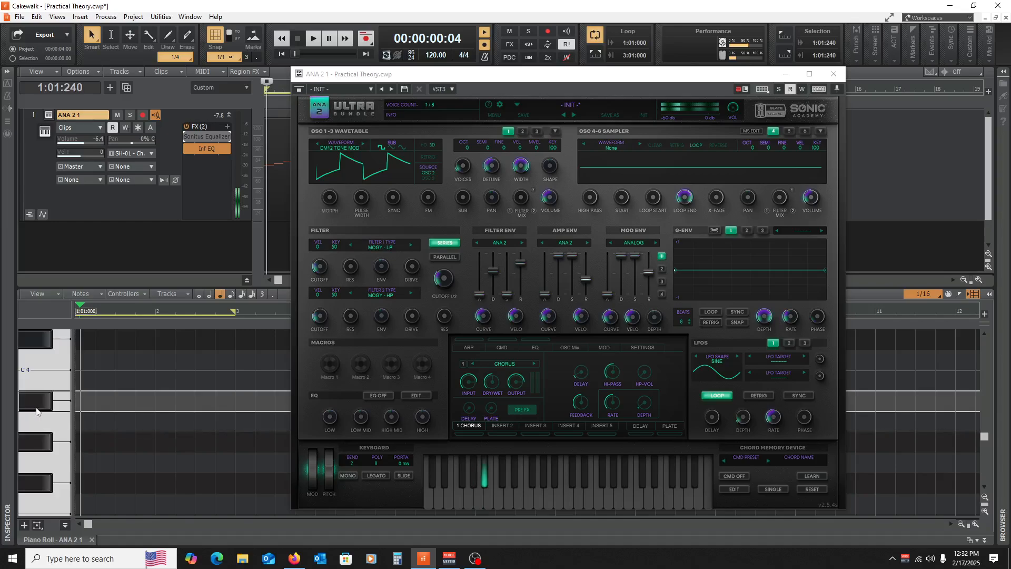
{"action": "left_click", "coordinate": [26, 418]}
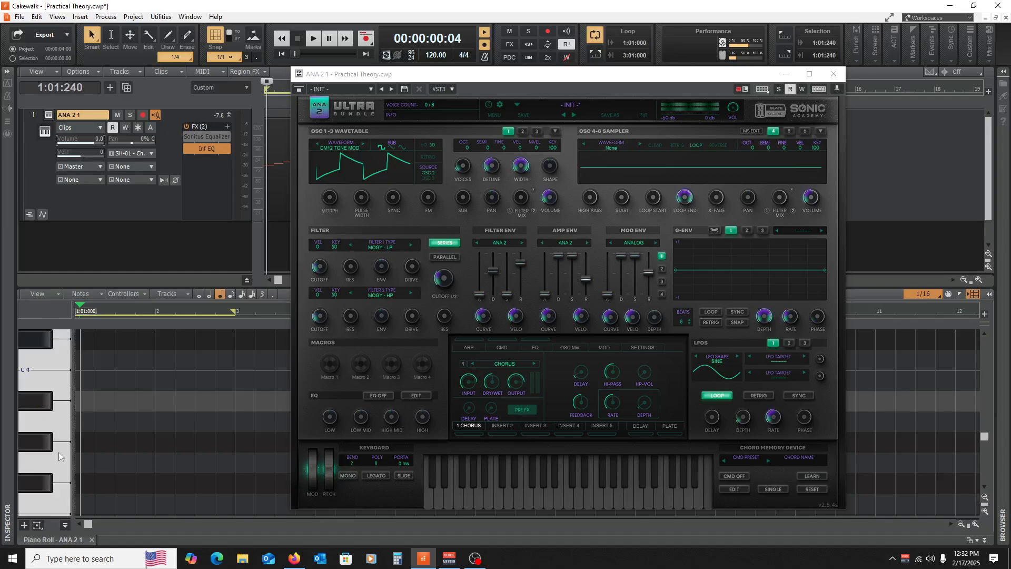
Audition higher notes up to F#5 through both filters and turn Filter 2's cutoff down to its lowest setting.
{"action": "left_click", "coordinate": [41, 403]}
{"action": "scroll", "coordinate": [36, 380], "scroll_direction": "up", "scroll_amount": 3}
{"action": "left_click", "coordinate": [33, 341]}
{"action": "scroll", "coordinate": [32, 364], "scroll_direction": "up", "scroll_amount": 3}
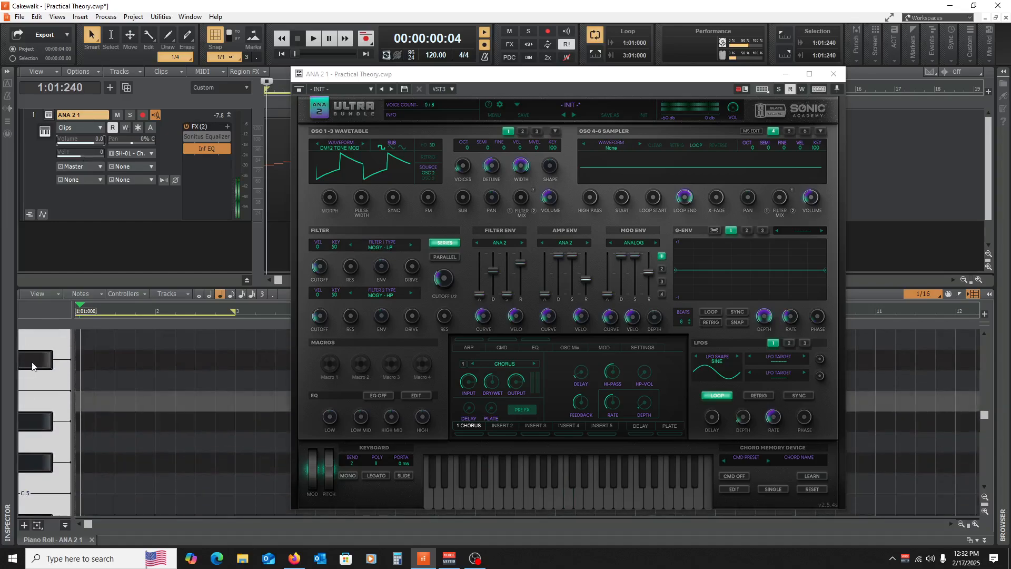
{"action": "left_click", "coordinate": [32, 365]}
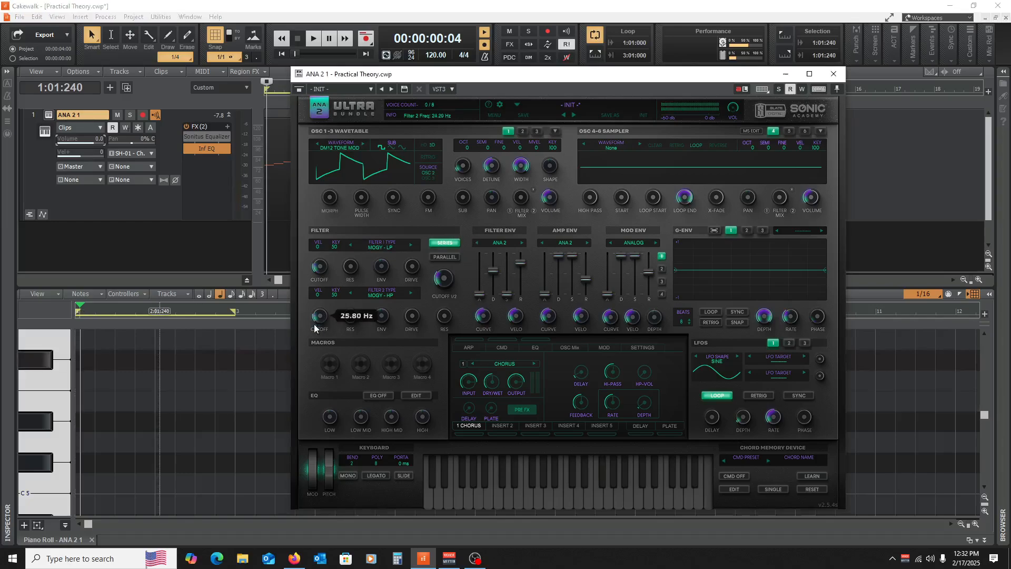
{"action": "left_click", "coordinate": [53, 397]}
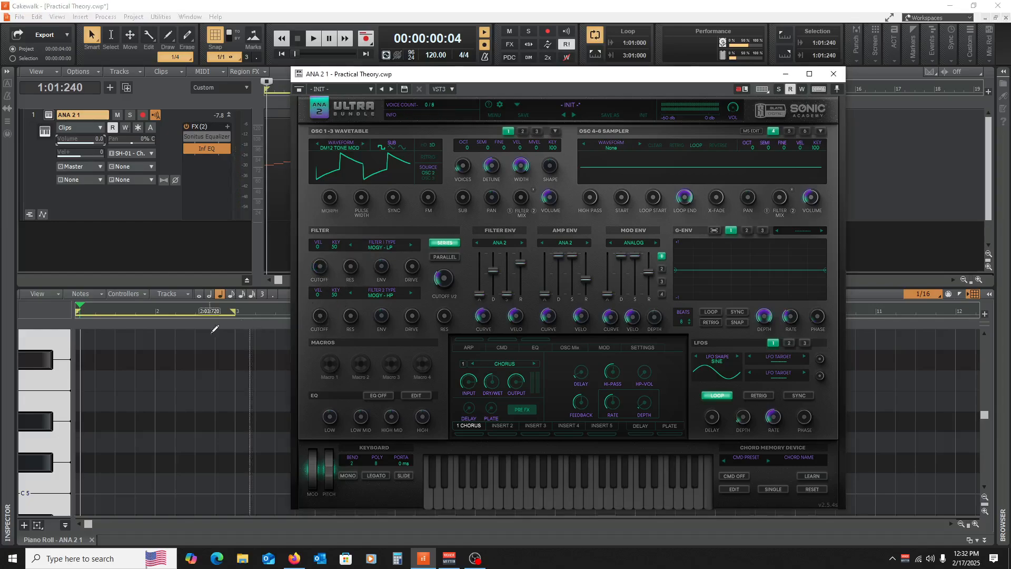
{"action": "left_click", "coordinate": [41, 394]}
{"action": "left_click", "coordinate": [45, 388]}
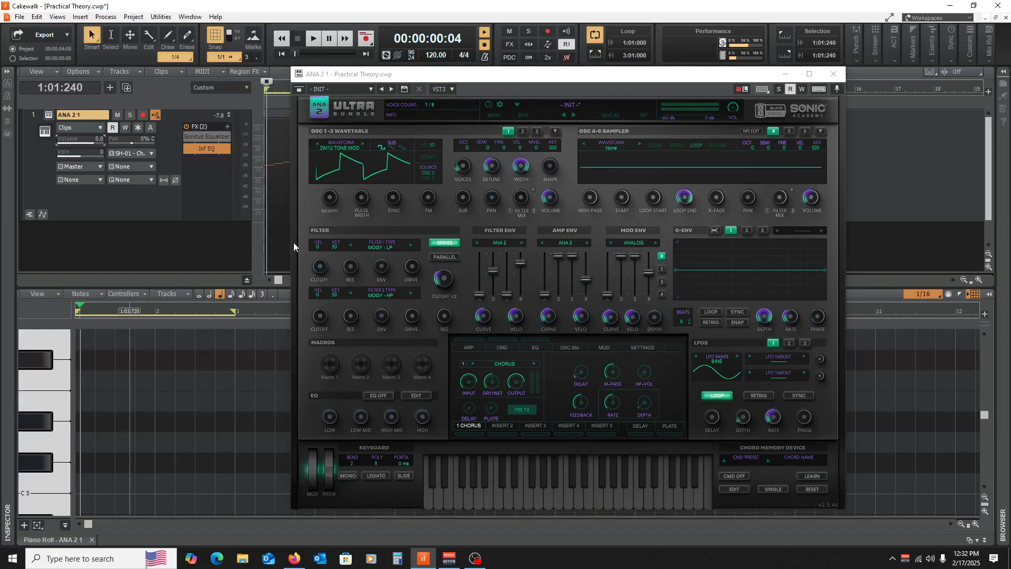
Open Filter 1's cutoff in stages from about 638 Hz up to 20000 Hz, auditioning notes around F5 between changes.
{"action": "left_click_drag", "start_coordinate": [320, 263], "coordinate": [334, 205]}
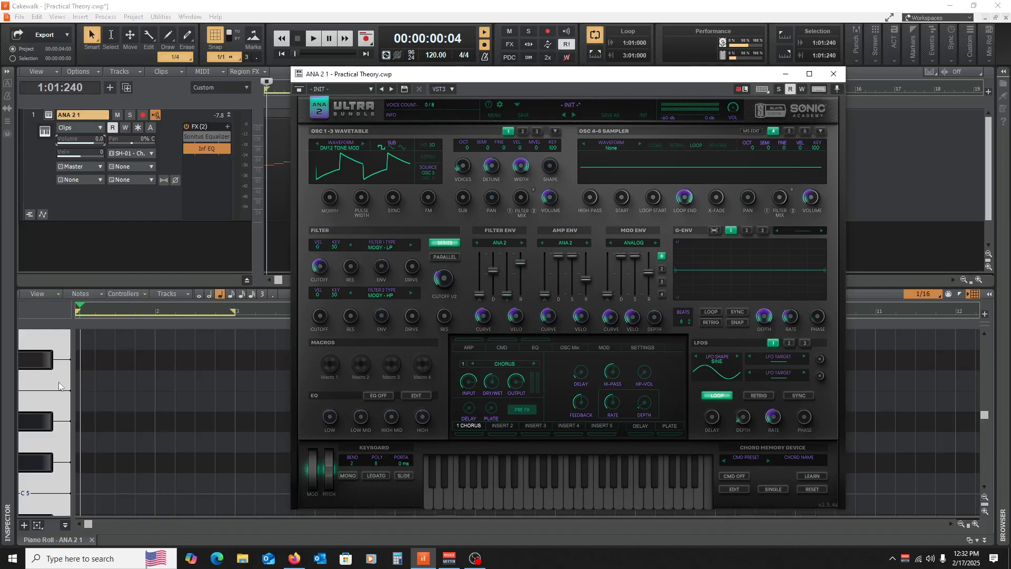
{"action": "left_click", "coordinate": [45, 387]}
{"action": "left_click", "coordinate": [46, 396]}
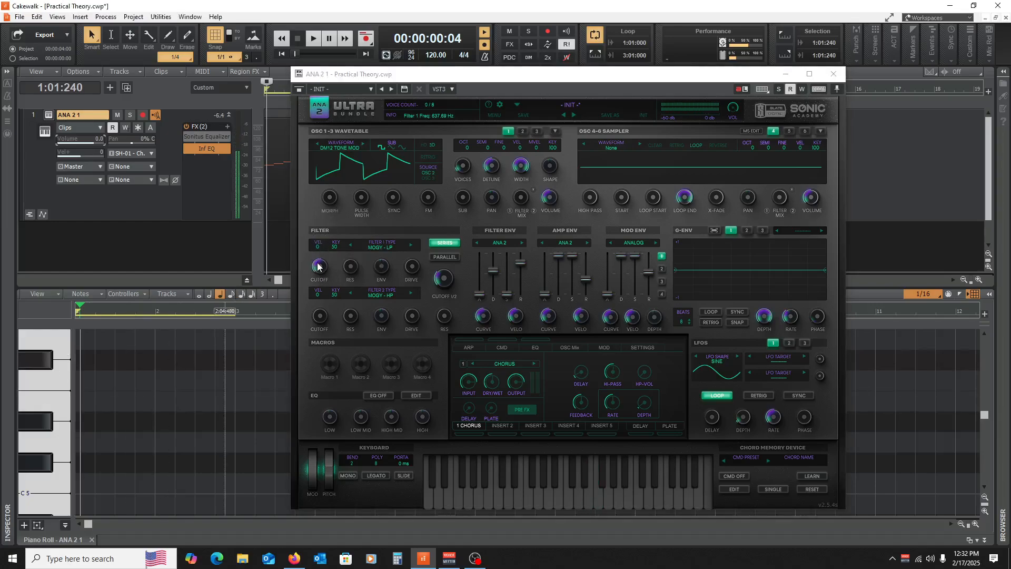
{"action": "left_click_drag", "start_coordinate": [318, 266], "coordinate": [321, 219]}
{"action": "left_click", "coordinate": [70, 379]}
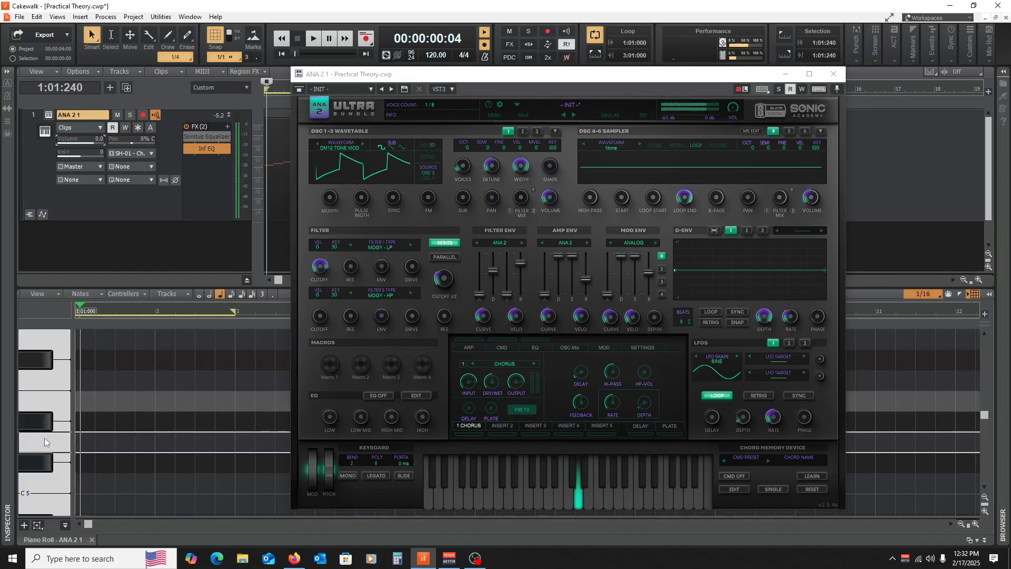
{"action": "left_click_drag", "start_coordinate": [319, 266], "coordinate": [324, 209]}
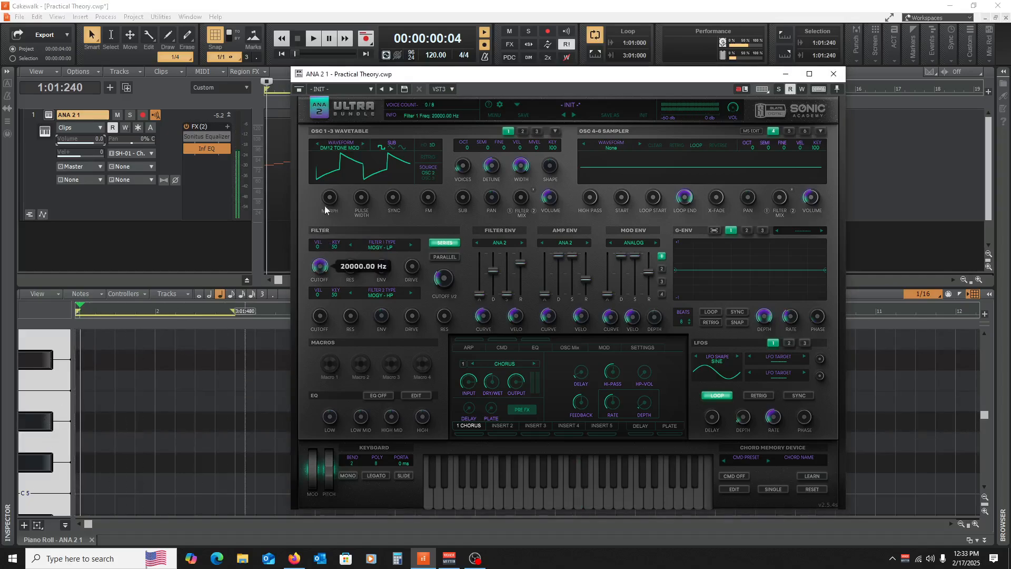
Lower Filter 1's cutoff, set Filter 2's highpass cutoff to about 45 Hz, and audition notes around F5.
{"action": "left_click", "coordinate": [26, 385]}
{"action": "left_click_drag", "start_coordinate": [320, 315], "coordinate": [324, 295]}
{"action": "left_click", "coordinate": [62, 399]}
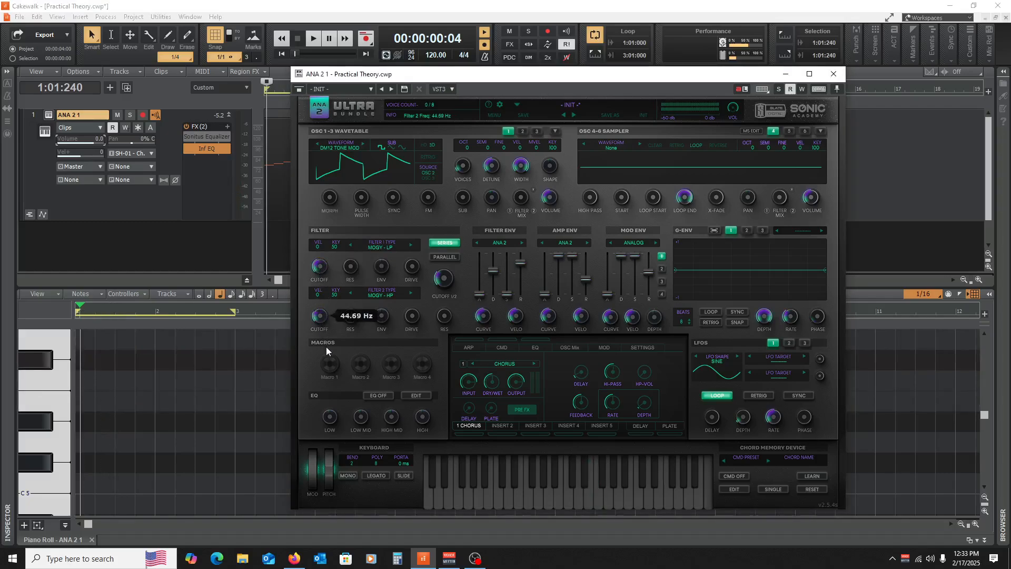
{"action": "left_click", "coordinate": [37, 388]}
{"action": "mouse_move", "coordinate": [38, 387]}
{"action": "left_mouse_down"}
{"action": "mouse_move", "coordinate": [38, 341]}
{"action": "mouse_move", "coordinate": [36, 455]}
{"action": "mouse_move", "coordinate": [44, 378]}
{"action": "left_mouse_up"}
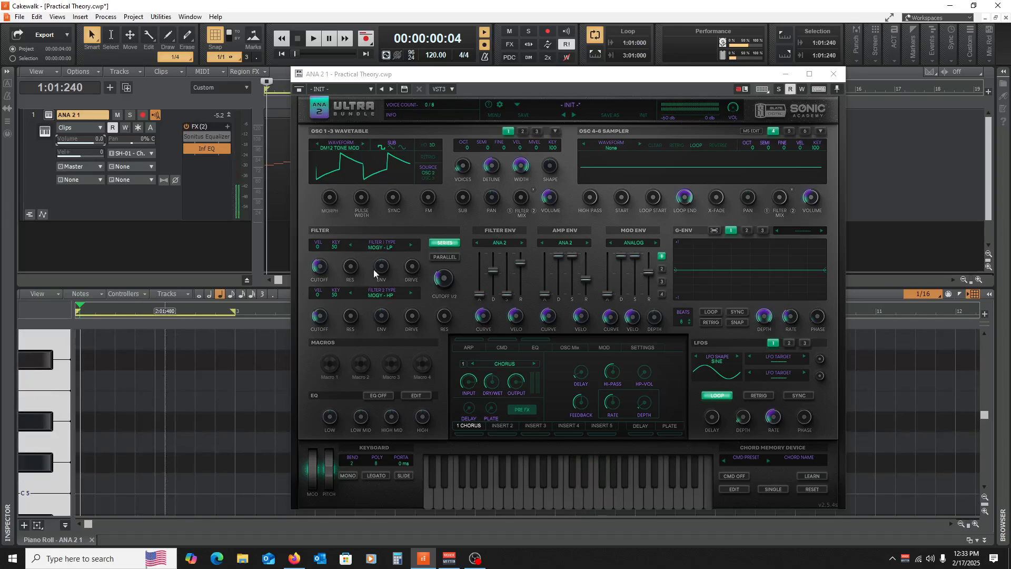
Load the Telephone preset in the Sonitus Equalizer to show a bandpass curve, and return to ANA 2.
{"action": "double_click", "coordinate": [213, 136]}
{"action": "left_click", "coordinate": [502, 110]}
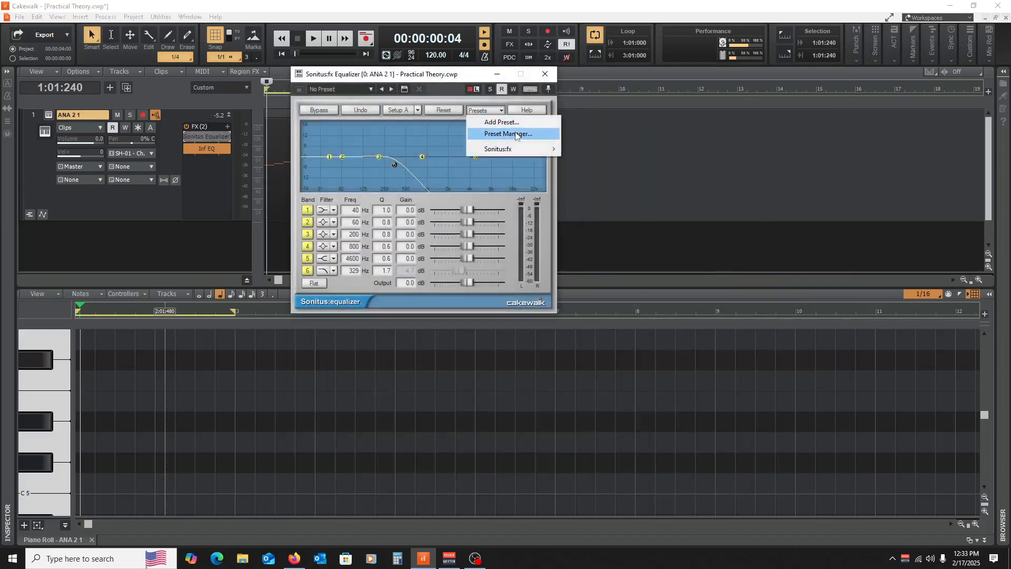
{"action": "mouse_move", "coordinate": [543, 148]}
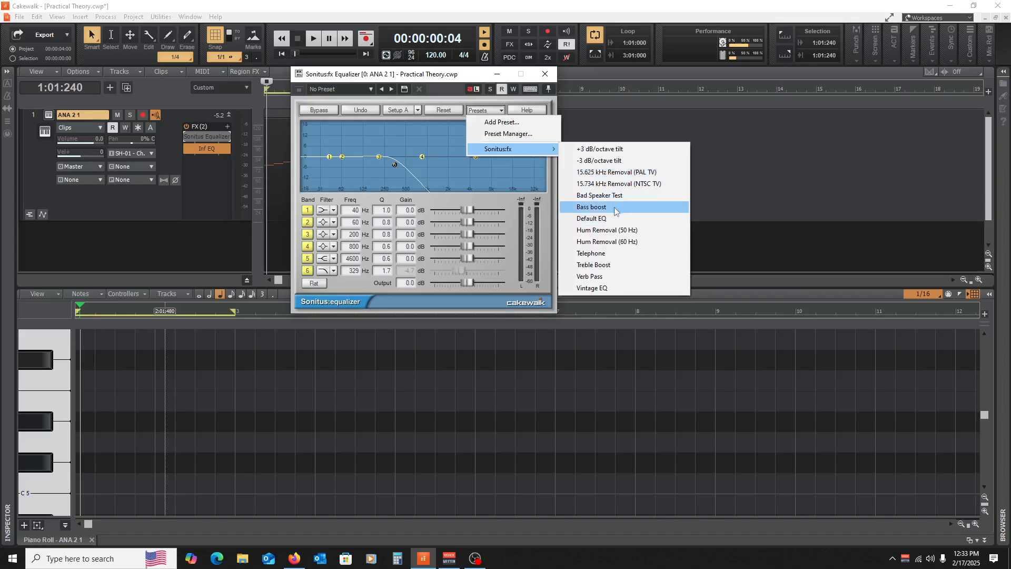
{"action": "left_click", "coordinate": [605, 253]}
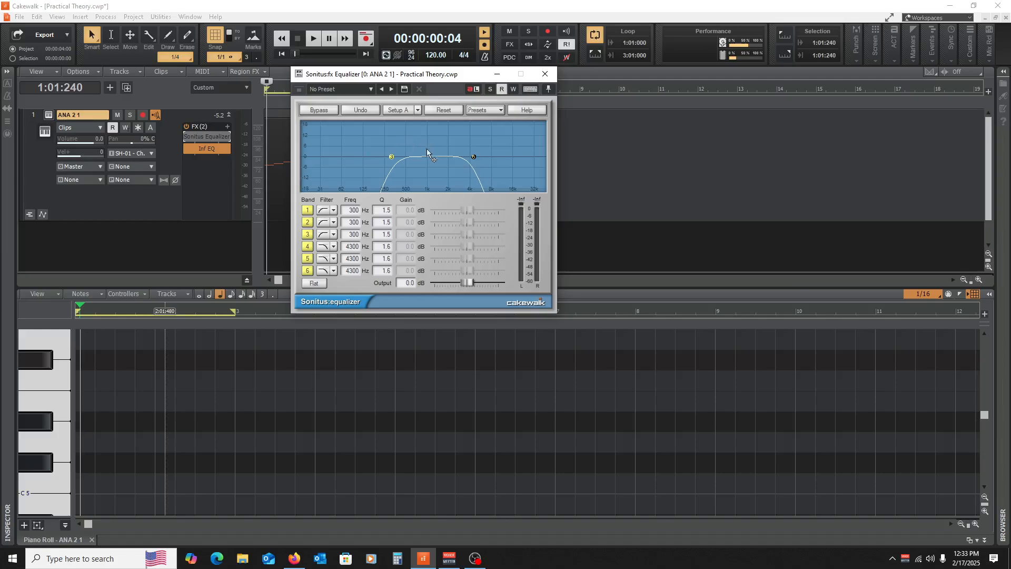
{"action": "left_click", "coordinate": [49, 115]}
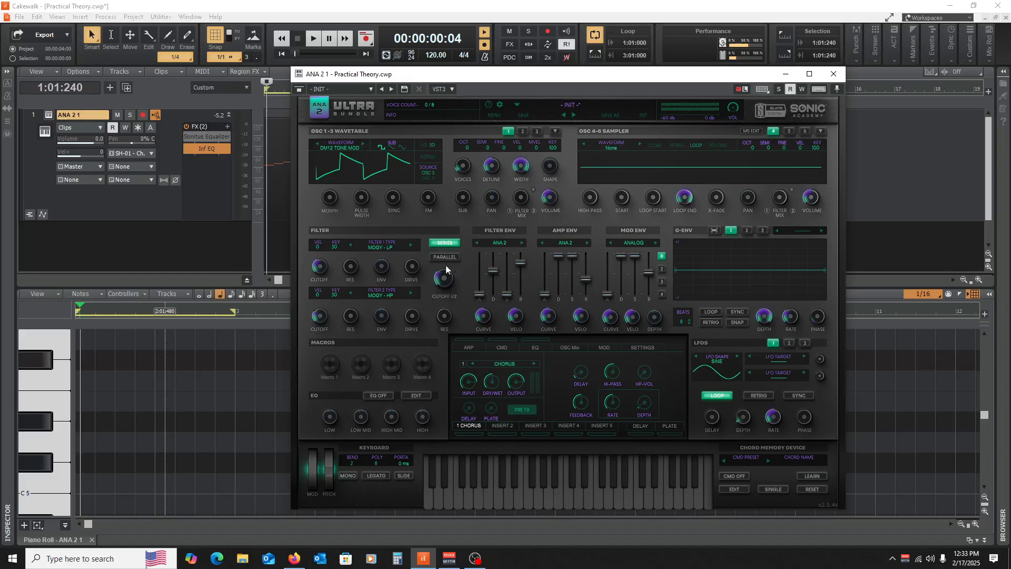
Sweep the master filter cutoff down and up while auditioning notes around F5, leaving it at about 372 Hz.
{"action": "left_click", "coordinate": [28, 378]}
{"action": "mouse_move", "coordinate": [25, 400]}
{"action": "left_mouse_down"}
{"action": "mouse_move", "coordinate": [20, 439]}
{"action": "mouse_move", "coordinate": [21, 340]}
{"action": "mouse_move", "coordinate": [27, 409]}
{"action": "left_mouse_up"}
{"action": "left_click_drag", "start_coordinate": [444, 272], "coordinate": [422, 321]}
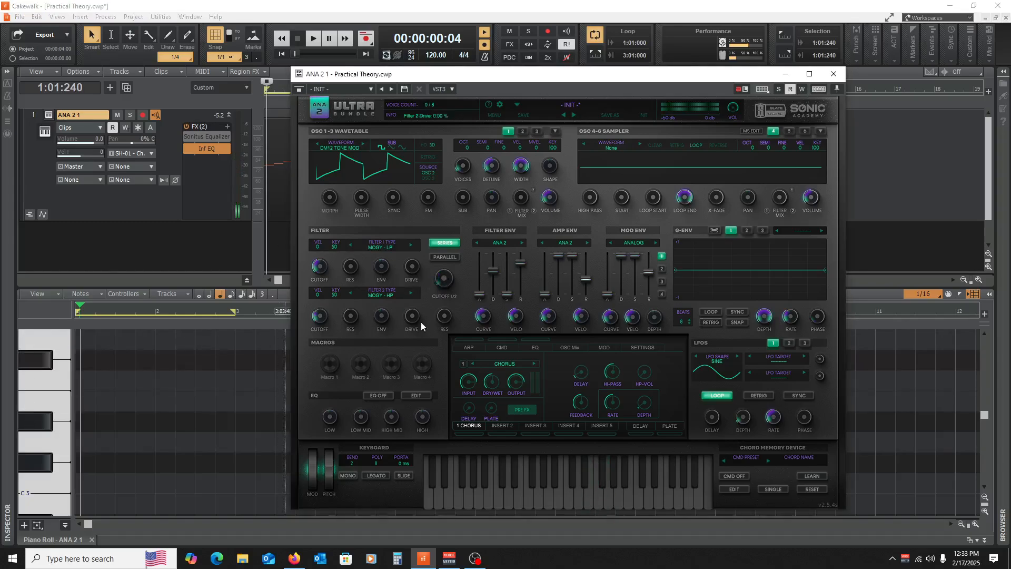
{"action": "left_click", "coordinate": [36, 400]}
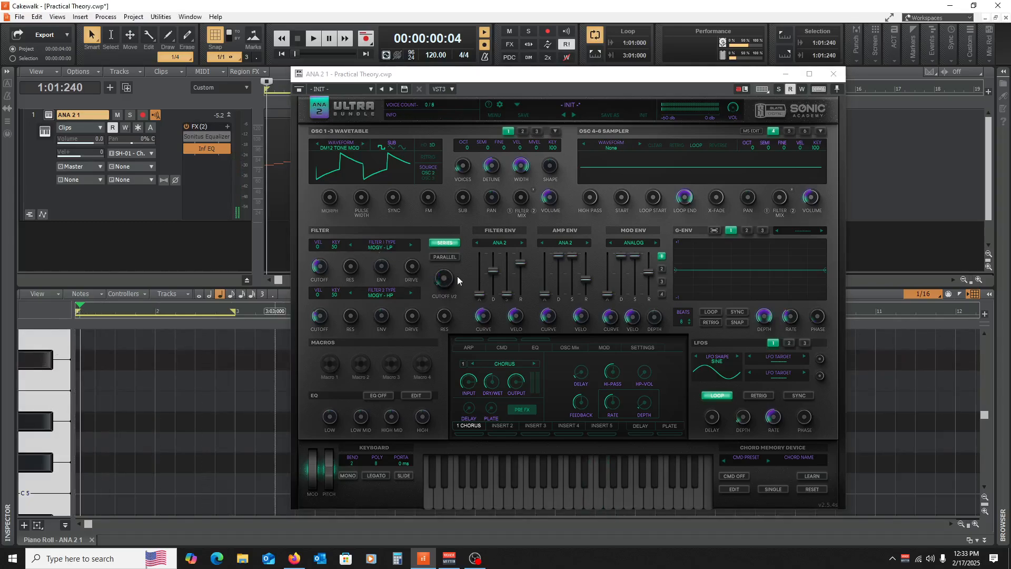
{"action": "left_click_drag", "start_coordinate": [446, 277], "coordinate": [459, 203]}
{"action": "left_click", "coordinate": [43, 378]}
{"action": "left_click_drag", "start_coordinate": [43, 378], "coordinate": [43, 342]}
{"action": "left_click_drag", "start_coordinate": [446, 281], "coordinate": [442, 278]}
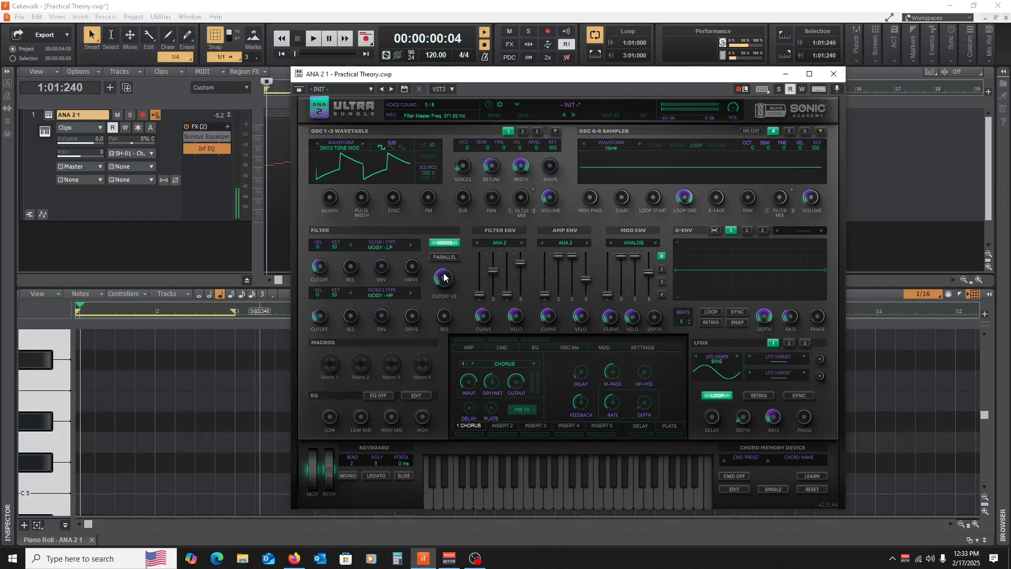
Readjust the Filter 1 and Filter 2 cutoffs while auditioning notes around F5, and open Inf EQ.
{"action": "left_click_drag", "start_coordinate": [39, 380], "coordinate": [24, 450]}
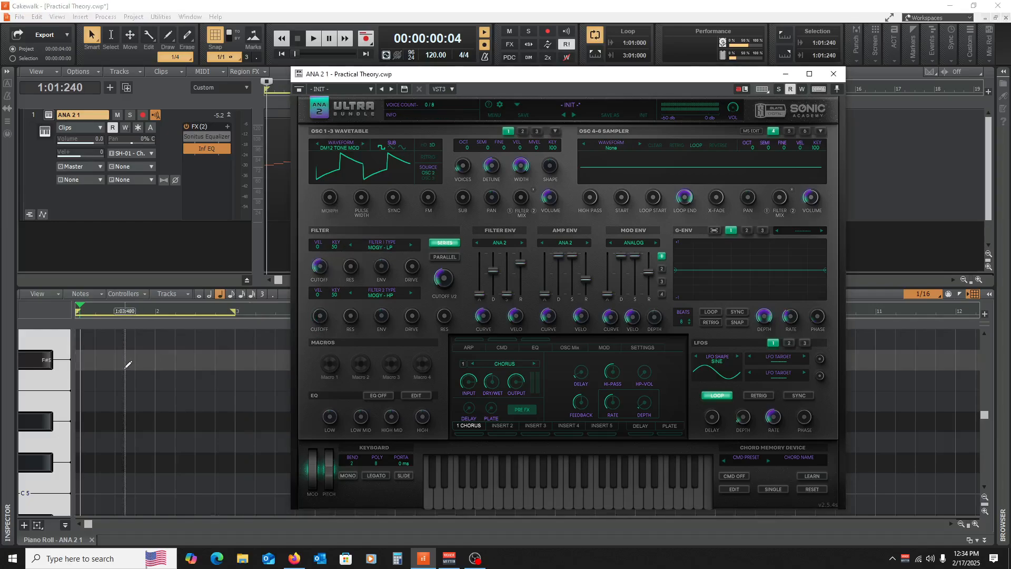
{"action": "left_click", "coordinate": [49, 375]}
{"action": "left_click_drag", "start_coordinate": [50, 372], "coordinate": [49, 443]}
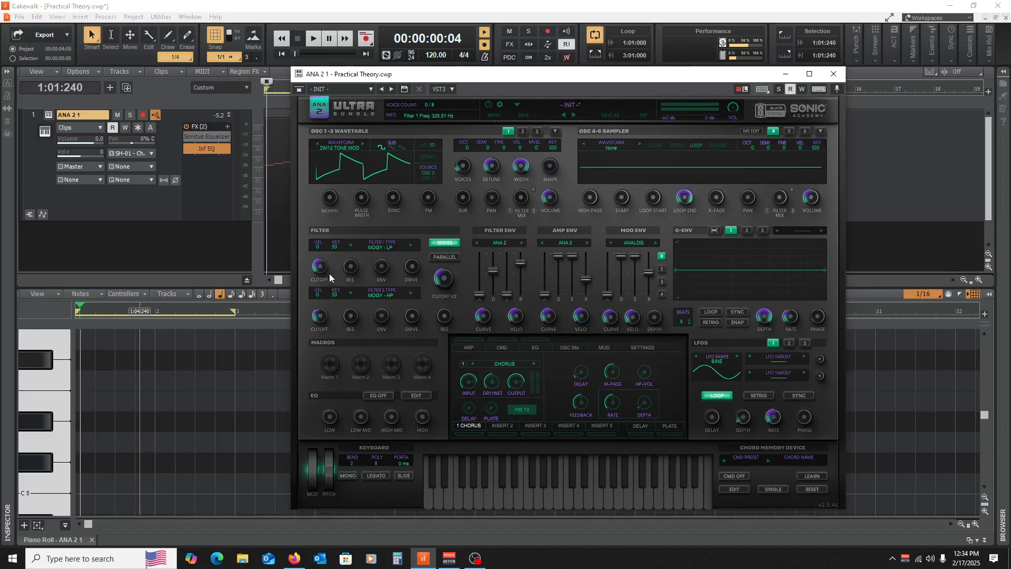
{"action": "left_click", "coordinate": [45, 370]}
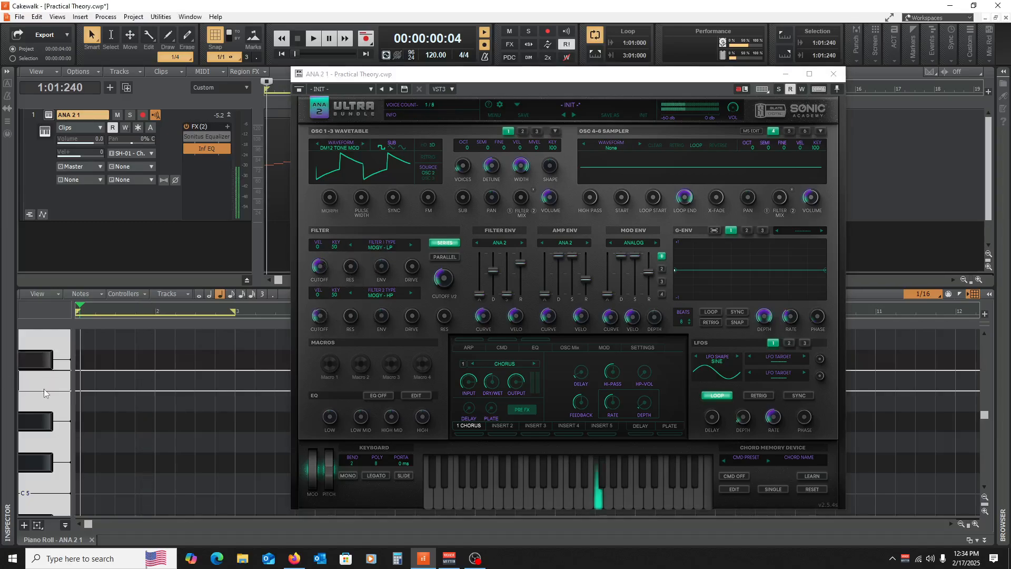
{"action": "double_click", "coordinate": [207, 149]}
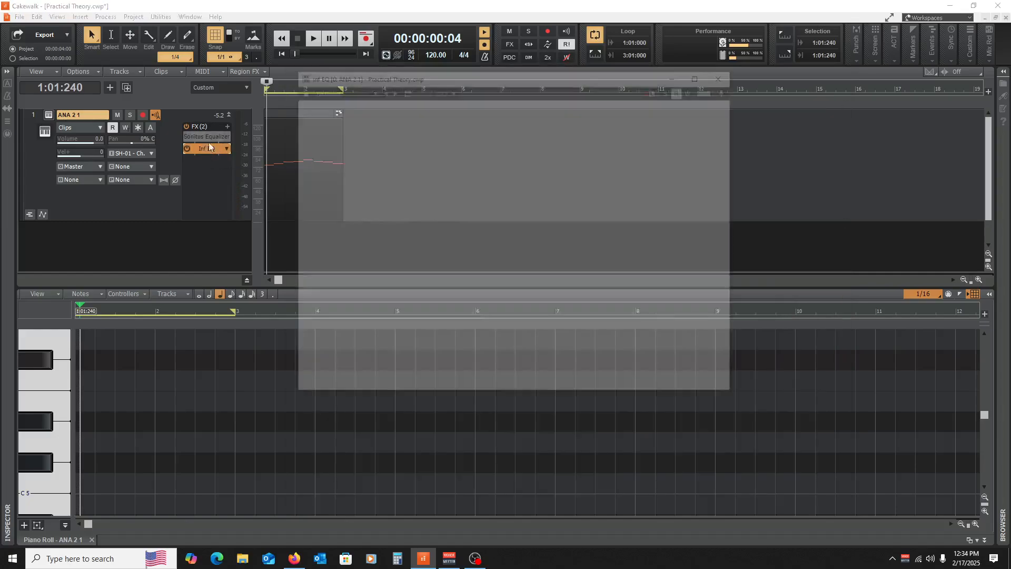
Audition notes around A5 while viewing their spectrum in Inf EQ, and close the equalizer.
{"action": "left_click", "coordinate": [47, 399]}
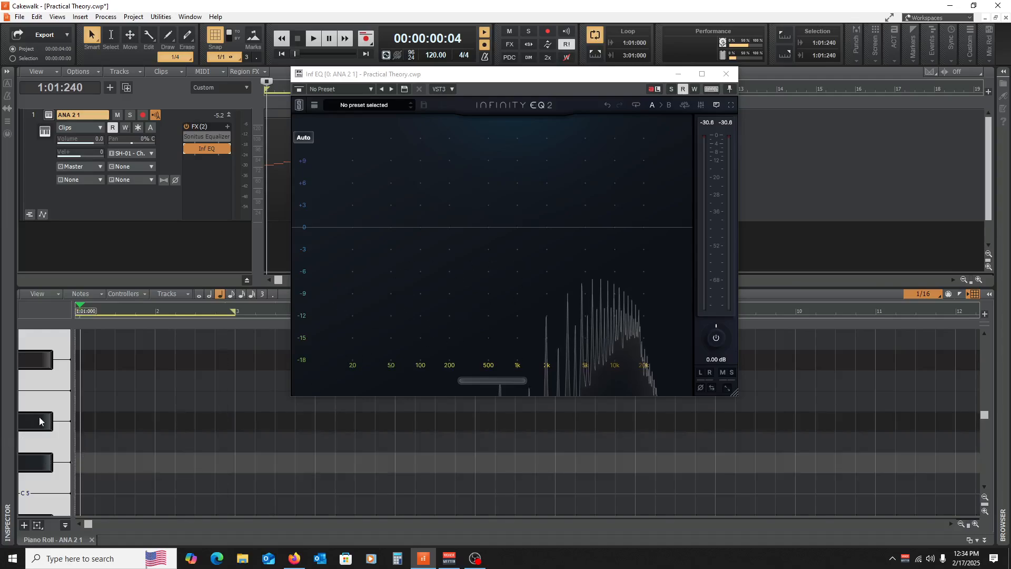
{"action": "scroll", "coordinate": [39, 421], "scroll_direction": "up", "scroll_amount": 5}
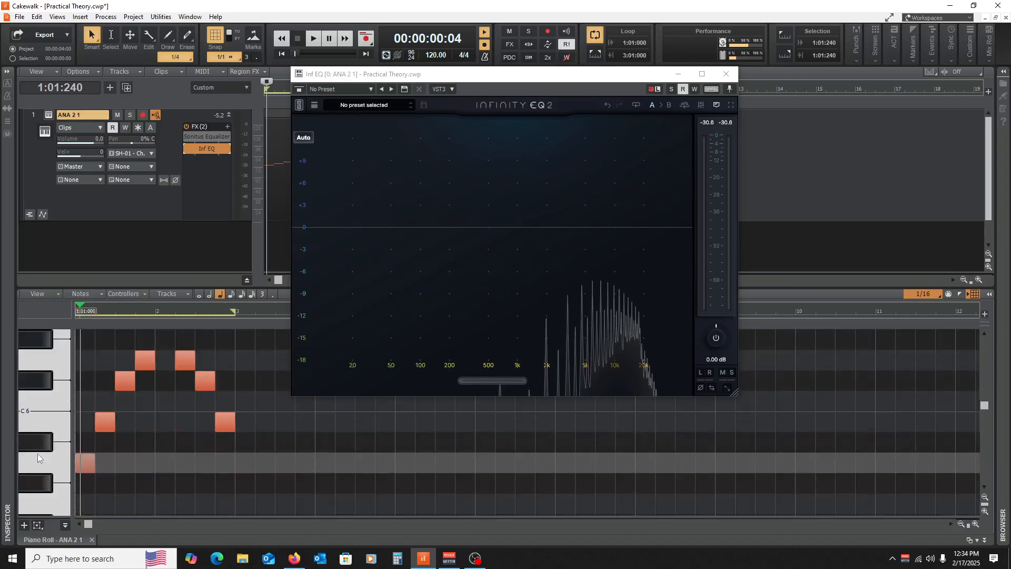
{"action": "left_click", "coordinate": [37, 456]}
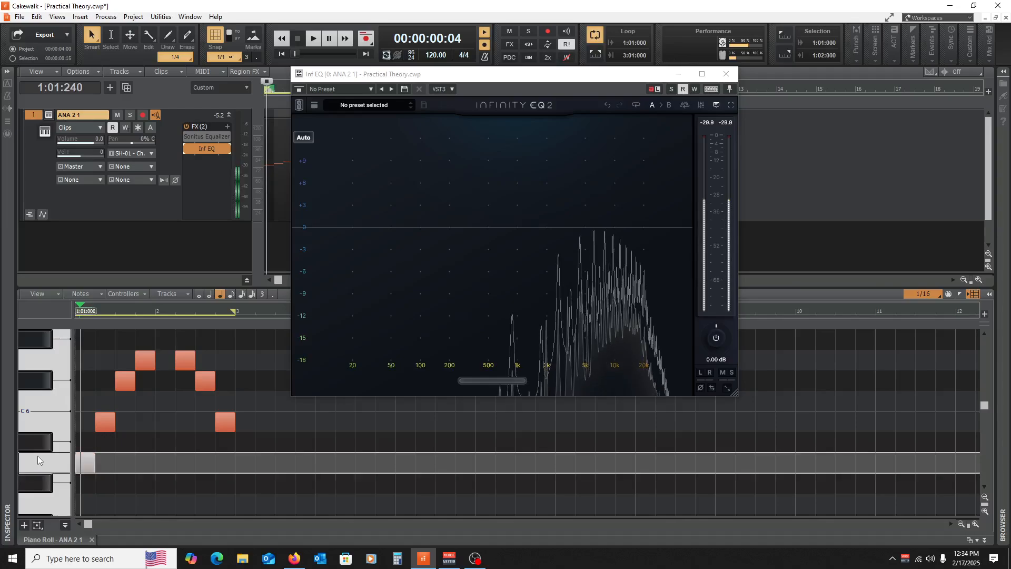
{"action": "left_click", "coordinate": [727, 73]}
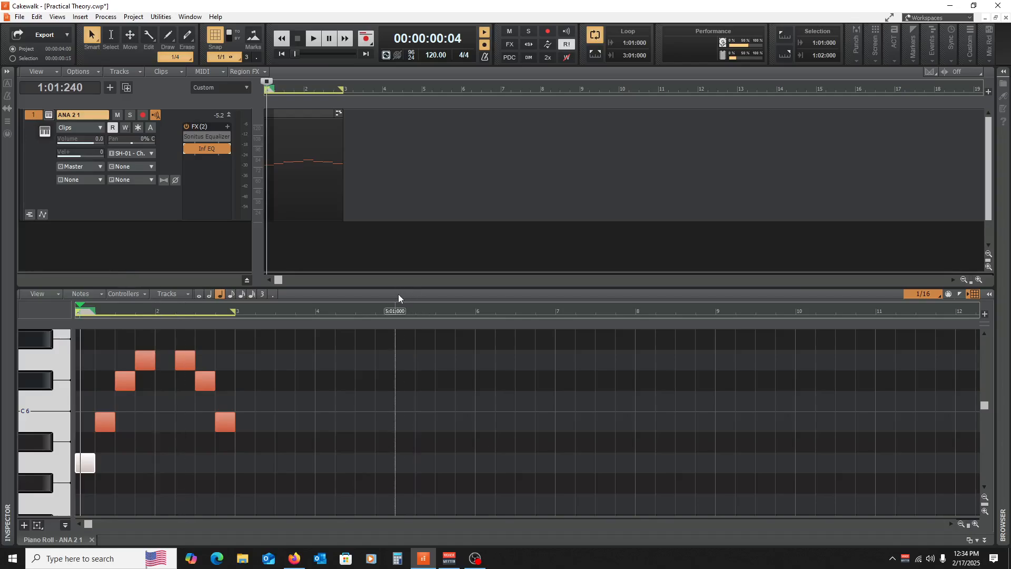
Enlarge the track area, collapse the ANA 2 track, and insert Z3TA+ 2_64 as a simple instrument track.
{"action": "left_click_drag", "start_coordinate": [401, 287], "coordinate": [323, 405]}
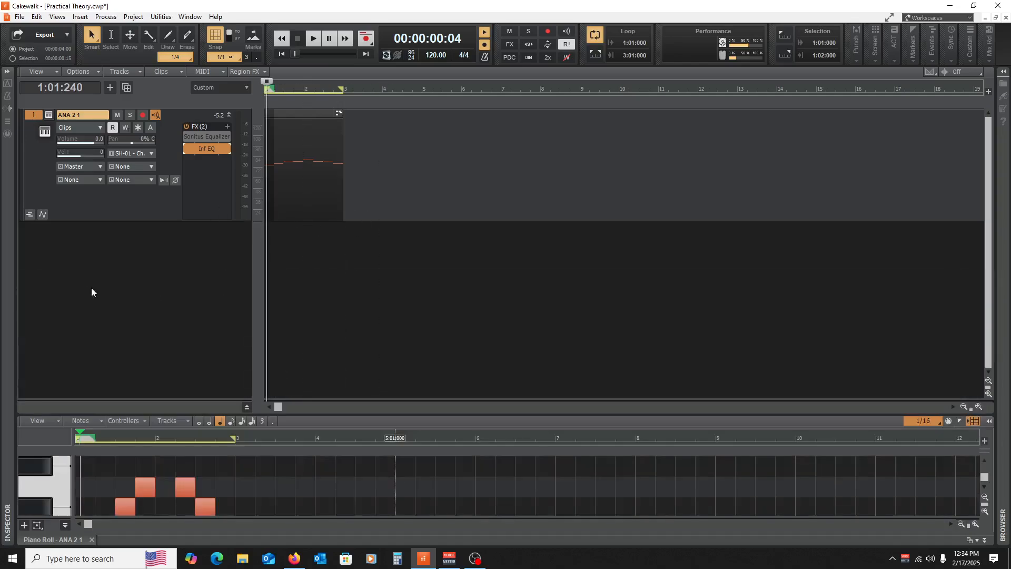
{"action": "left_click", "coordinate": [226, 113]}
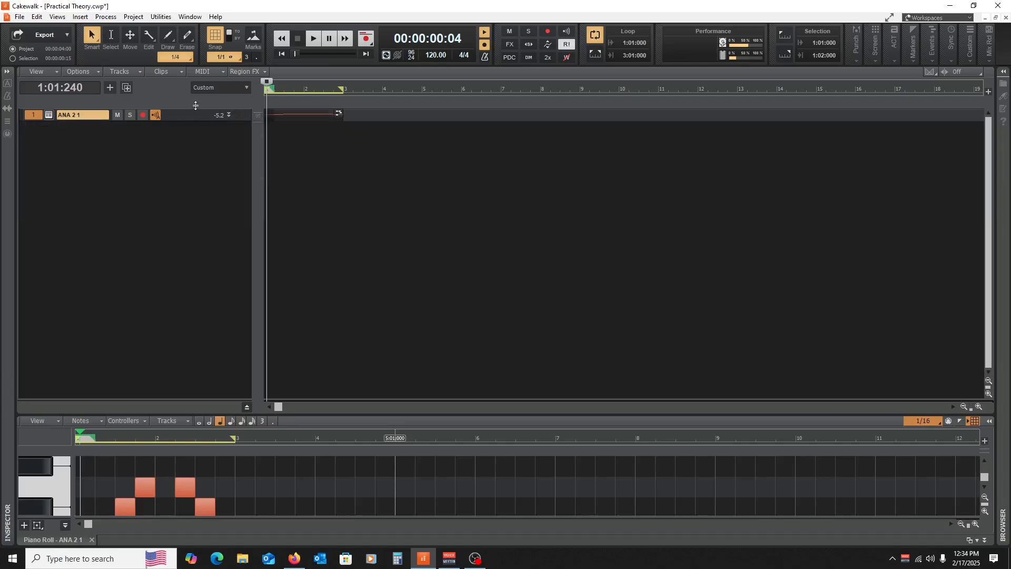
{"action": "left_click", "coordinate": [88, 19]}
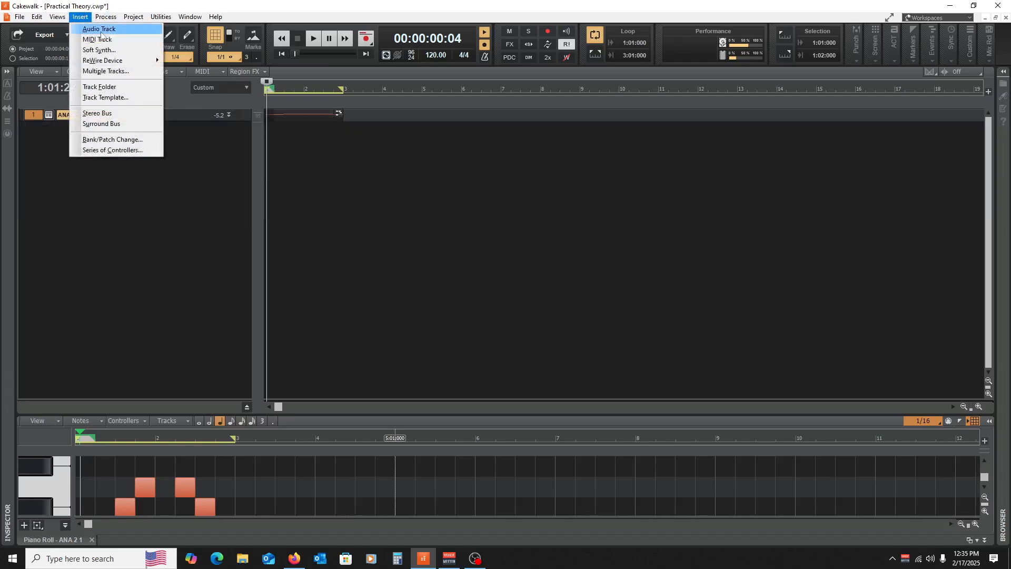
{"action": "left_click", "coordinate": [111, 43]}
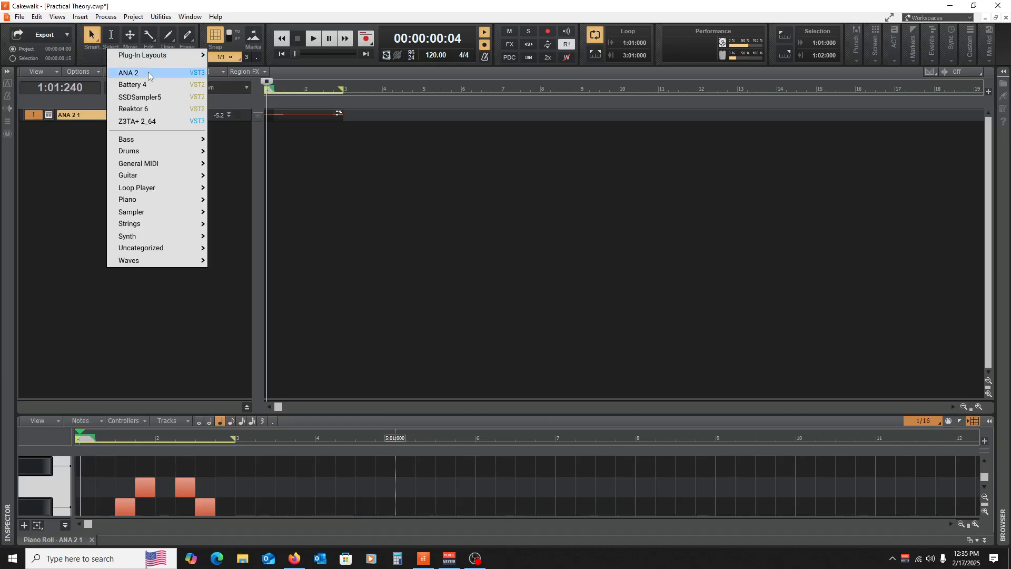
{"action": "left_click", "coordinate": [156, 123]}
{"action": "left_click", "coordinate": [625, 181]}
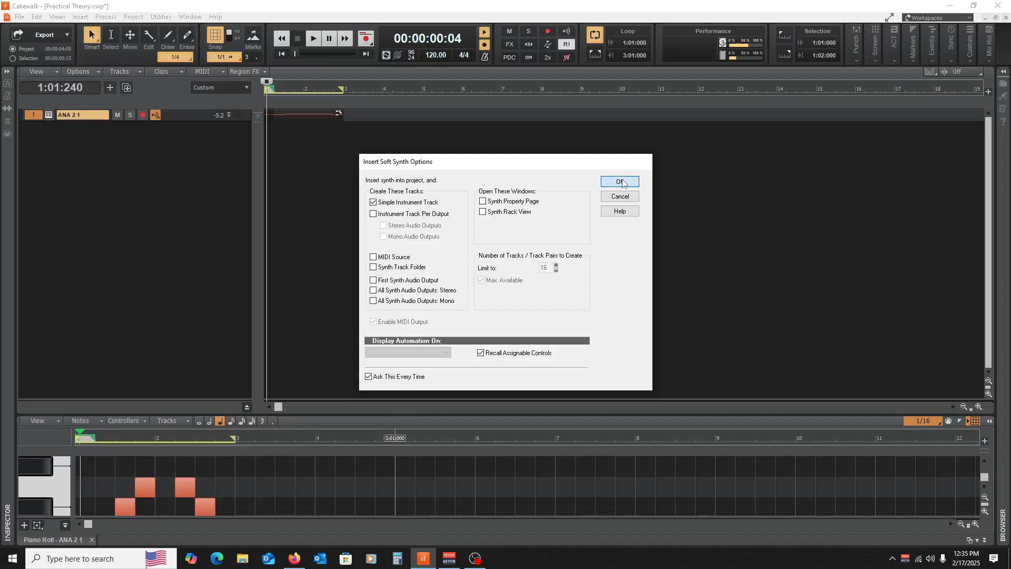
Move the ANA 2 clip onto the Z3TA+ 2 track and route that track from SH-01 MIDI Ch. 1 to Master.
{"action": "left_click_drag", "start_coordinate": [186, 133], "coordinate": [199, 216]}
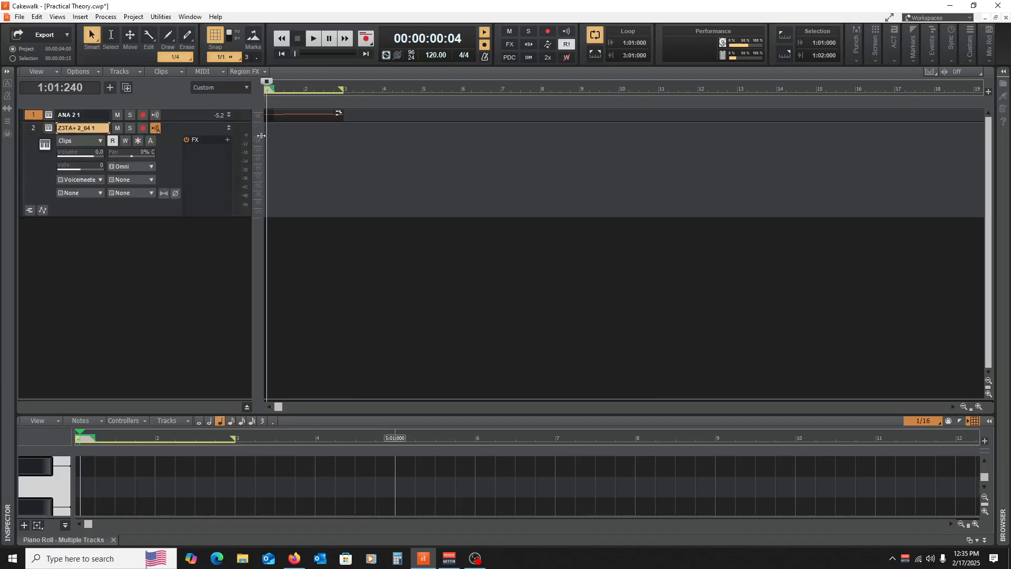
{"action": "left_click_drag", "start_coordinate": [300, 113], "coordinate": [291, 157]}
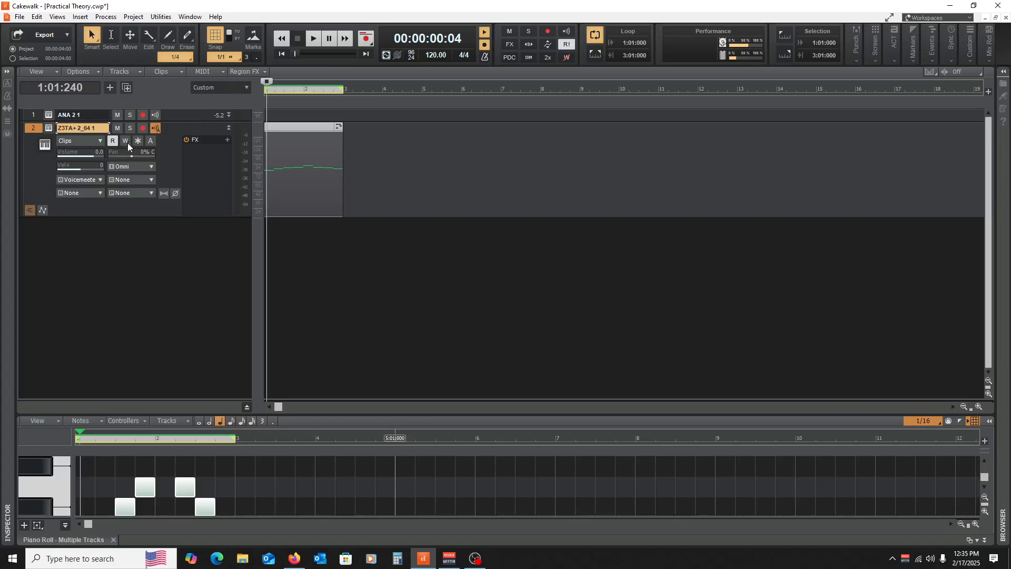
{"action": "left_click", "coordinate": [136, 167]}
{"action": "mouse_move", "coordinate": [175, 211]}
{"action": "left_click", "coordinate": [248, 222]}
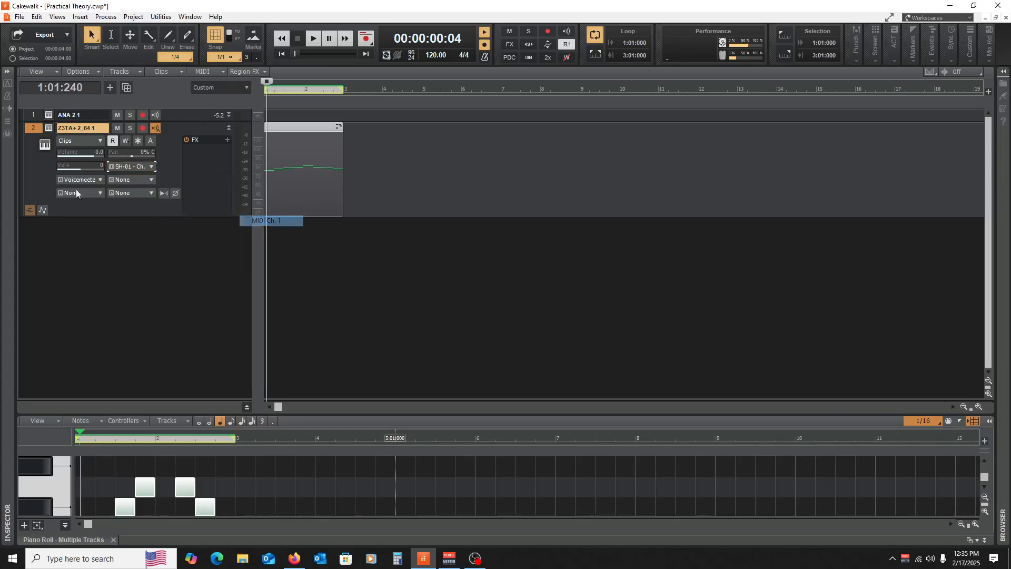
{"action": "left_click", "coordinate": [81, 181]}
{"action": "left_click", "coordinate": [165, 336]}
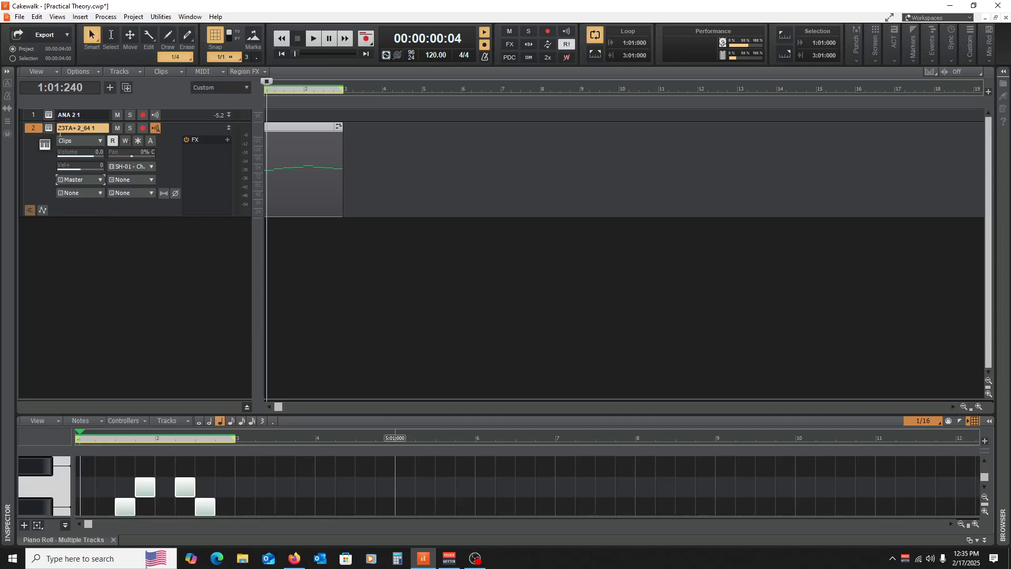
Open the Z3TA+ 2 synth from its track and initialize its program.
{"action": "left_click", "coordinate": [51, 128]}
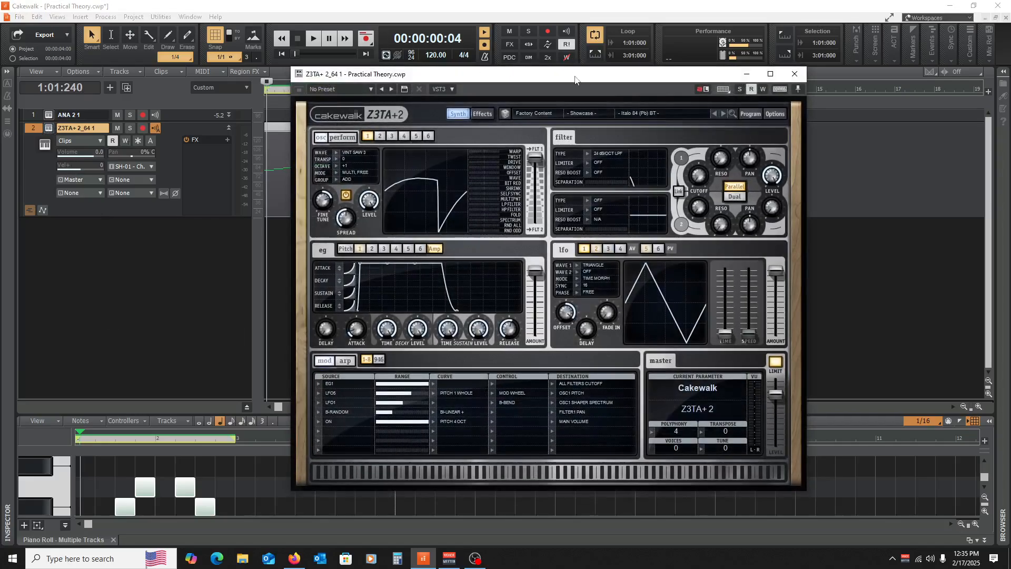
{"action": "left_click_drag", "start_coordinate": [575, 79], "coordinate": [507, 68]}
{"action": "left_click", "coordinate": [692, 103]}
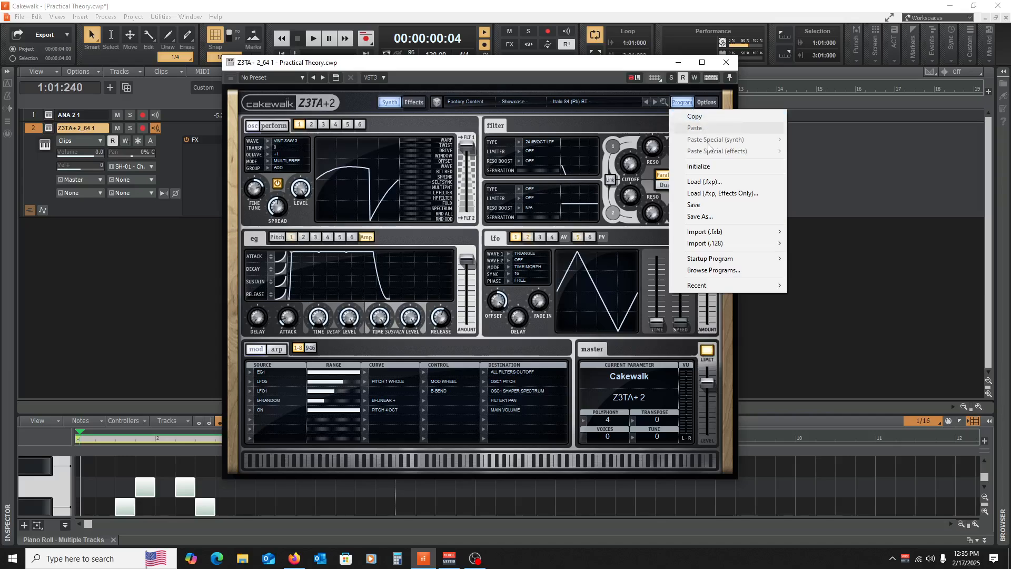
{"action": "left_click", "coordinate": [725, 168]}
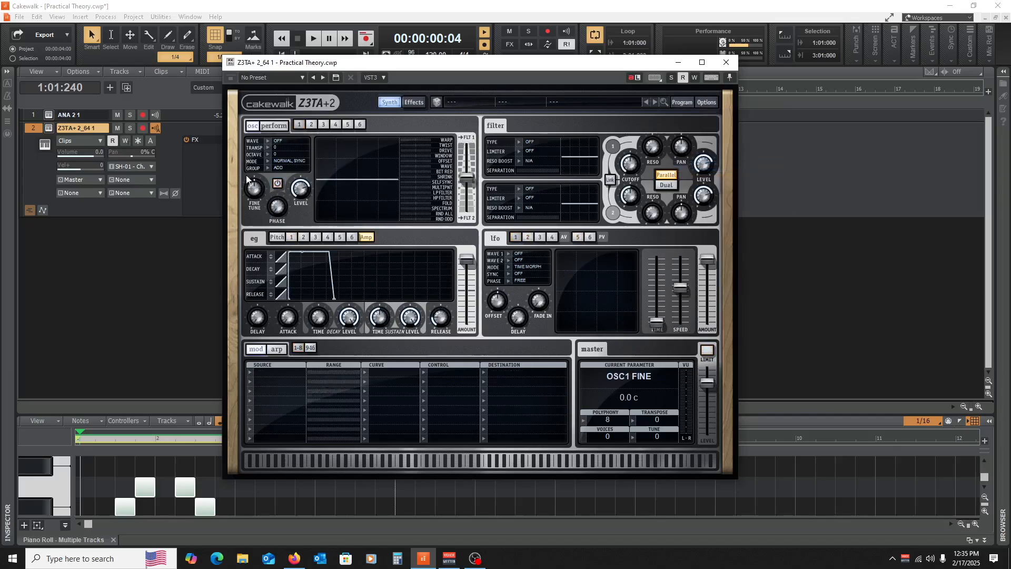
Set the waveform of Z3TA+ 2's oscillator 1 to Triangle.
{"action": "left_click", "coordinate": [282, 141]}
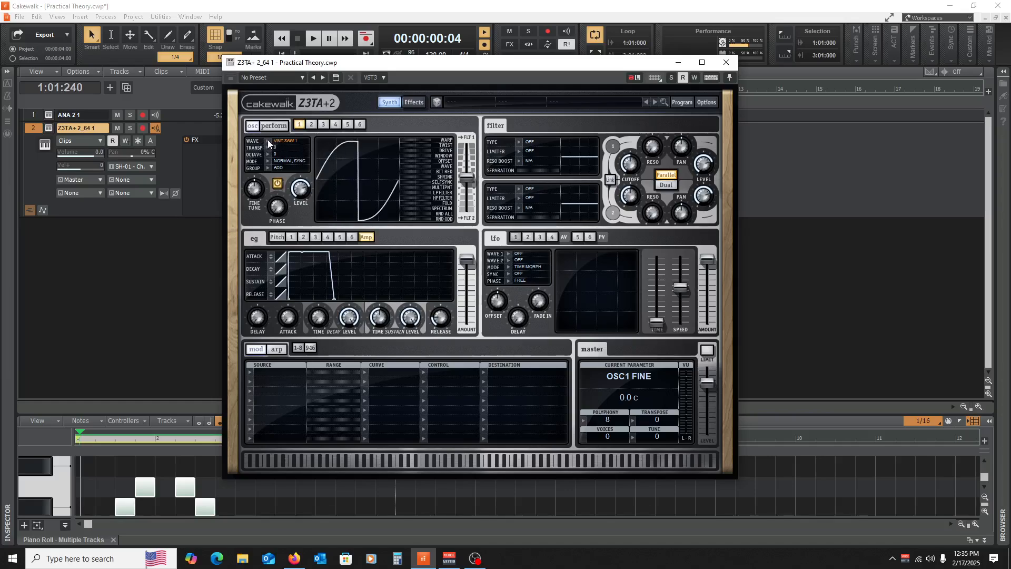
{"action": "left_click", "coordinate": [268, 141]}
{"action": "mouse_move", "coordinate": [300, 162]}
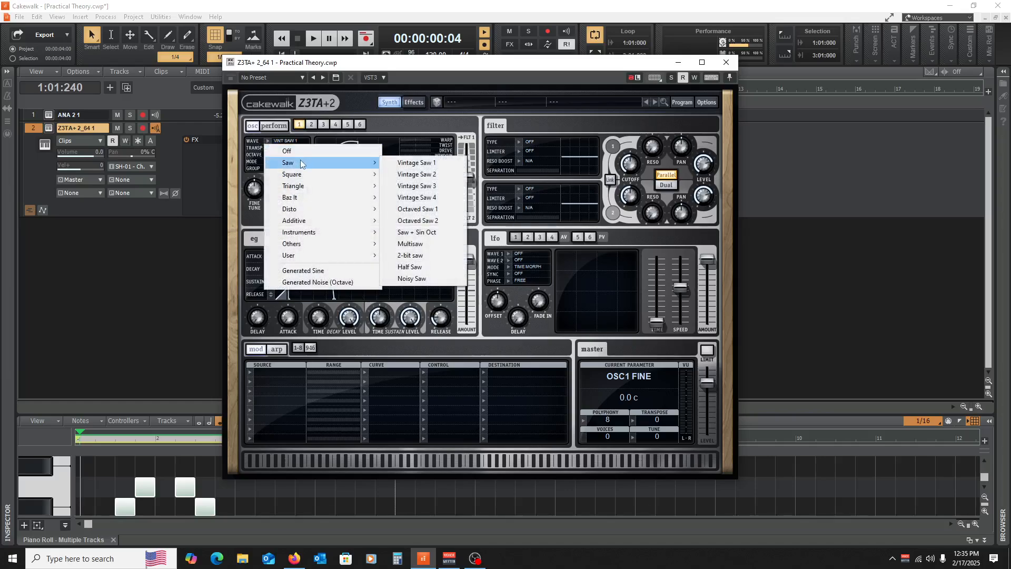
{"action": "mouse_move", "coordinate": [303, 185]}
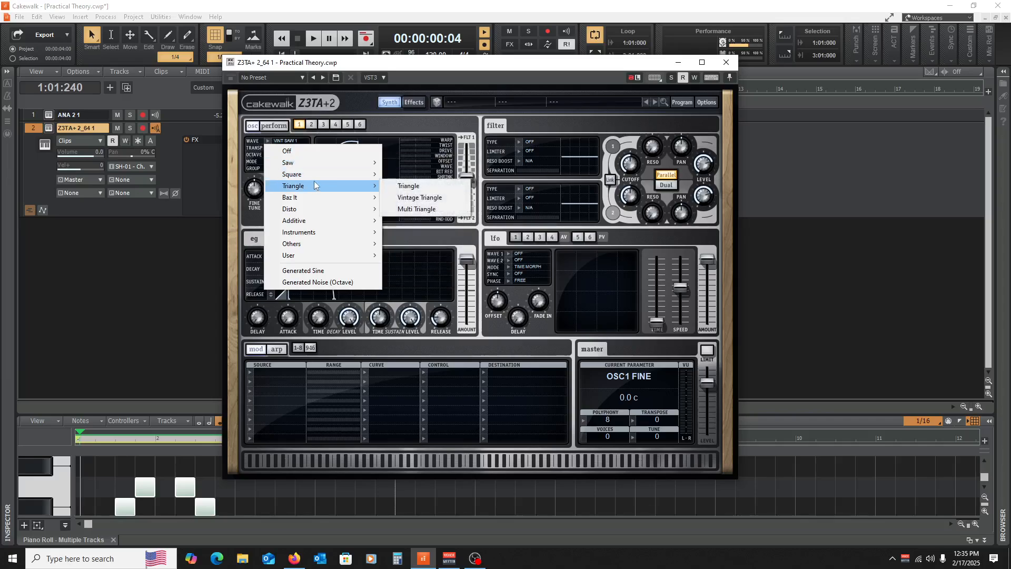
{"action": "left_click", "coordinate": [418, 186]}
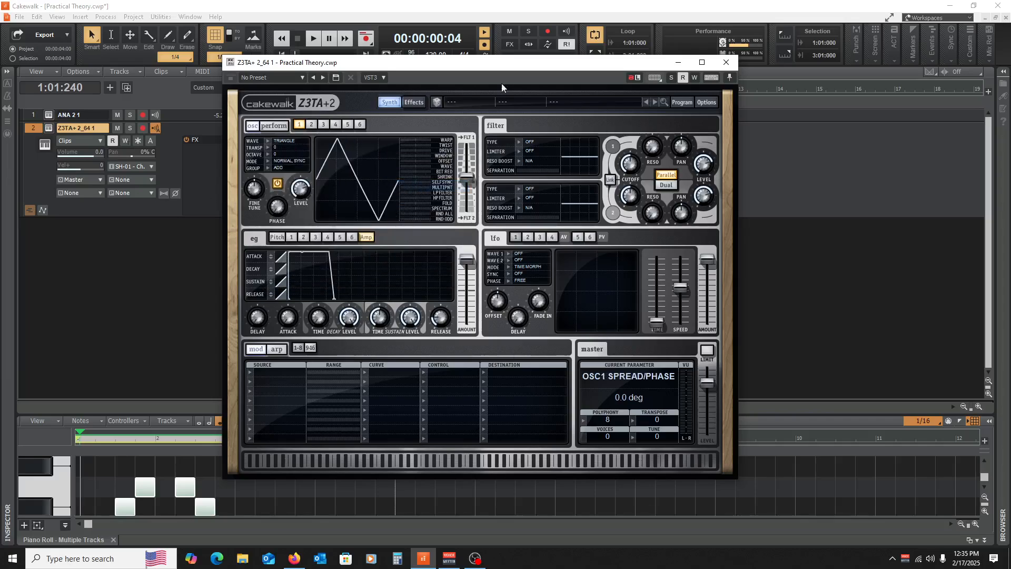
Play the clip through the triangle-wave patch with the synth window moved clear of the tracks, and stop playback.
{"action": "left_click_drag", "start_coordinate": [501, 74], "coordinate": [712, 104]}
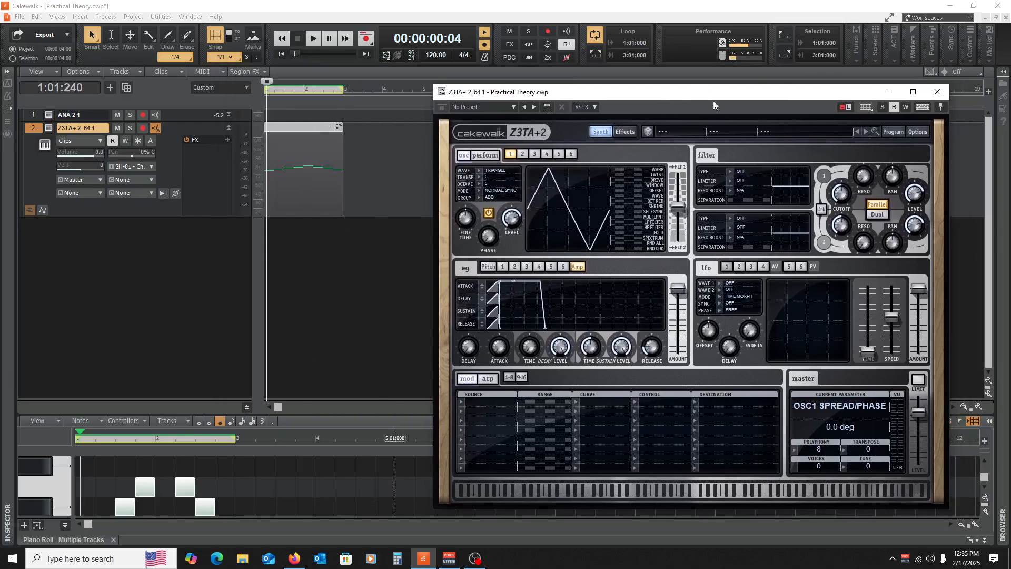
{"action": "key", "text": "space"}
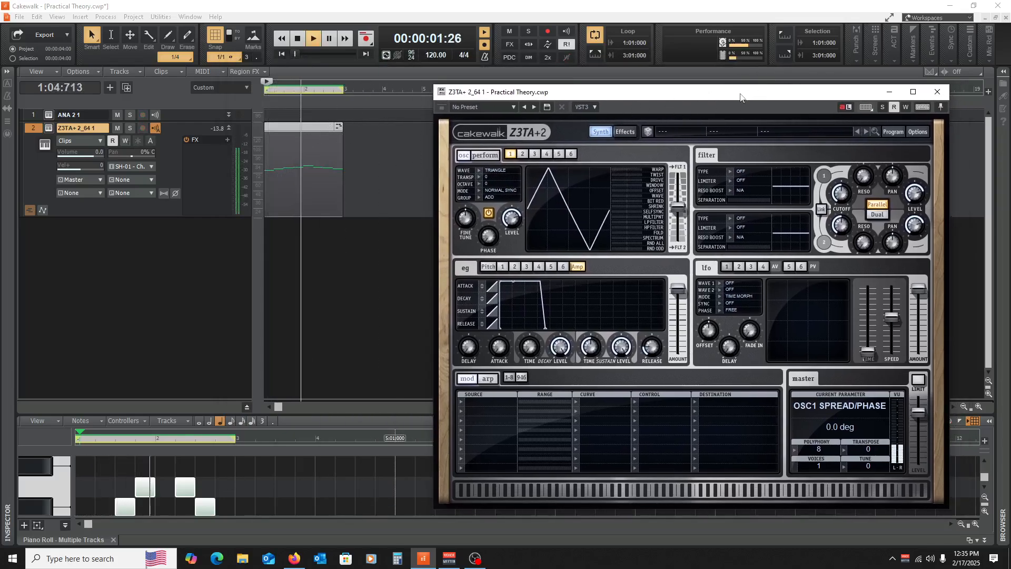
{"action": "left_click_drag", "start_coordinate": [738, 98], "coordinate": [652, 70]}
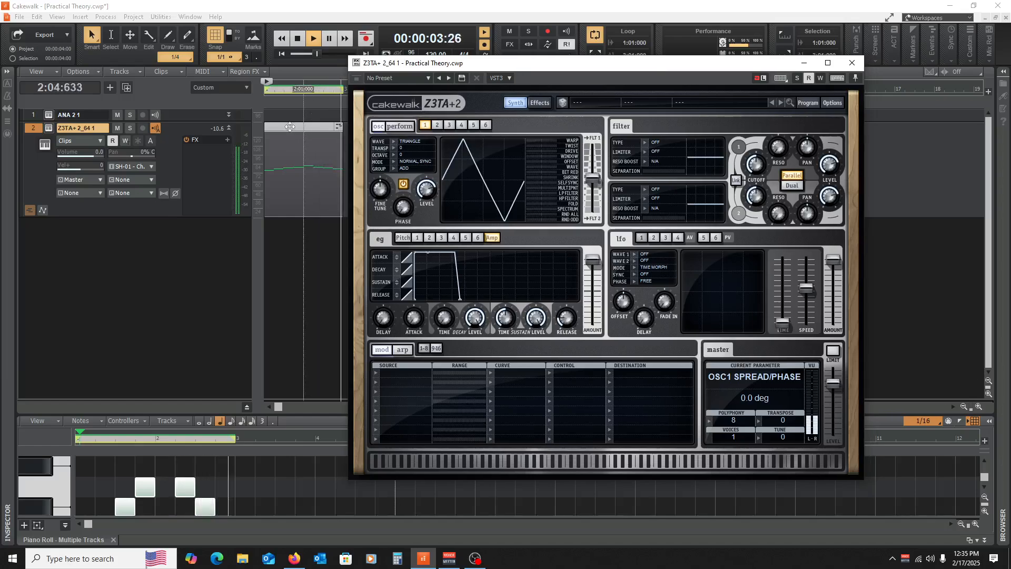
{"action": "left_click", "coordinate": [289, 128]}
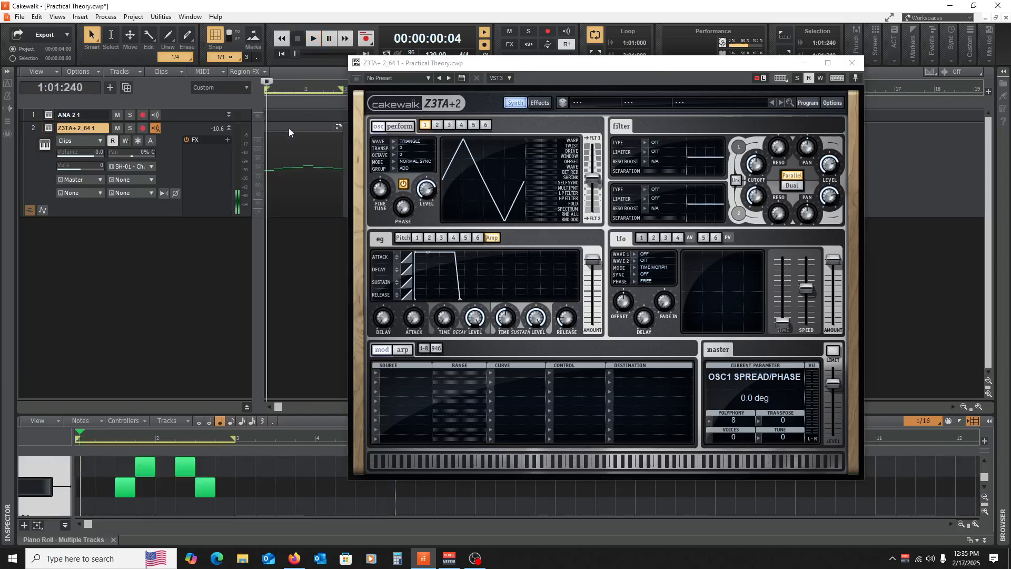
Close the synth window, enlarge the piano roll, and audition triangle-wave notes at A5 and in neighbouring octaves.
{"action": "left_click", "coordinate": [852, 63]}
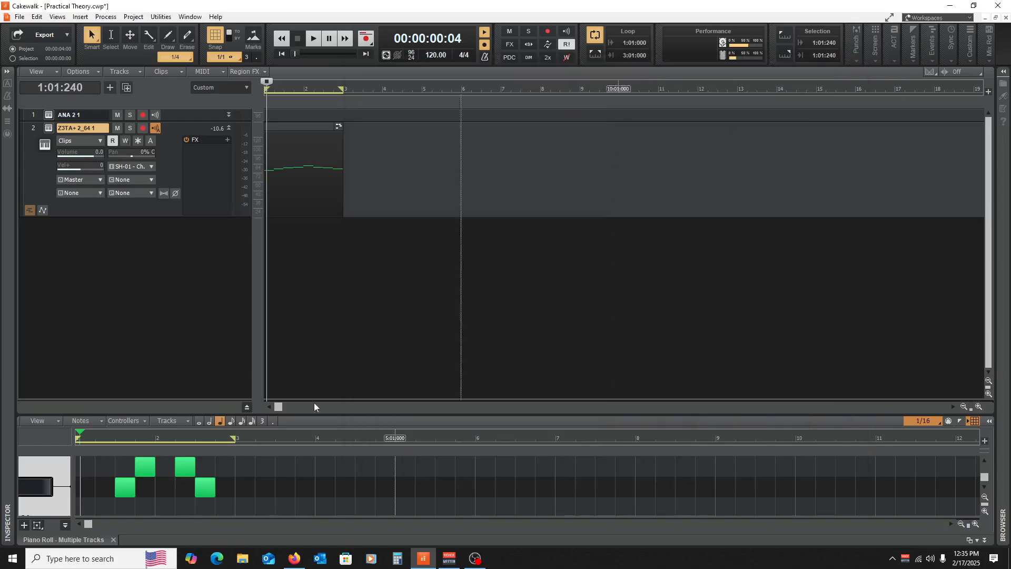
{"action": "left_click_drag", "start_coordinate": [488, 286], "coordinate": [488, 215]}
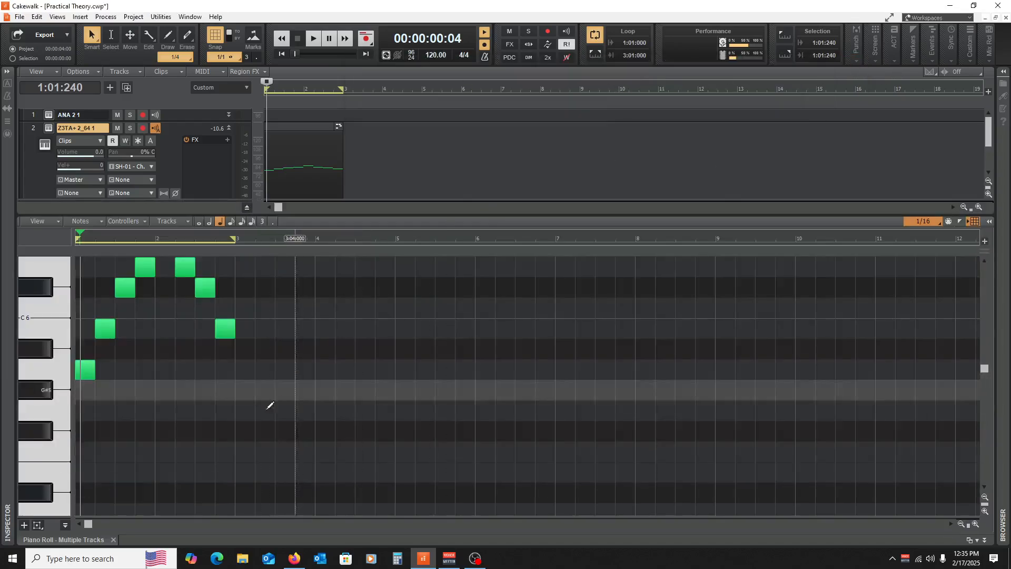
{"action": "left_click", "coordinate": [36, 365]}
{"action": "left_click", "coordinate": [36, 364]}
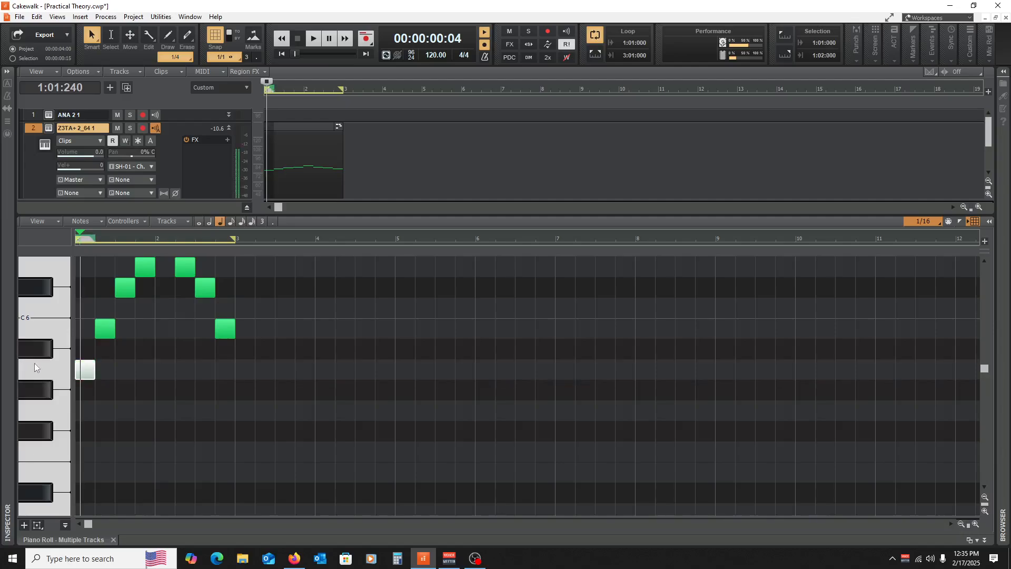
{"action": "scroll", "coordinate": [32, 353], "scroll_direction": "up", "scroll_amount": 2}
{"action": "left_click", "coordinate": [28, 345]}
{"action": "scroll", "coordinate": [35, 300], "scroll_direction": "down", "scroll_amount": 5}
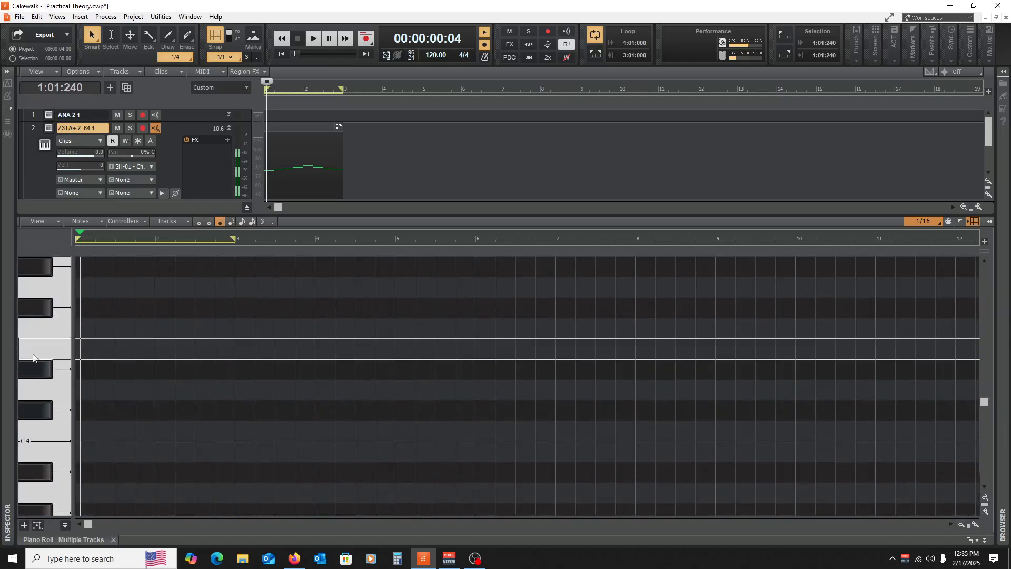
{"action": "scroll", "coordinate": [35, 343], "scroll_direction": "up", "scroll_amount": 3}
{"action": "scroll", "coordinate": [42, 355], "scroll_direction": "up", "scroll_amount": 3}
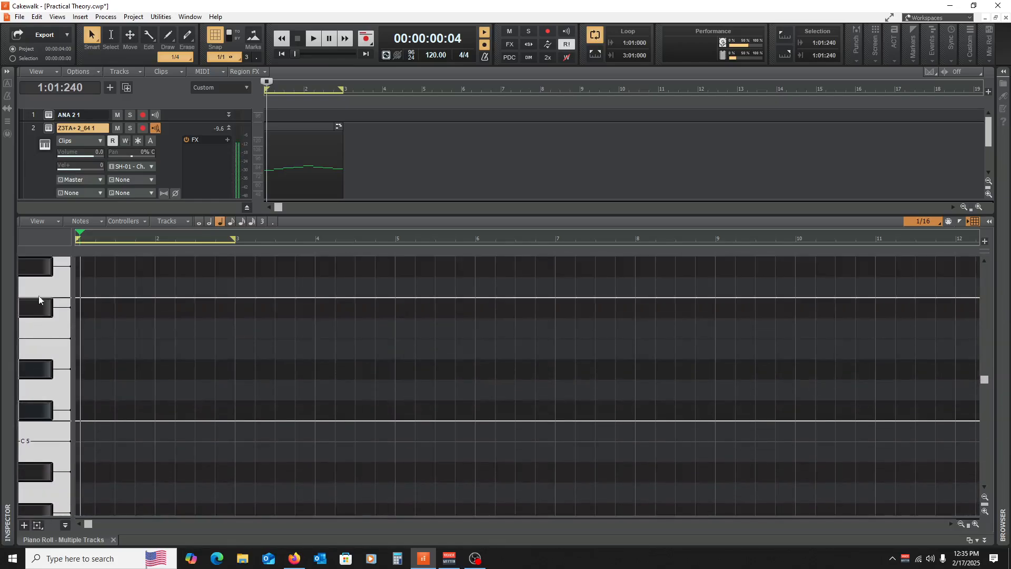
{"action": "left_click", "coordinate": [41, 481]}
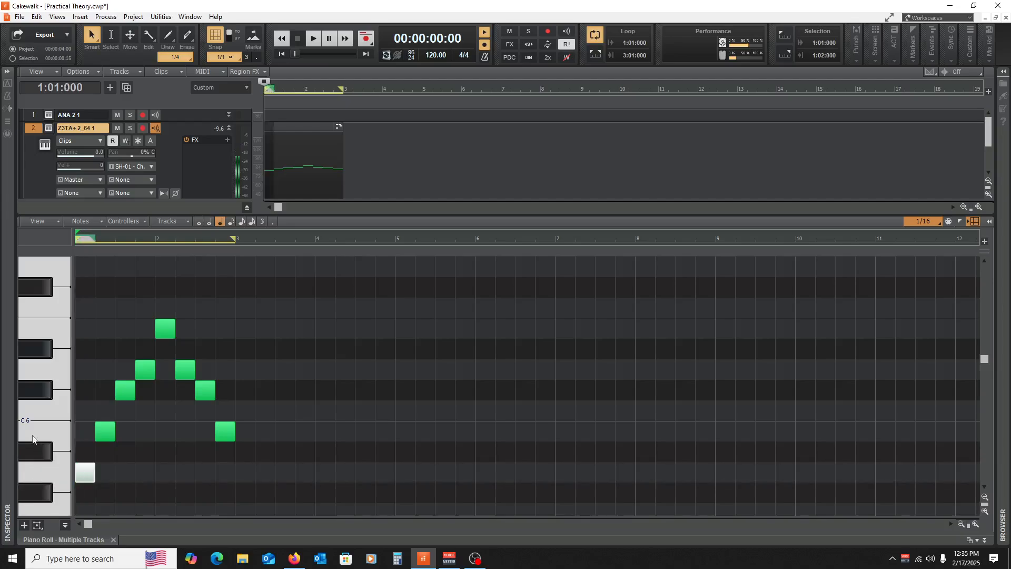
Play the melody from the start, reopen Z3TA+ 2, and play it again with the synth in view.
{"action": "key", "text": "space"}
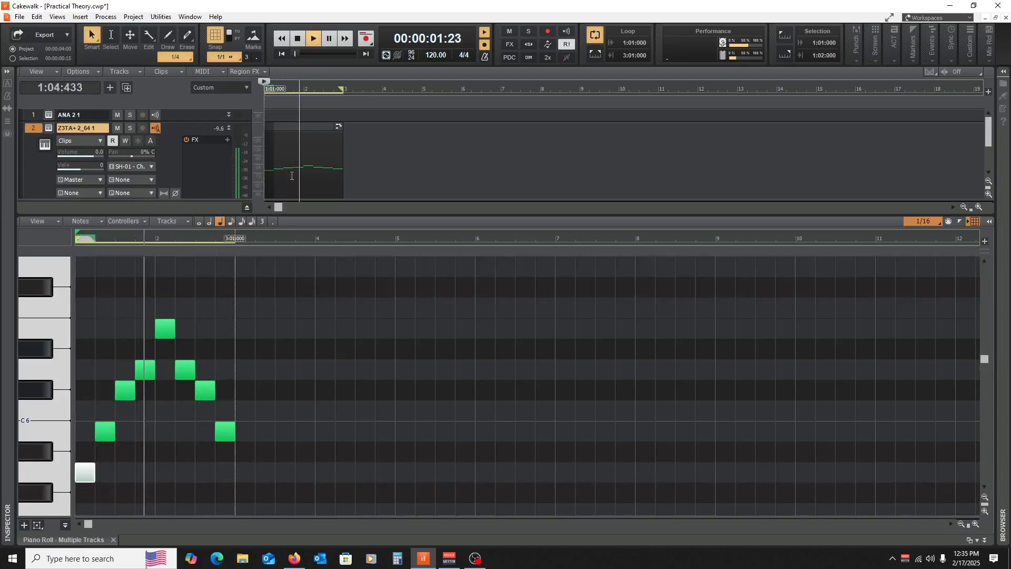
{"action": "key", "text": "space"}
{"action": "left_click", "coordinate": [49, 128]}
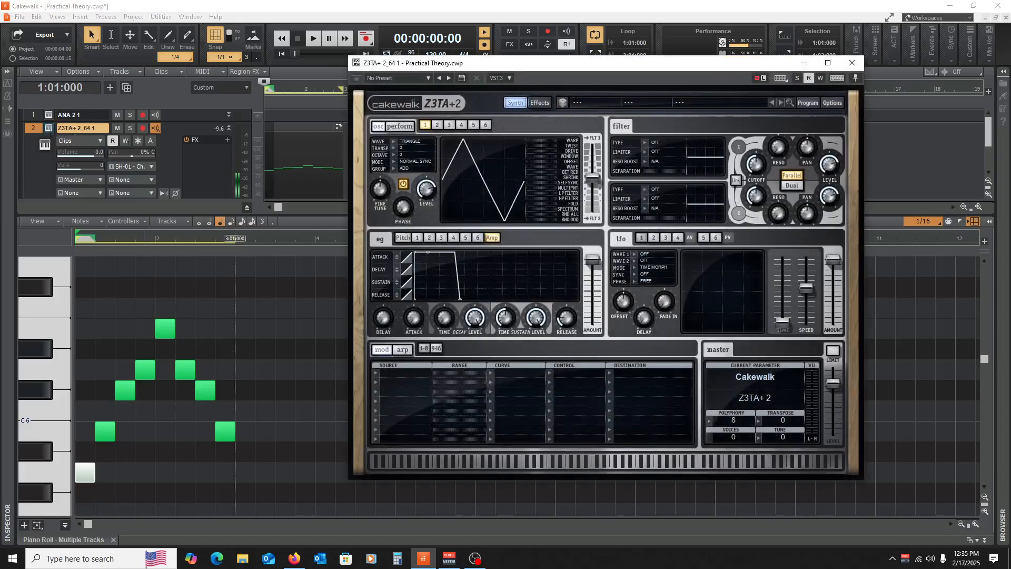
{"action": "key", "text": "space"}
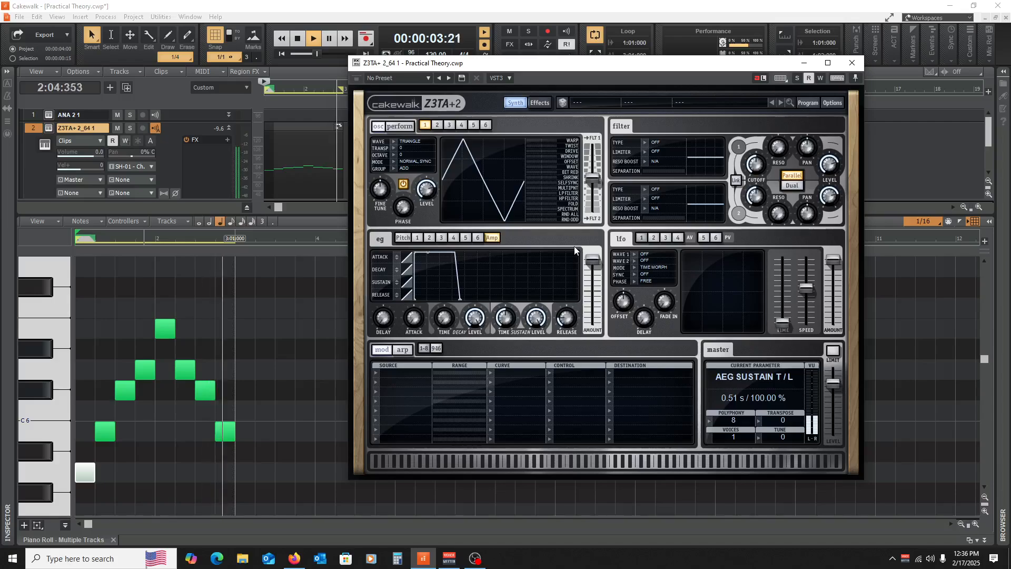
{"action": "key", "text": "space"}
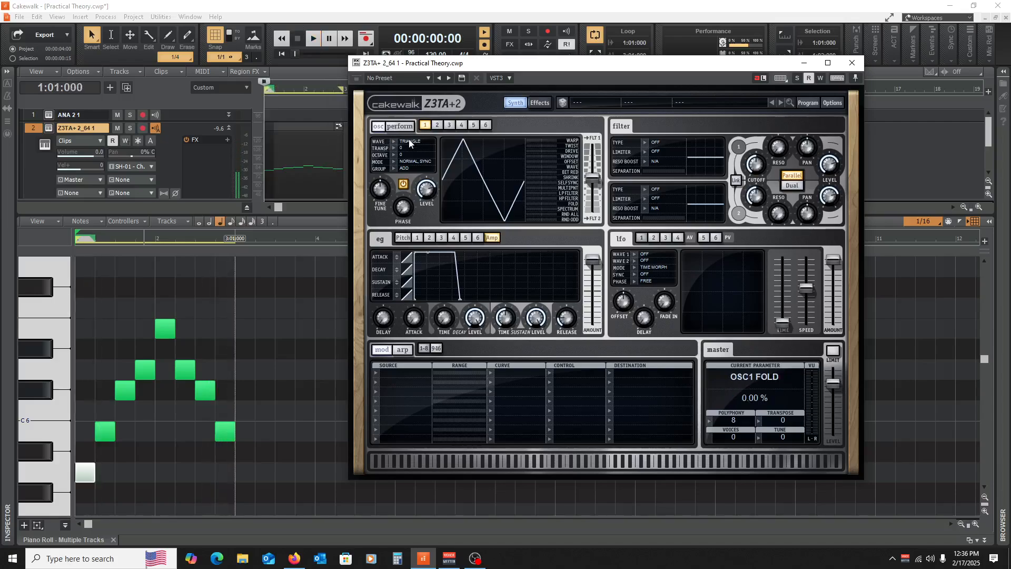
Audition the VINT TRIANG and MULTI TRIANG waves on oscillator 1 while the melody plays.
{"action": "scroll", "coordinate": [409, 141], "scroll_direction": "down", "scroll_amount": 2}
{"action": "key", "text": "space"}
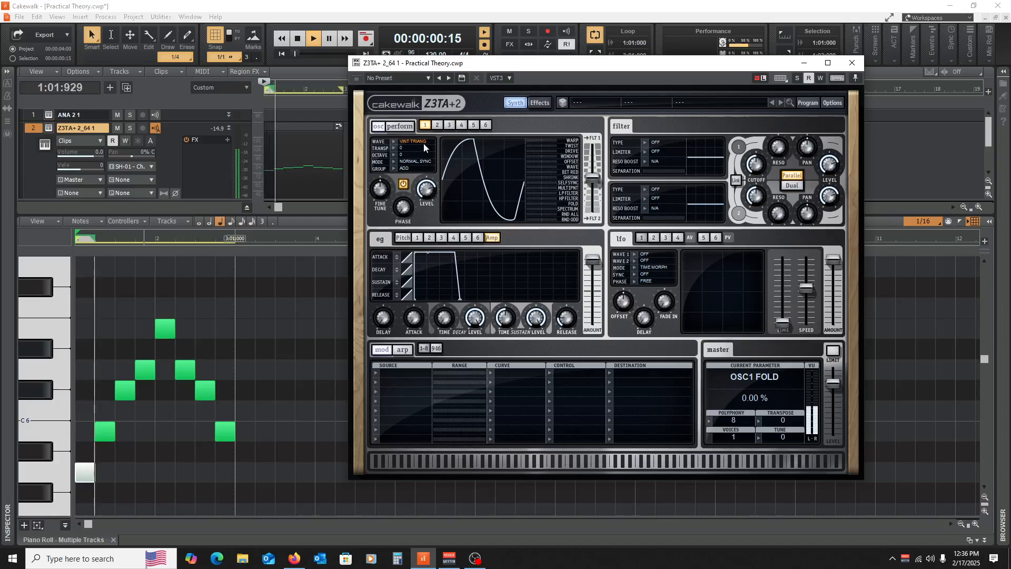
{"action": "scroll", "coordinate": [416, 144], "scroll_direction": "down", "scroll_amount": 2}
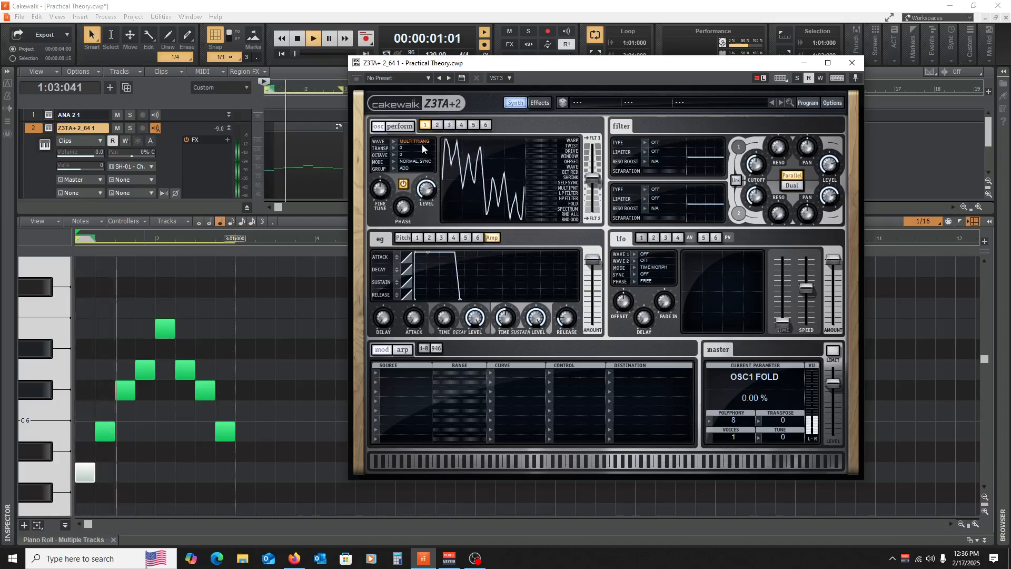
{"action": "key", "text": "space"}
Audition the BAZ IT 1 wave on oscillator 1, settle on BAZ IT 2 and play the melody with it.
{"action": "left_click", "coordinate": [422, 143]}
{"action": "key", "text": "space"}
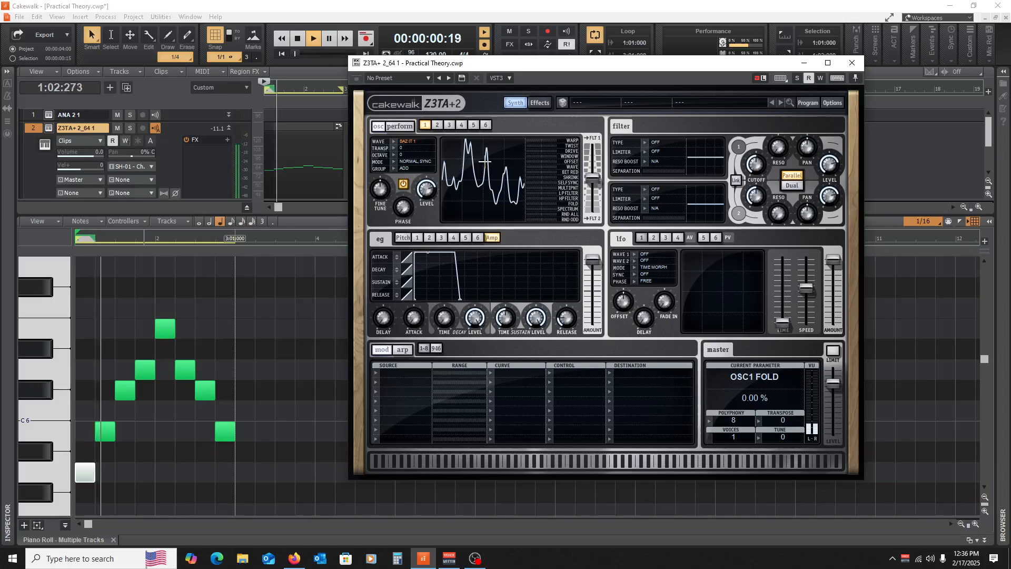
{"action": "key", "text": "space"}
{"action": "left_click", "coordinate": [412, 141]}
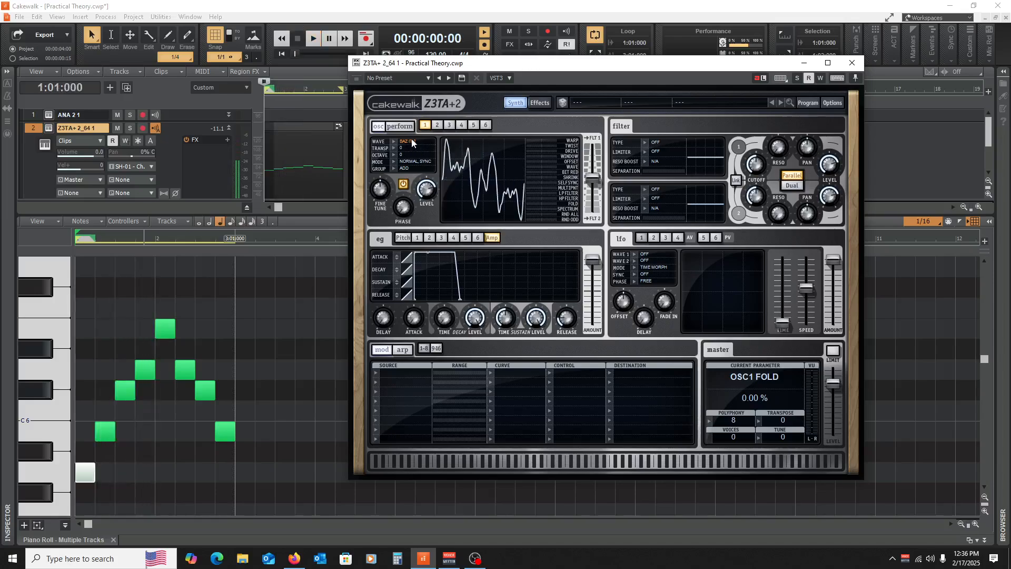
{"action": "key", "text": "space"}
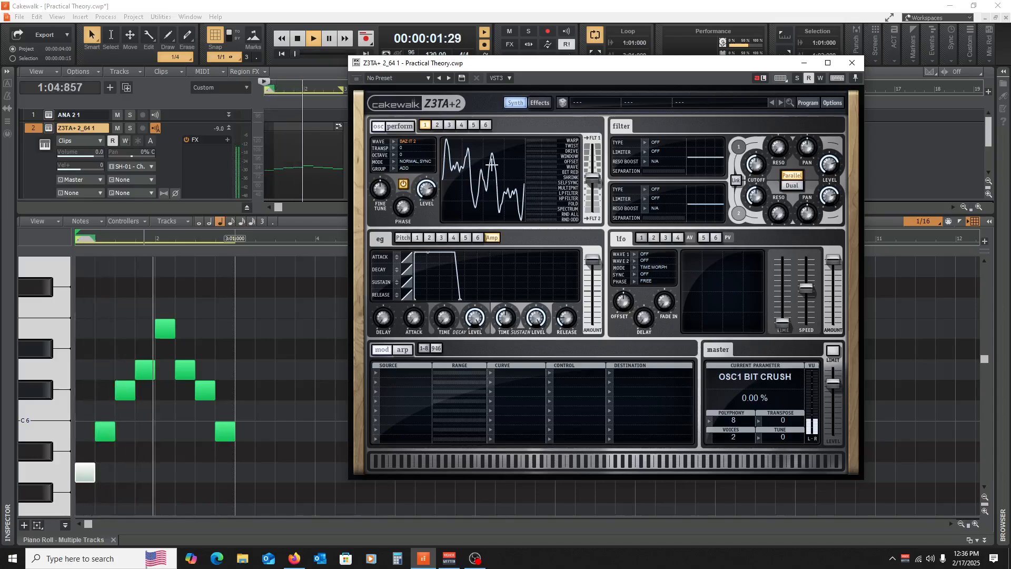
{"action": "key", "text": "space"}
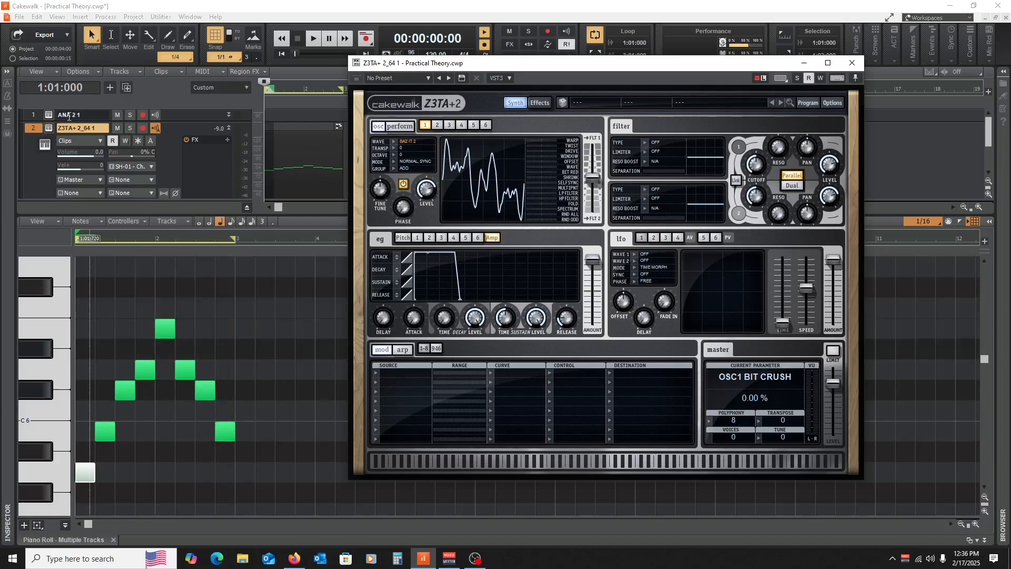
Move the Inf EQ effect from the ANA 2 track to the Z3TA+2 track's effects.
{"action": "left_click", "coordinate": [228, 114]}
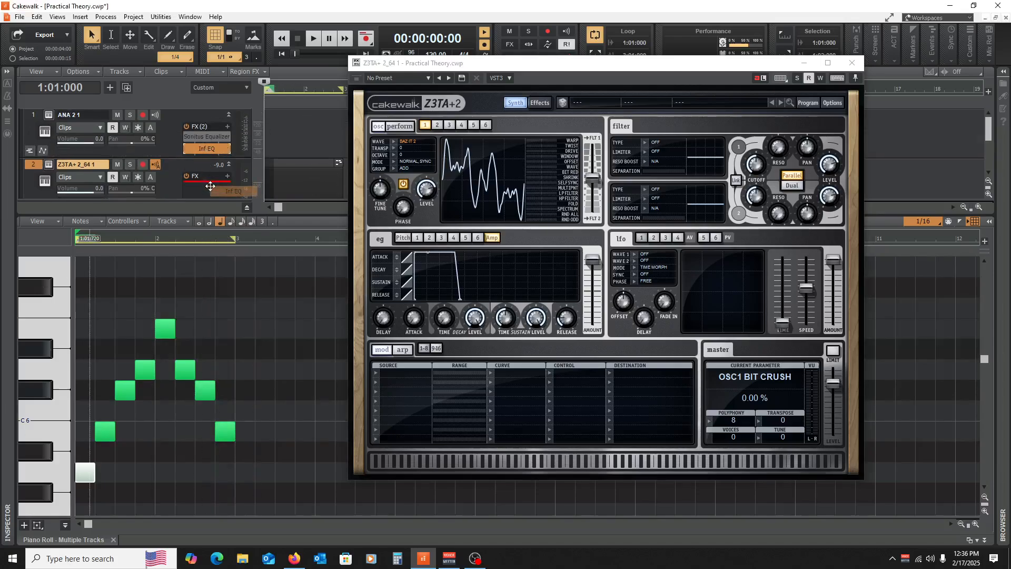
{"action": "left_click", "coordinate": [229, 115]}
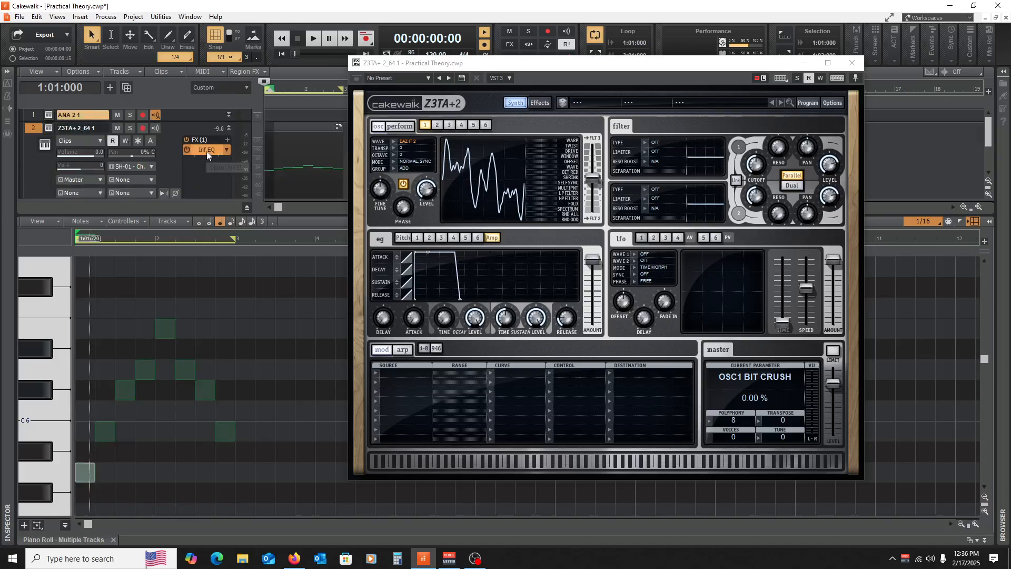
{"action": "left_click", "coordinate": [173, 128]}
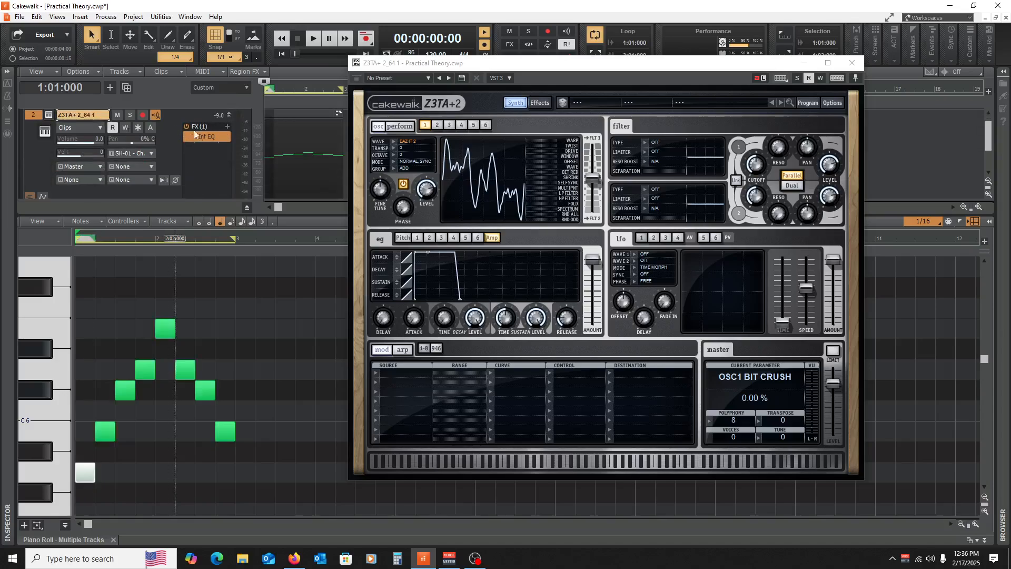
Open the Z3TA+2 track's Inf EQ and sound the piano roll key of the first melody note to examine its harmonic spectrum.
{"action": "key", "text": "space"}
{"action": "key", "text": "space"}
{"action": "double_click", "coordinate": [209, 136]}
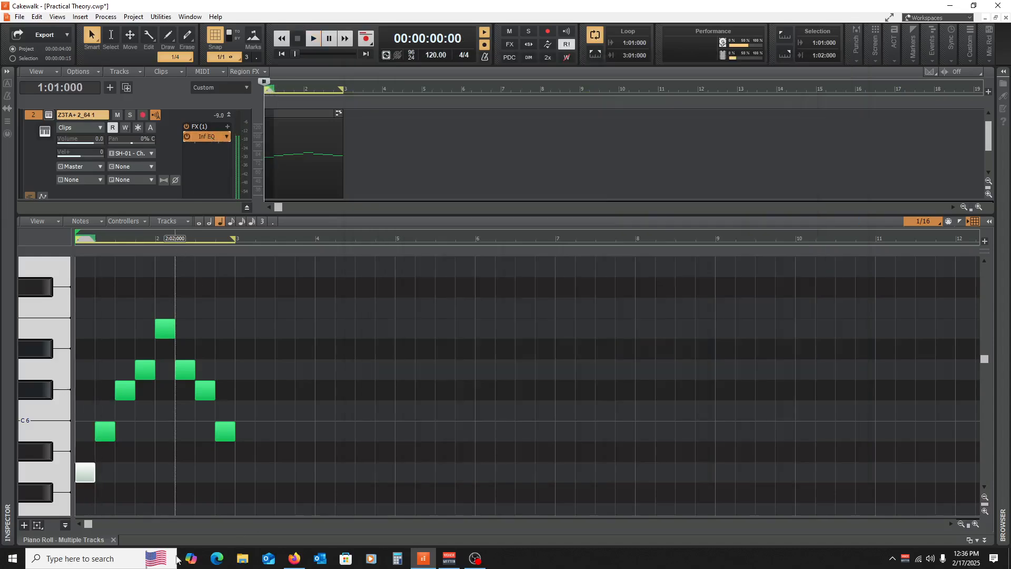
{"action": "left_click", "coordinate": [40, 472]}
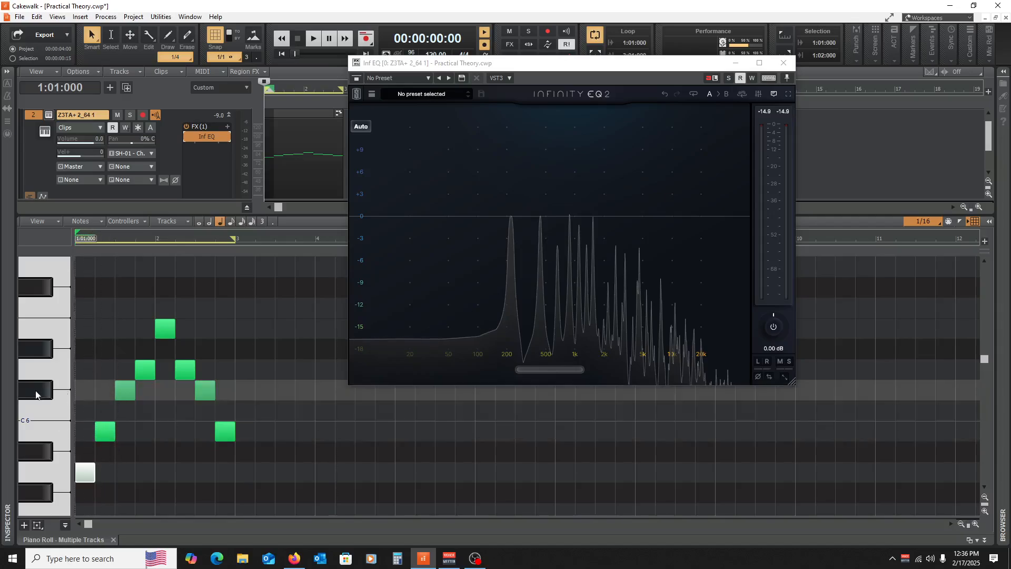
{"action": "left_click", "coordinate": [30, 463]}
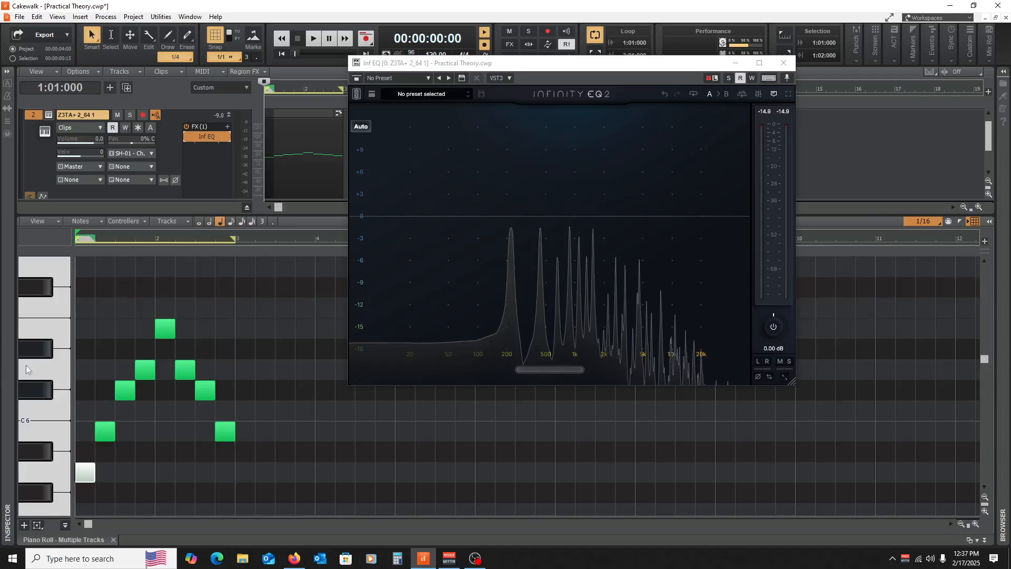
{"action": "left_click", "coordinate": [40, 470]}
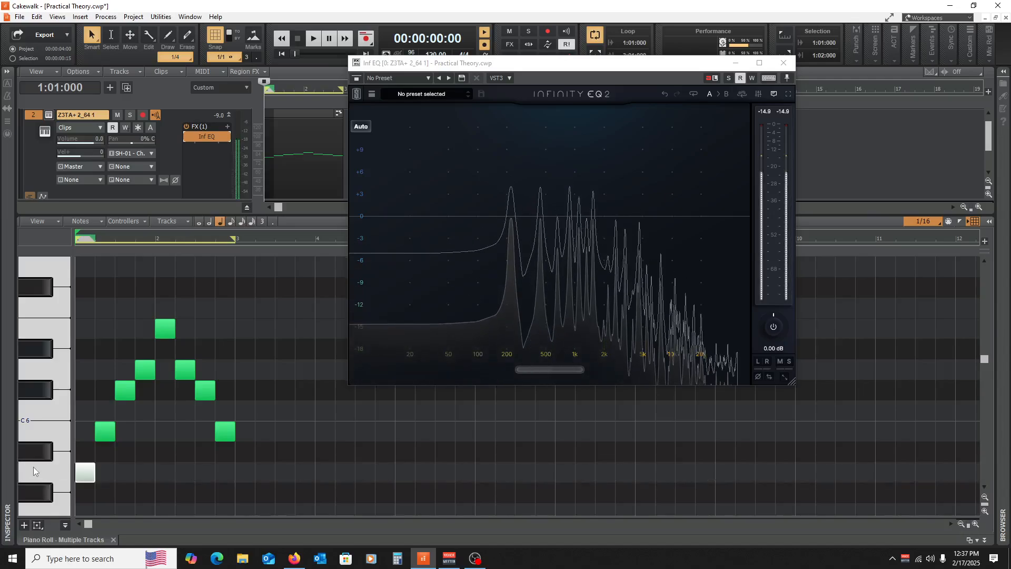
Reopen the Z3TA+2 synth, set oscillator 1's wave to BAZ IT 3 and sound a test note.
{"action": "left_click", "coordinate": [49, 116]}
{"action": "left_click", "coordinate": [49, 116]}
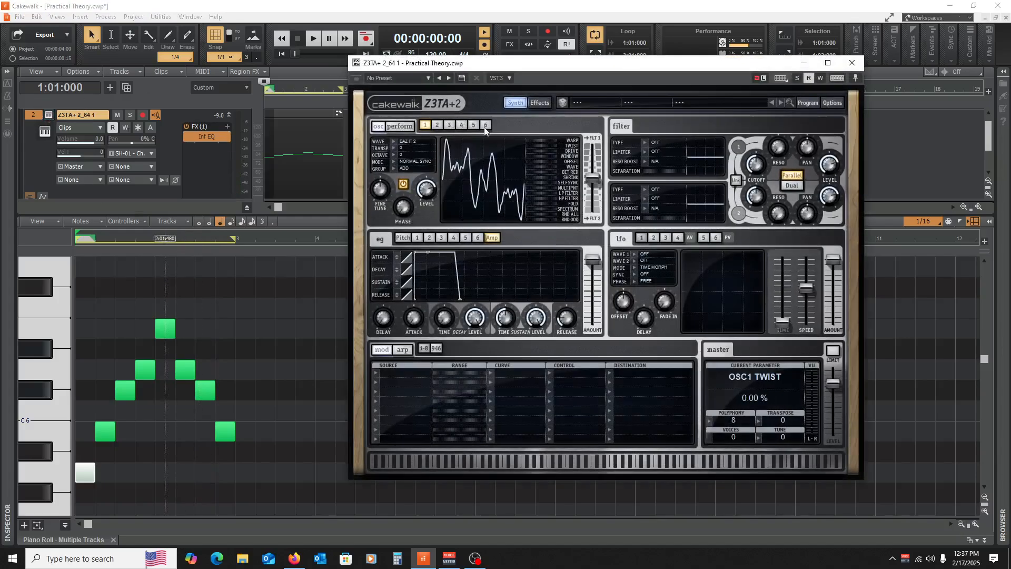
{"action": "left_click", "coordinate": [396, 141]}
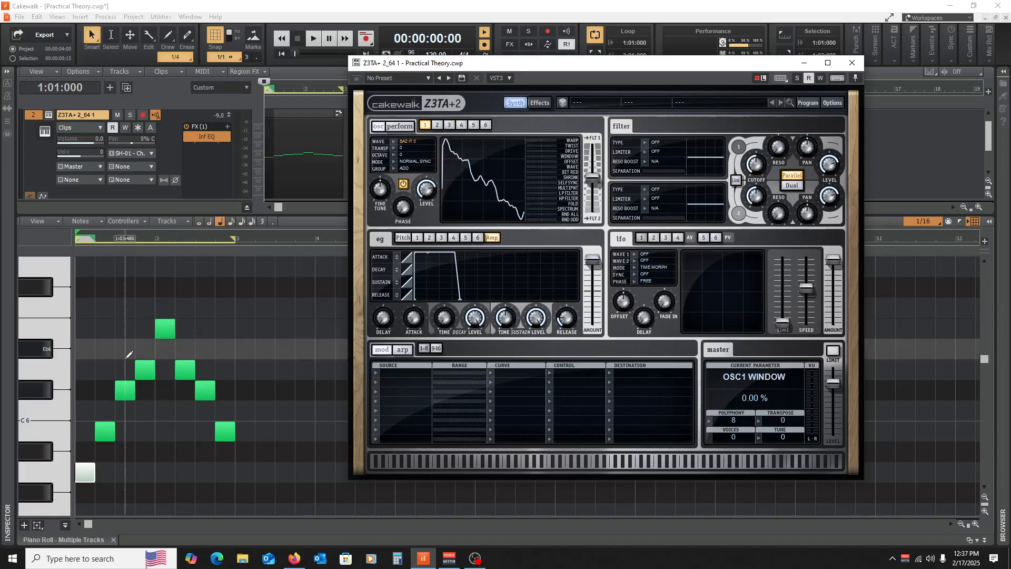
{"action": "left_click", "coordinate": [34, 469]}
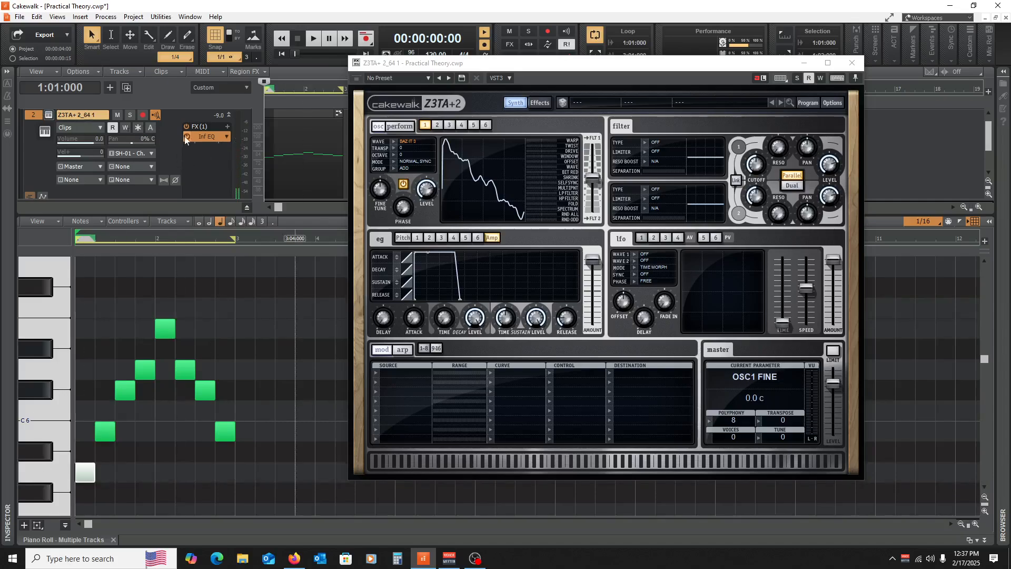
Examine the BAZ IT 3 wave's spectrum in Inf EQ while sounding the first melody note.
{"action": "double_click", "coordinate": [204, 137]}
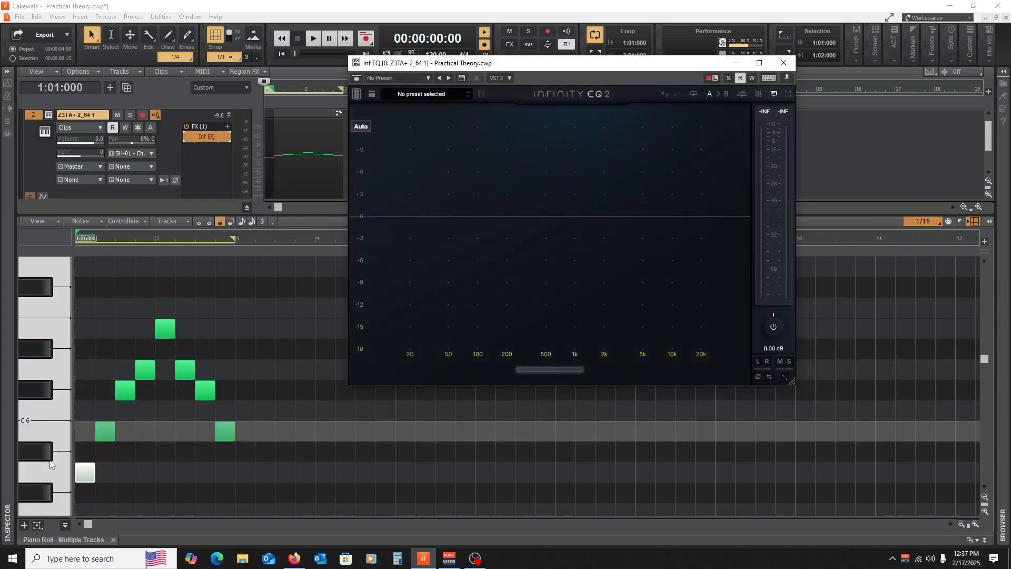
{"action": "left_click", "coordinate": [43, 471]}
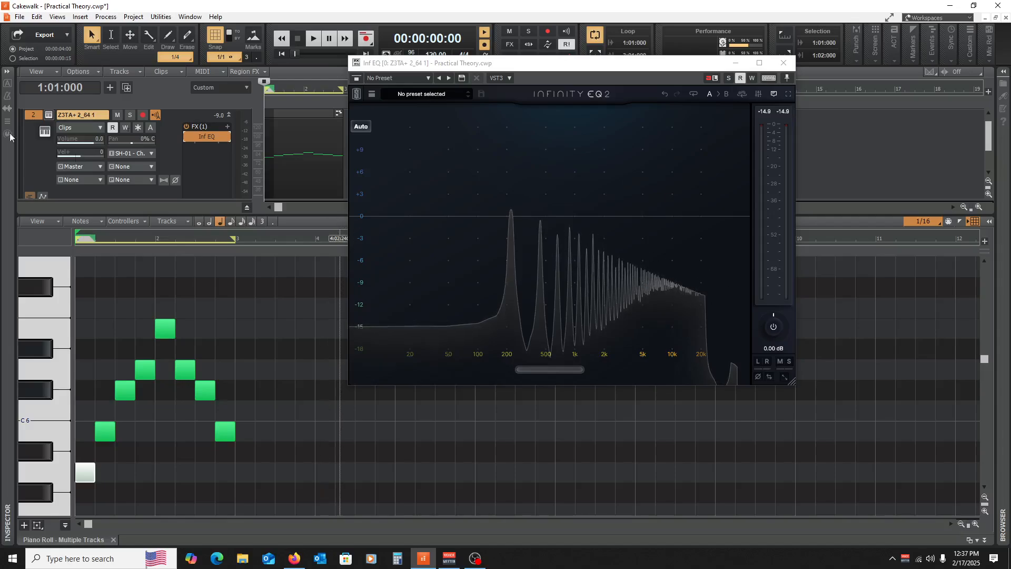
Reopen the Z3TA+2 synth, set filter 1's type to 12 dB/OCT LPF and switch the filter routing to Dual.
{"action": "left_click", "coordinate": [49, 116]}
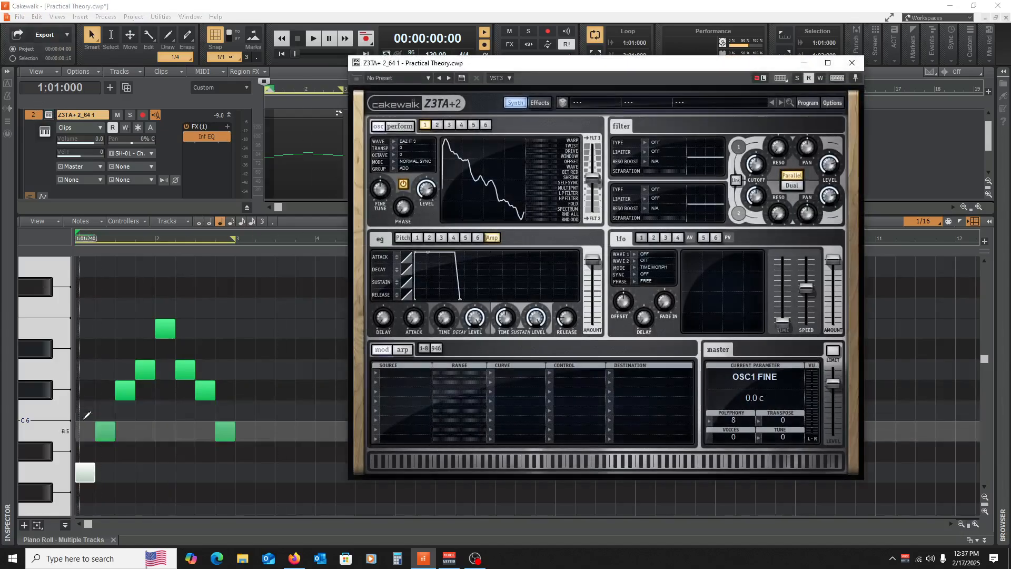
{"action": "left_click", "coordinate": [27, 463]}
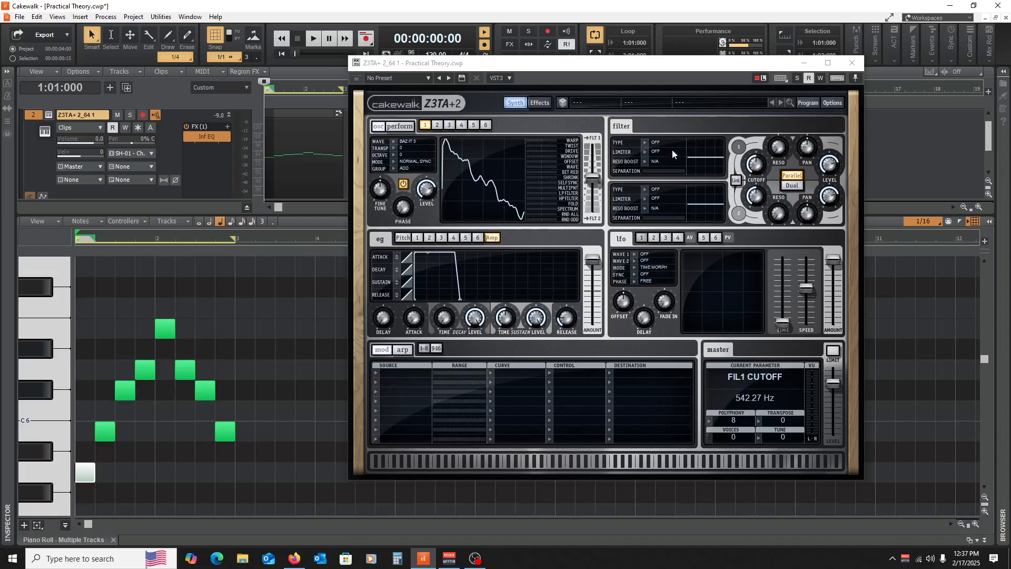
{"action": "left_click", "coordinate": [658, 143]}
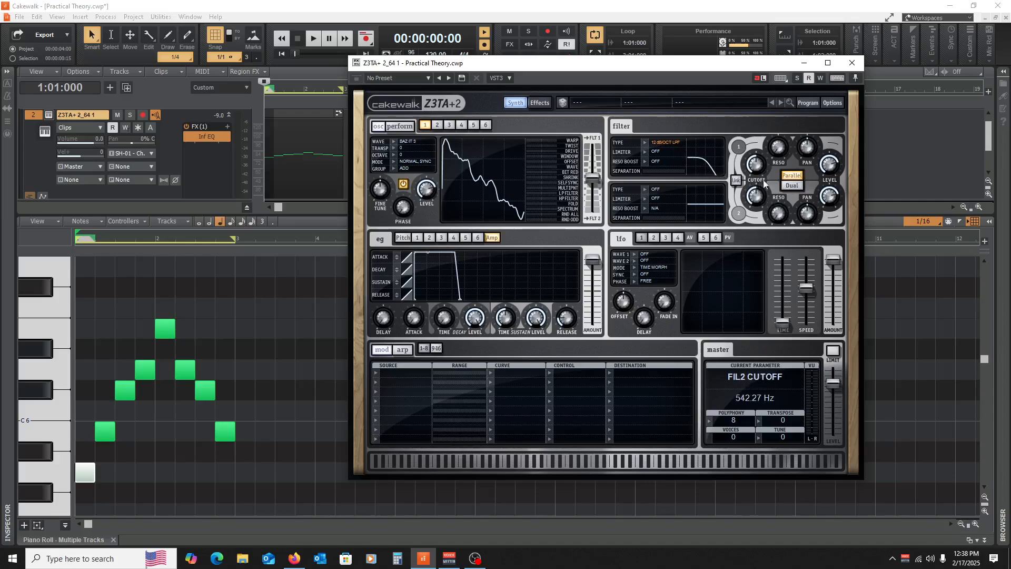
{"action": "left_click", "coordinate": [790, 188]}
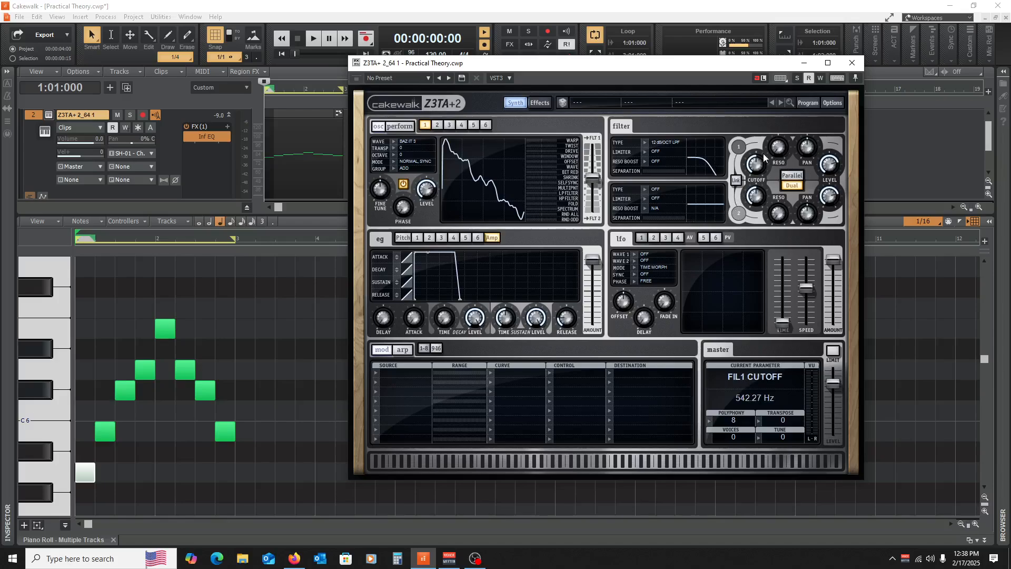
Raise filter 1's cutoff slightly and play the melody to hear the low-pass effect.
{"action": "left_click_drag", "start_coordinate": [754, 174], "coordinate": [765, 141]}
{"action": "key", "text": "space"}
{"action": "key", "text": "space"}
Set filter 2's type to 12 dB/OCT HPF.
{"action": "left_click", "coordinate": [757, 201]}
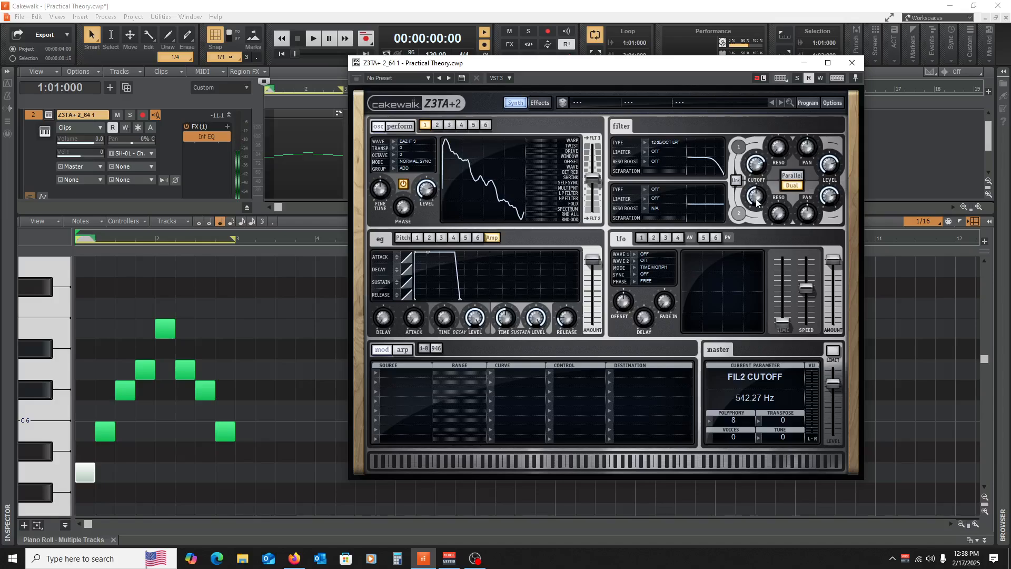
{"action": "left_click", "coordinate": [670, 190]}
{"action": "left_click", "coordinate": [672, 192]}
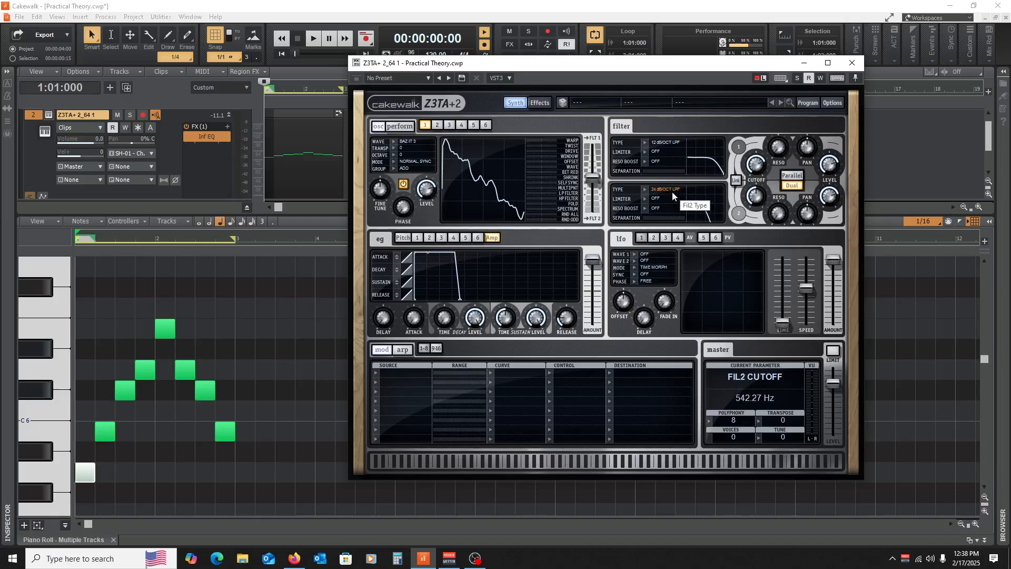
{"action": "left_click", "coordinate": [667, 191]}
{"action": "left_click", "coordinate": [664, 189]}
Adjust filter 2's cutoff while the melody plays.
{"action": "key", "text": "space"}
{"action": "left_click_drag", "start_coordinate": [757, 195], "coordinate": [760, 226]}
{"action": "key", "text": "space"}
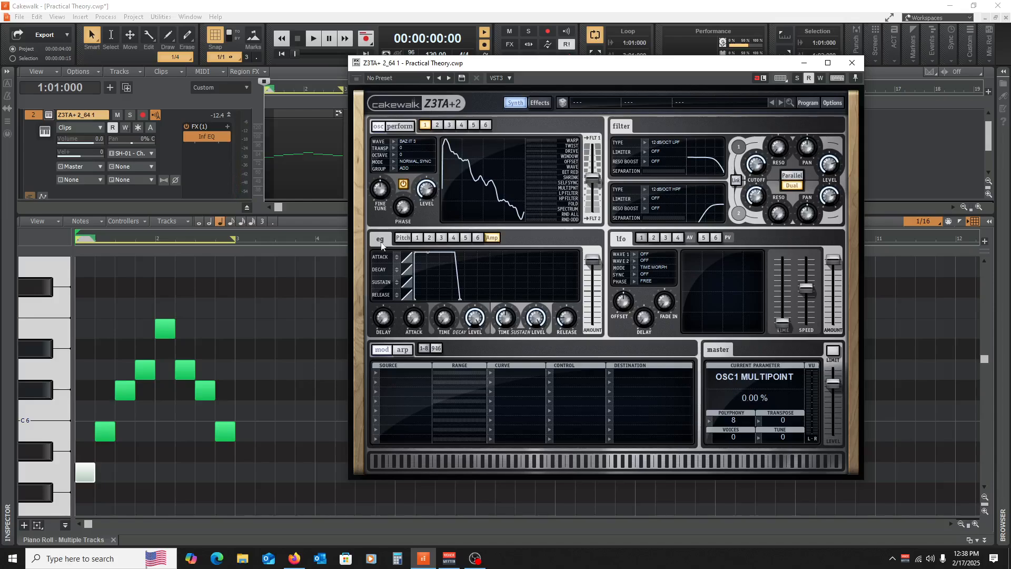
Review the band filter settings of the Sonitus Equalizer on the ANA 2 track and close it.
{"action": "scroll", "coordinate": [213, 166], "scroll_direction": "up", "scroll_amount": 1}
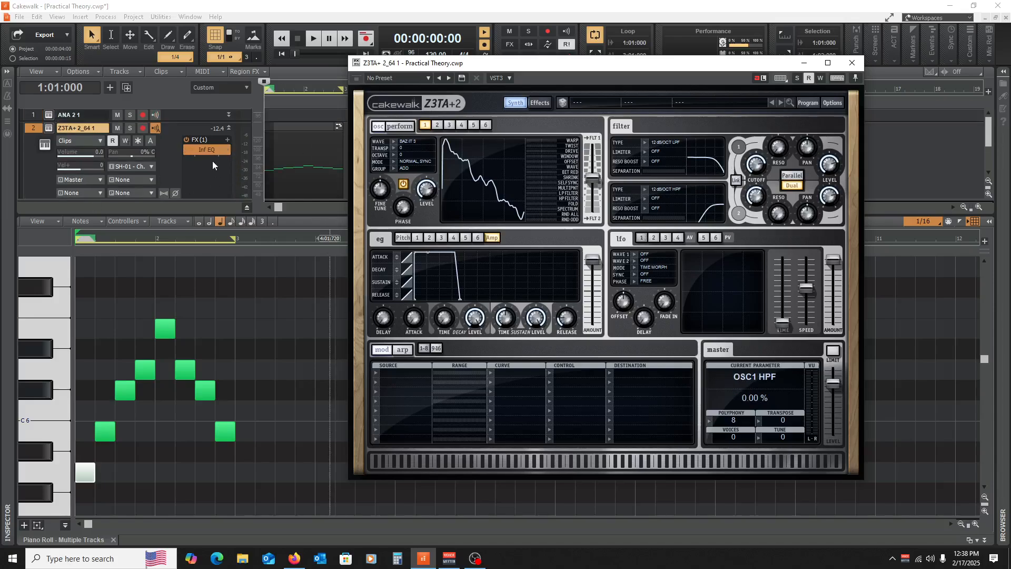
{"action": "left_click_drag", "start_coordinate": [203, 121], "coordinate": [194, 181]}
{"action": "double_click", "coordinate": [208, 137]}
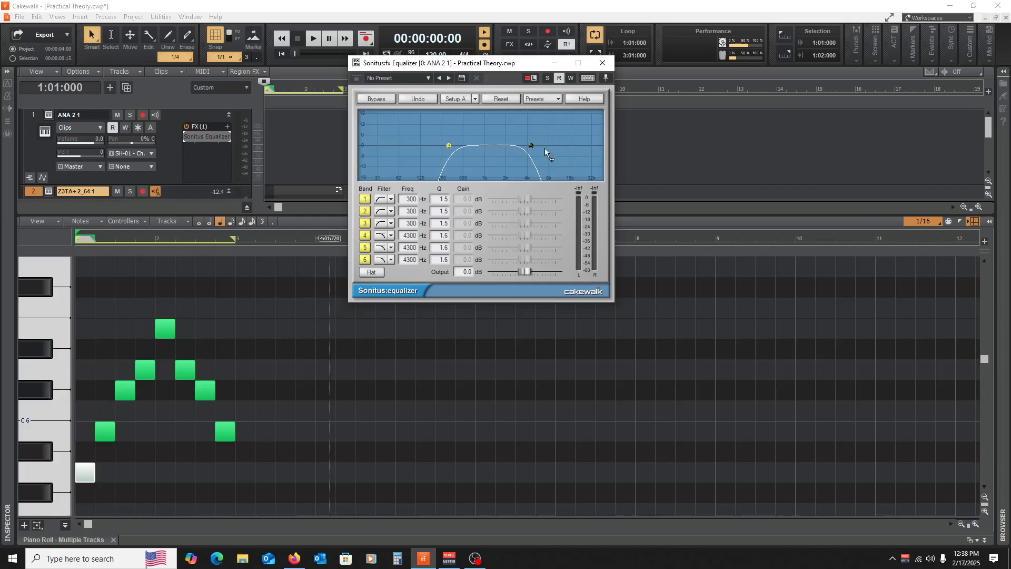
{"action": "left_click", "coordinate": [603, 62]}
Open the Z3TA+2 track's Inf EQ, sound a note to examine the filtered spectrum and close the equalizer.
{"action": "scroll", "coordinate": [369, 158], "scroll_direction": "down", "scroll_amount": 2}
{"action": "double_click", "coordinate": [206, 174]}
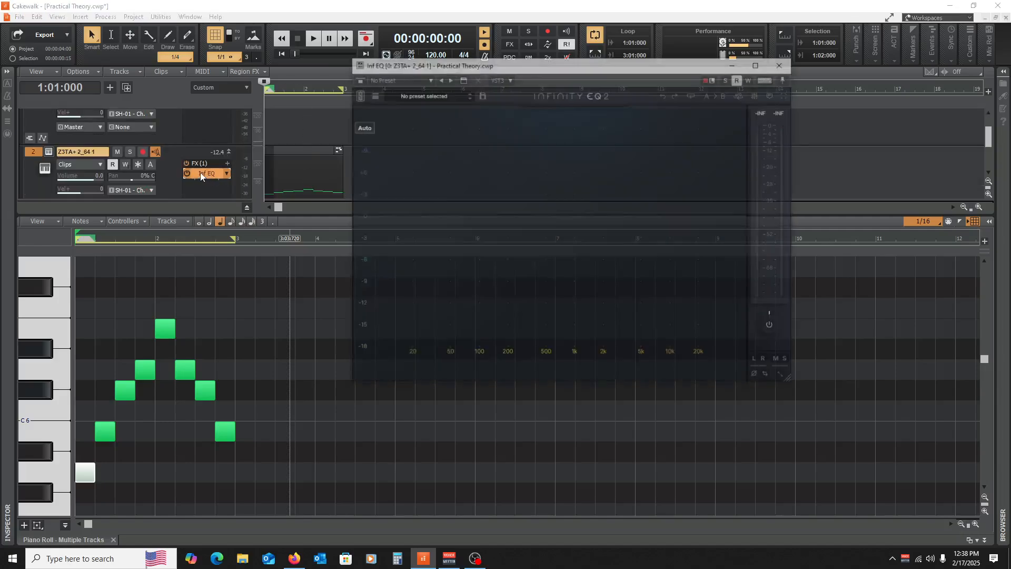
{"action": "left_click", "coordinate": [45, 471]}
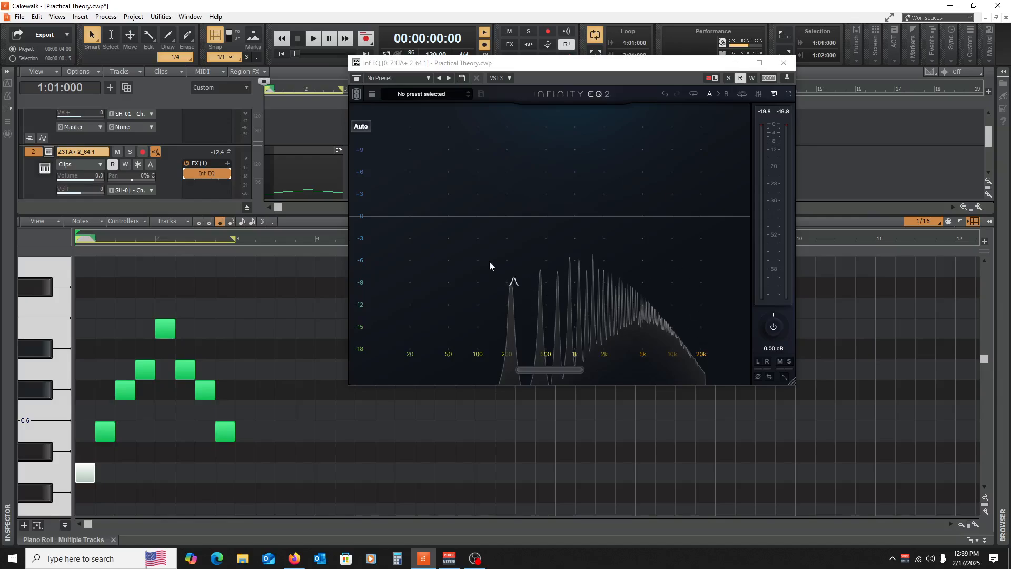
{"action": "left_click", "coordinate": [784, 63]}
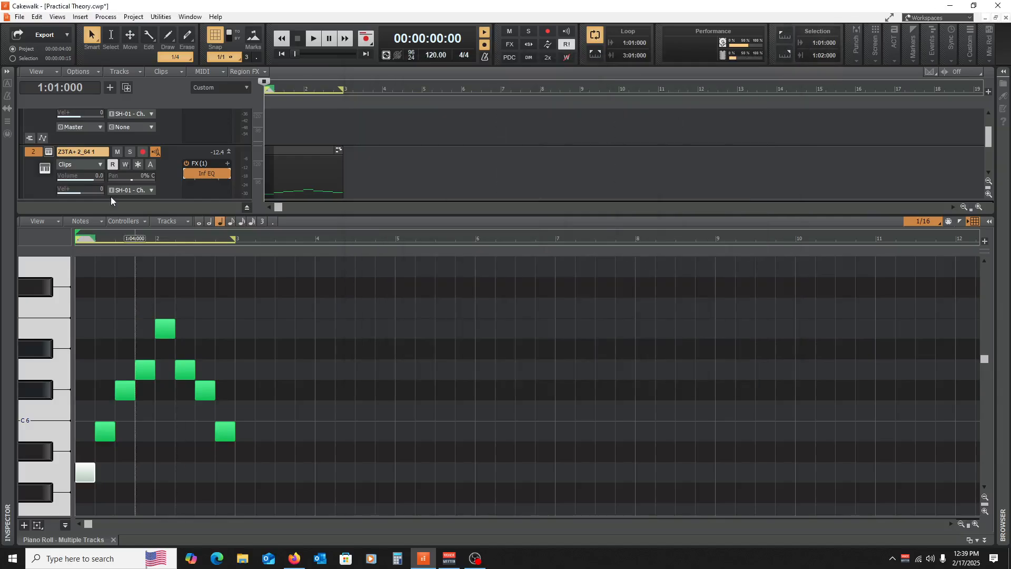
{"action": "scroll", "coordinate": [319, 164], "scroll_direction": "down", "scroll_amount": 1}
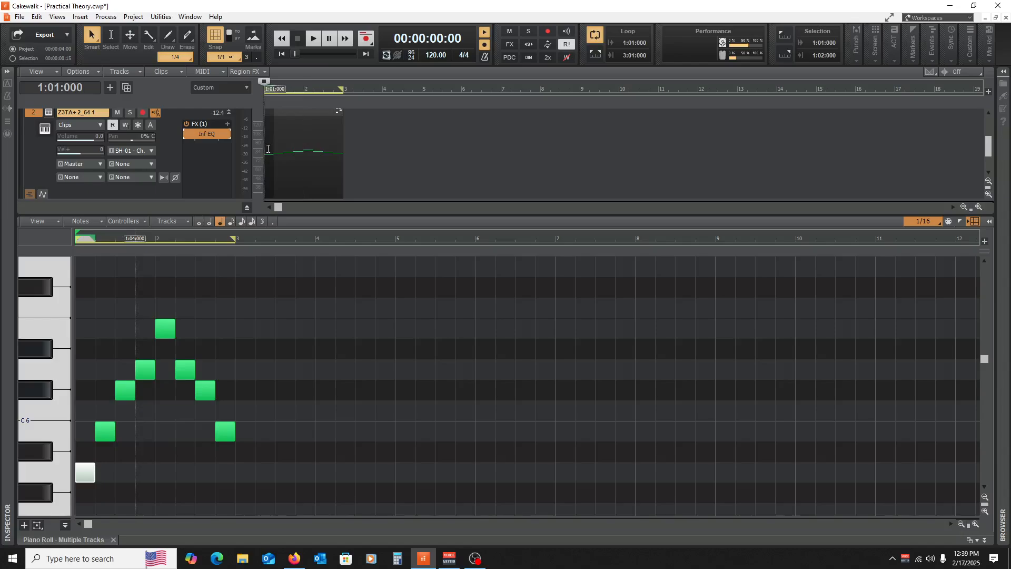
{"action": "double_click", "coordinate": [207, 134]}
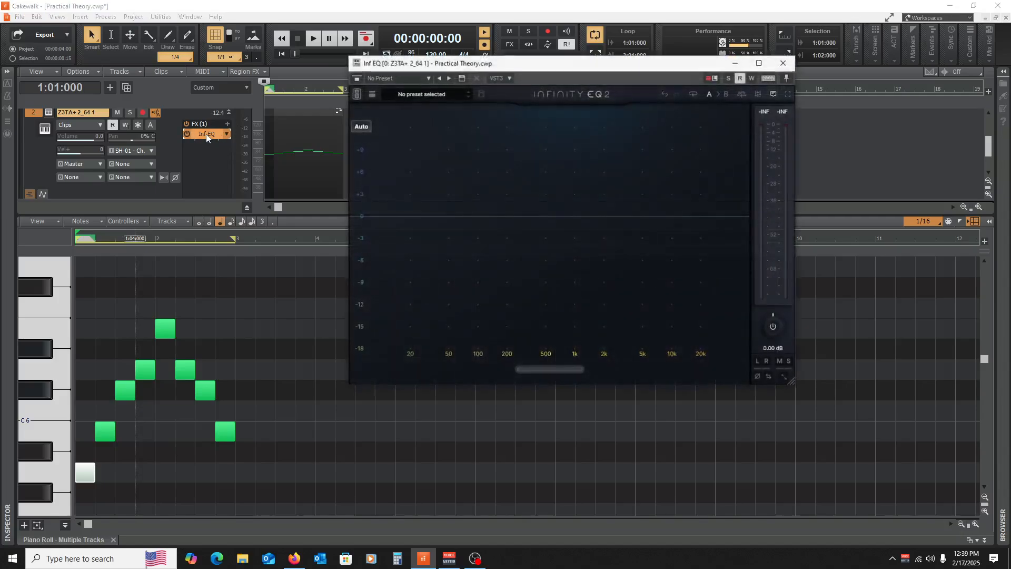
{"action": "left_click", "coordinate": [793, 67]}
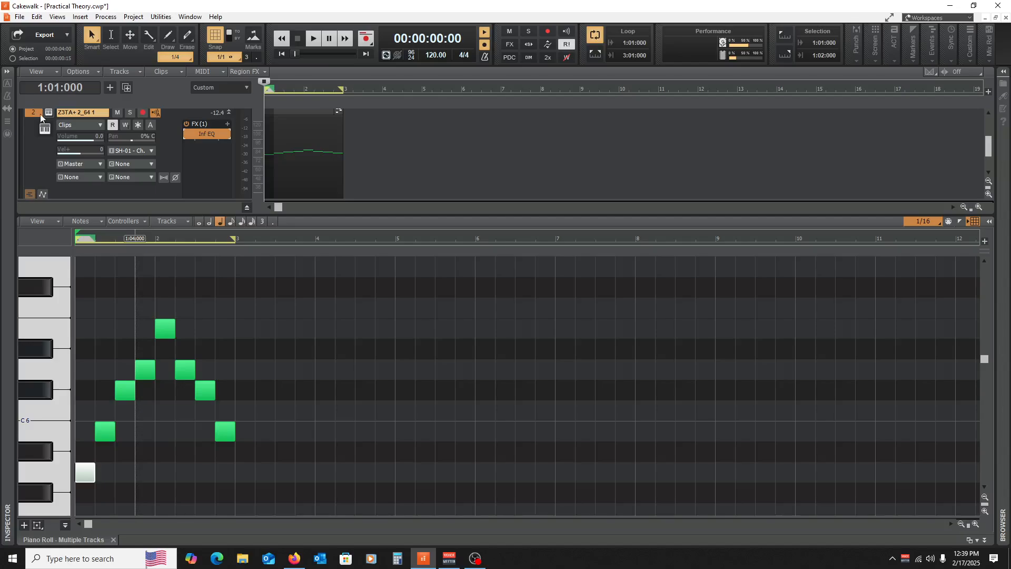
Reopen the Z3TA+2 synth and change oscillator 1's wave to DISTO 1.
{"action": "left_click", "coordinate": [45, 127]}
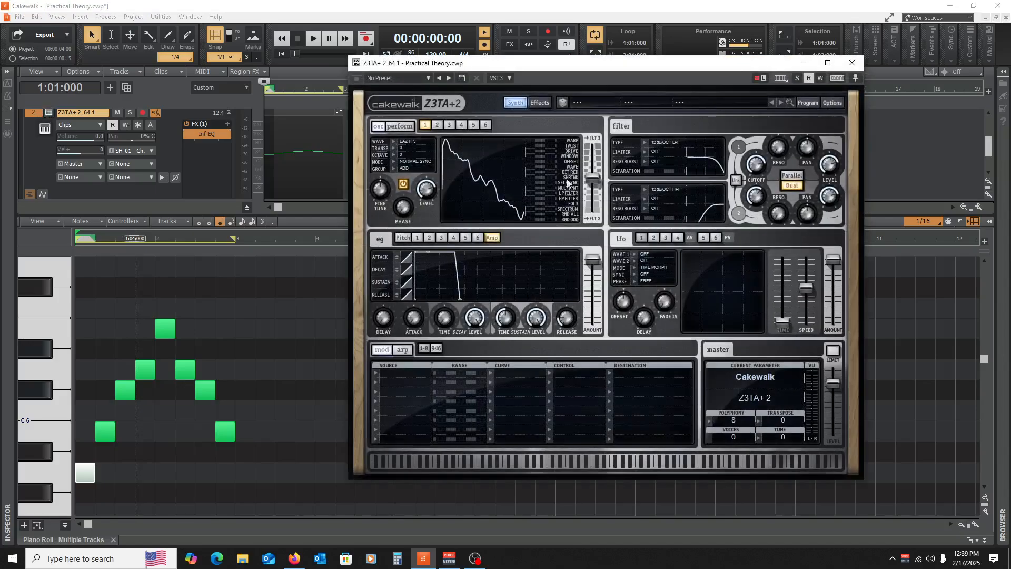
{"action": "left_click", "coordinate": [411, 142]}
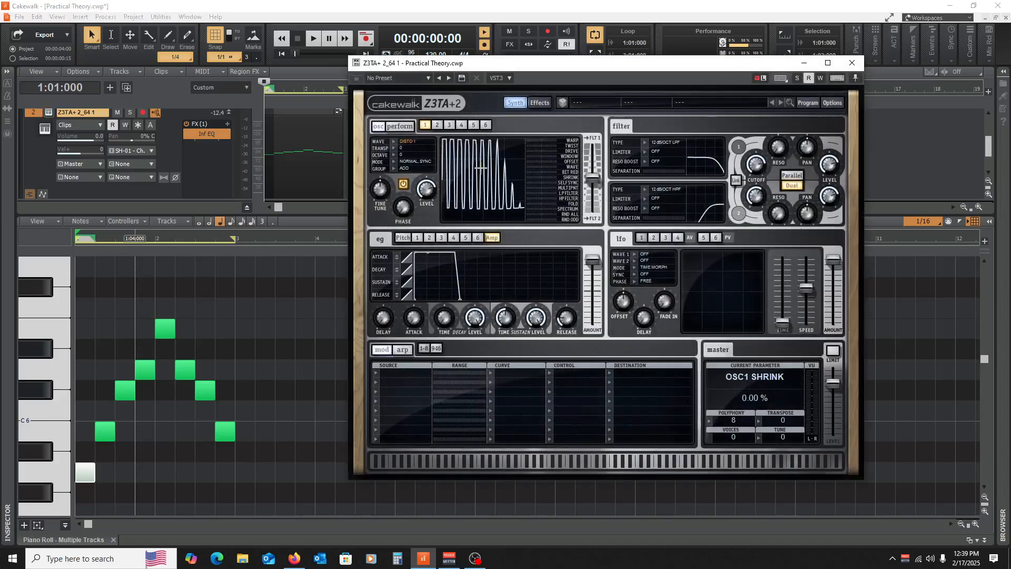
Set filter 2's cutoff to about 424 Hz while sounding individual notes on the piano roll keyboard.
{"action": "left_click", "coordinate": [42, 470]}
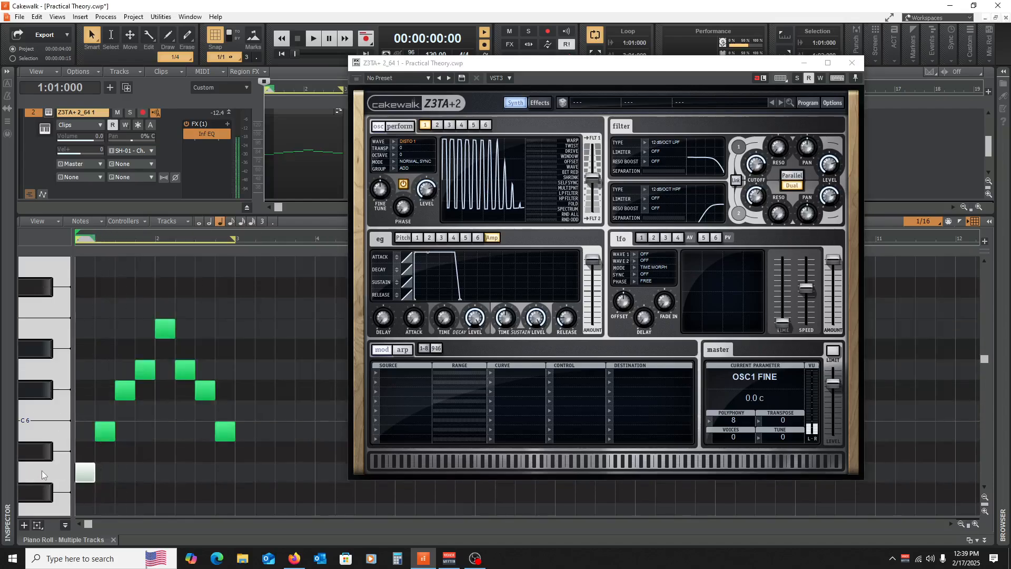
{"action": "left_click_drag", "start_coordinate": [758, 165], "coordinate": [760, 212]}
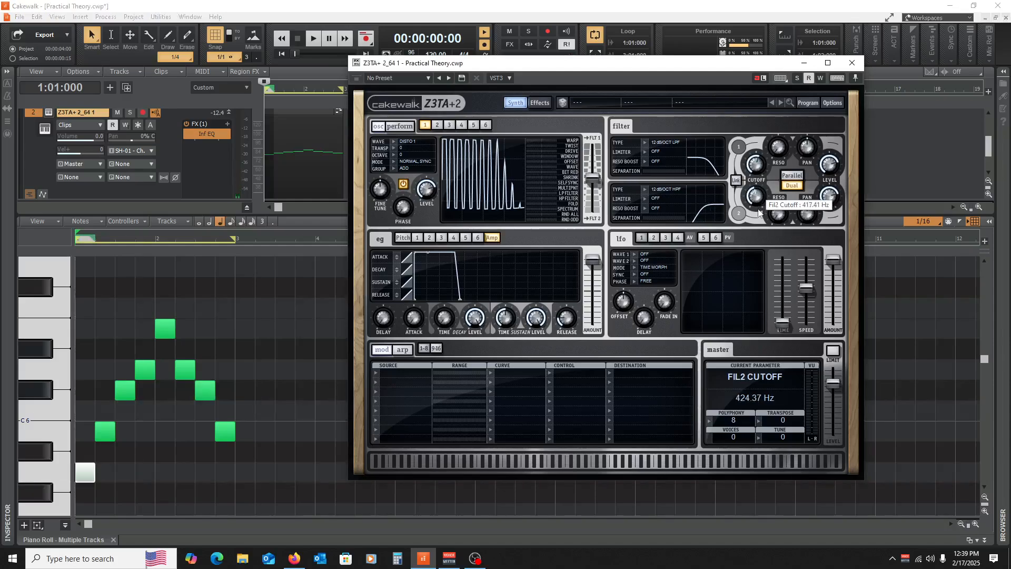
{"action": "left_click_drag", "start_coordinate": [33, 476], "coordinate": [34, 314]}
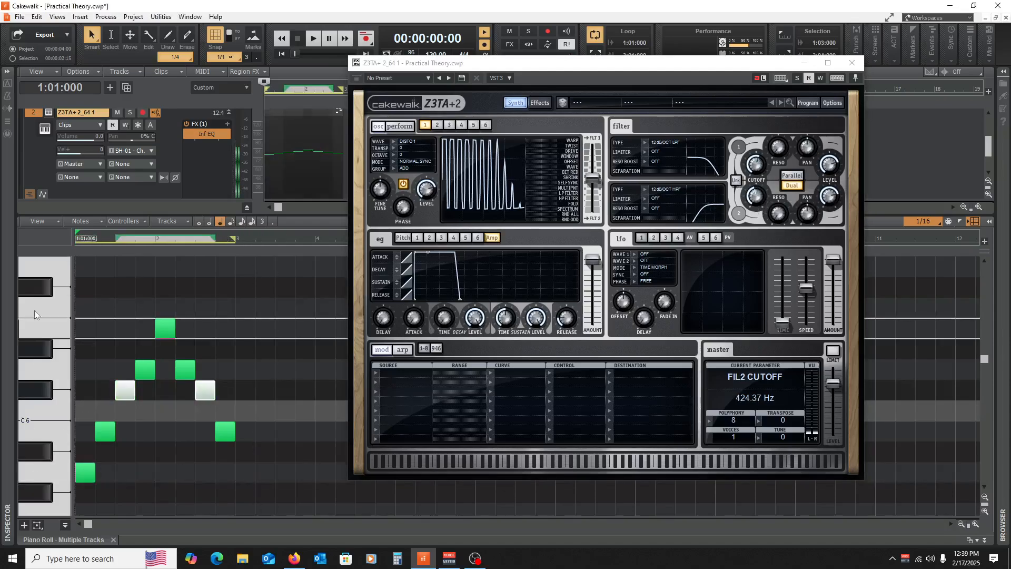
{"action": "left_click", "coordinate": [33, 328]}
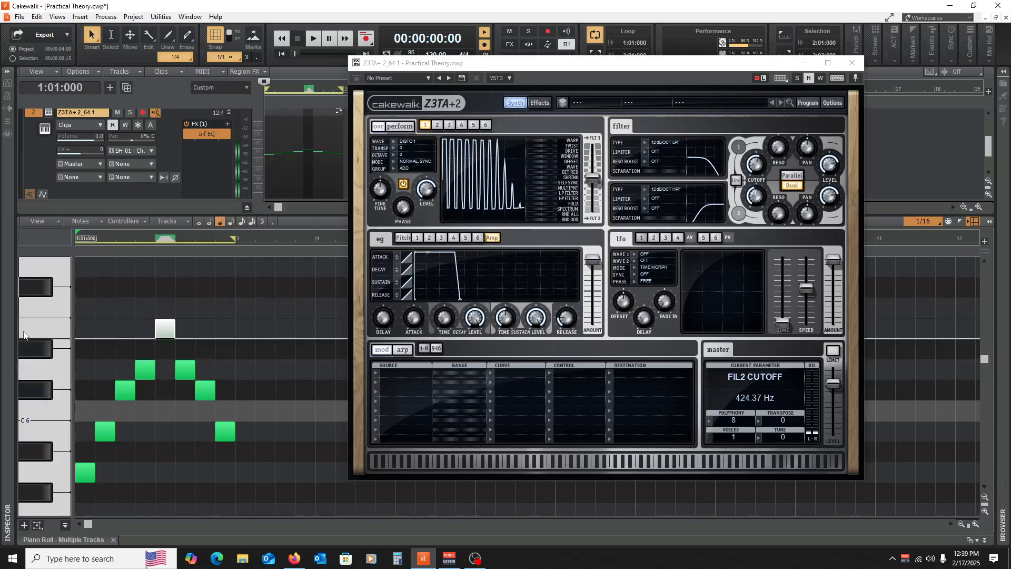
Play the melody while adjusting filter 1's cutoff, and stop playback.
{"action": "key", "text": "space"}
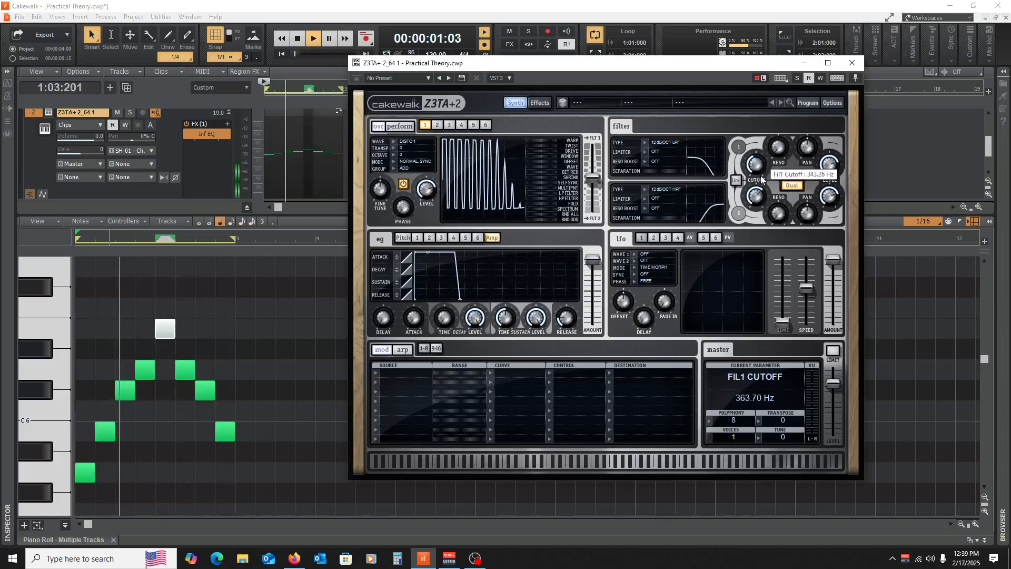
{"action": "key", "text": "space"}
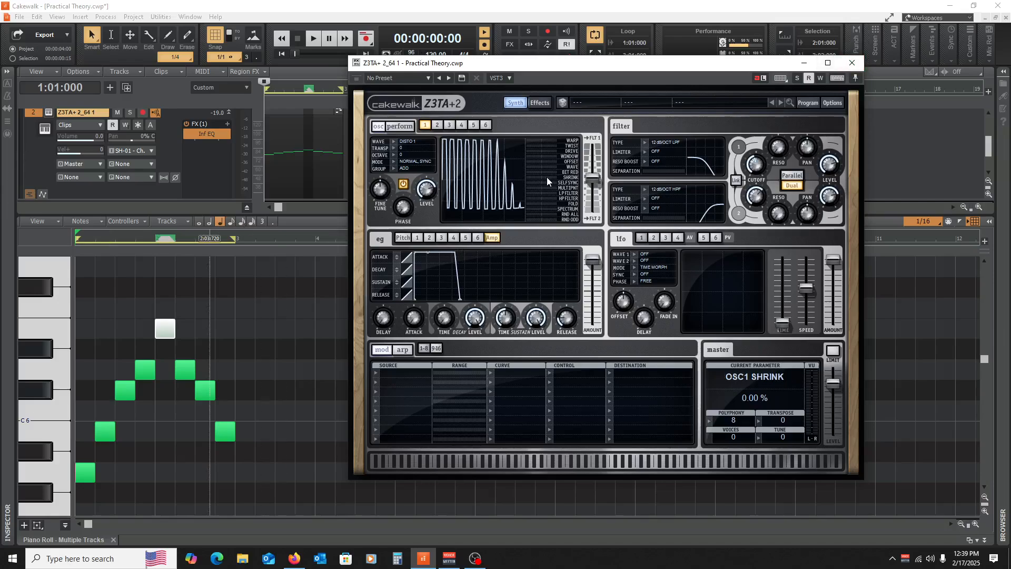
{"action": "left_click_drag", "start_coordinate": [755, 164], "coordinate": [764, 141]}
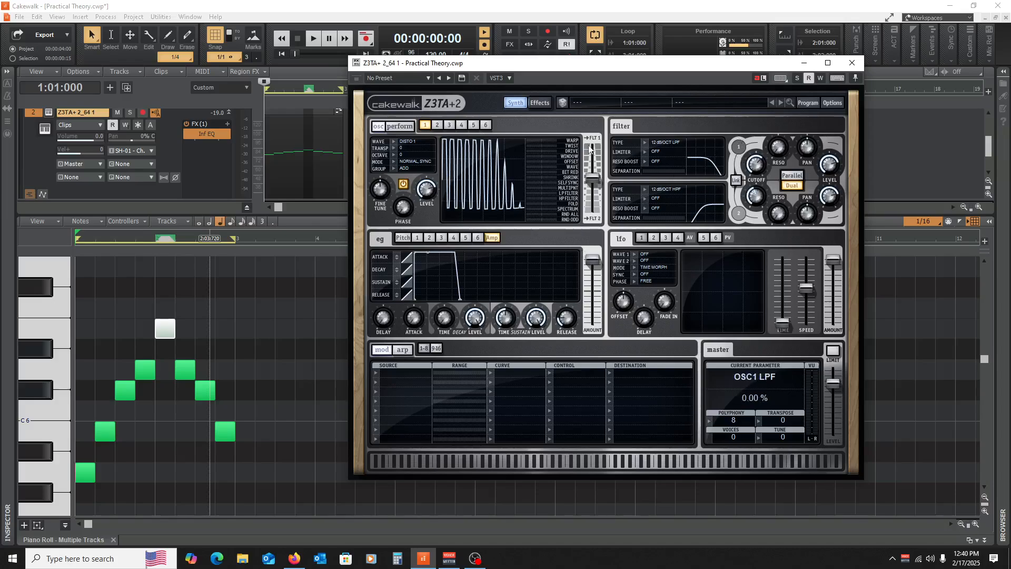
Close the Z3TA+2 synth, enlarge the track area and collapse the ANA 2 and Z3TA+2 tracks.
{"action": "left_click", "coordinate": [853, 63]}
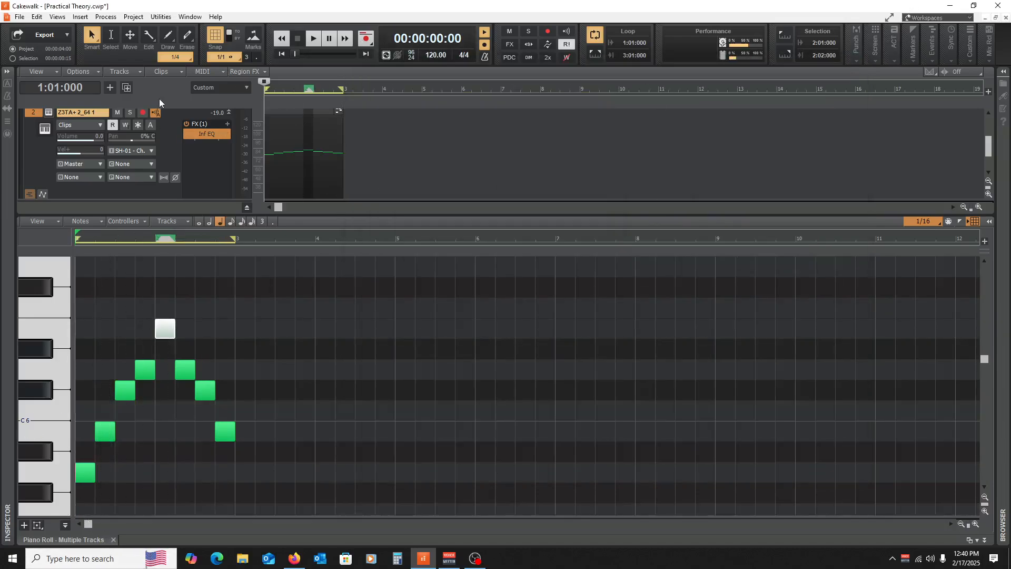
{"action": "left_click", "coordinate": [372, 133]}
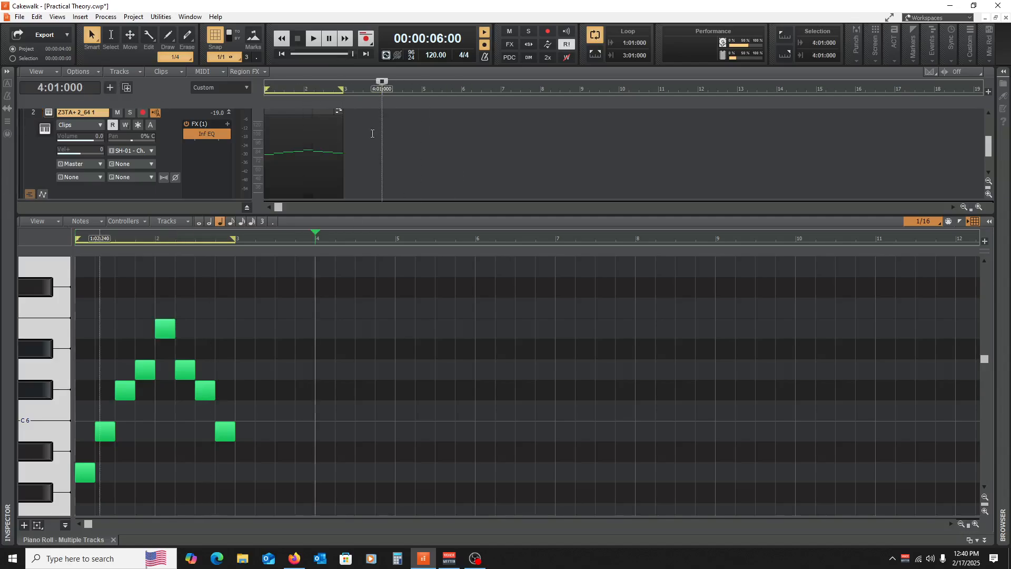
{"action": "key", "text": "w"}
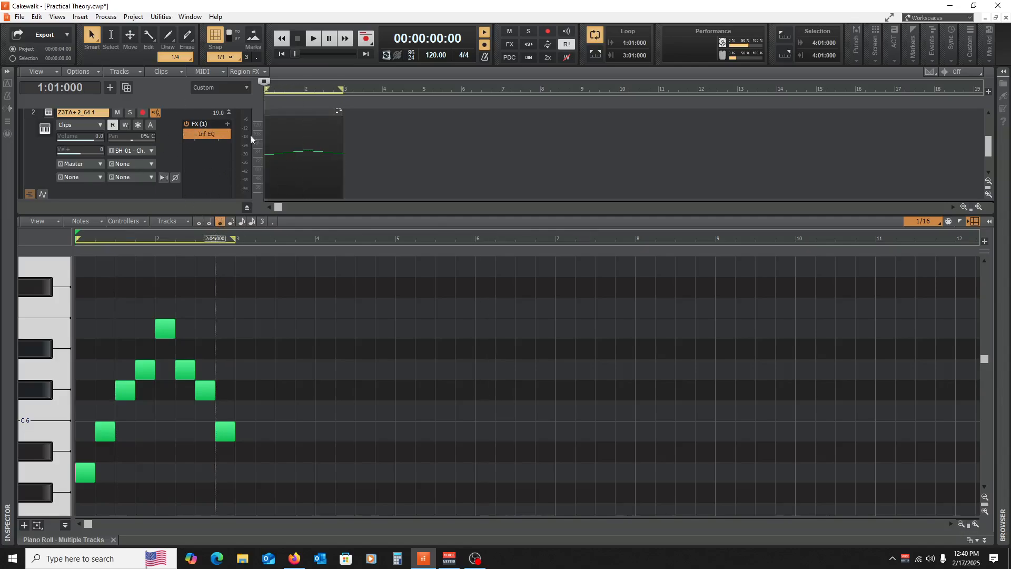
{"action": "left_click_drag", "start_coordinate": [456, 214], "coordinate": [436, 348]}
{"action": "left_click", "coordinate": [229, 108]}
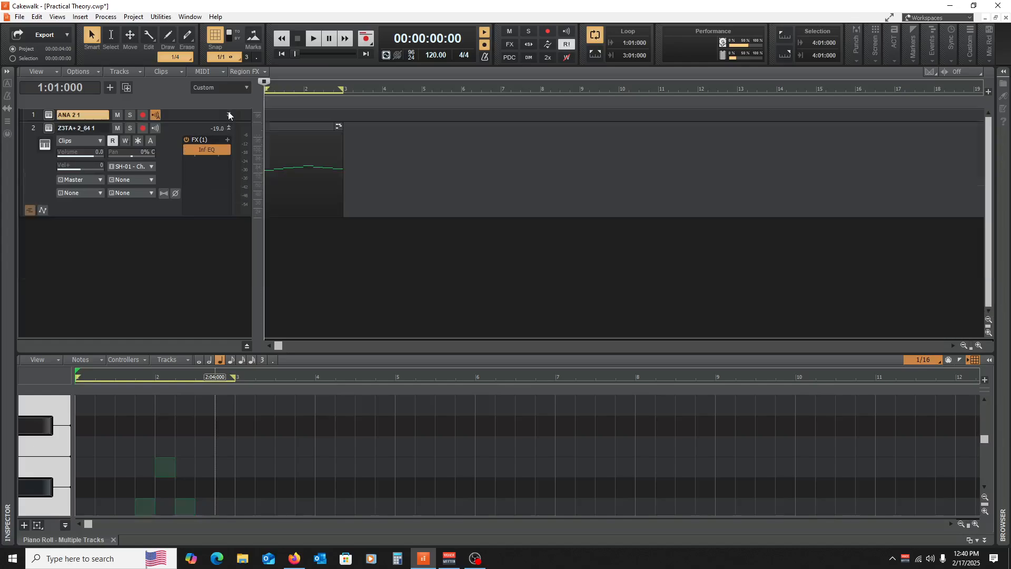
{"action": "left_click", "coordinate": [229, 128]}
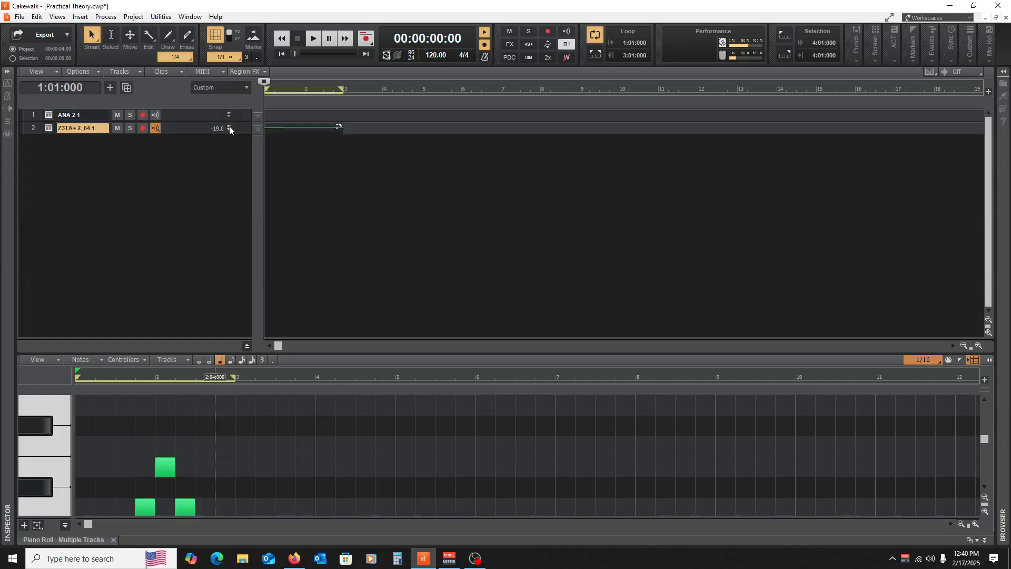
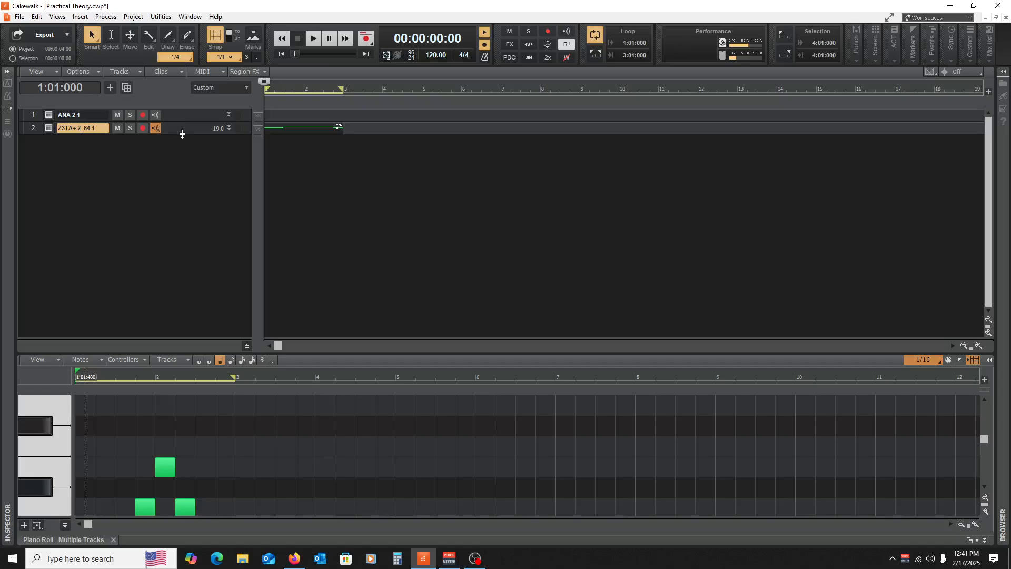
Examine the soft synths and their categories available for insertion, and dismiss the list.
{"action": "mouse_move", "coordinate": [182, 134]}
{"action": "left_mouse_down"}
{"action": "mouse_move", "coordinate": [182, 305]}
{"action": "mouse_move", "coordinate": [182, 134]}
{"action": "left_mouse_up"}
{"action": "left_click", "coordinate": [83, 21]}
{"action": "left_click", "coordinate": [108, 59]}
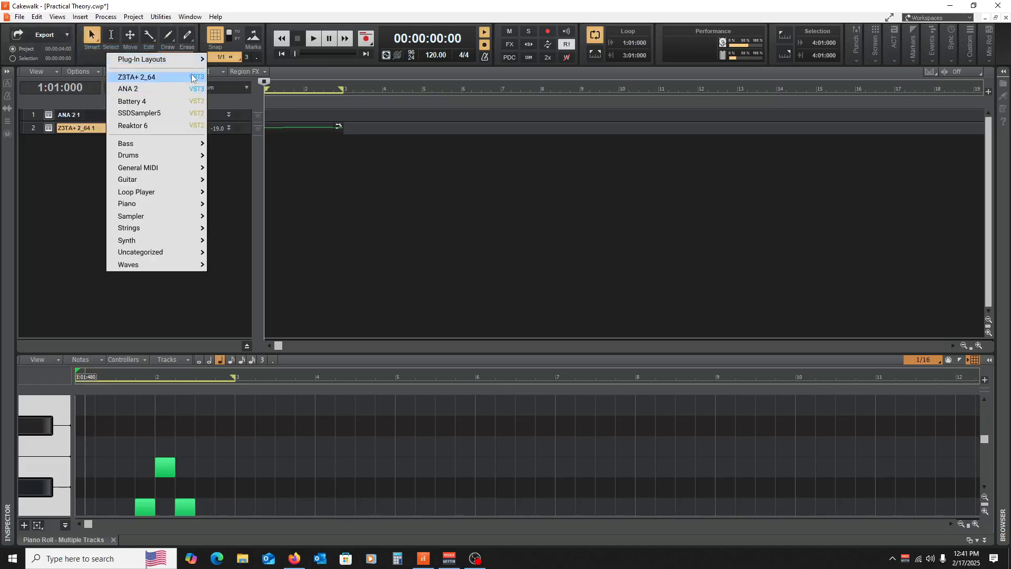
{"action": "mouse_move", "coordinate": [174, 221]}
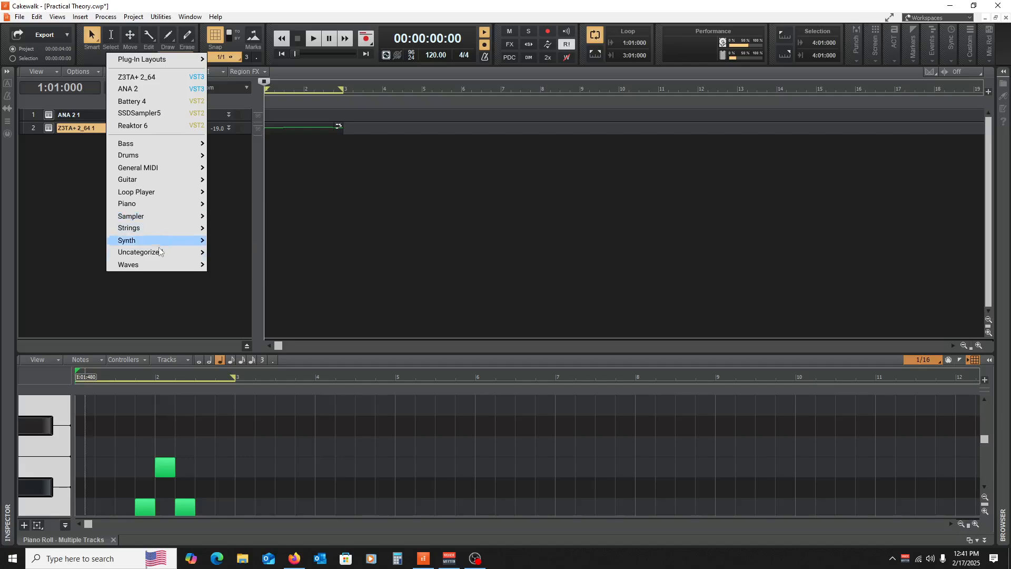
{"action": "mouse_move", "coordinate": [158, 246]}
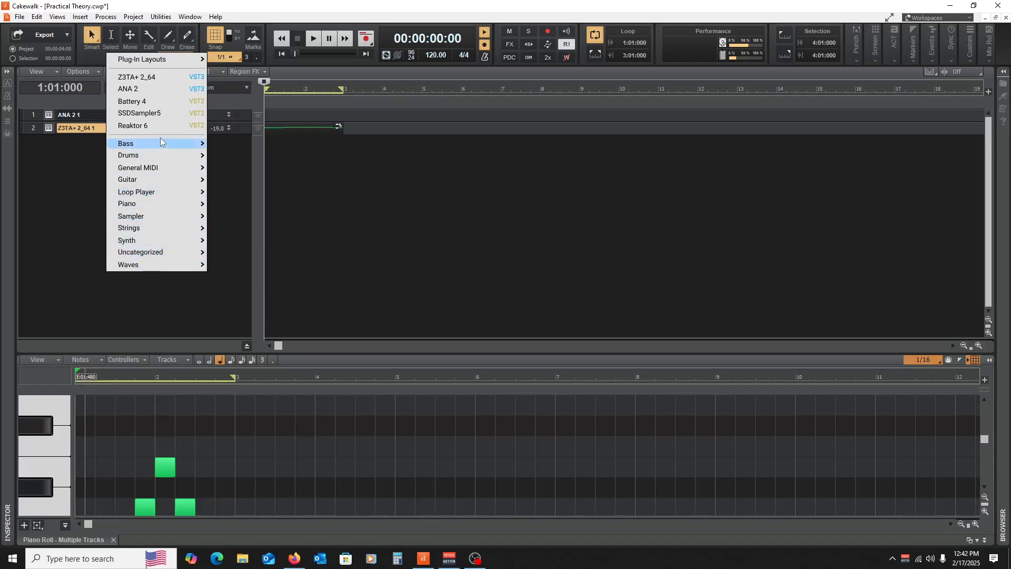
{"action": "mouse_move", "coordinate": [160, 139]}
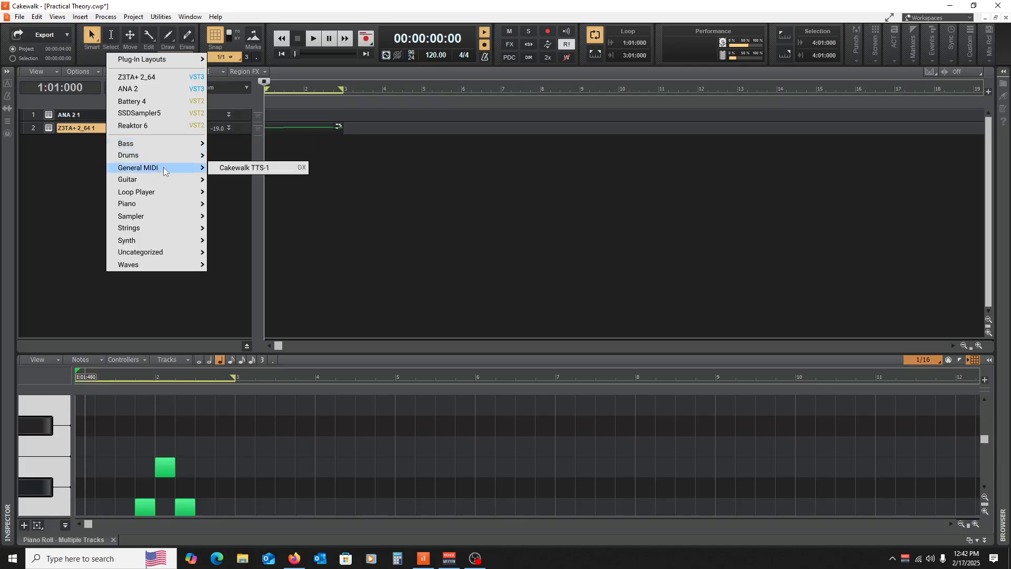
{"action": "mouse_move", "coordinate": [156, 181]}
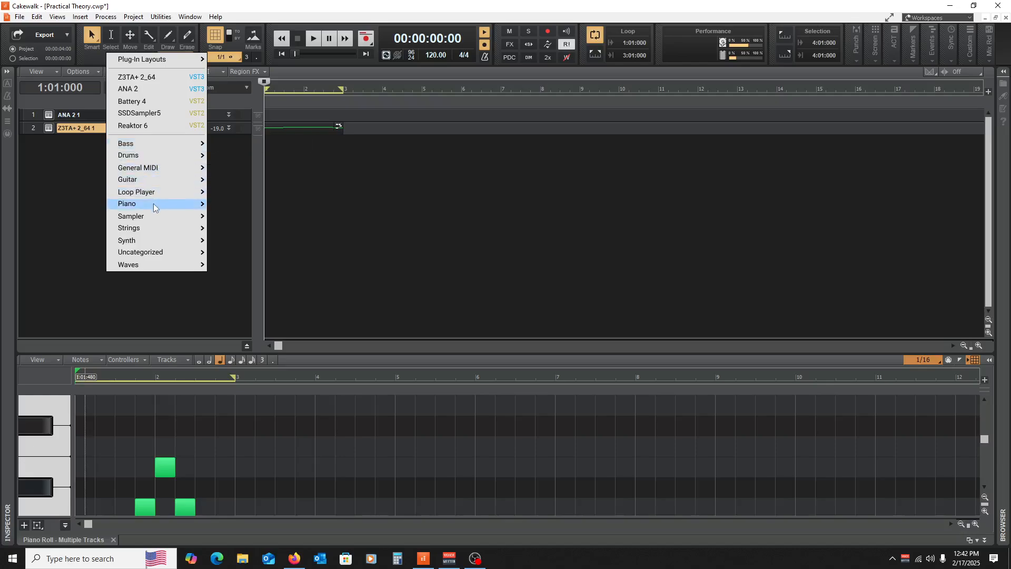
{"action": "mouse_move", "coordinate": [153, 203]}
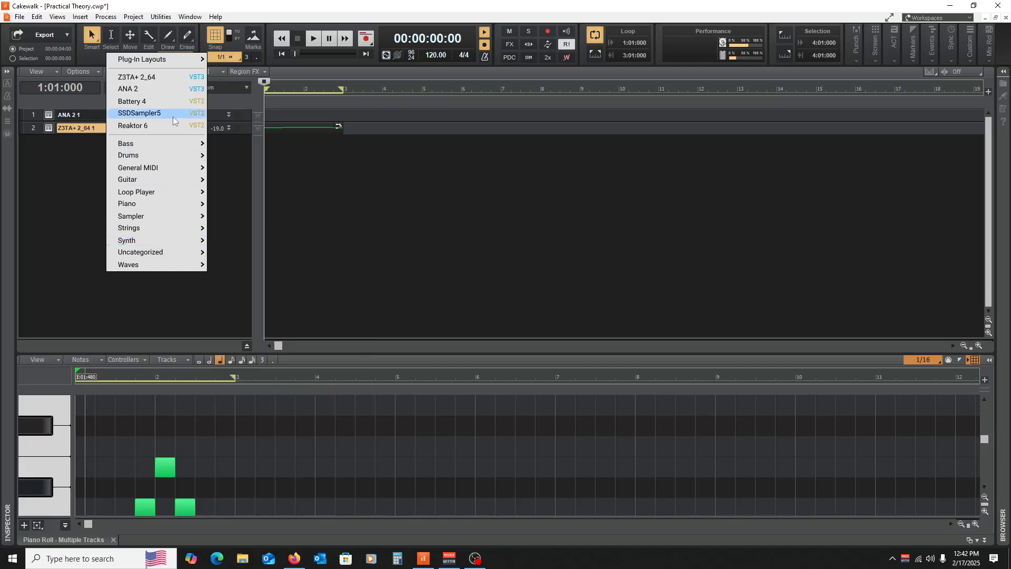
{"action": "left_click", "coordinate": [311, 208]}
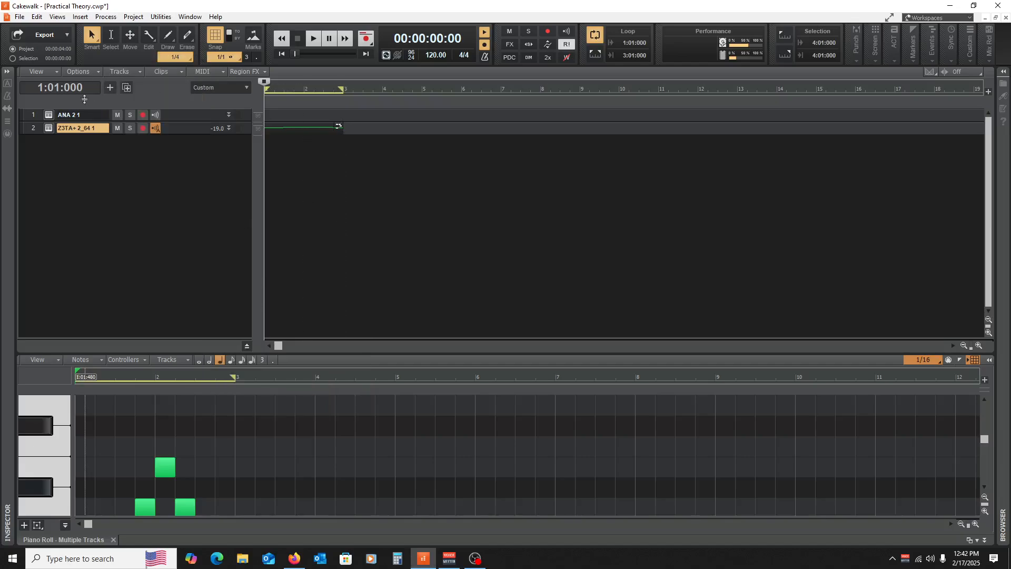
Insert the Kontakt 5 sampler as a new soft synth track.
{"action": "left_click", "coordinate": [80, 16]}
{"action": "left_click", "coordinate": [115, 50]}
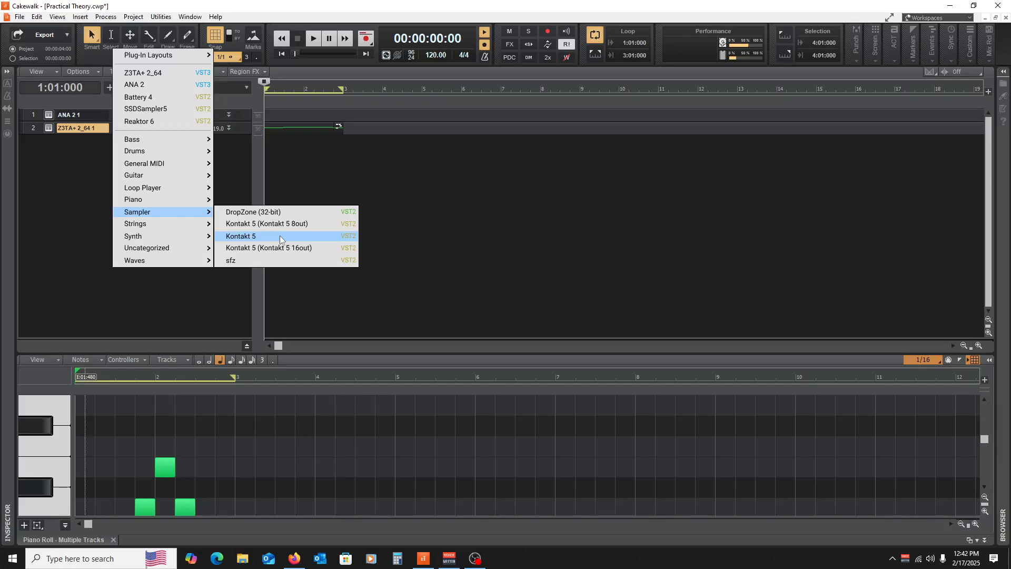
{"action": "left_click", "coordinate": [279, 236]}
{"action": "left_click", "coordinate": [622, 182]}
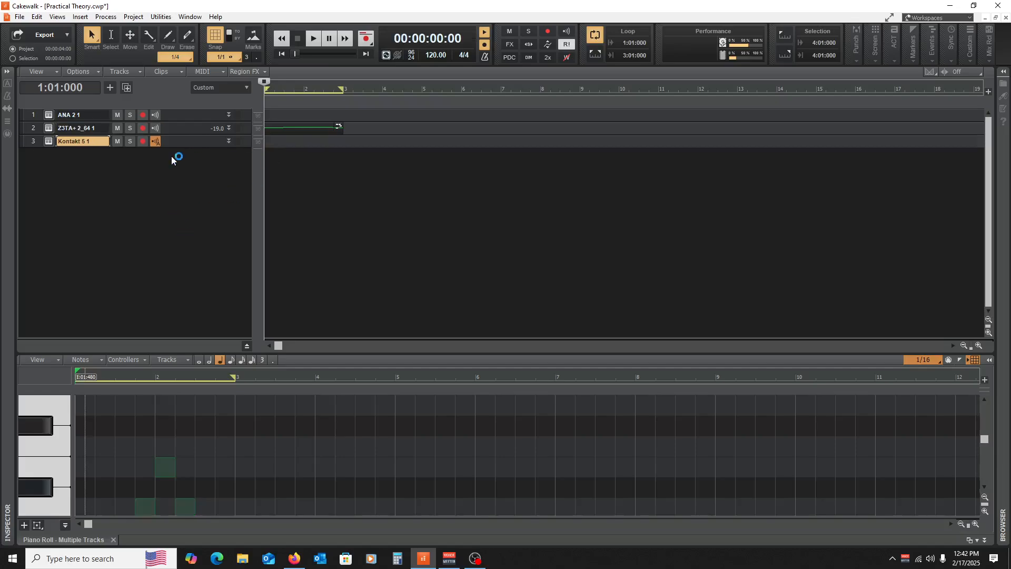
Expand the Kontakt 5 track, and set its input to the SH-01 keyboard and its output to Master.
{"action": "left_click_drag", "start_coordinate": [187, 145], "coordinate": [186, 211]}
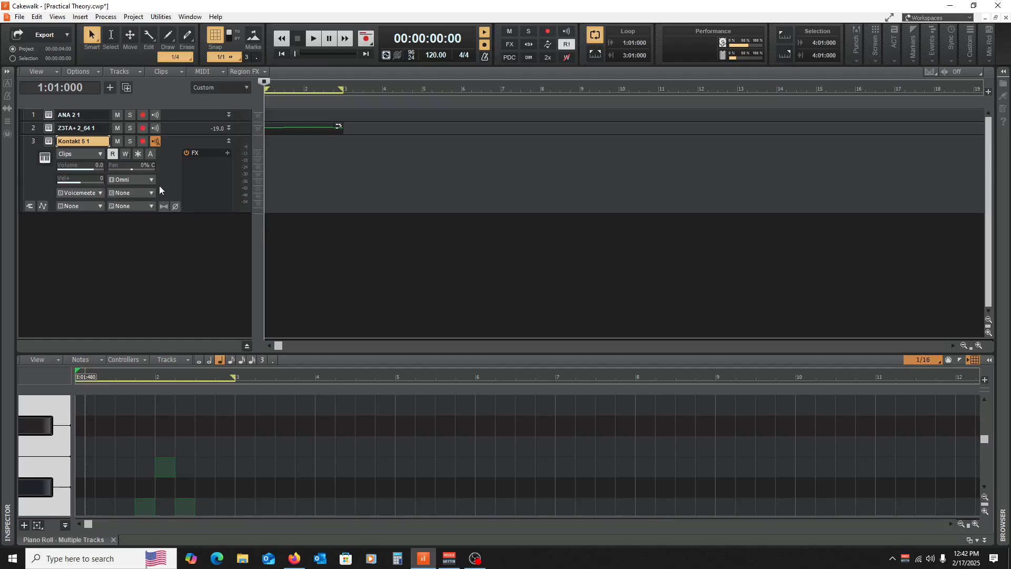
{"action": "left_click", "coordinate": [148, 179]}
{"action": "mouse_move", "coordinate": [206, 230]}
{"action": "left_click", "coordinate": [284, 236]}
{"action": "left_click", "coordinate": [75, 193]}
{"action": "left_click", "coordinate": [166, 350]}
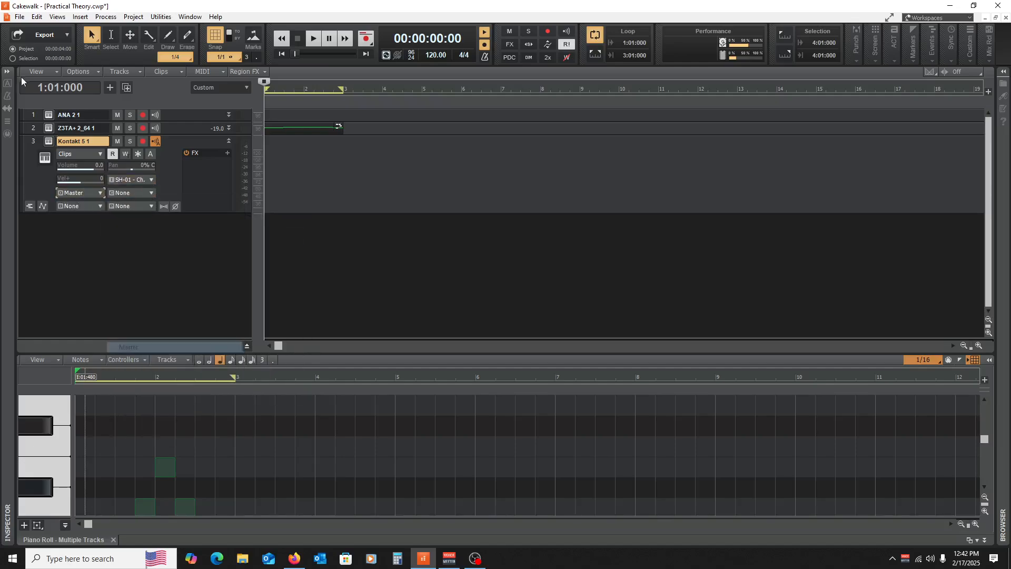
Open the Kontakt 5 window and list the instruments of the Retro Machines Mk2 library.
{"action": "left_click", "coordinate": [49, 141]}
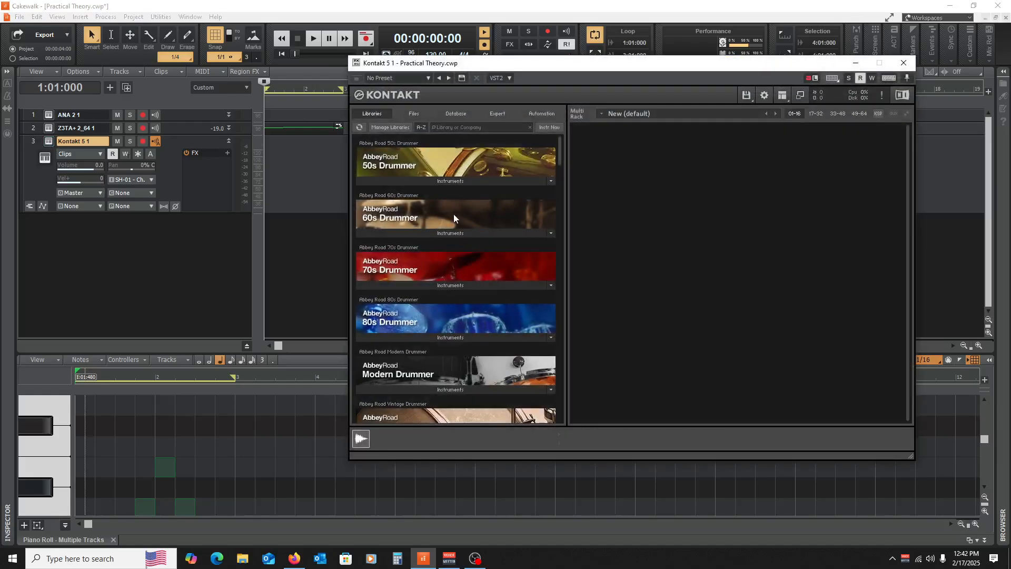
{"action": "scroll", "coordinate": [454, 214], "scroll_direction": "down", "scroll_amount": 6}
{"action": "scroll", "coordinate": [466, 255], "scroll_direction": "down", "scroll_amount": 7}
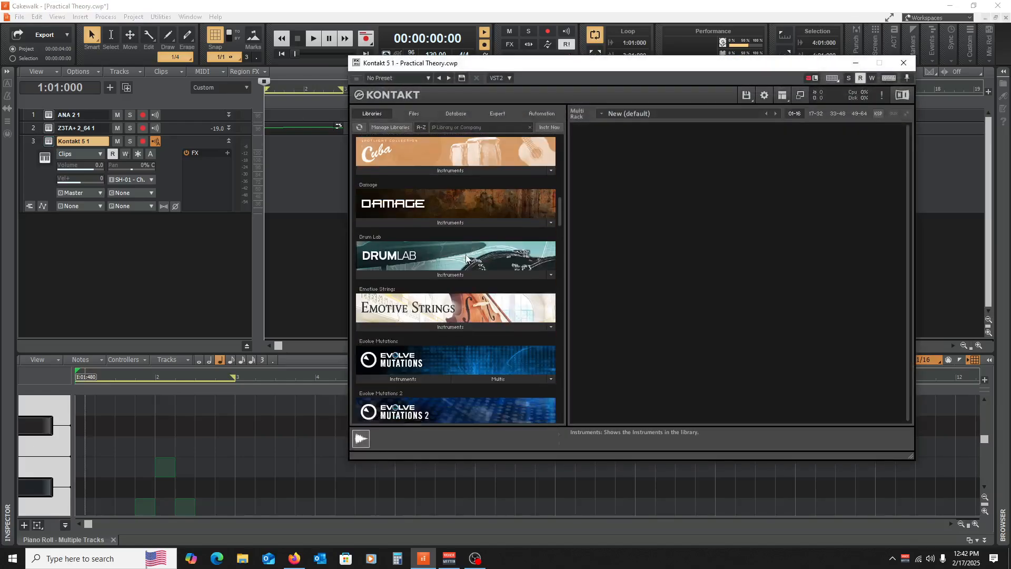
{"action": "scroll", "coordinate": [465, 254], "scroll_direction": "down", "scroll_amount": 5}
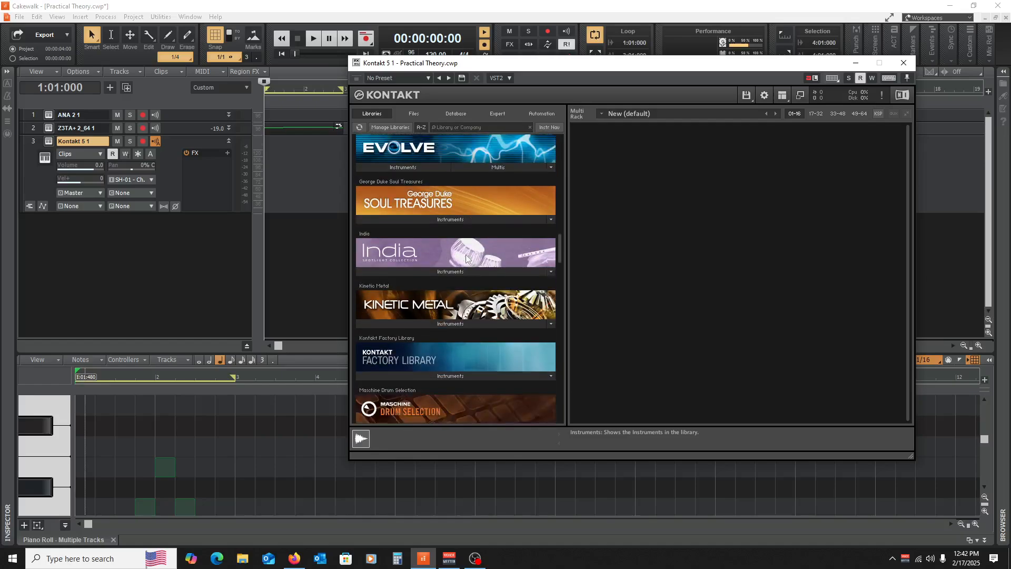
{"action": "scroll", "coordinate": [465, 254], "scroll_direction": "down", "scroll_amount": 1}
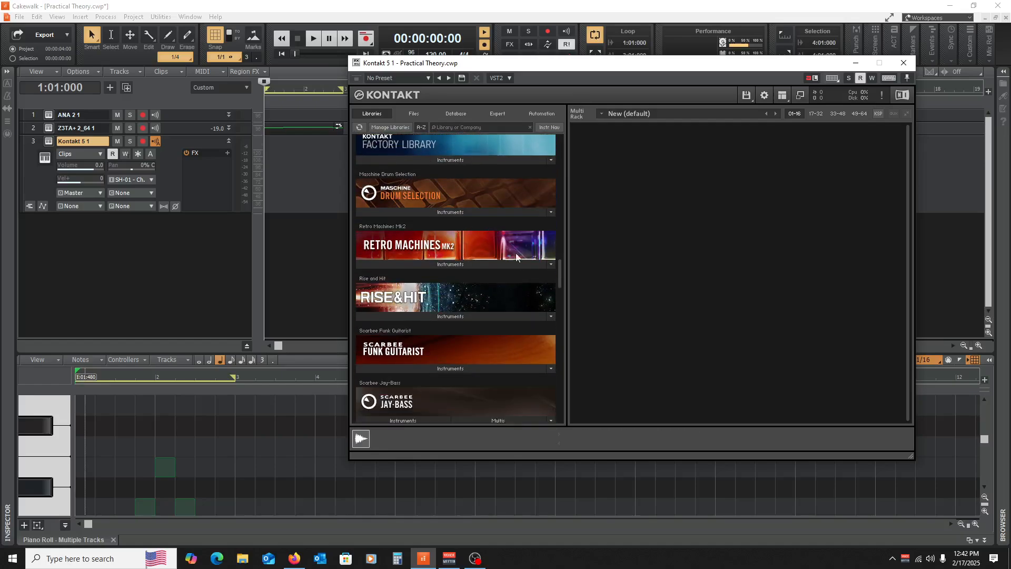
{"action": "left_click", "coordinate": [415, 265]}
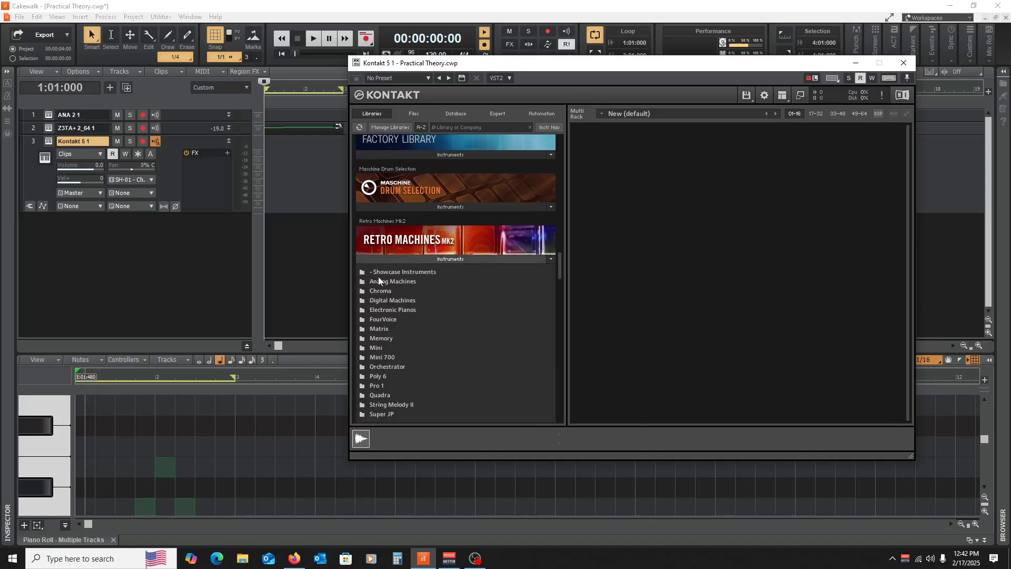
Load the Catchy Filter Bass instrument from the library's Analog Machines folder.
{"action": "scroll", "coordinate": [396, 286], "scroll_direction": "down", "scroll_amount": 4}
{"action": "scroll", "coordinate": [396, 286], "scroll_direction": "up", "scroll_amount": 2}
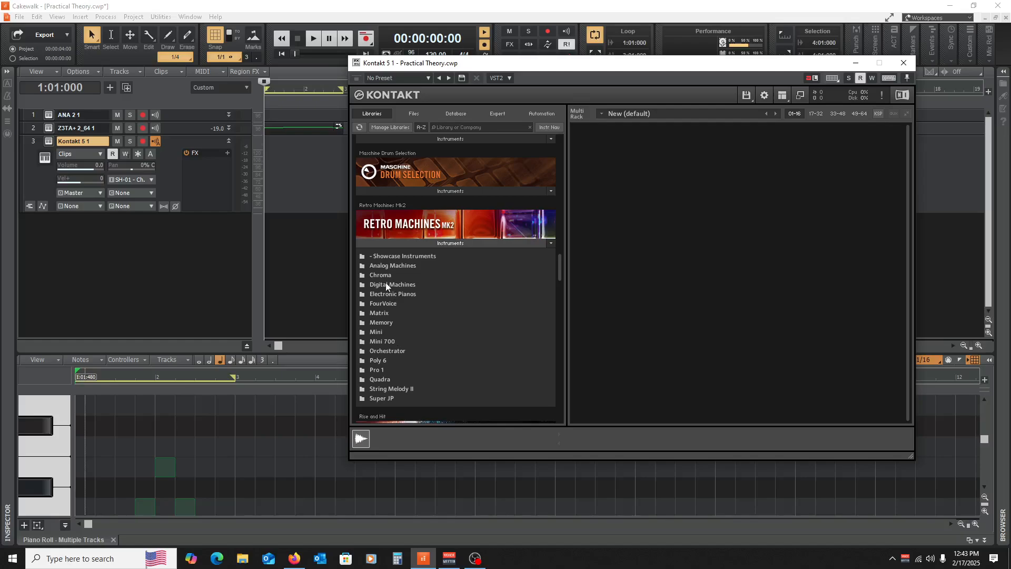
{"action": "left_click", "coordinate": [381, 266]}
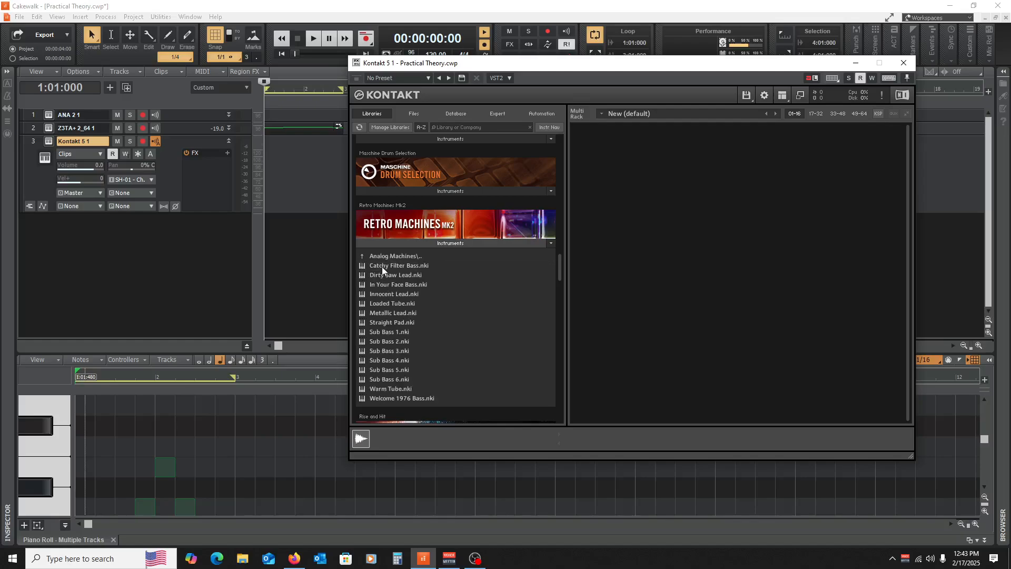
{"action": "double_click", "coordinate": [382, 266]}
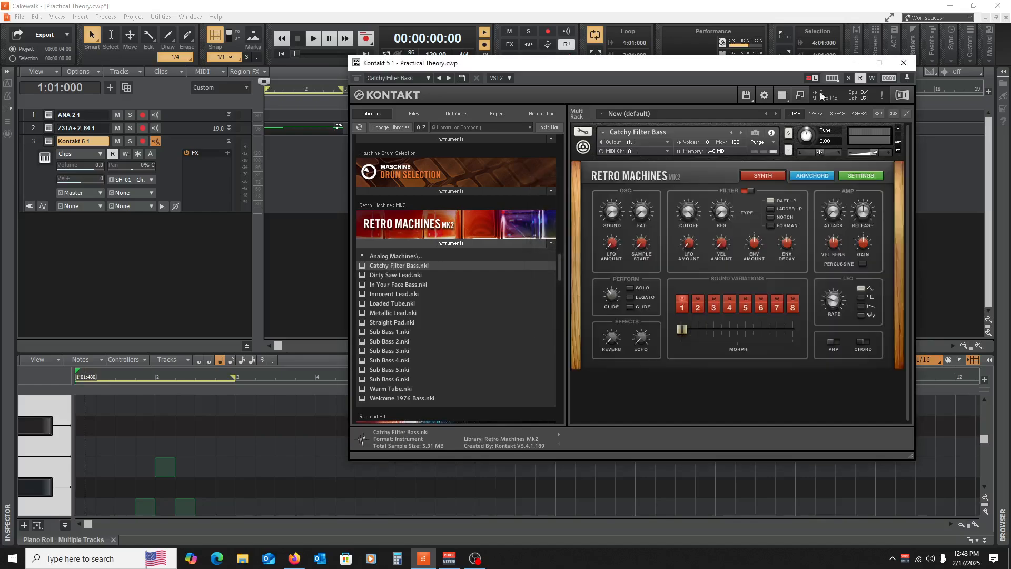
Move the melody clip from the Z3TA+2 track to the Kontakt 5 track, repositioning the Kontakt window out of the way.
{"action": "left_click_drag", "start_coordinate": [690, 68], "coordinate": [504, 78]}
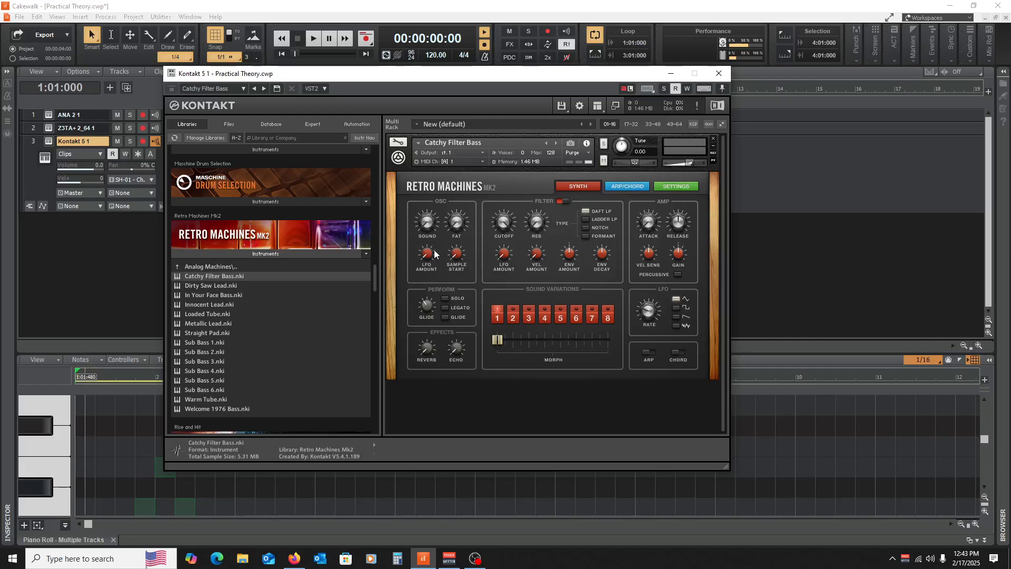
{"action": "left_click_drag", "start_coordinate": [442, 78], "coordinate": [681, 85]}
{"action": "left_click_drag", "start_coordinate": [280, 127], "coordinate": [275, 161]}
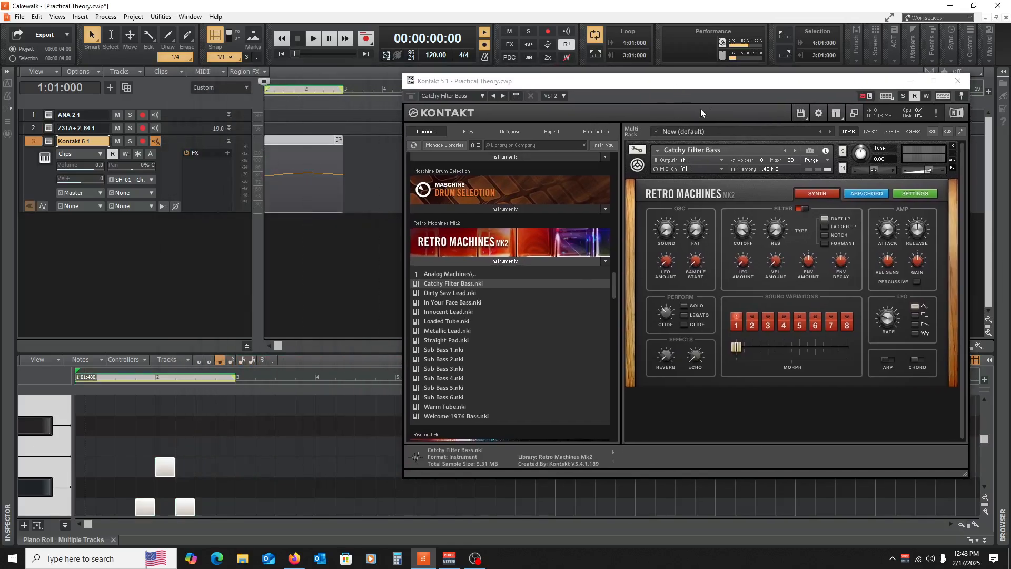
{"action": "left_click_drag", "start_coordinate": [724, 94], "coordinate": [513, 61]}
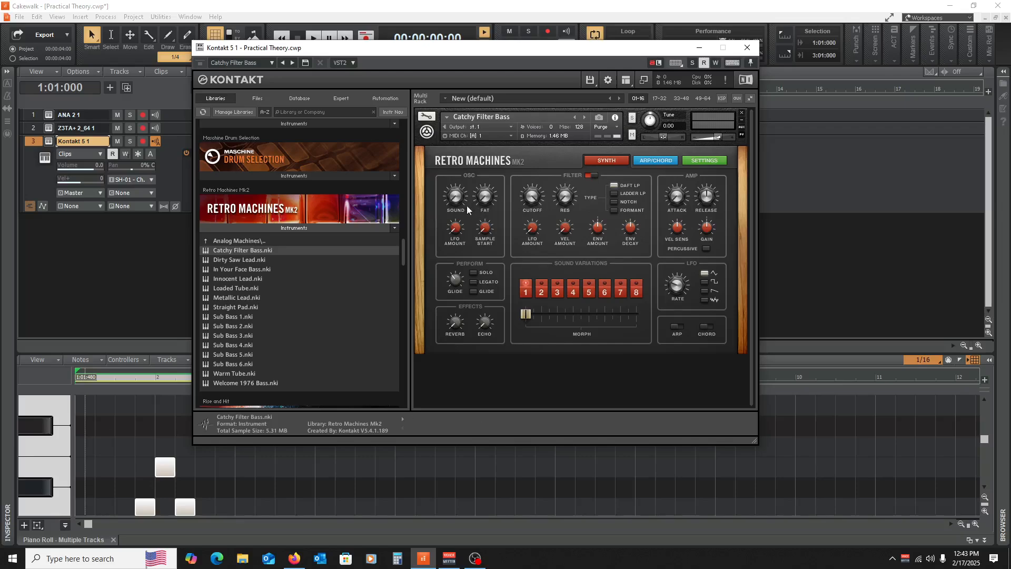
Audition the Catchy Filter Bass sound on the piano roll keys just below C6, shifting the Kontakt window slightly for visibility.
{"action": "scroll", "coordinate": [34, 438], "scroll_direction": "down", "scroll_amount": 3}
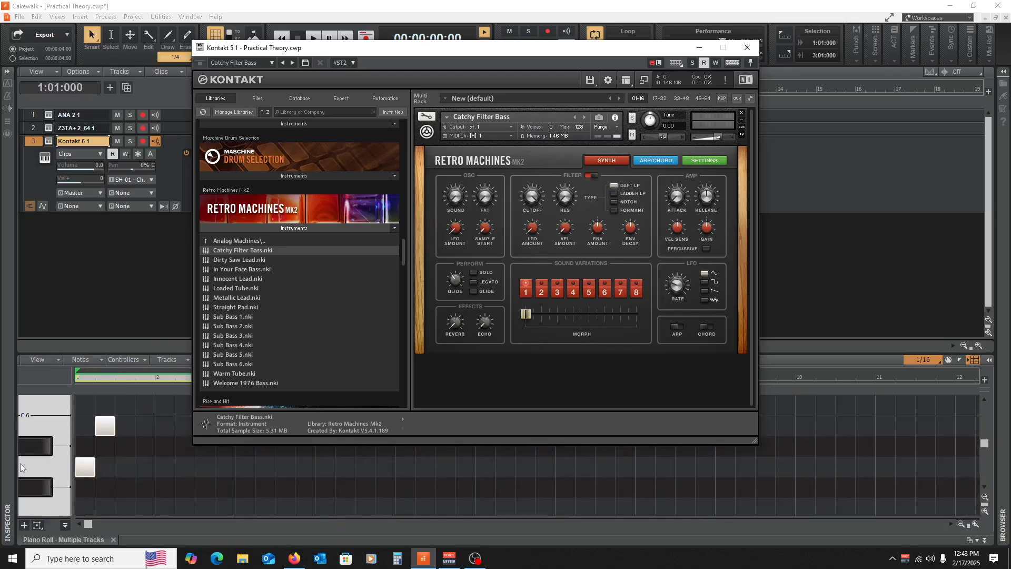
{"action": "left_click", "coordinate": [30, 464]}
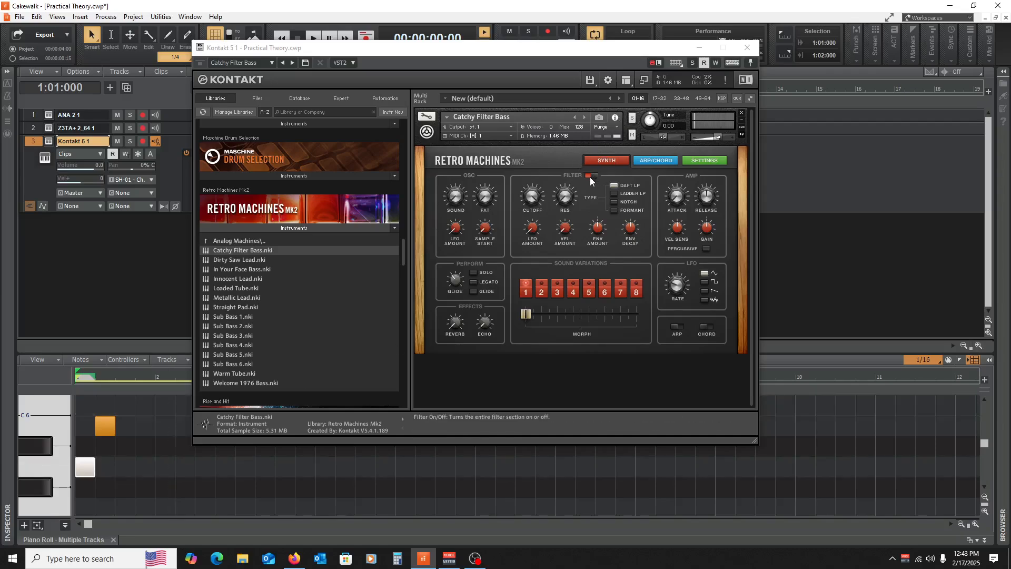
{"action": "left_click", "coordinate": [453, 203]}
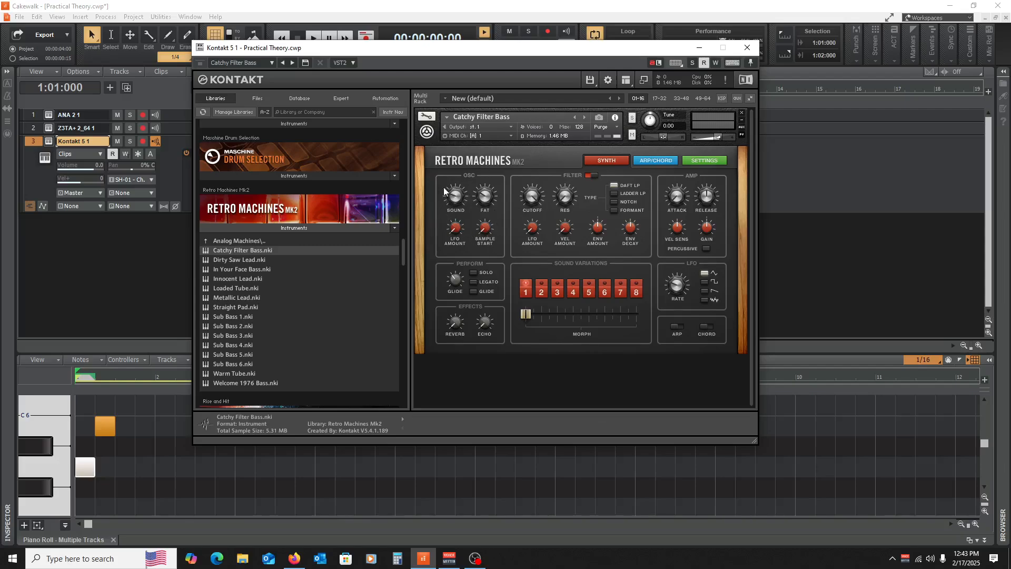
{"action": "left_click", "coordinate": [36, 466]}
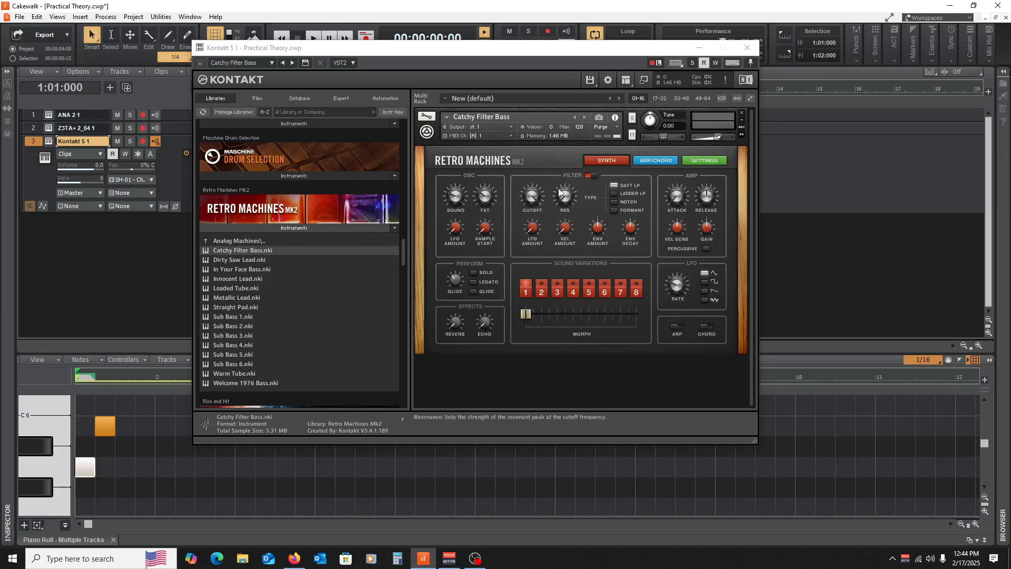
{"action": "left_click_drag", "start_coordinate": [481, 53], "coordinate": [478, 29]}
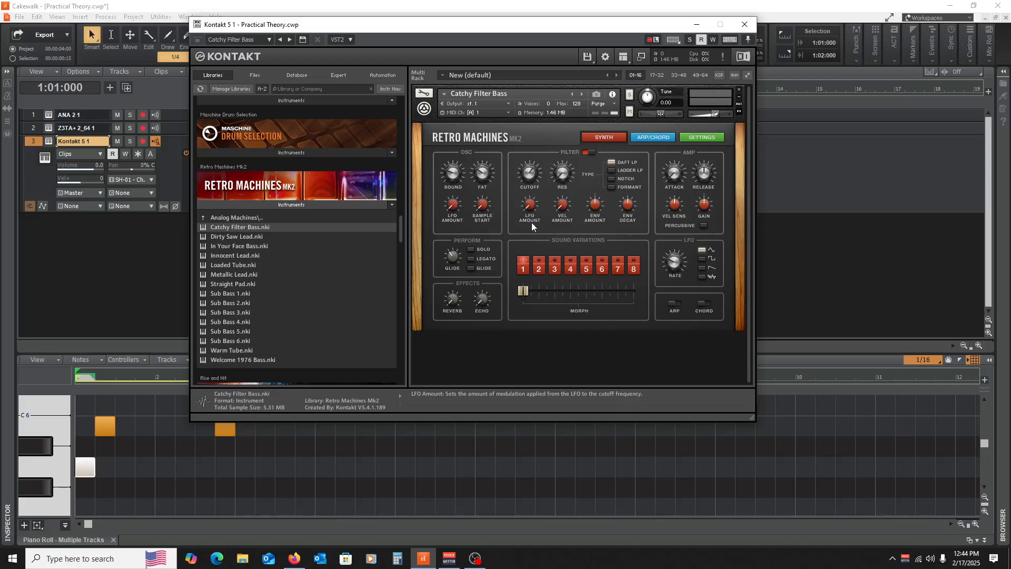
Test the instrument's filter cutoff and filter on/off switch while auditioning a piano roll note.
{"action": "left_click", "coordinate": [31, 466]}
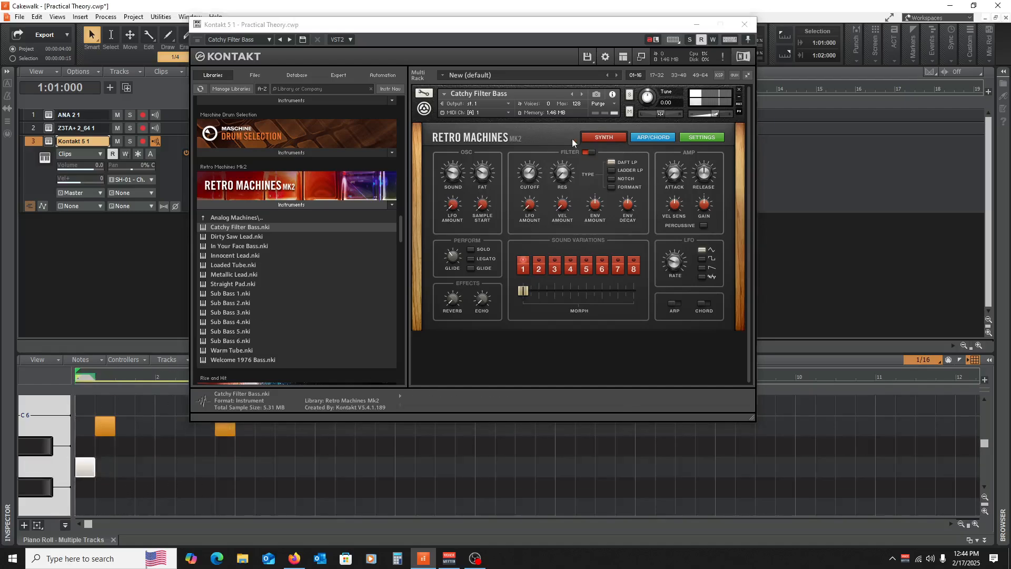
{"action": "left_click_drag", "start_coordinate": [532, 172], "coordinate": [525, 208]}
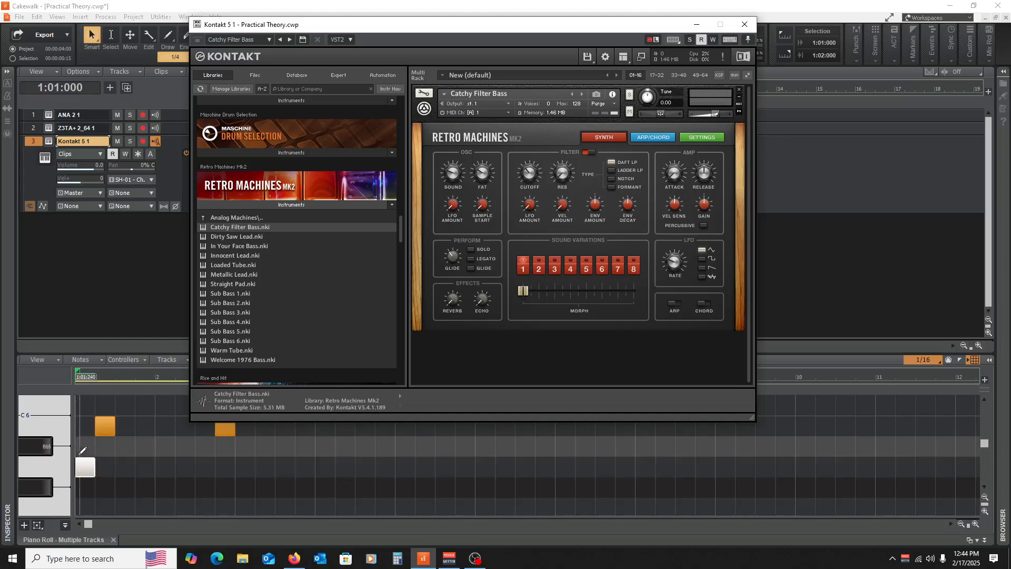
{"action": "left_click", "coordinate": [31, 472]}
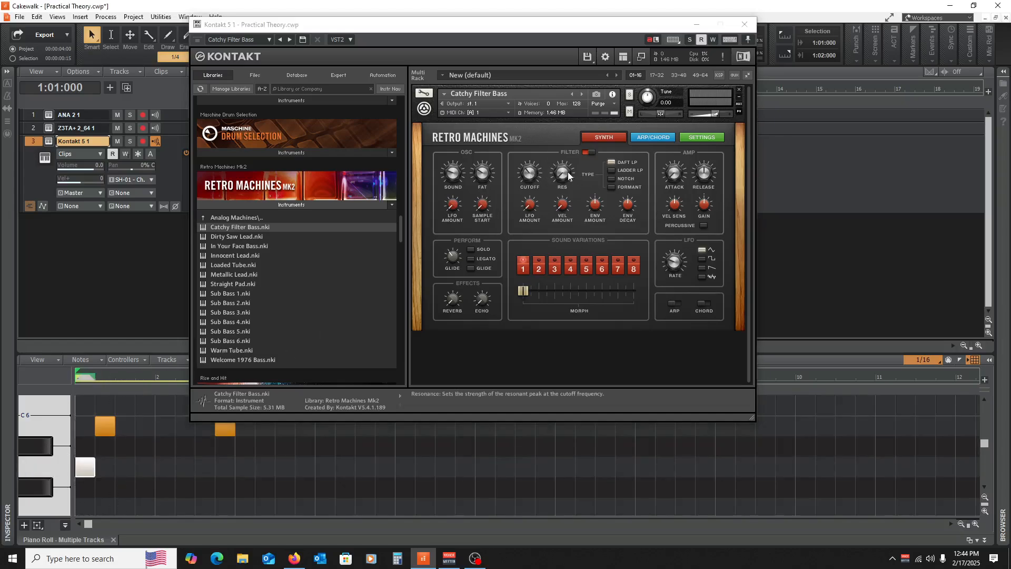
{"action": "left_click", "coordinate": [571, 153]}
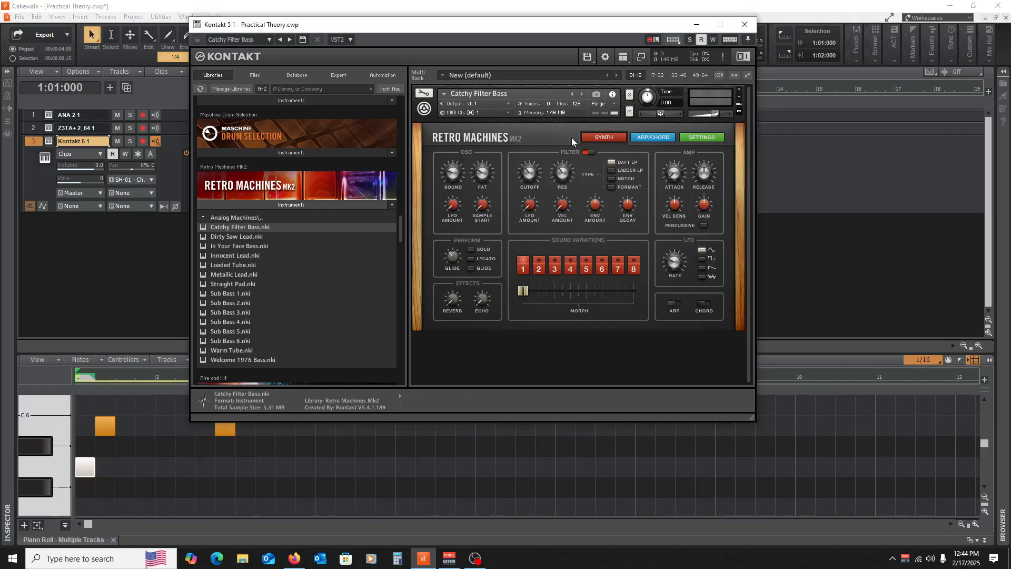
Expand the ANA 2 1 track, open its Sonitus Equalizer and load the (Default) preset.
{"action": "left_click", "coordinate": [698, 25]}
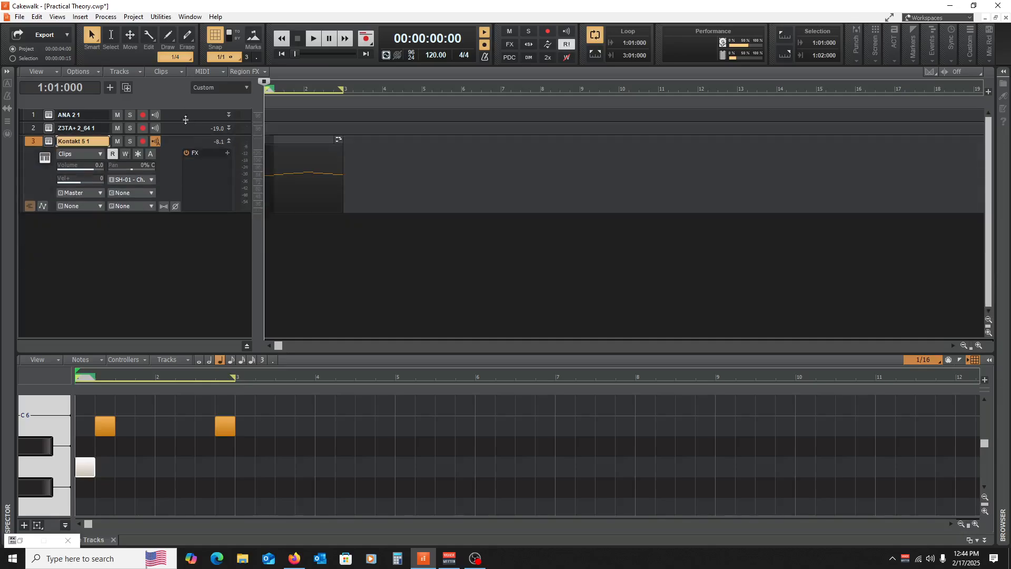
{"action": "left_click_drag", "start_coordinate": [185, 122], "coordinate": [192, 194]}
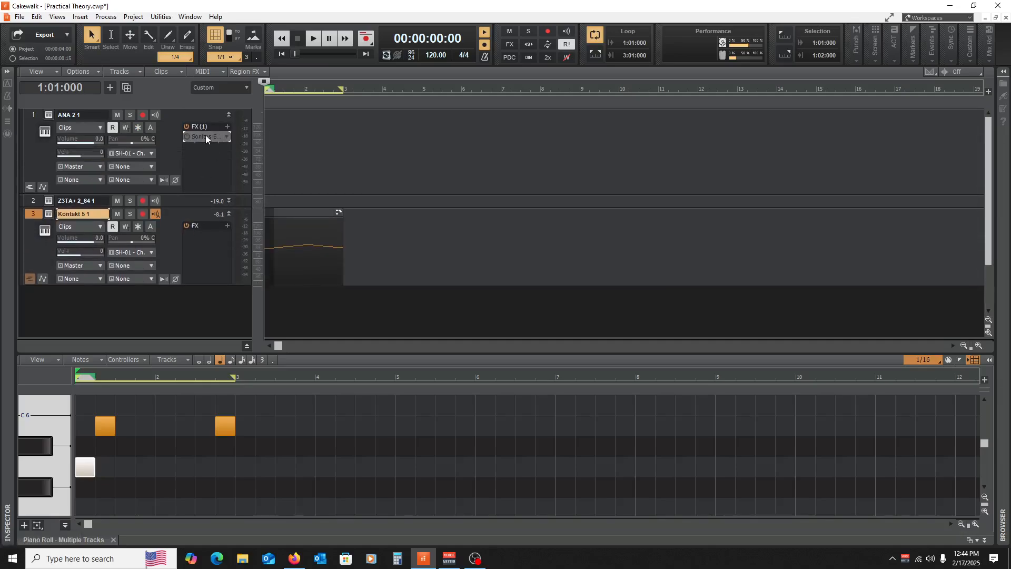
{"action": "double_click", "coordinate": [211, 137]}
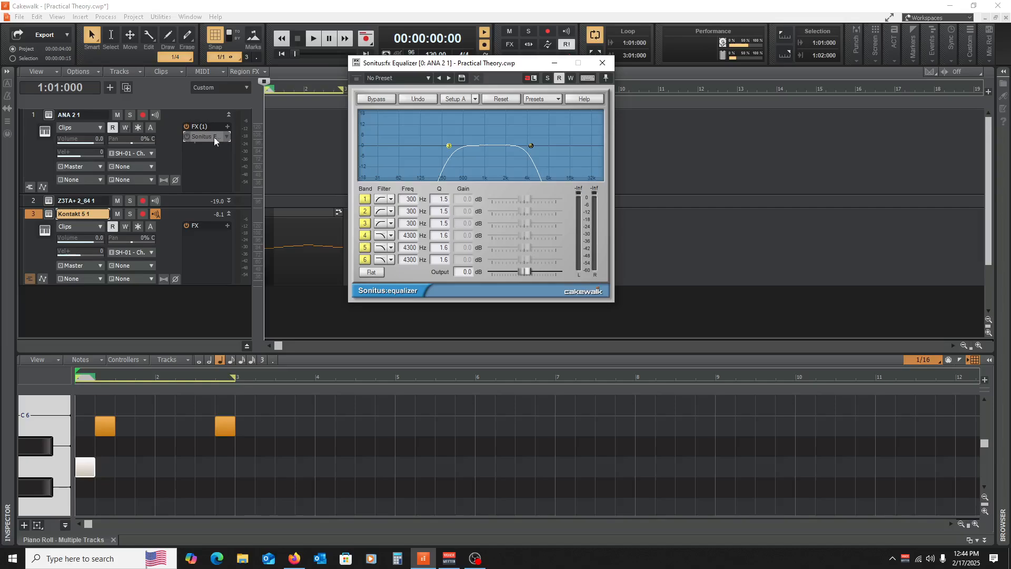
{"action": "left_click", "coordinate": [560, 98]}
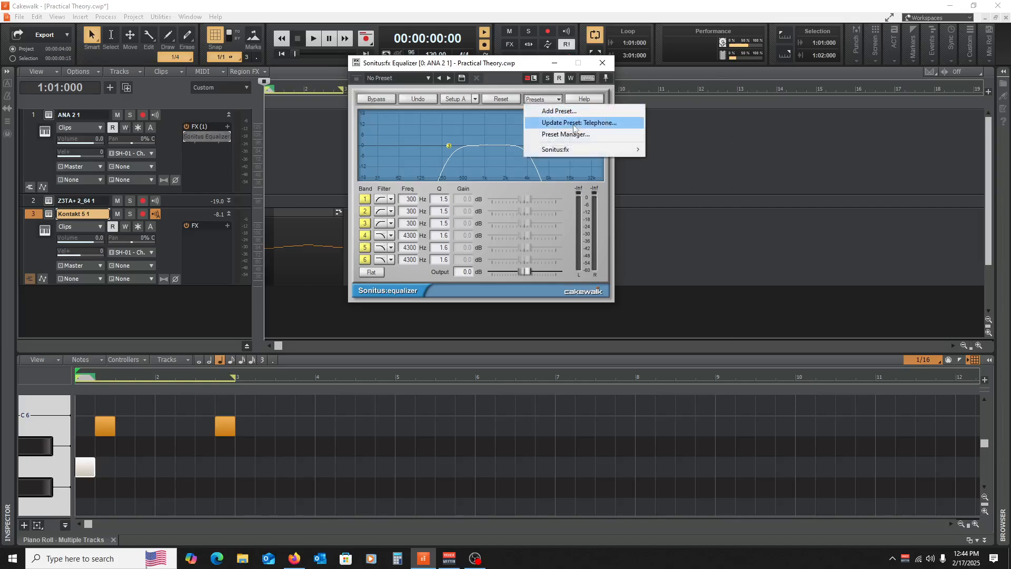
{"action": "left_click", "coordinate": [448, 80]}
{"action": "left_click", "coordinate": [427, 79]}
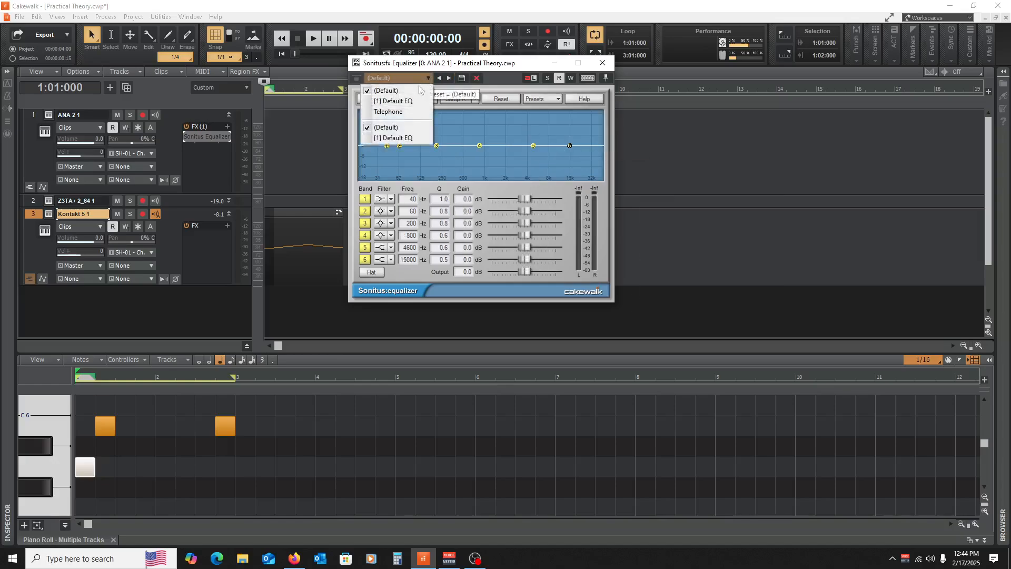
{"action": "left_click", "coordinate": [415, 92]}
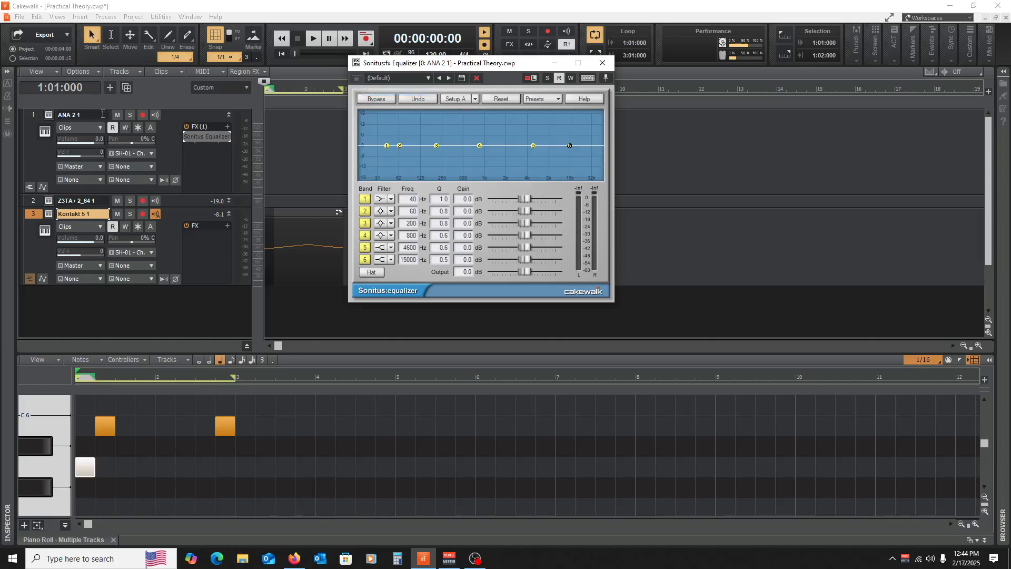
Enable the Sonitus Equalizer and set band 6 to a Lowpass filter with a Q of 10.0.
{"action": "left_click", "coordinate": [185, 138]}
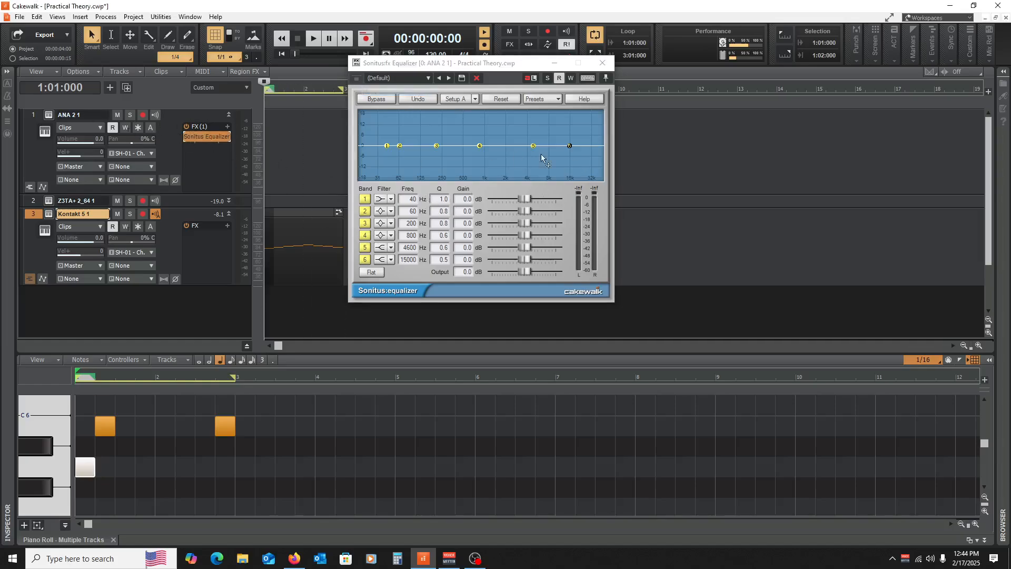
{"action": "left_click", "coordinate": [391, 248]}
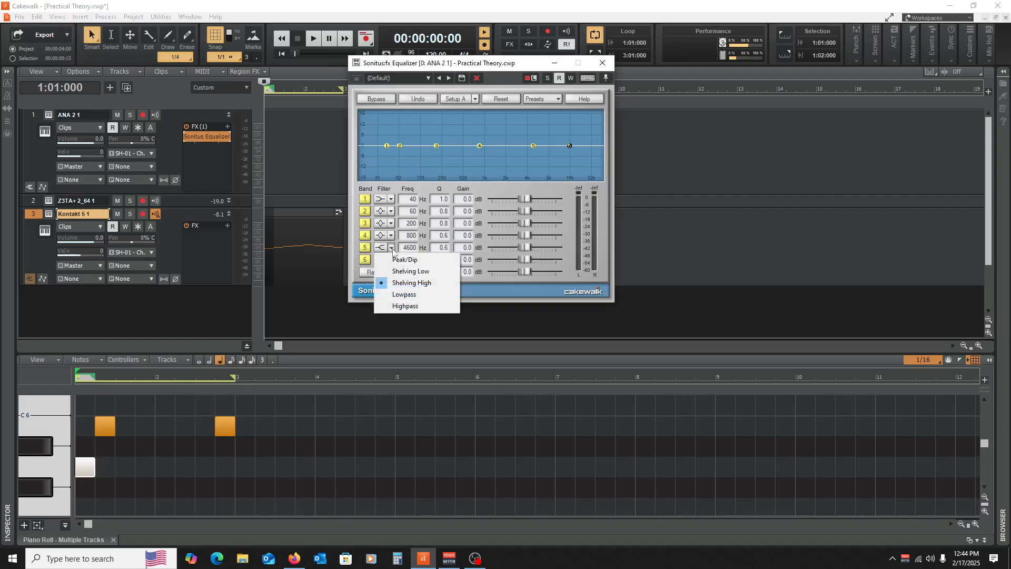
{"action": "left_click", "coordinate": [413, 187]}
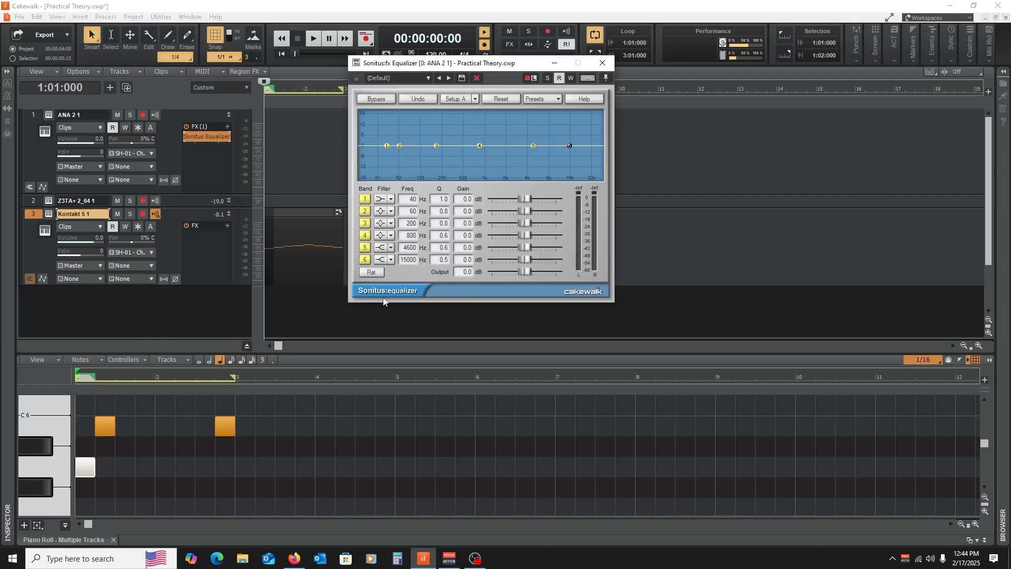
{"action": "left_click", "coordinate": [391, 260]}
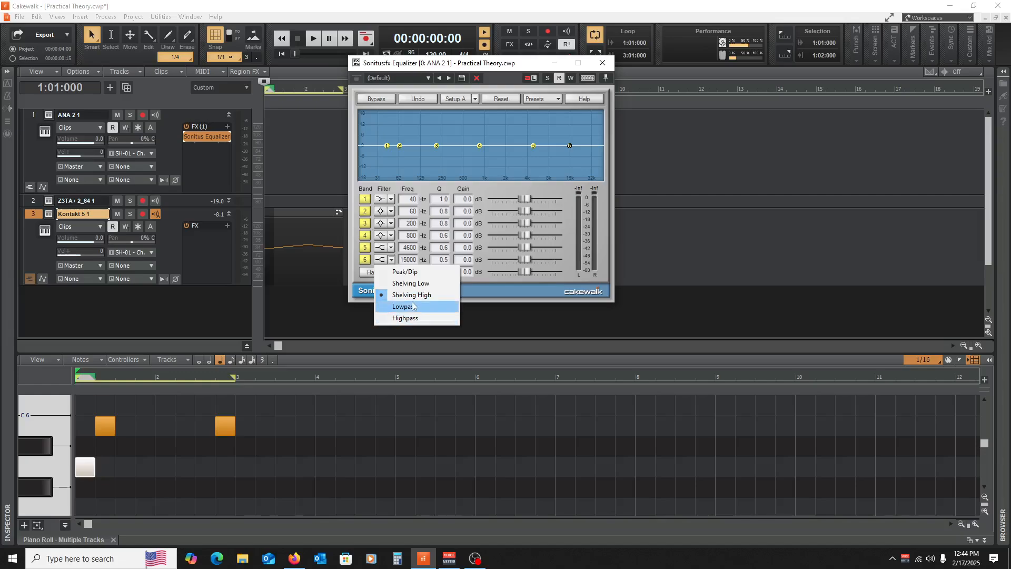
{"action": "left_click", "coordinate": [413, 307]}
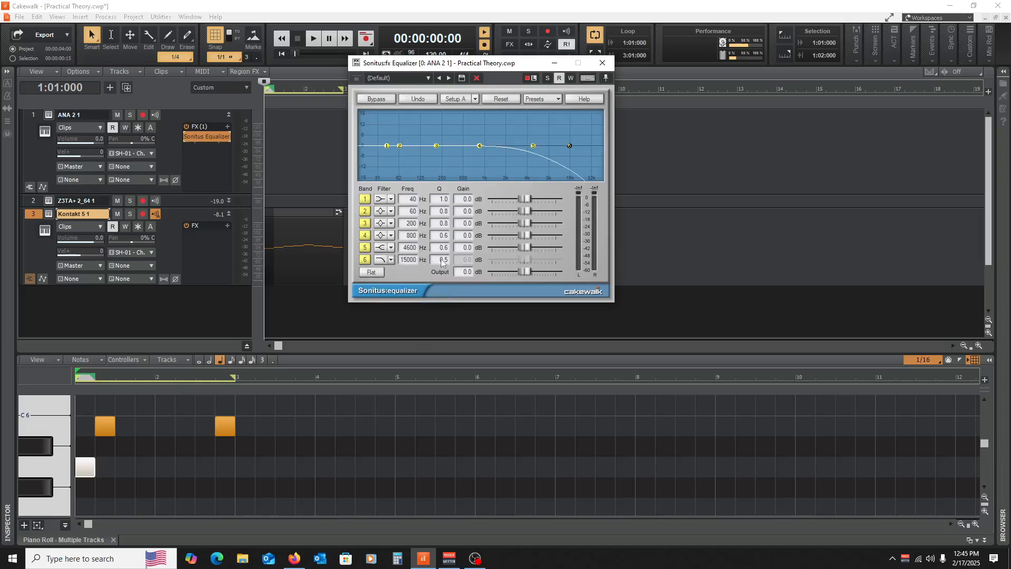
{"action": "left_click_drag", "start_coordinate": [442, 260], "coordinate": [481, 279]}
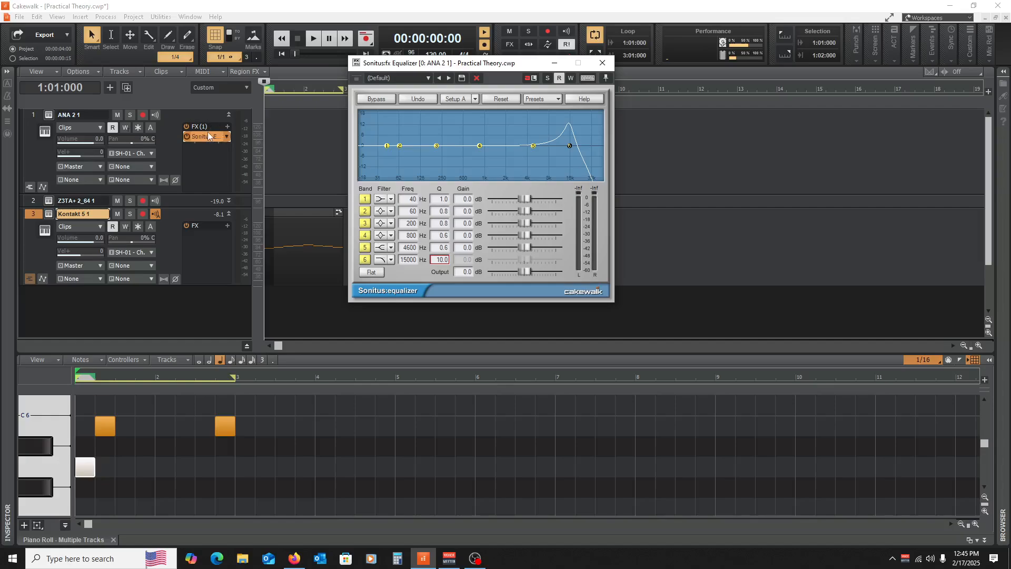
Move the Sonitus Equalizer from the ANA 2 1 track to the Kontakt 5 1 track's effects and reopen its settings.
{"action": "left_click_drag", "start_coordinate": [209, 137], "coordinate": [206, 235]}
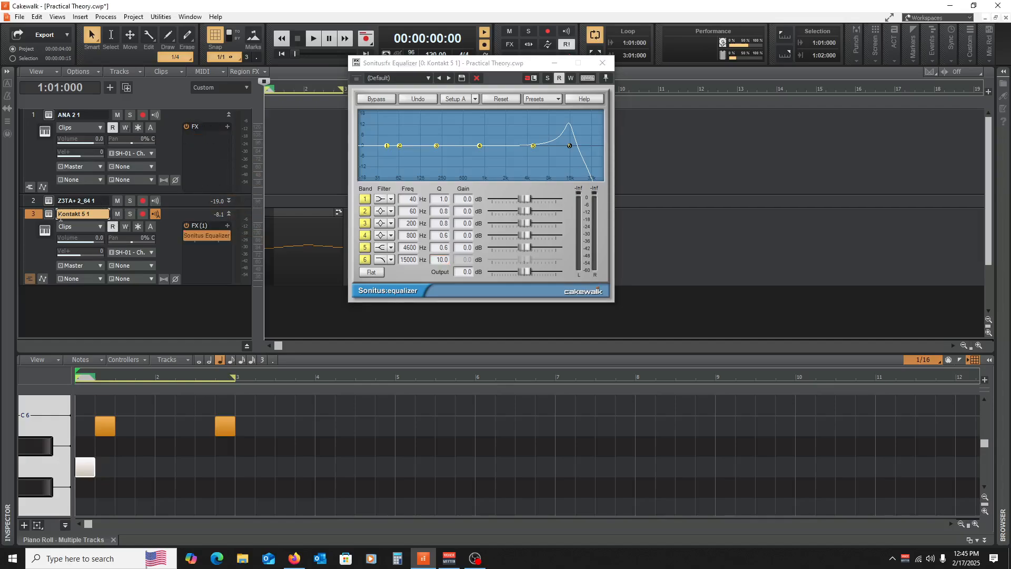
{"action": "left_click", "coordinate": [47, 214]}
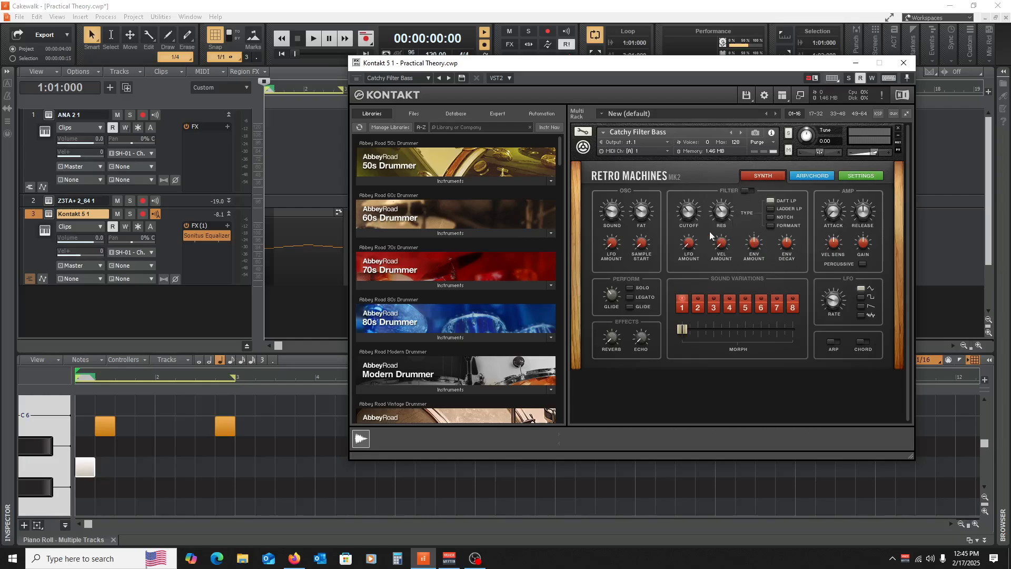
{"action": "left_click", "coordinate": [853, 64]}
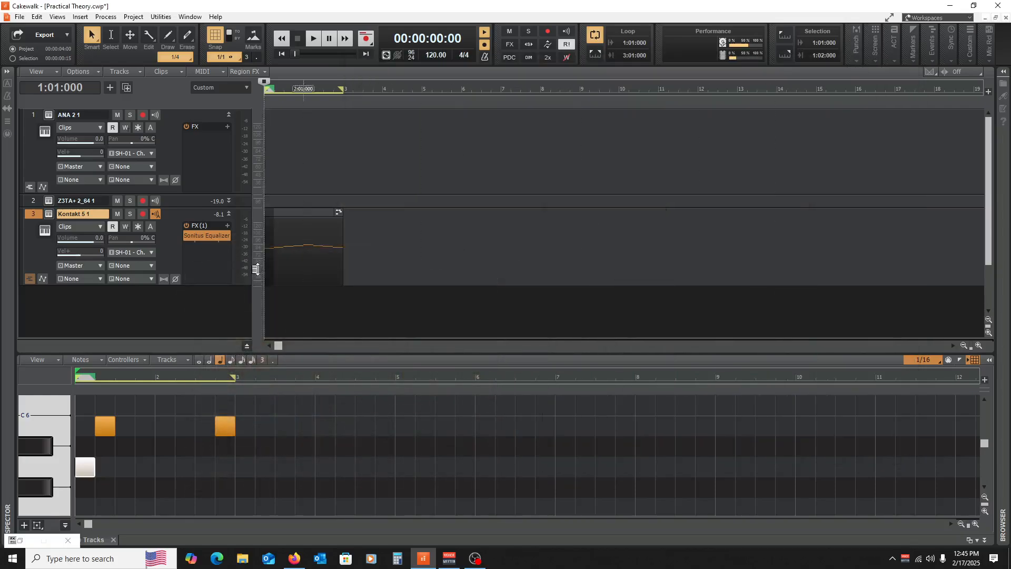
{"action": "double_click", "coordinate": [205, 234]}
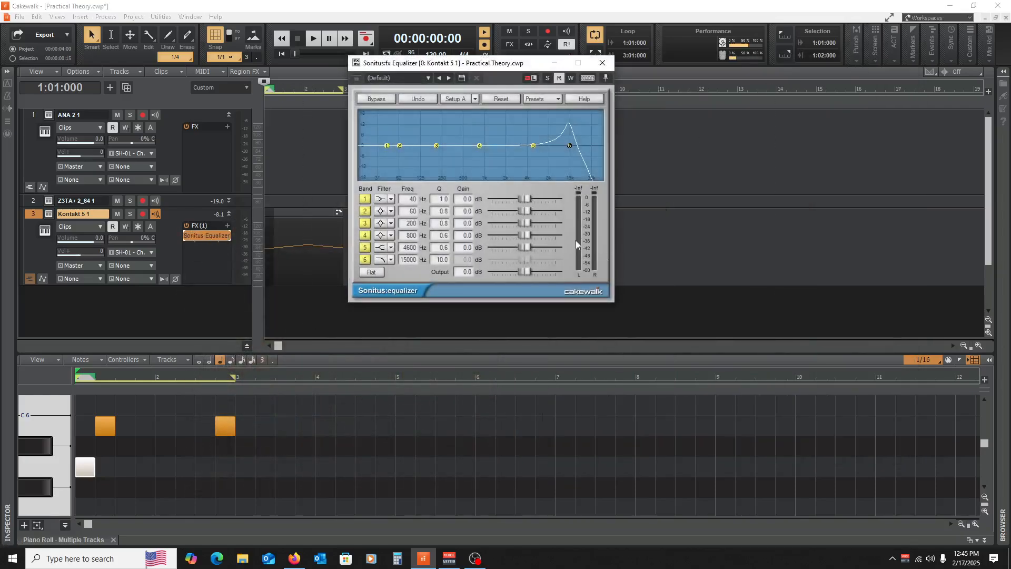
Play the melody through the equalizer, lowering band 6's frequency to 9977 Hz and its Q to 6.3.
{"action": "key", "text": "space"}
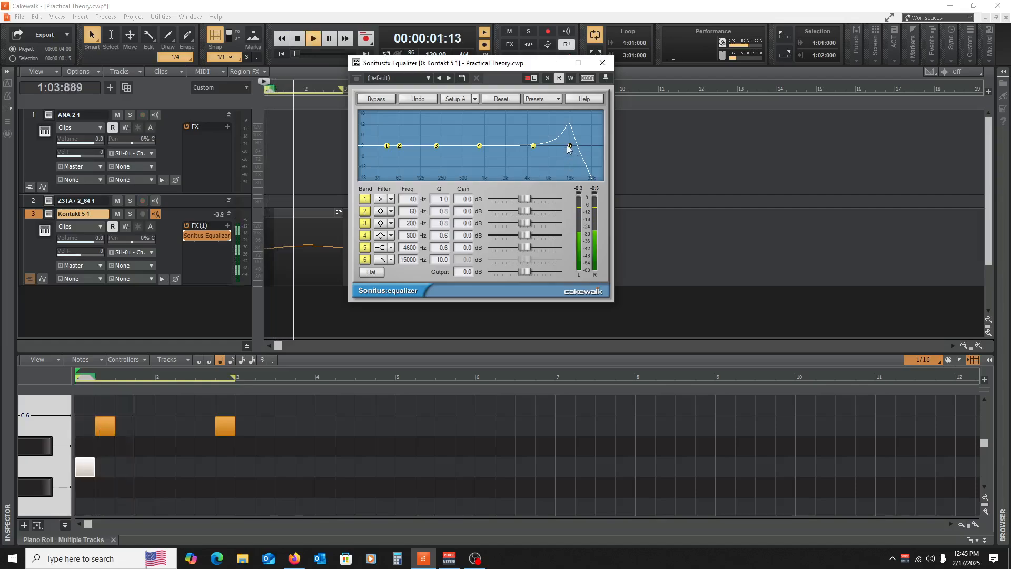
{"action": "mouse_move", "coordinate": [569, 146]}
{"action": "left_mouse_down"}
{"action": "mouse_move", "coordinate": [458, 145]}
{"action": "mouse_move", "coordinate": [557, 148]}
{"action": "left_mouse_up"}
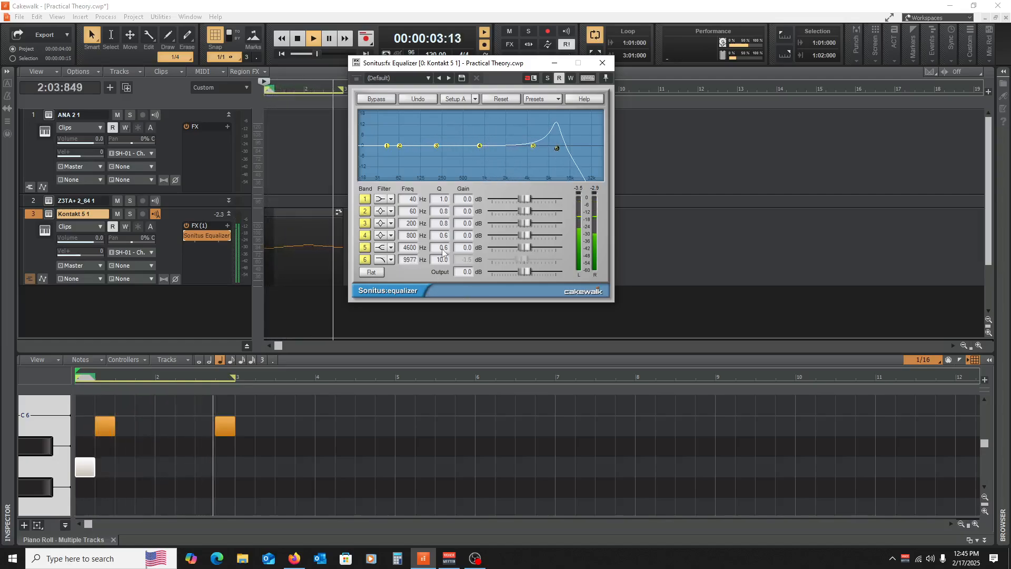
{"action": "key", "text": "space"}
{"action": "mouse_move", "coordinate": [443, 258]}
{"action": "left_mouse_down"}
{"action": "mouse_move", "coordinate": [453, 238]}
{"action": "mouse_move", "coordinate": [449, 270]}
{"action": "left_mouse_up"}
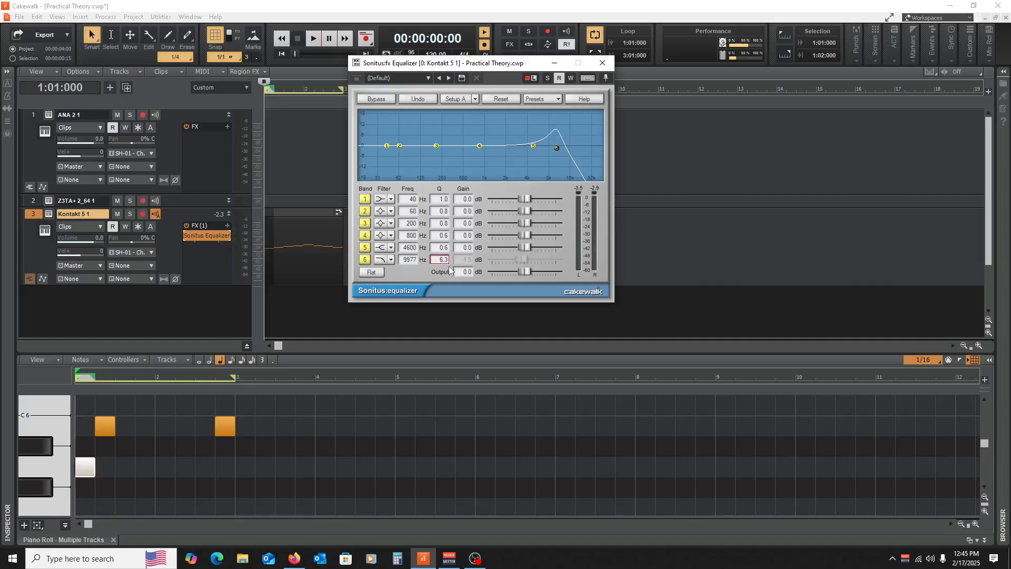
{"action": "left_click", "coordinate": [602, 63]}
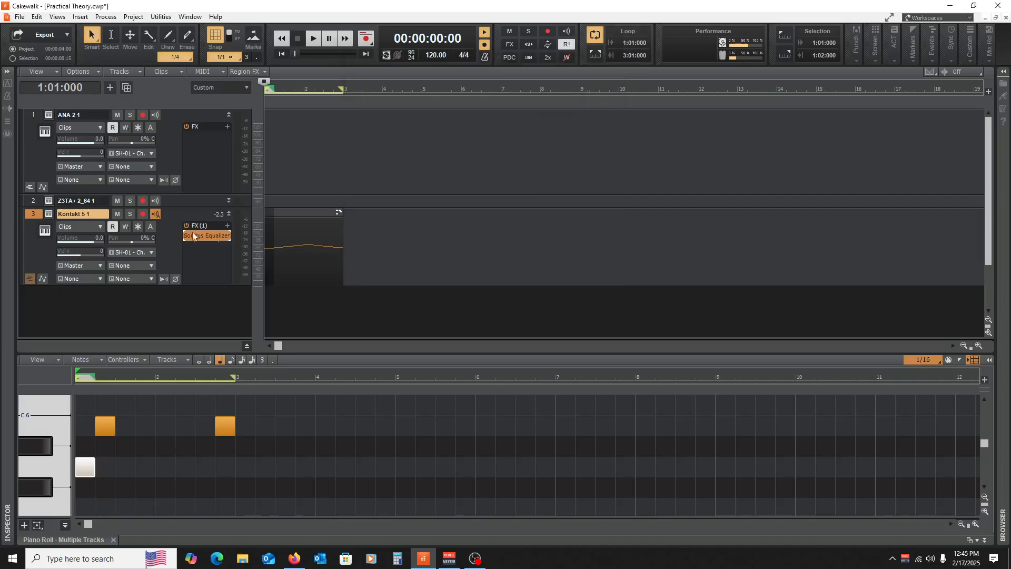
Bypass the Sonitus Equalizer and switch on the filter section of the Catchy Filter Bass instrument in Kontakt.
{"action": "left_click", "coordinate": [49, 213]}
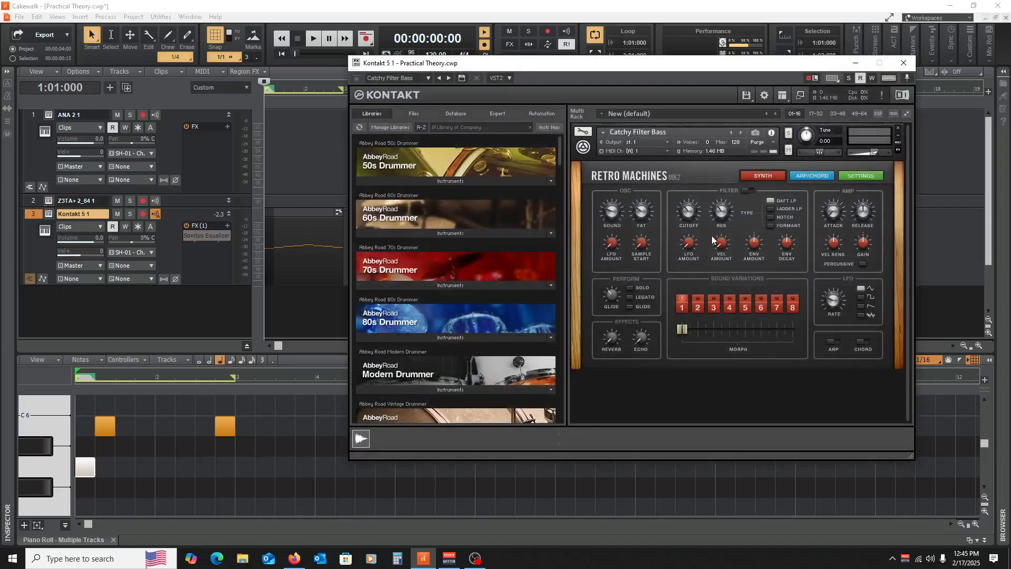
{"action": "left_click", "coordinate": [748, 191]}
{"action": "left_click_drag", "start_coordinate": [718, 68], "coordinate": [585, 55]}
Play the melody repeatedly through the Catchy Filter Bass instrument with its Daft LP filter active.
{"action": "key", "text": "space"}
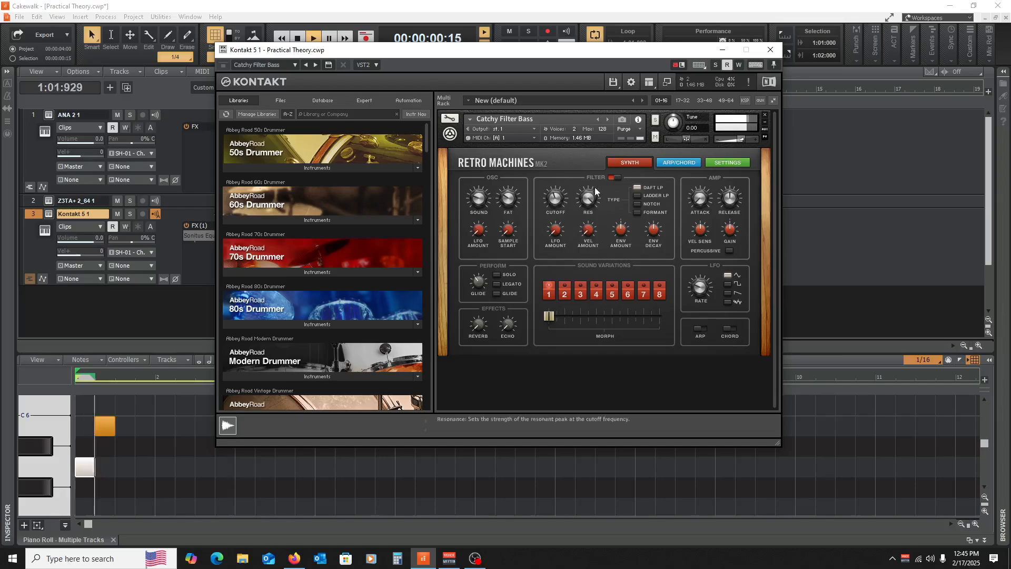
{"action": "key", "text": "space"}
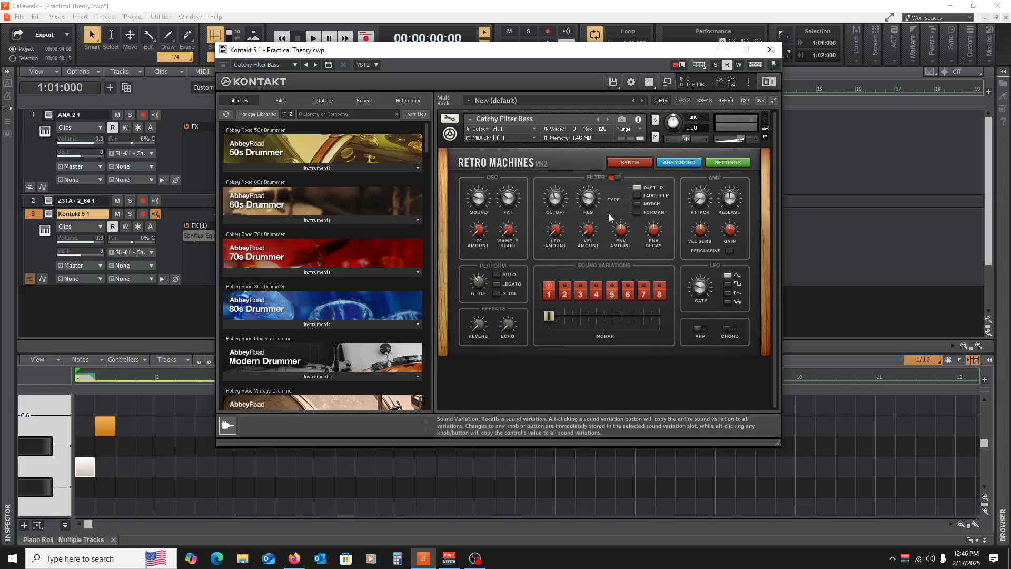
{"action": "key", "text": "space"}
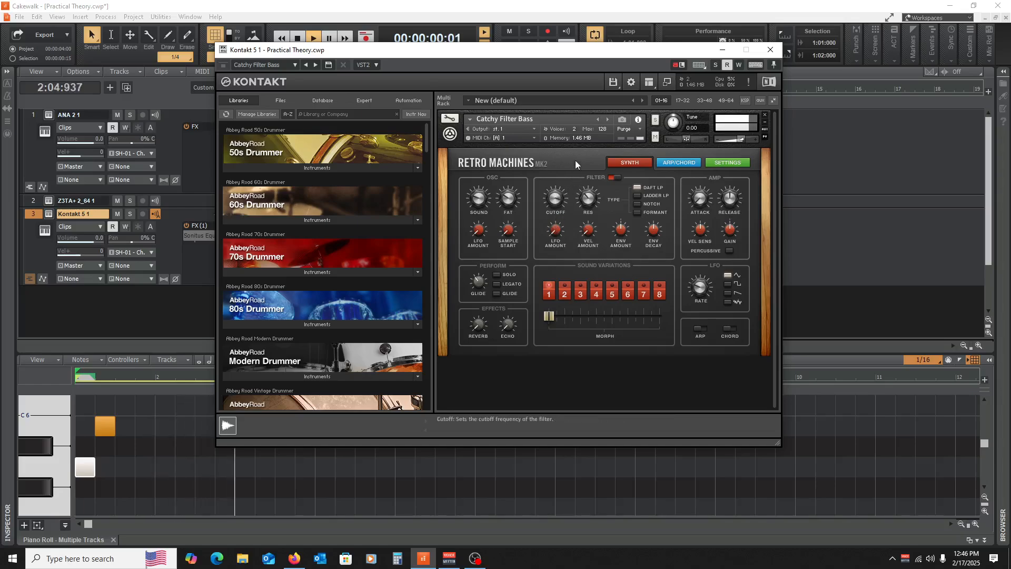
{"action": "key", "text": "space"}
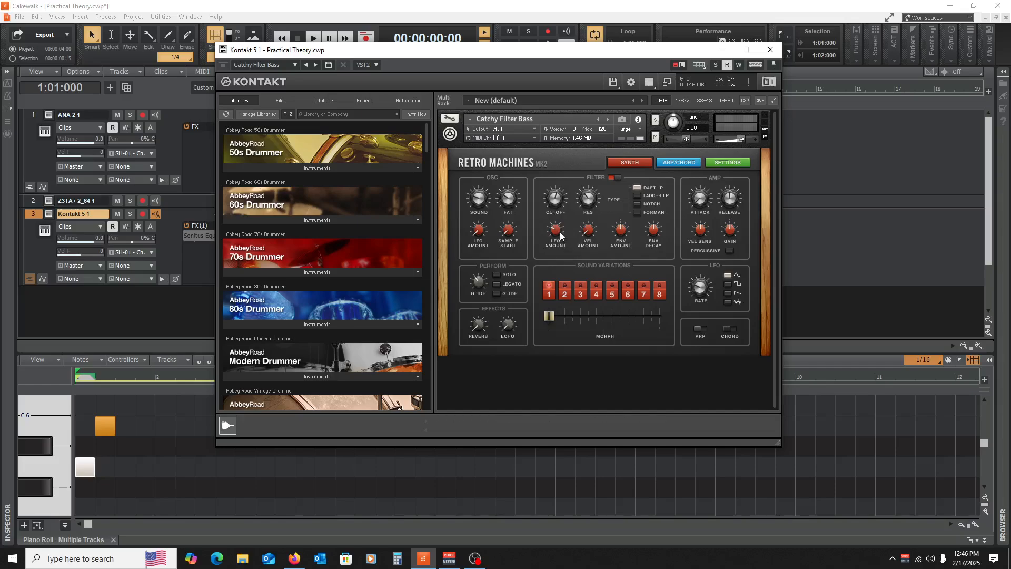
{"action": "key", "text": "space"}
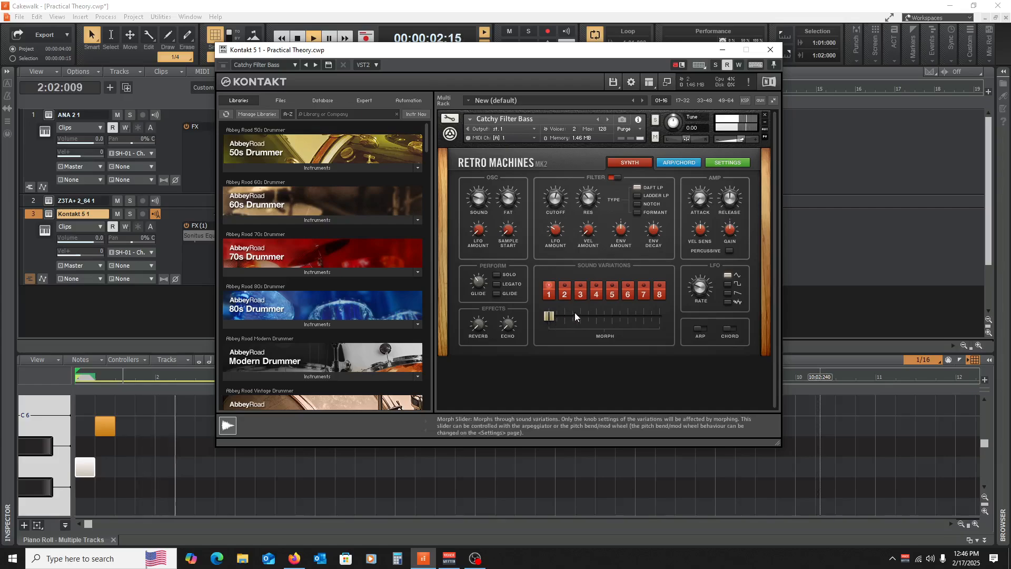
{"action": "key", "text": "space"}
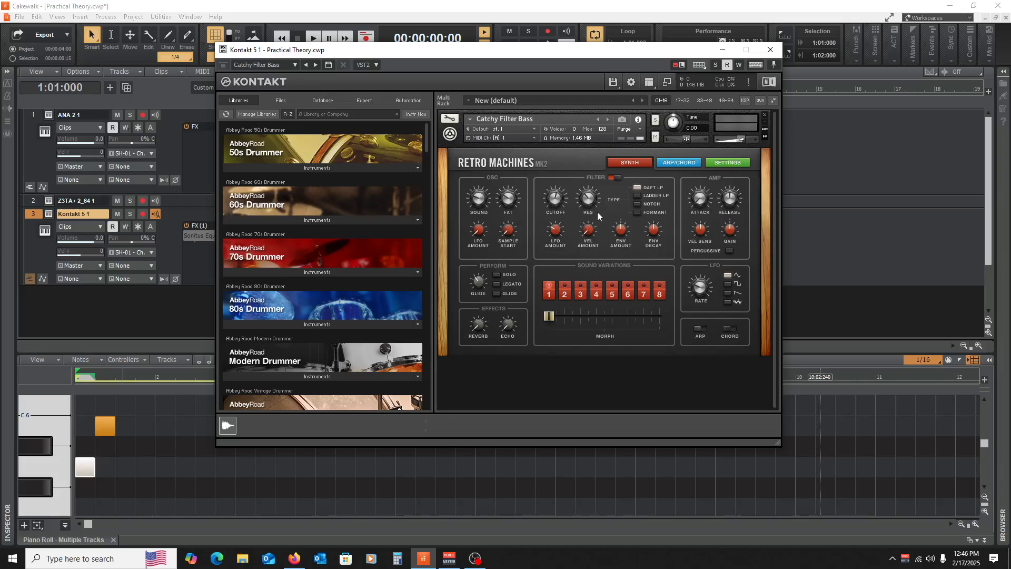
{"action": "key", "text": "space"}
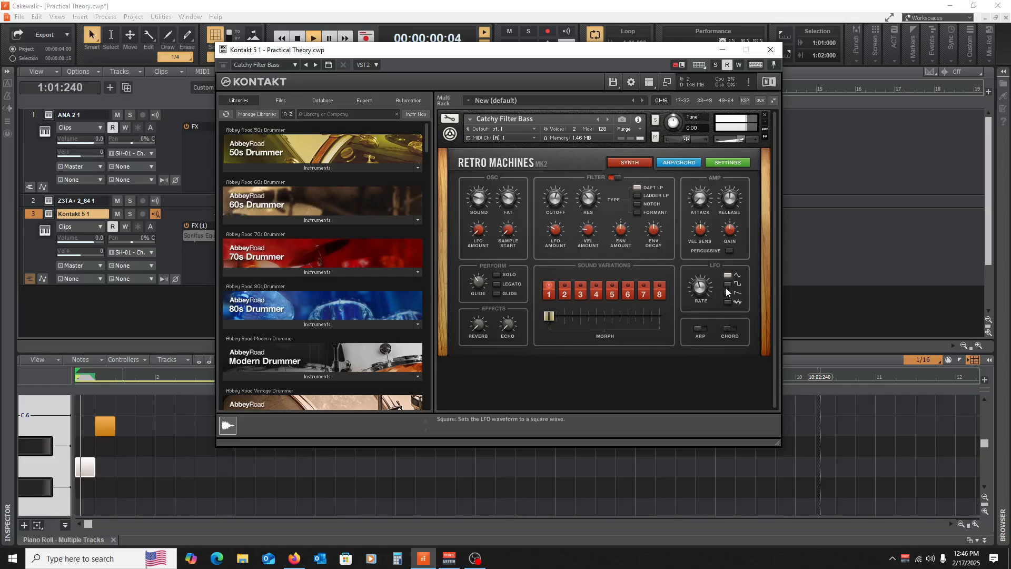
Play the melody with the Ladder LP filter type and switch the instrument's filter to Notch.
{"action": "key", "text": "space"}
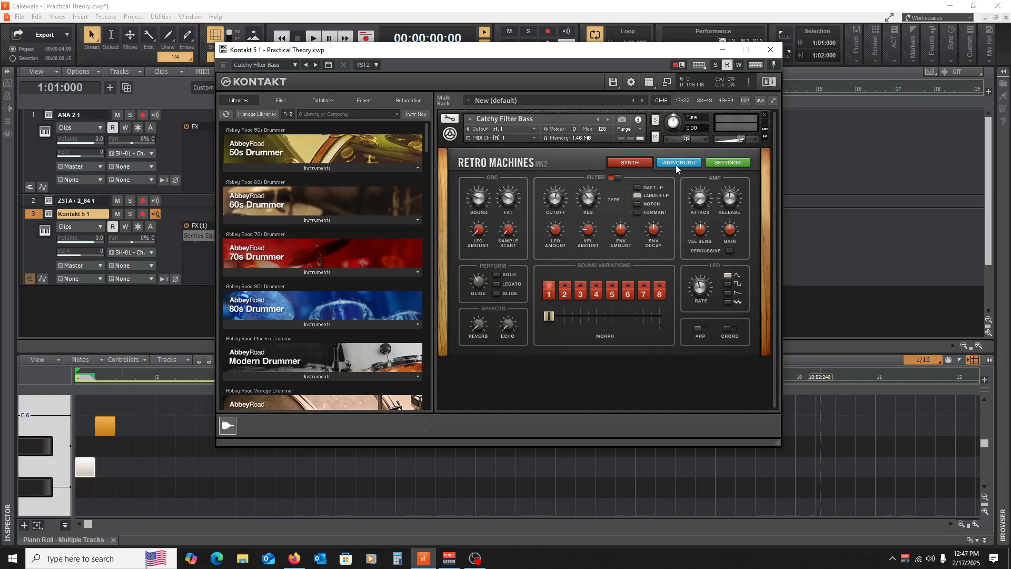
{"action": "key", "text": "space"}
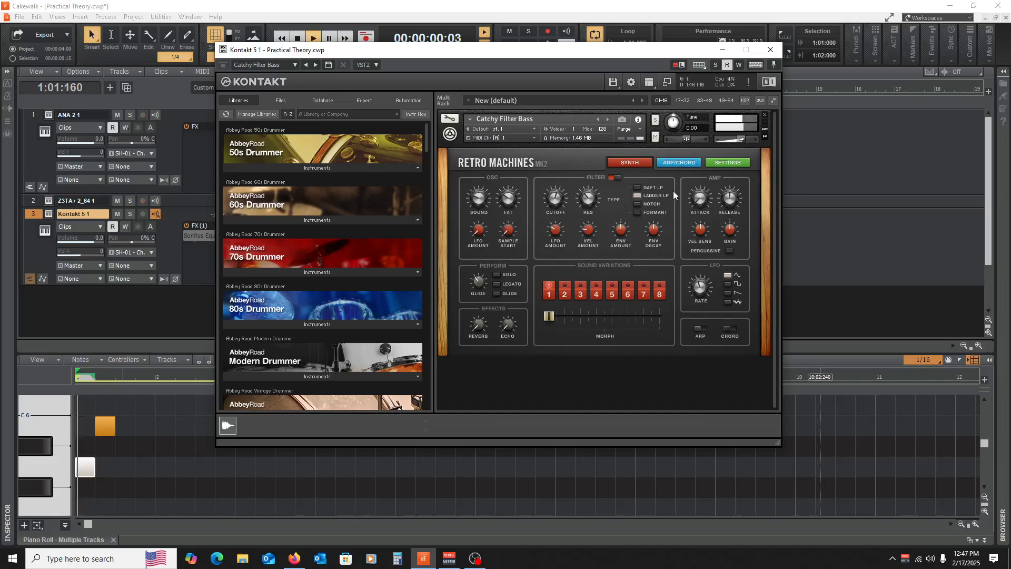
{"action": "left_click", "coordinate": [638, 204]}
{"action": "key", "text": "space"}
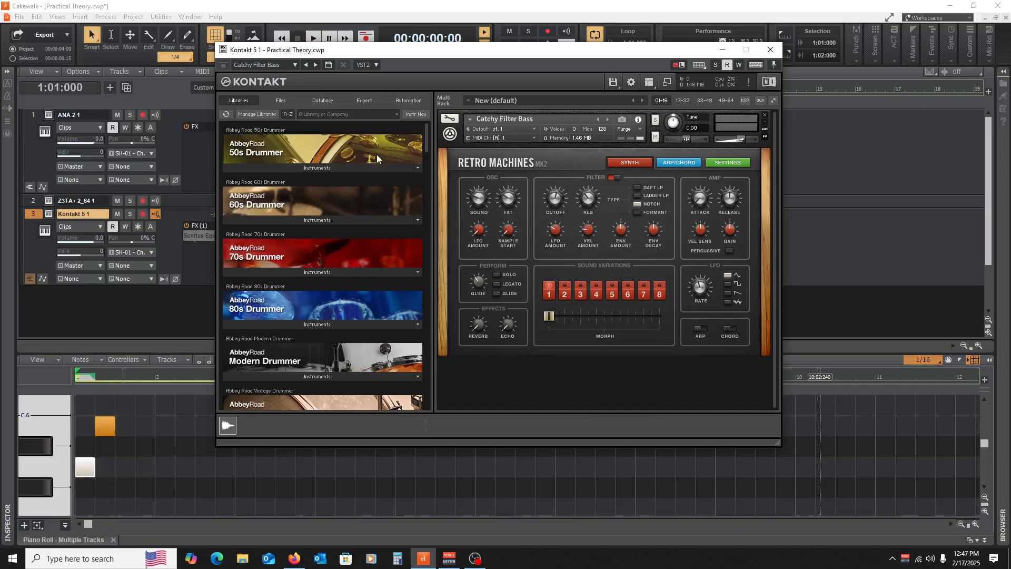
Reopen the Sonitus Equalizer on the Kontakt 5 1 track and load its (Default) preset.
{"action": "left_click_drag", "start_coordinate": [480, 55], "coordinate": [532, 55]}
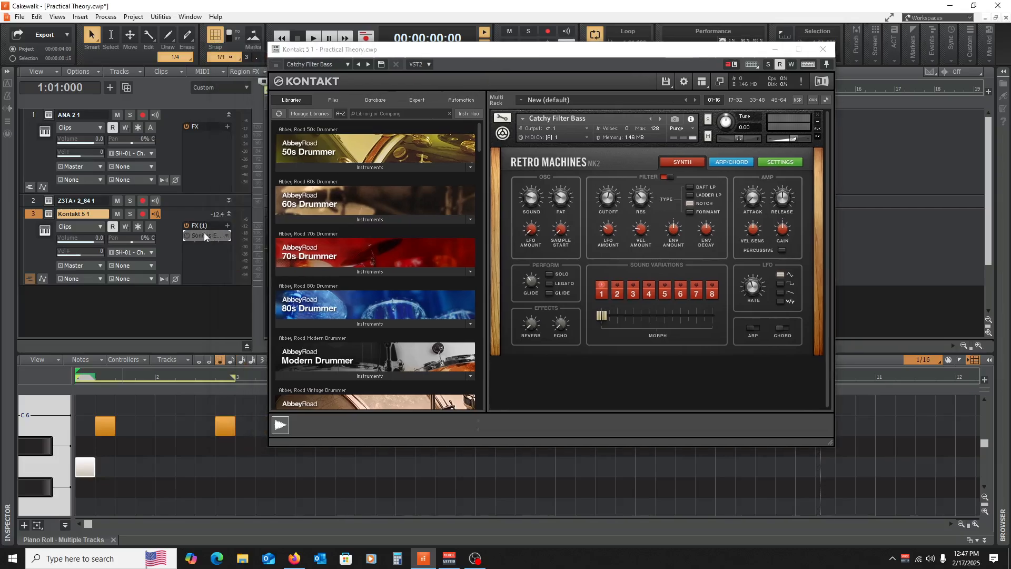
{"action": "double_click", "coordinate": [204, 232]}
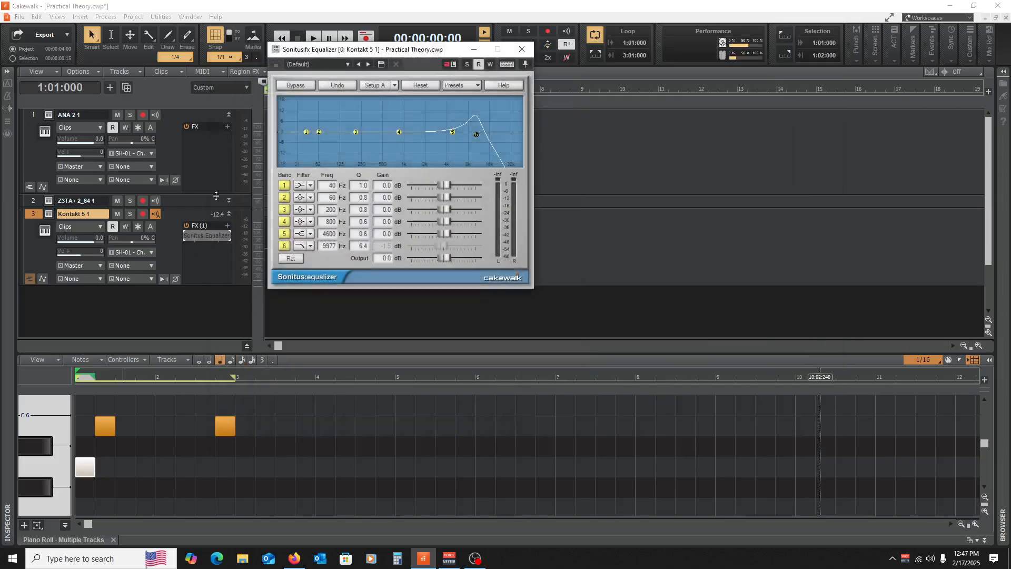
{"action": "left_click", "coordinate": [345, 65]}
{"action": "left_click", "coordinate": [340, 78]}
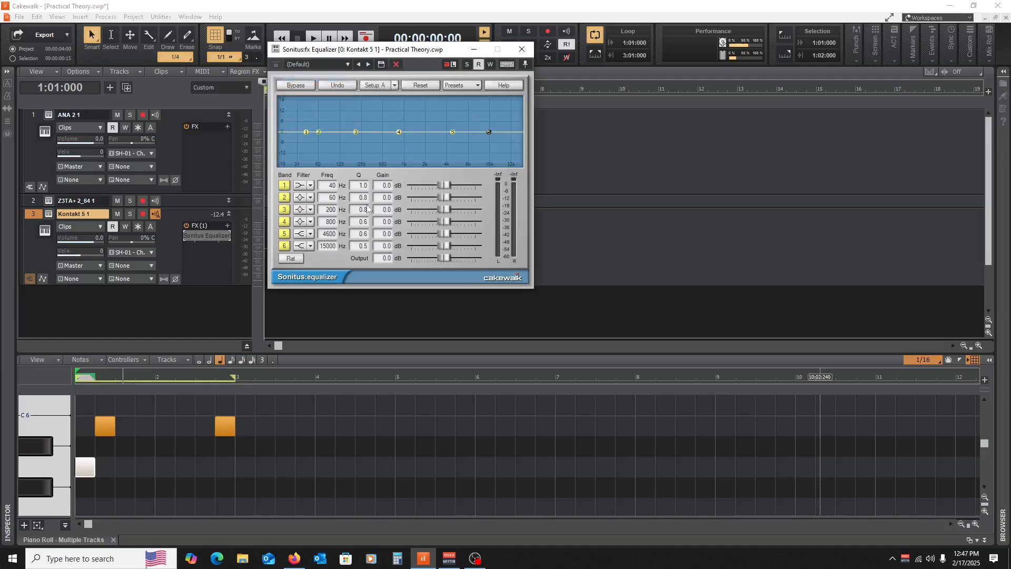
Boost equalizer band 3 to 15.6 dB at 524 Hz with a Q of 3.7, and close the equalizer.
{"action": "left_click_drag", "start_coordinate": [445, 210], "coordinate": [462, 210]}
{"action": "left_click_drag", "start_coordinate": [360, 212], "coordinate": [362, 238]}
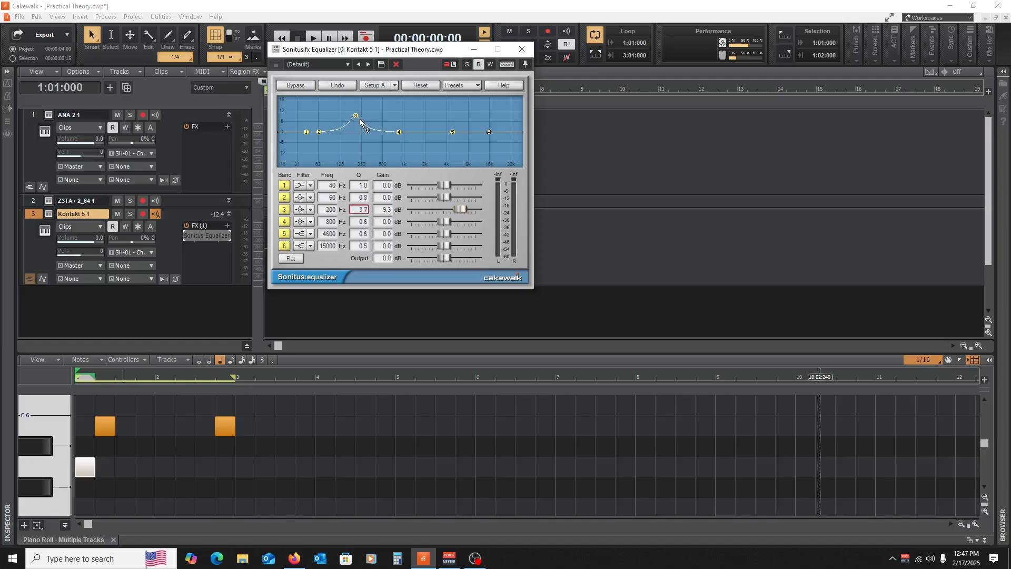
{"action": "left_click_drag", "start_coordinate": [357, 115], "coordinate": [384, 106]}
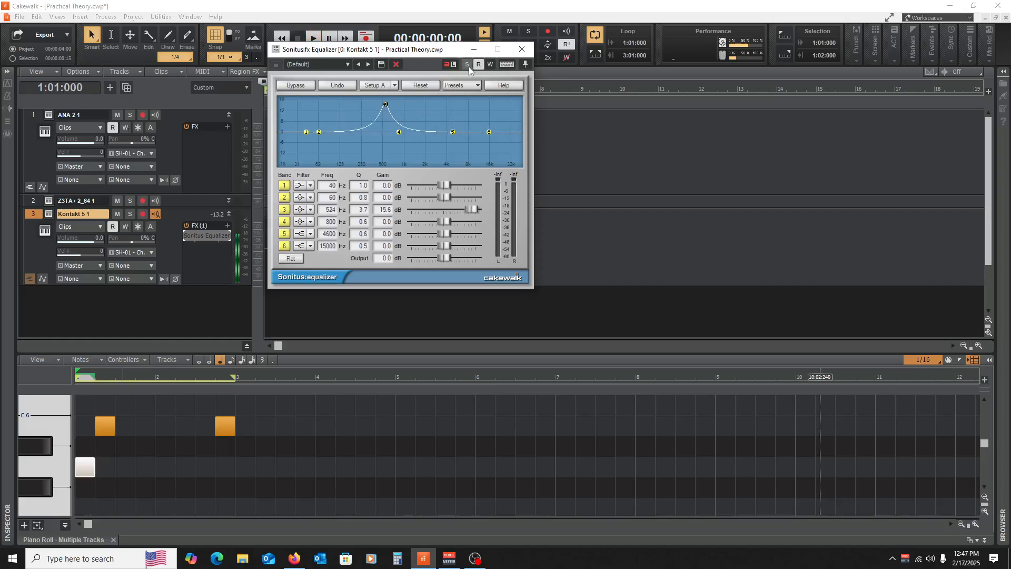
{"action": "left_click", "coordinate": [522, 49]}
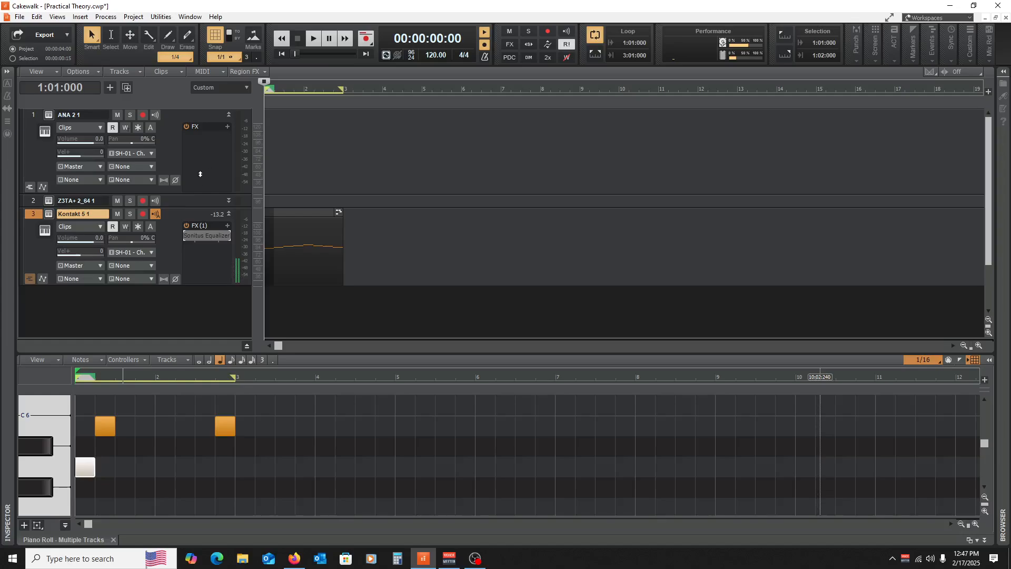
Reopen Kontakt, play the melody with the Notch filter active, and close the instrument window.
{"action": "left_click", "coordinate": [52, 217]}
{"action": "key", "text": "space"}
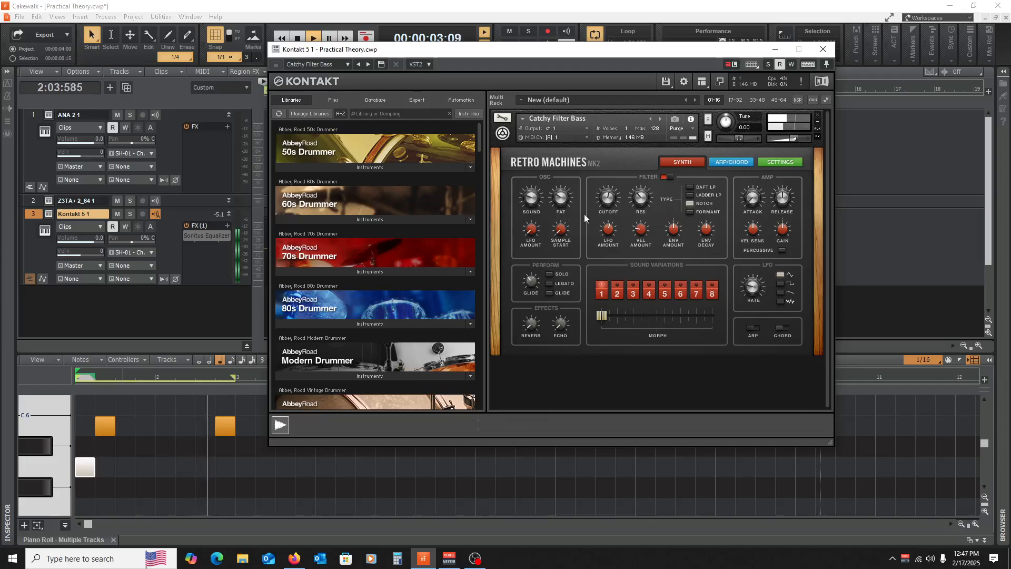
{"action": "key", "text": "space"}
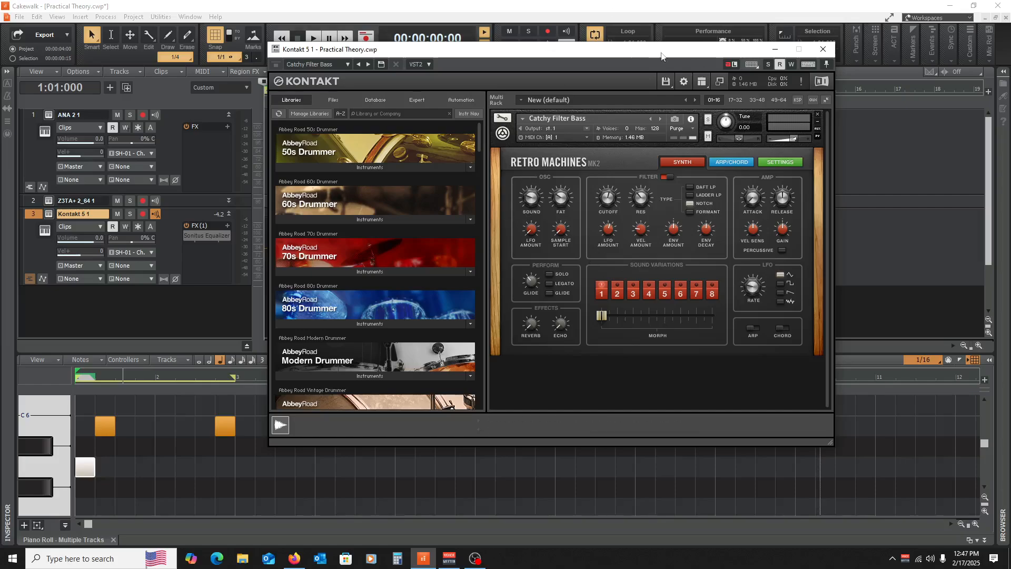
{"action": "left_click", "coordinate": [824, 50]}
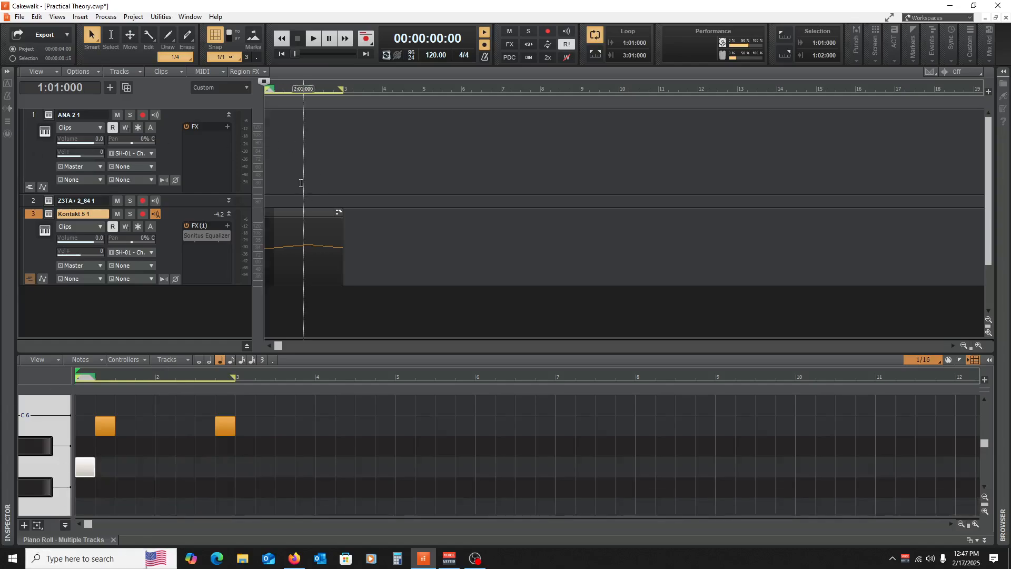
Collapse the Kontakt 5 1 track and move its melody clip to the ANA 2 1 track.
{"action": "left_click", "coordinate": [416, 237]}
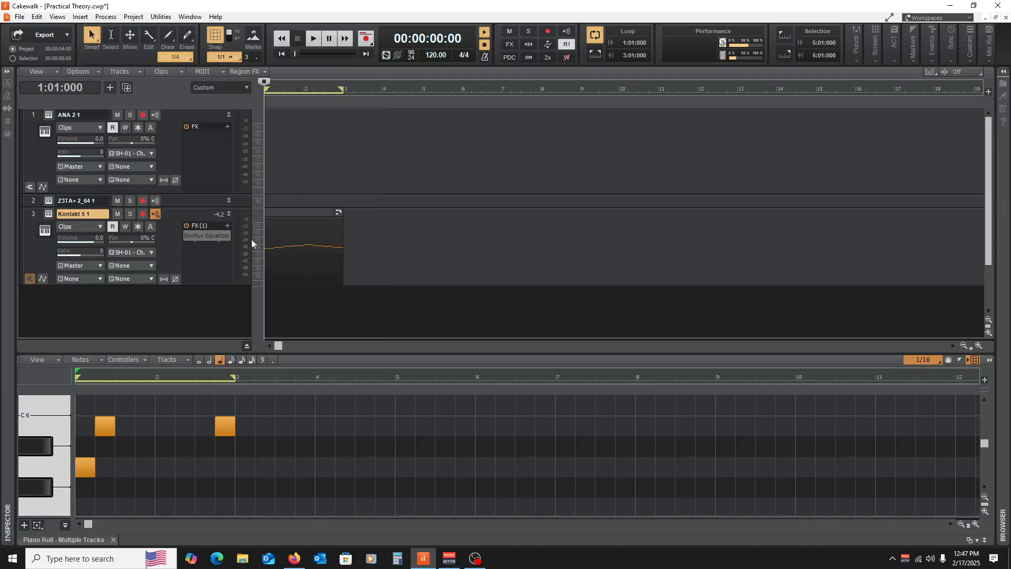
{"action": "left_click", "coordinate": [229, 215]}
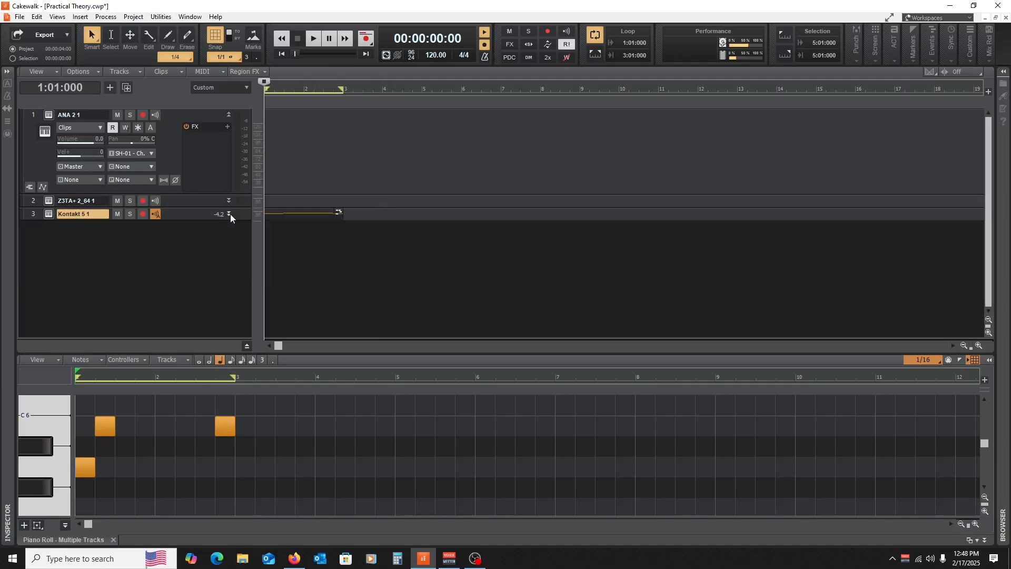
{"action": "left_click_drag", "start_coordinate": [272, 213], "coordinate": [271, 173]}
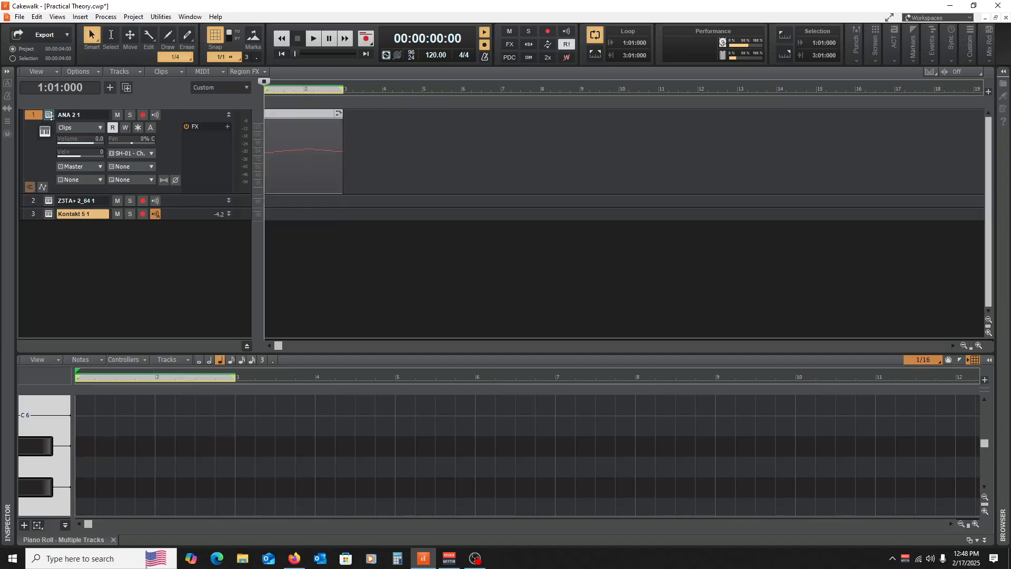
View the ANA 2 synth and move the Inf EQ effect from the Z3TA+ 2 track to the ANA 2 1 track.
{"action": "left_click", "coordinate": [49, 115]}
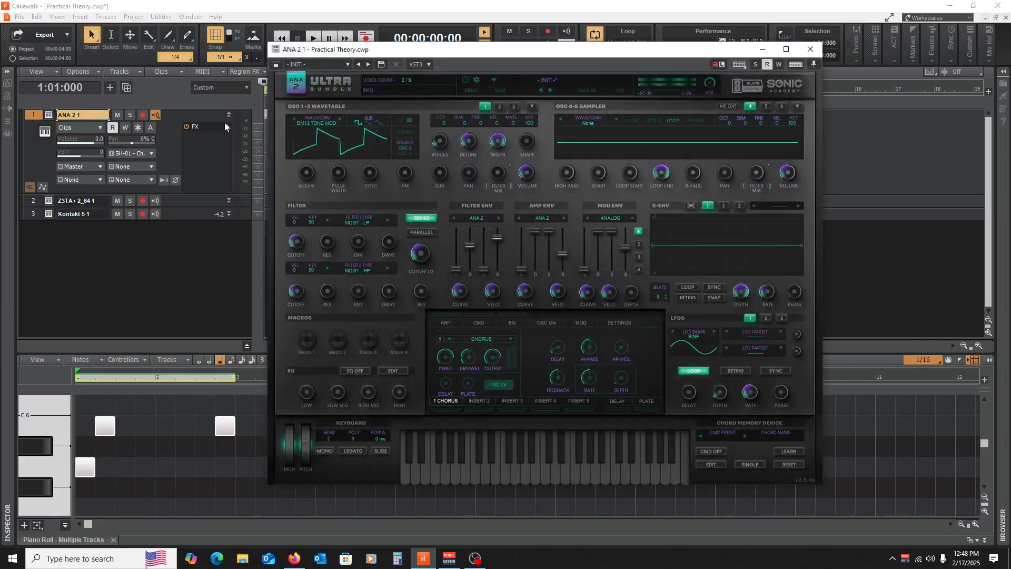
{"action": "left_click_drag", "start_coordinate": [184, 211], "coordinate": [184, 261]}
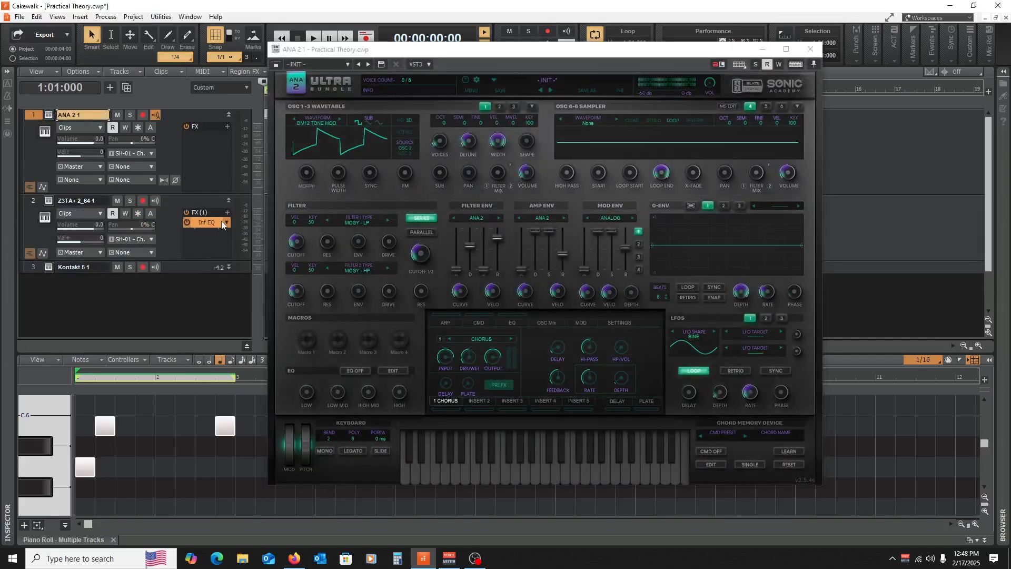
{"action": "left_click_drag", "start_coordinate": [222, 221], "coordinate": [205, 187]}
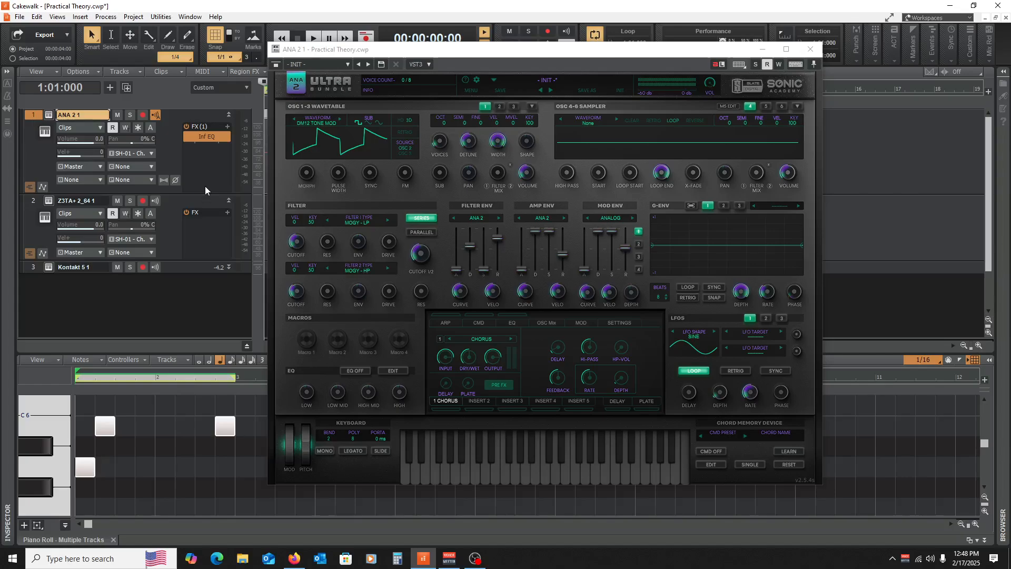
{"action": "left_click", "coordinate": [229, 200]}
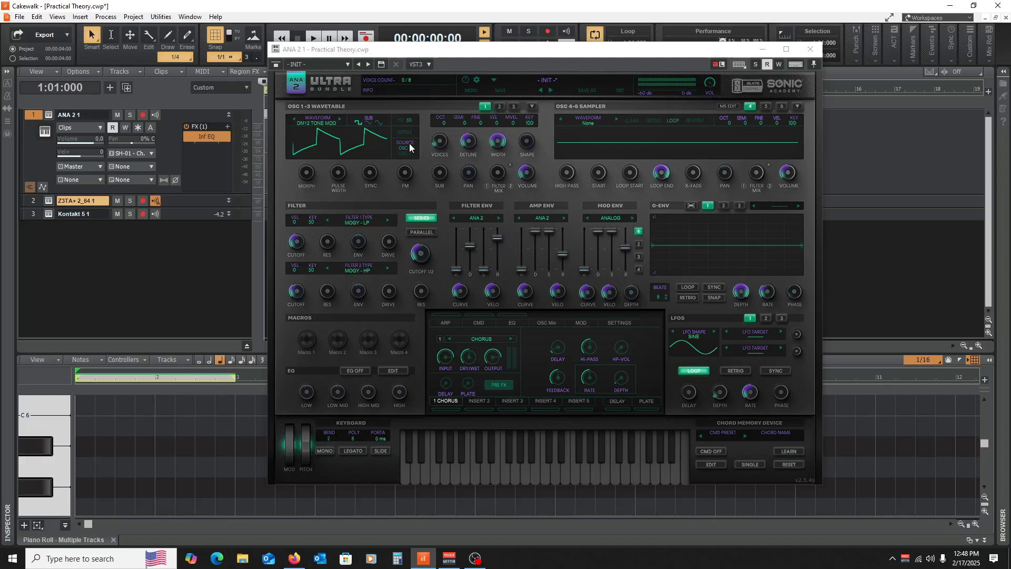
{"action": "left_click", "coordinate": [811, 49]}
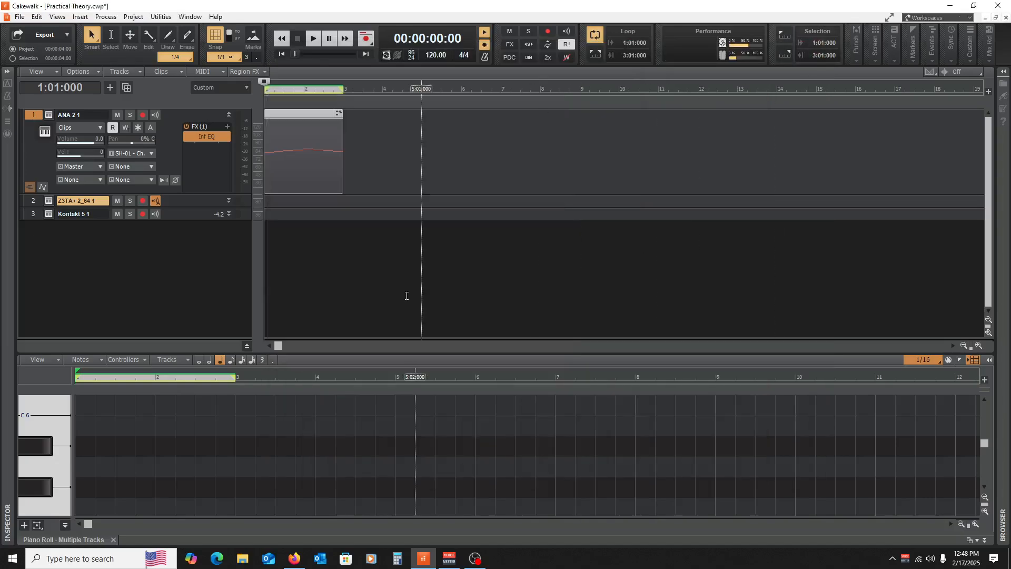
Expand the Kontakt 5 1 track, open Kontakt, and remove the Catchy Filter Bass instrument without saving its changes.
{"action": "left_click", "coordinate": [49, 114]}
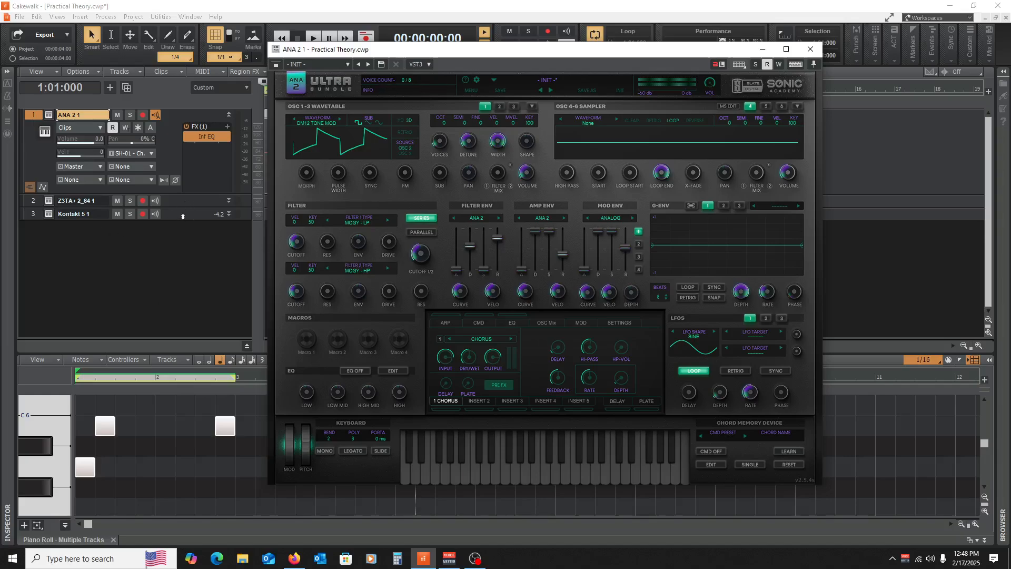
{"action": "left_click_drag", "start_coordinate": [183, 217], "coordinate": [174, 320]}
{"action": "left_click", "coordinate": [50, 216]}
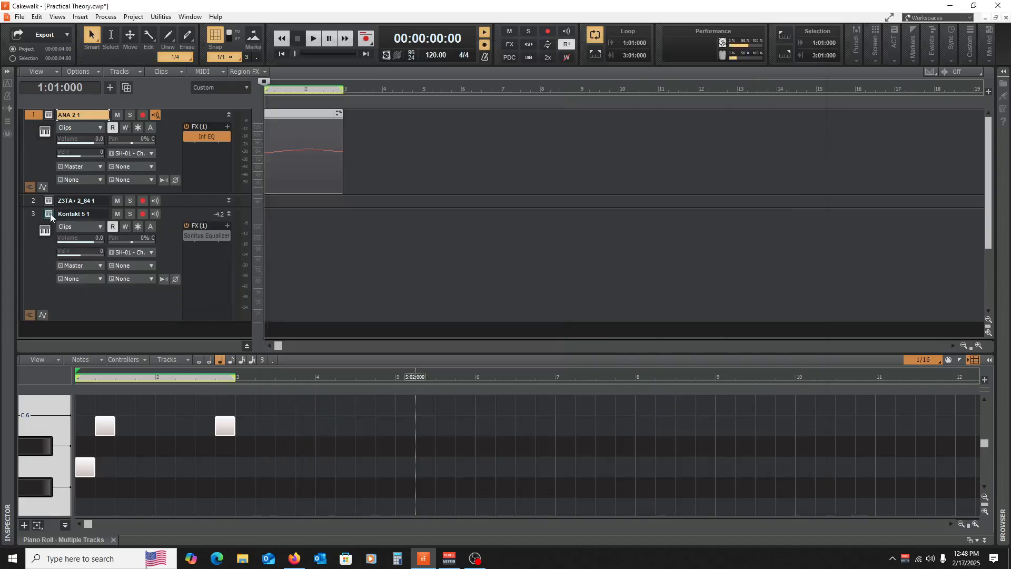
{"action": "left_click", "coordinate": [50, 216]}
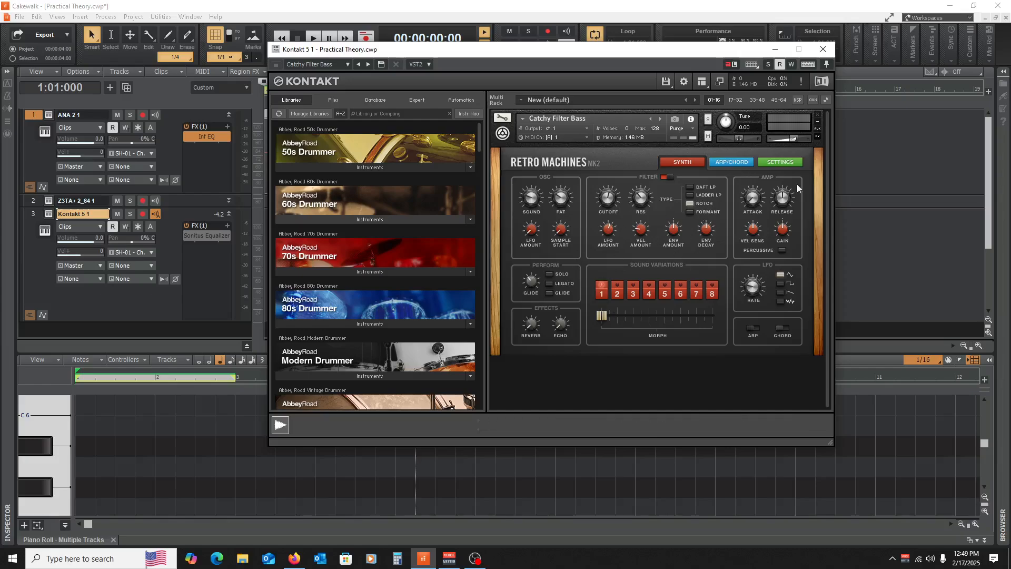
{"action": "left_click", "coordinate": [818, 117]}
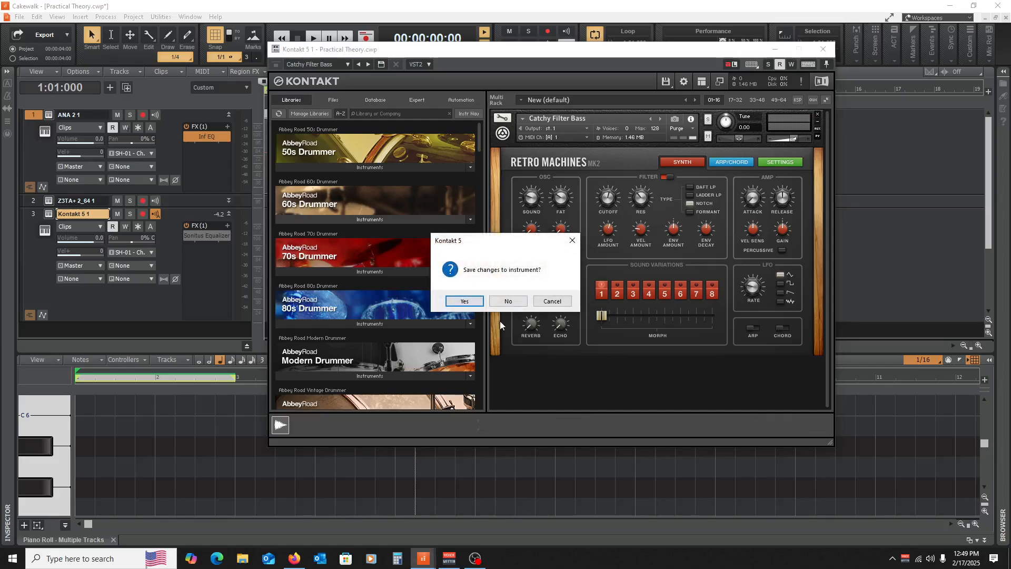
{"action": "left_click", "coordinate": [510, 301]}
Browse the Kontakt libraries, load the Across The Pacific pad from the Kontakt Factory Library, and view its synth controls.
{"action": "scroll", "coordinate": [358, 269], "scroll_direction": "down", "scroll_amount": 6}
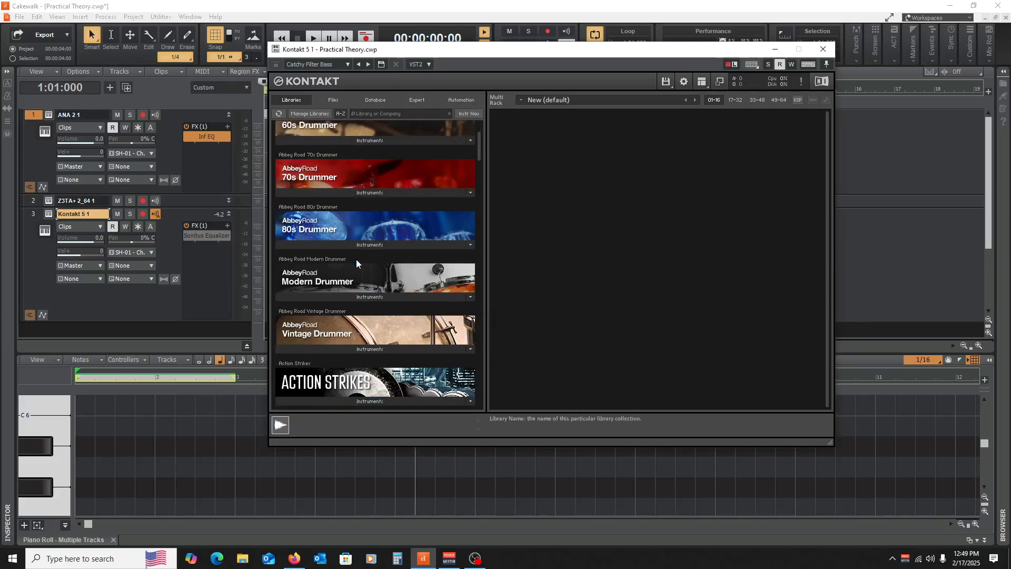
{"action": "scroll", "coordinate": [363, 278], "scroll_direction": "down", "scroll_amount": 10}
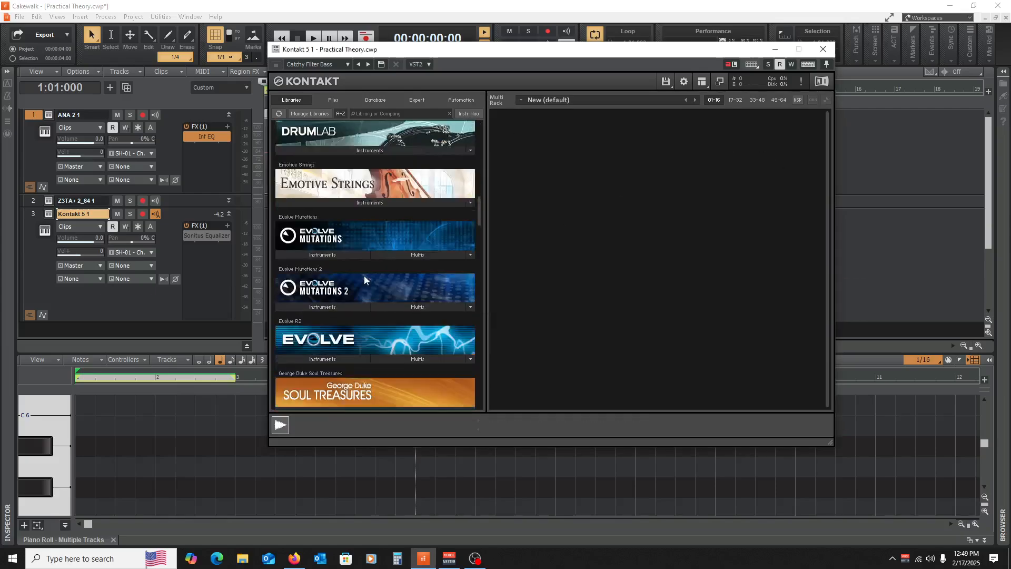
{"action": "scroll", "coordinate": [364, 276], "scroll_direction": "down", "scroll_amount": 4}
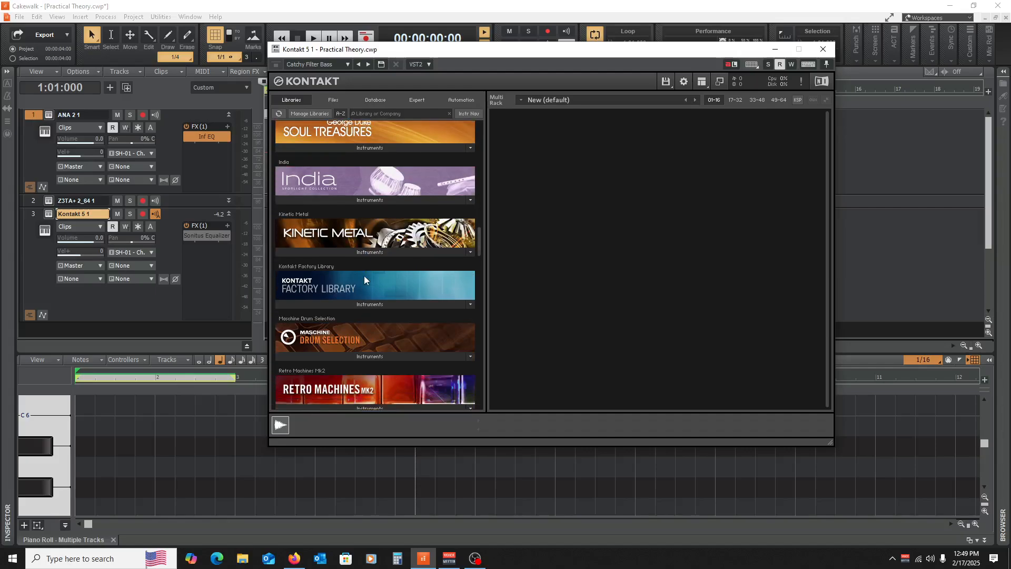
{"action": "scroll", "coordinate": [364, 276], "scroll_direction": "down", "scroll_amount": 4}
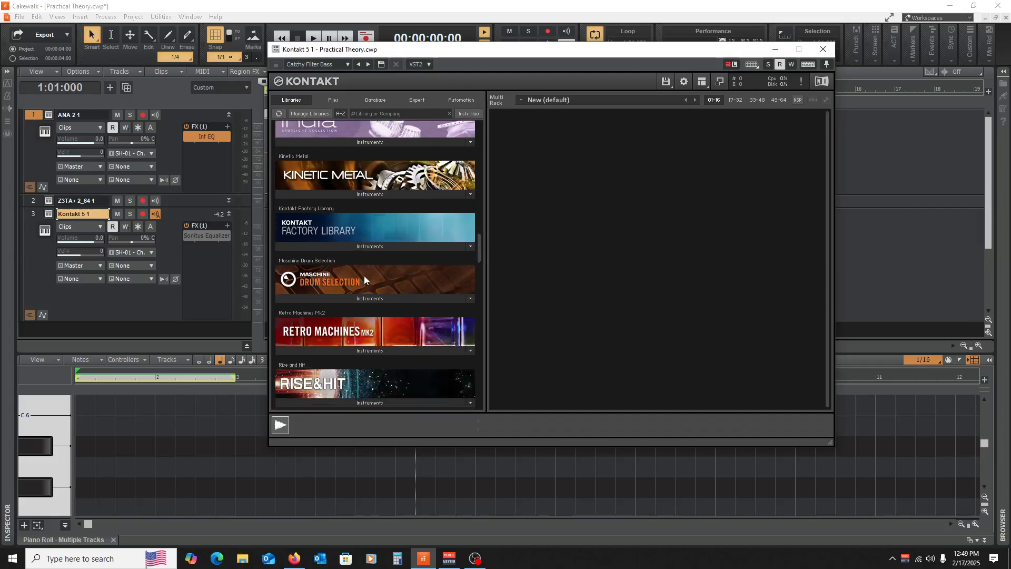
{"action": "scroll", "coordinate": [364, 276], "scroll_direction": "down", "scroll_amount": 10}
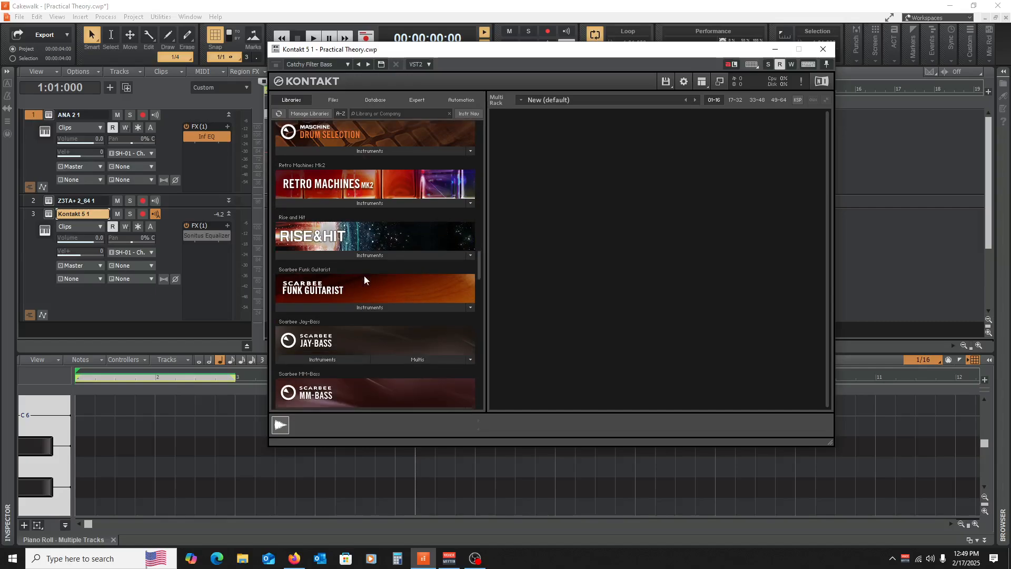
{"action": "scroll", "coordinate": [367, 281], "scroll_direction": "down", "scroll_amount": 6}
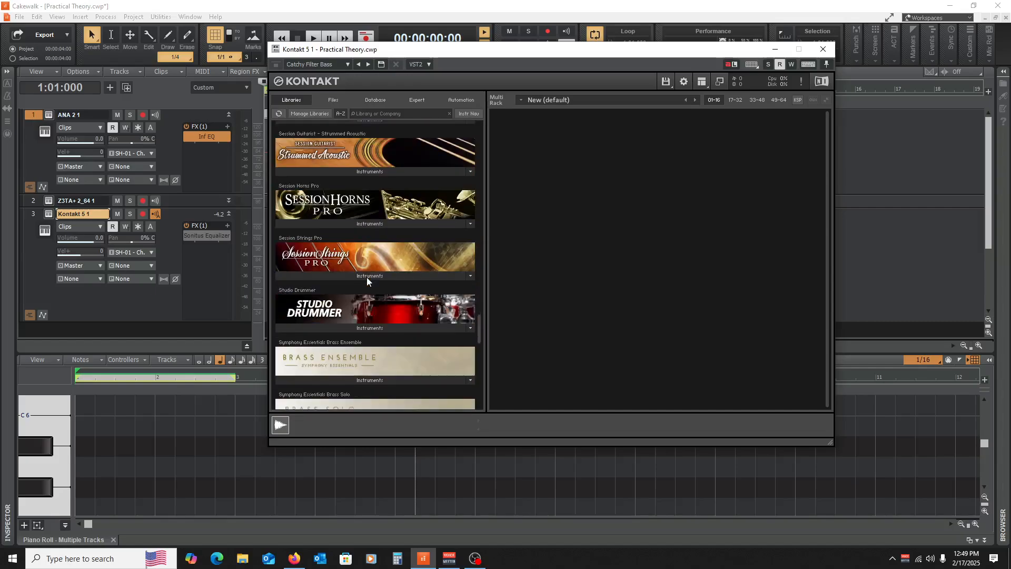
{"action": "scroll", "coordinate": [367, 281], "scroll_direction": "up", "scroll_amount": 6}
{"action": "scroll", "coordinate": [367, 281], "scroll_direction": "up", "scroll_amount": 10}
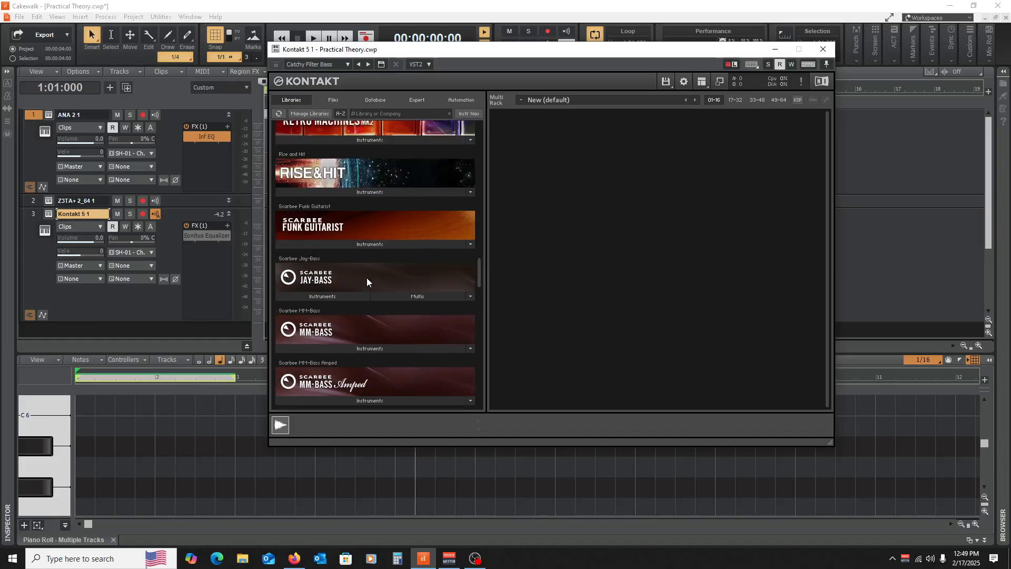
{"action": "scroll", "coordinate": [363, 270], "scroll_direction": "up", "scroll_amount": 1}
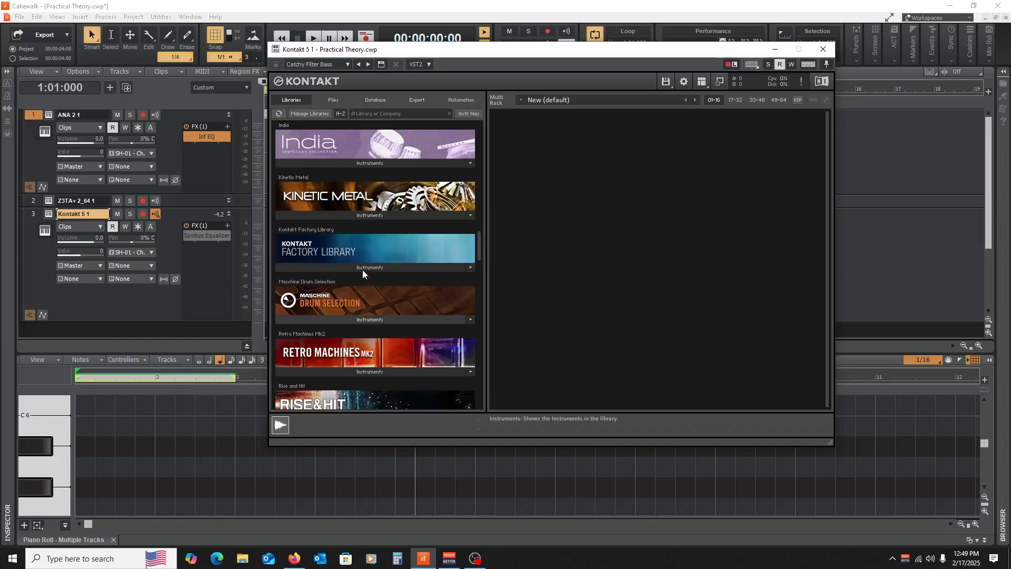
{"action": "left_click", "coordinate": [369, 265]}
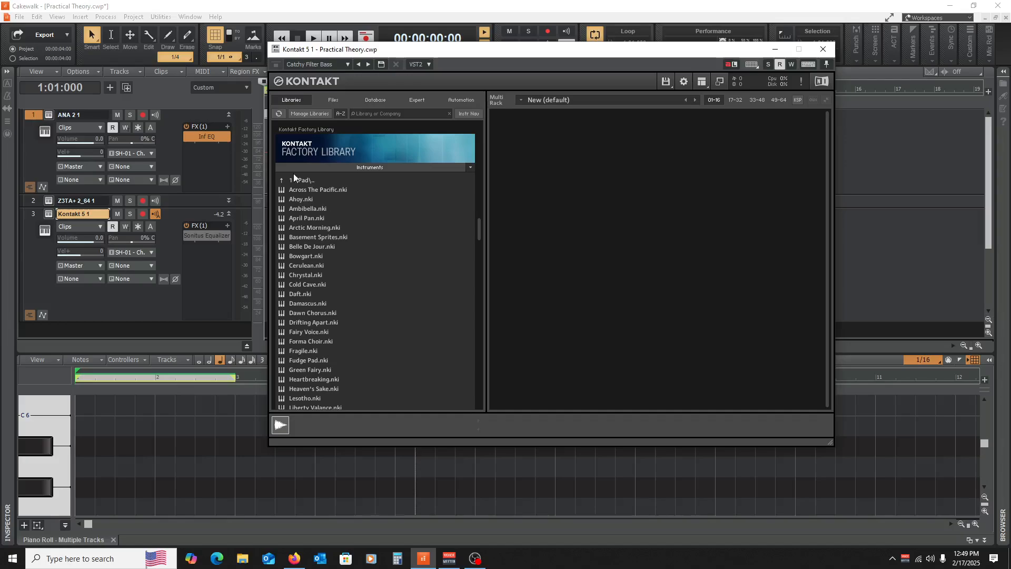
{"action": "left_click", "coordinate": [297, 190]}
{"action": "double_click", "coordinate": [296, 191]}
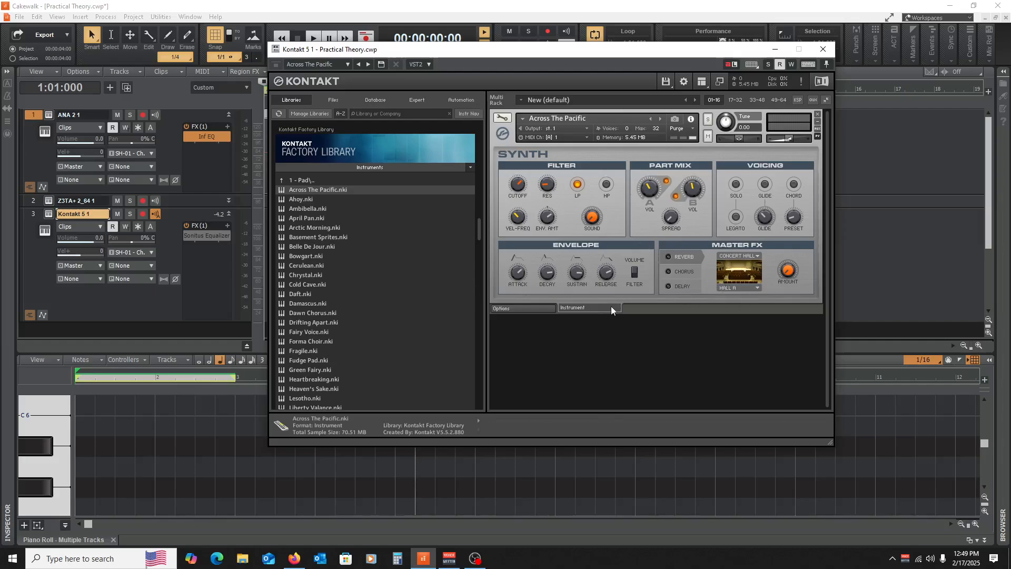
{"action": "left_click", "coordinate": [511, 308]}
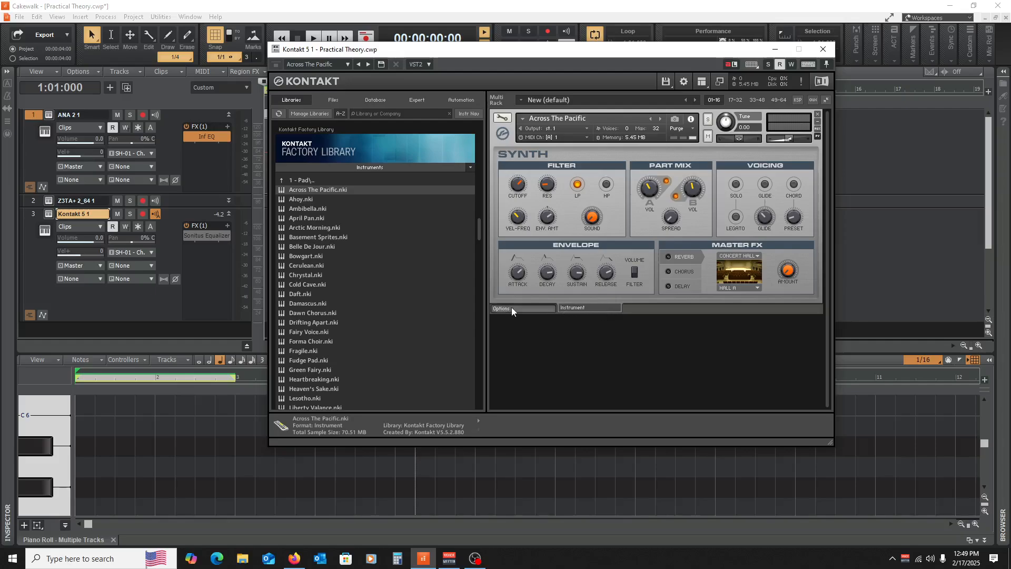
{"action": "left_click", "coordinate": [592, 308]}
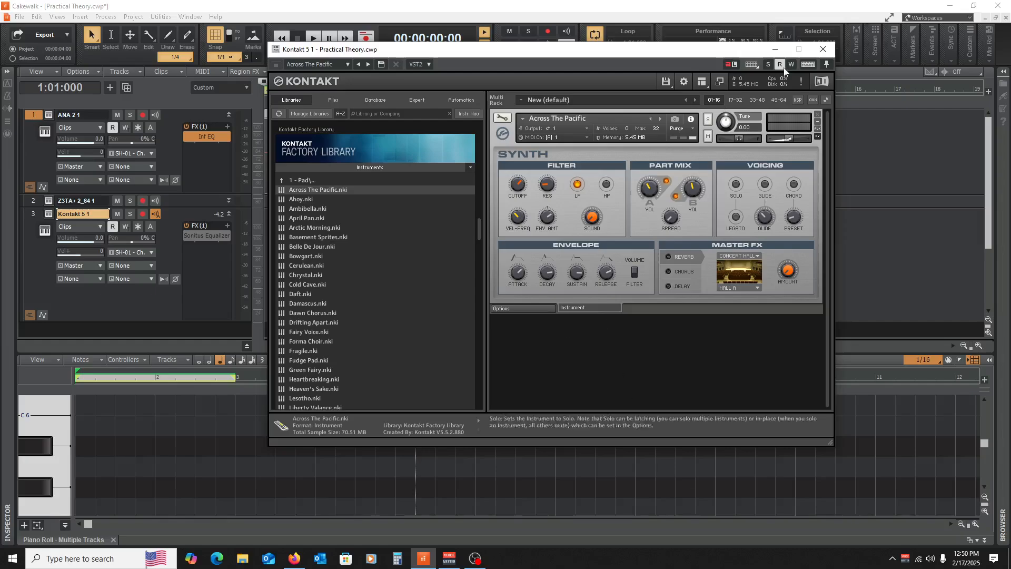
Remove the Across The Pacific instrument and load the Aqua Moans ambient pad from the Evolve R2 library.
{"action": "left_click", "coordinate": [818, 114]}
{"action": "scroll", "coordinate": [330, 218], "scroll_direction": "up", "scroll_amount": 8}
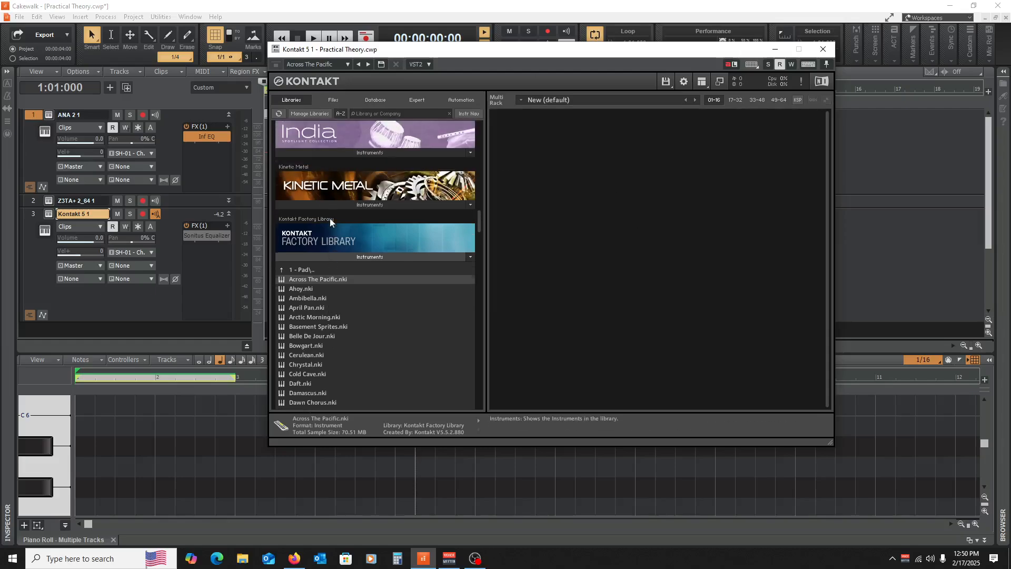
{"action": "scroll", "coordinate": [329, 218], "scroll_direction": "up", "scroll_amount": 3}
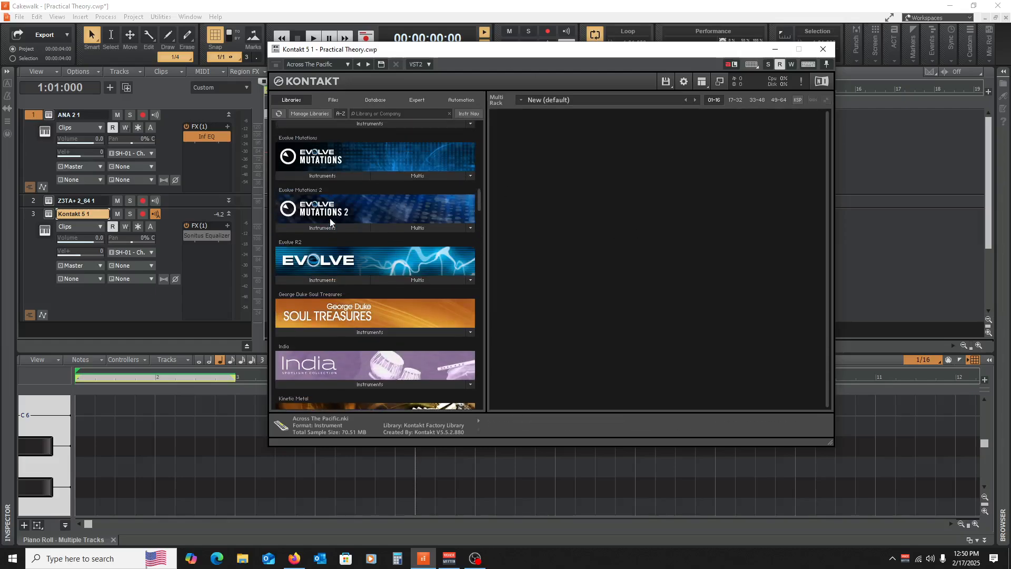
{"action": "left_click", "coordinate": [321, 280]}
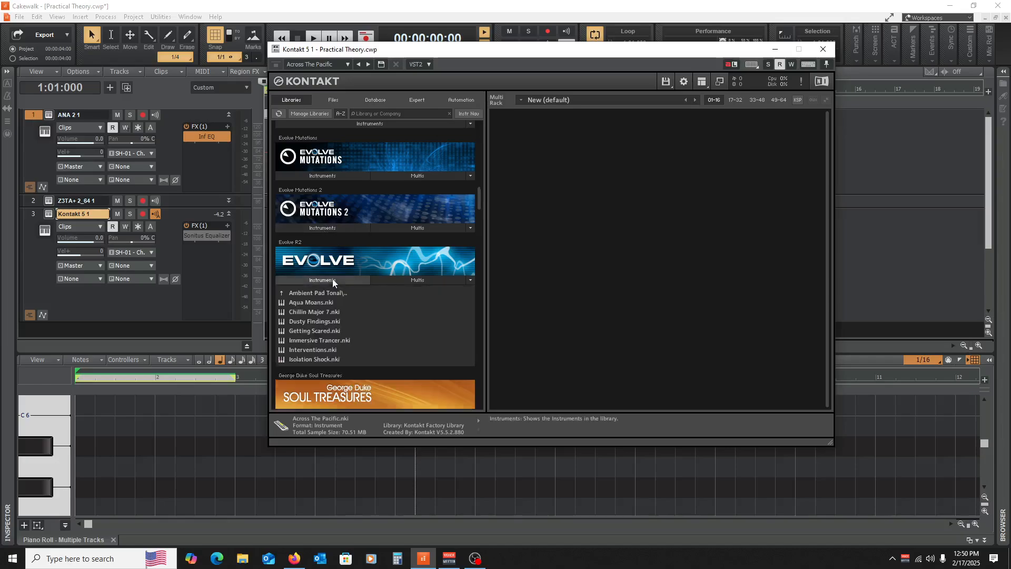
{"action": "double_click", "coordinate": [313, 189]}
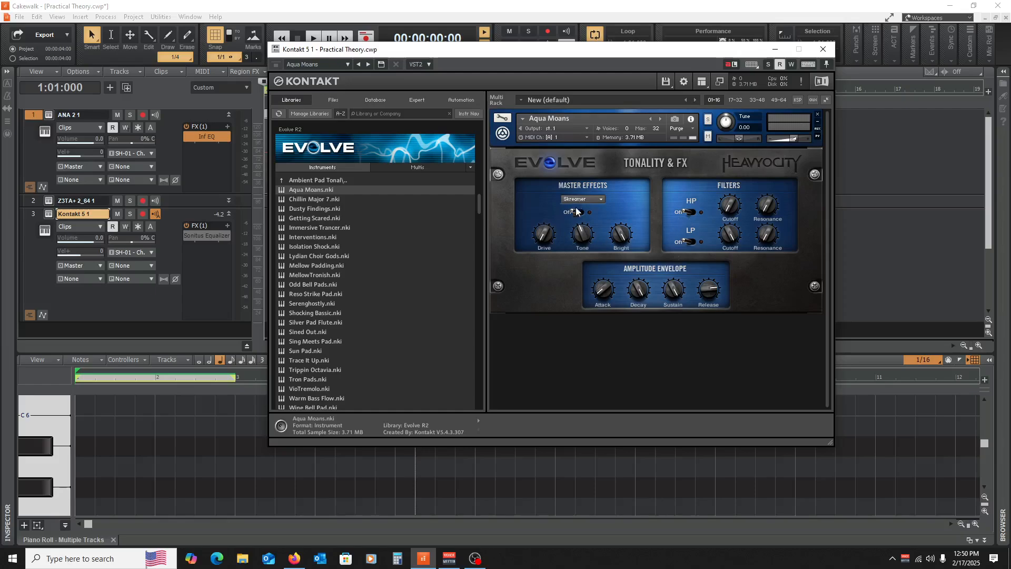
View the effect types available under Aqua Moans' Master Effects and close the Kontakt window.
{"action": "left_click", "coordinate": [592, 198]}
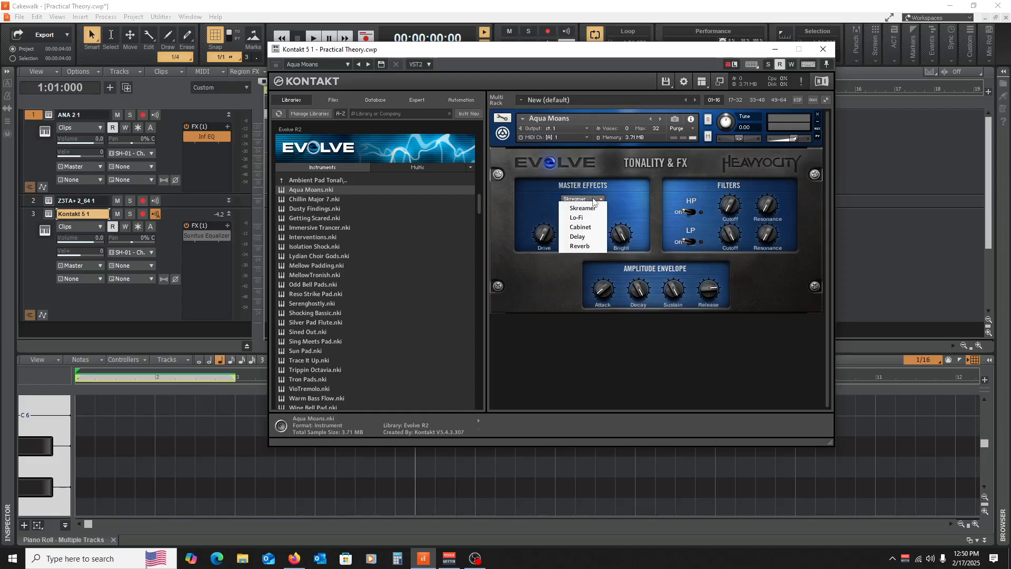
{"action": "left_click", "coordinate": [632, 197]}
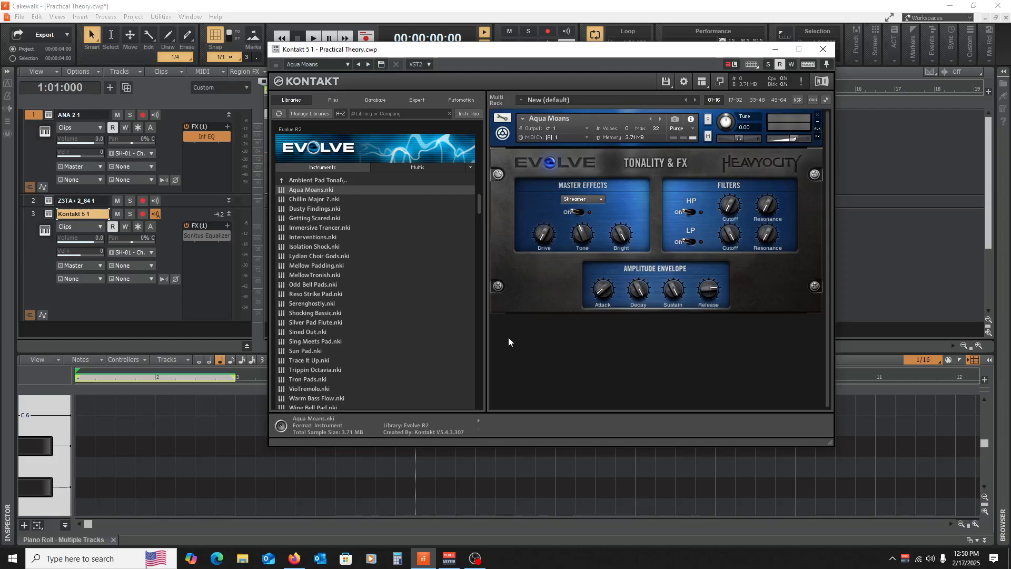
{"action": "left_click", "coordinate": [823, 49]}
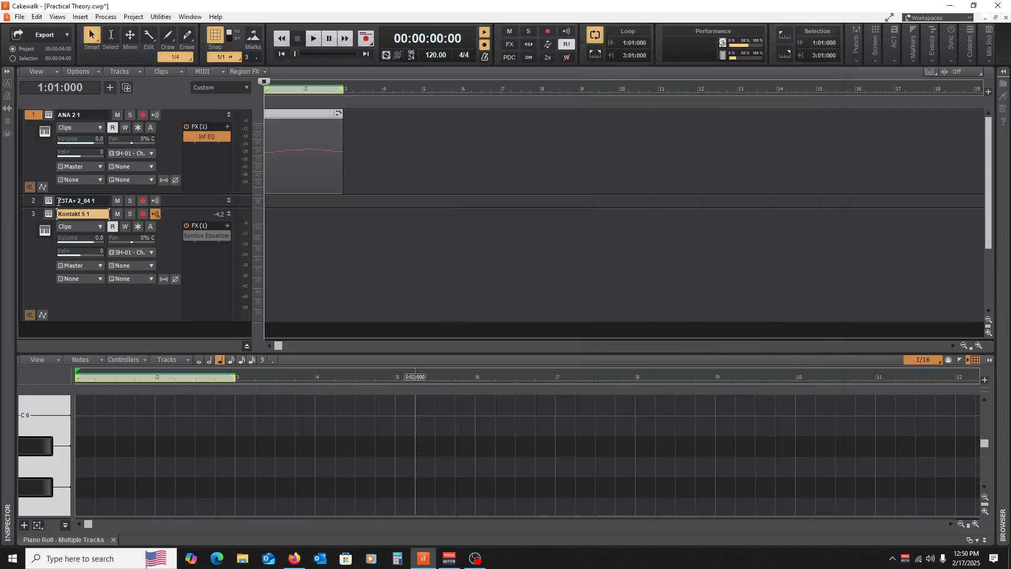
Collapse the Kontakt 5 1 track, then view the ANA 2 synth's oscillators and filters and close its window.
{"action": "left_click", "coordinate": [229, 214]}
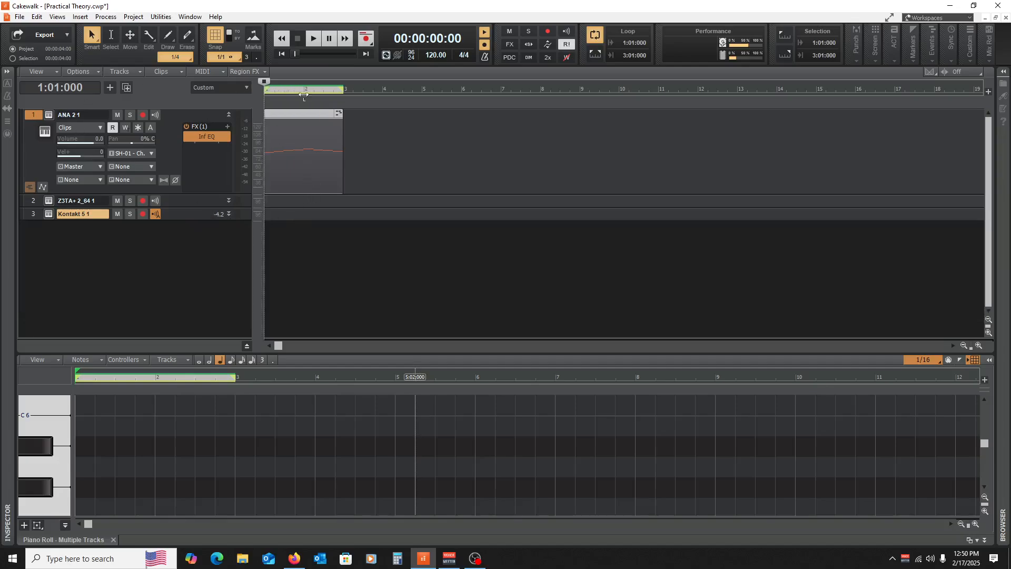
{"action": "left_click", "coordinate": [48, 114]}
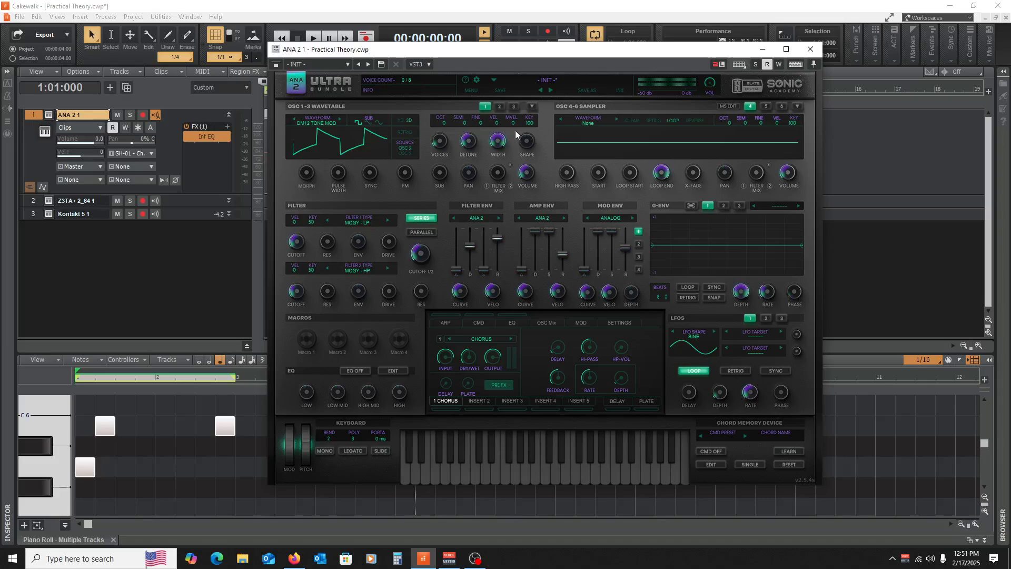
{"action": "left_click", "coordinate": [811, 53]}
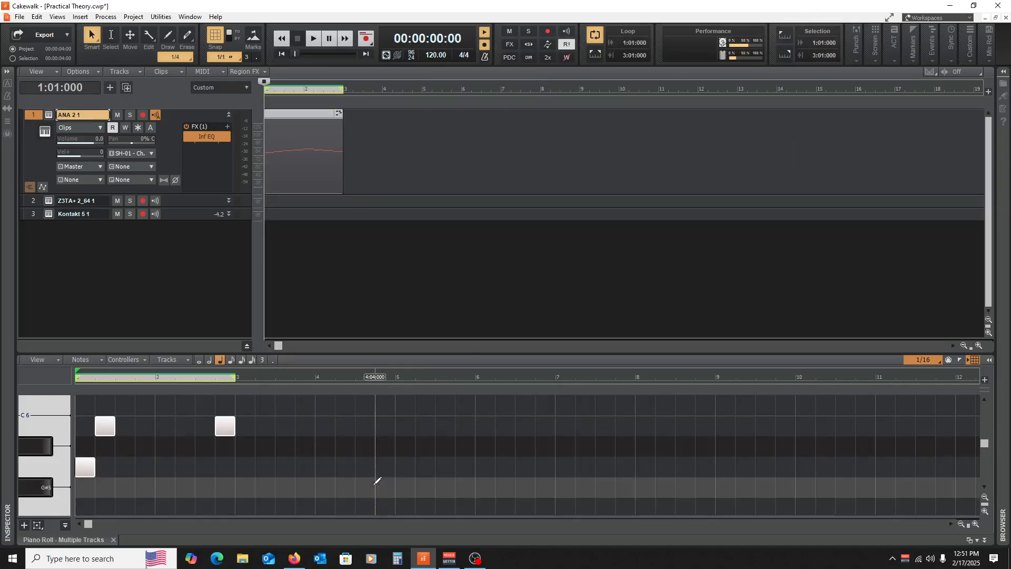
Switch to the Audio Synthesis document in Firefox and review the definition of synthesis and the additive and subtractive types.
{"action": "left_click", "coordinate": [295, 559]}
{"action": "scroll", "coordinate": [362, 199], "scroll_direction": "up", "scroll_amount": 5}
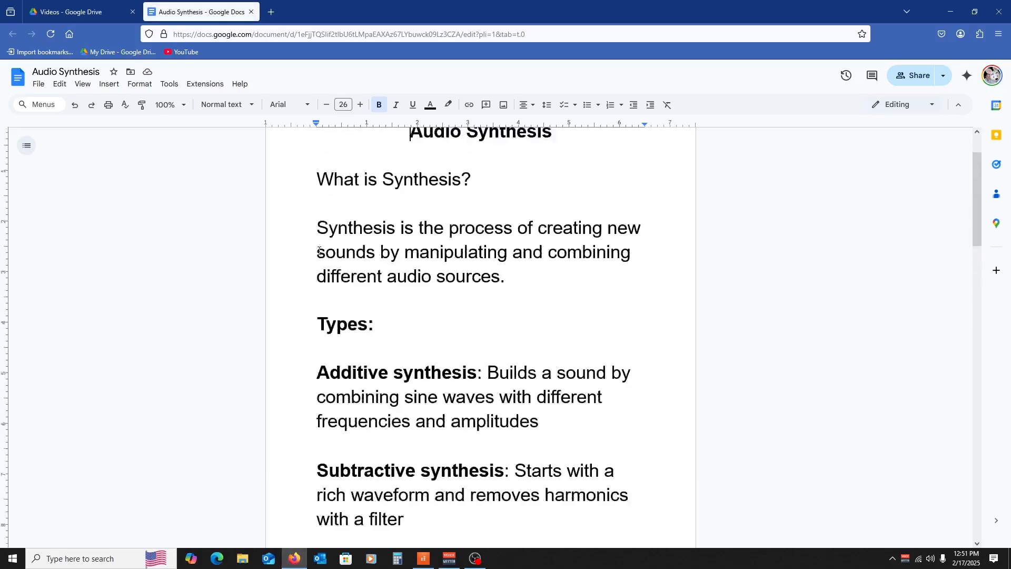
{"action": "scroll", "coordinate": [362, 199], "scroll_direction": "down", "scroll_amount": 5}
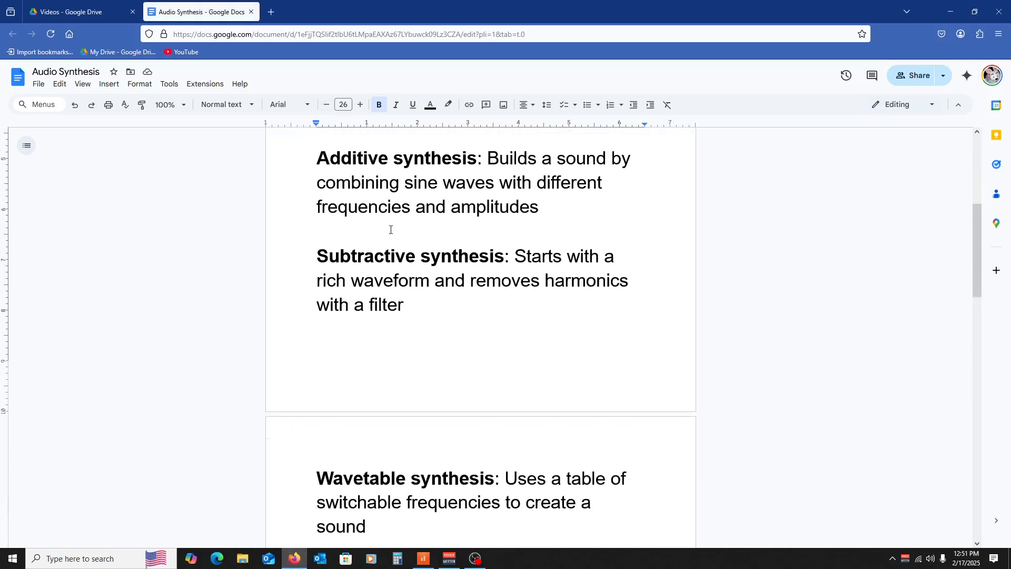
{"action": "scroll", "coordinate": [391, 228], "scroll_direction": "up", "scroll_amount": 5}
{"action": "scroll", "coordinate": [508, 268], "scroll_direction": "down", "scroll_amount": 1}
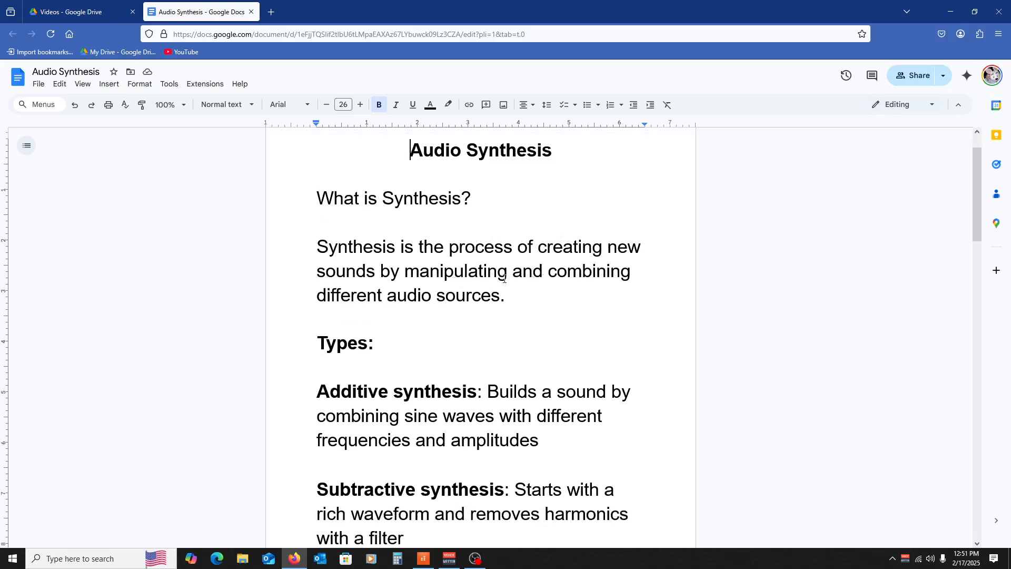
{"action": "scroll", "coordinate": [503, 319], "scroll_direction": "down", "scroll_amount": 6}
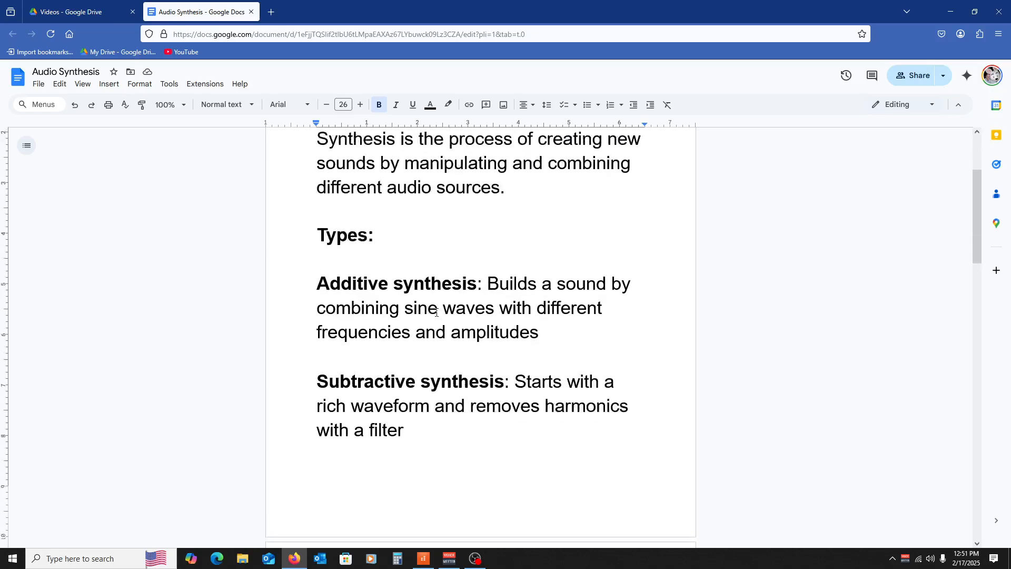
{"action": "scroll", "coordinate": [436, 313], "scroll_direction": "up", "scroll_amount": 3}
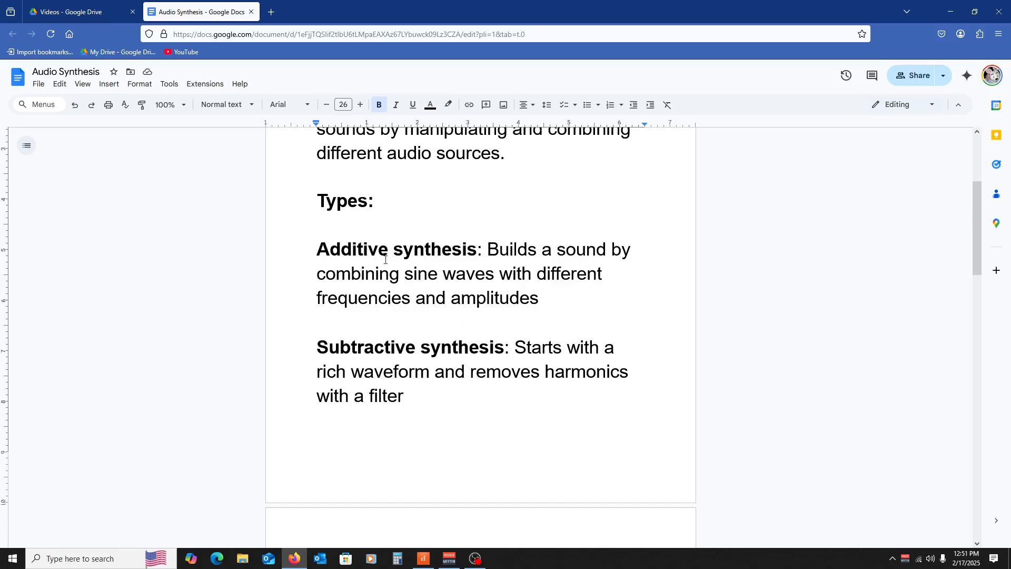
{"action": "scroll", "coordinate": [407, 276], "scroll_direction": "down", "scroll_amount": 2}
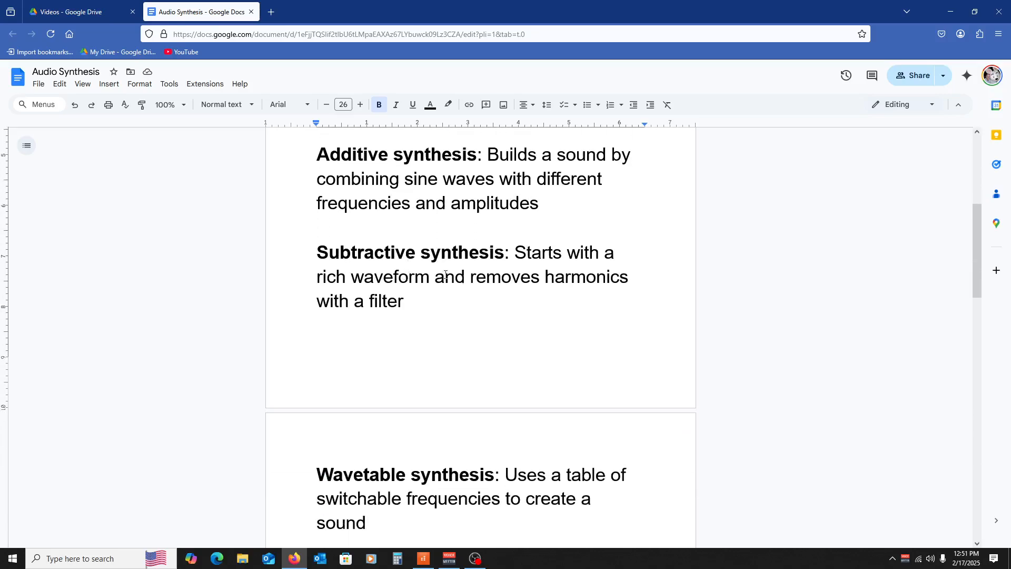
{"action": "scroll", "coordinate": [437, 287], "scroll_direction": "up", "scroll_amount": 6}
{"action": "scroll", "coordinate": [427, 316], "scroll_direction": "down", "scroll_amount": 6}
Review the wavetable, frequency modulation, granular, physical modeling and vector synthesis descriptions in the Audio Synthesis document.
{"action": "scroll", "coordinate": [417, 318], "scroll_direction": "down", "scroll_amount": 15}
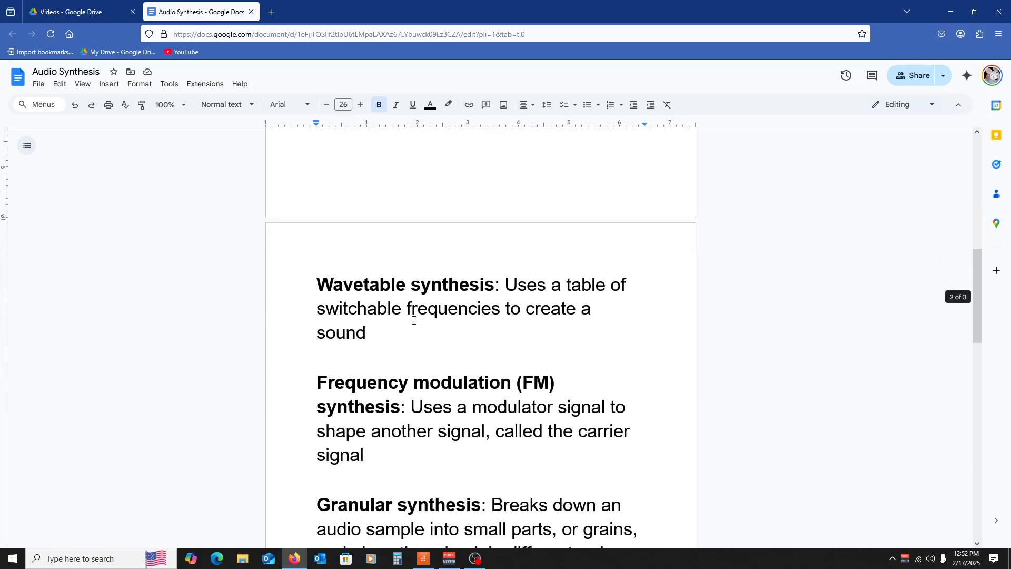
{"action": "scroll", "coordinate": [419, 416], "scroll_direction": "up", "scroll_amount": 20}
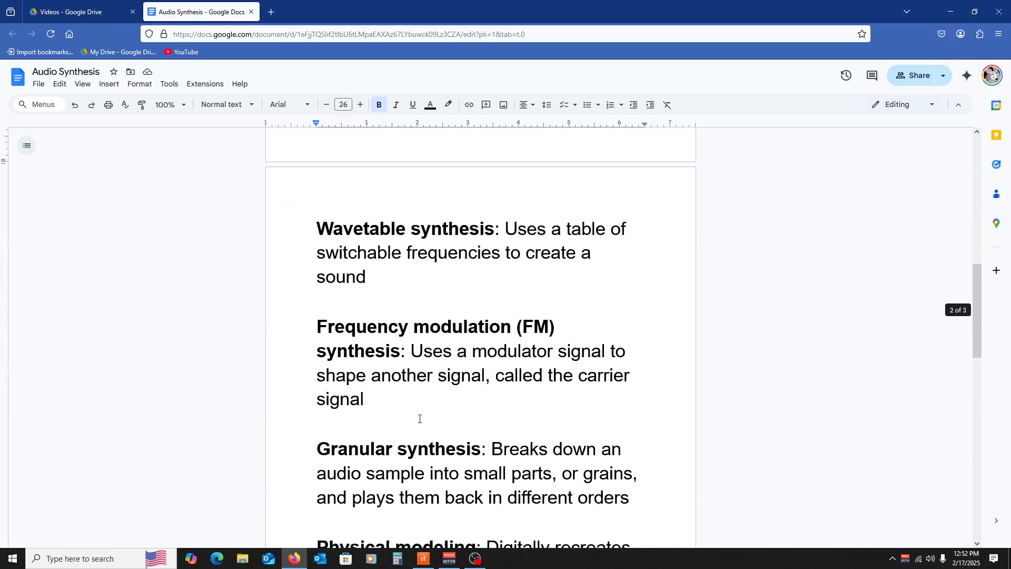
{"action": "scroll", "coordinate": [439, 360], "scroll_direction": "down", "scroll_amount": 20}
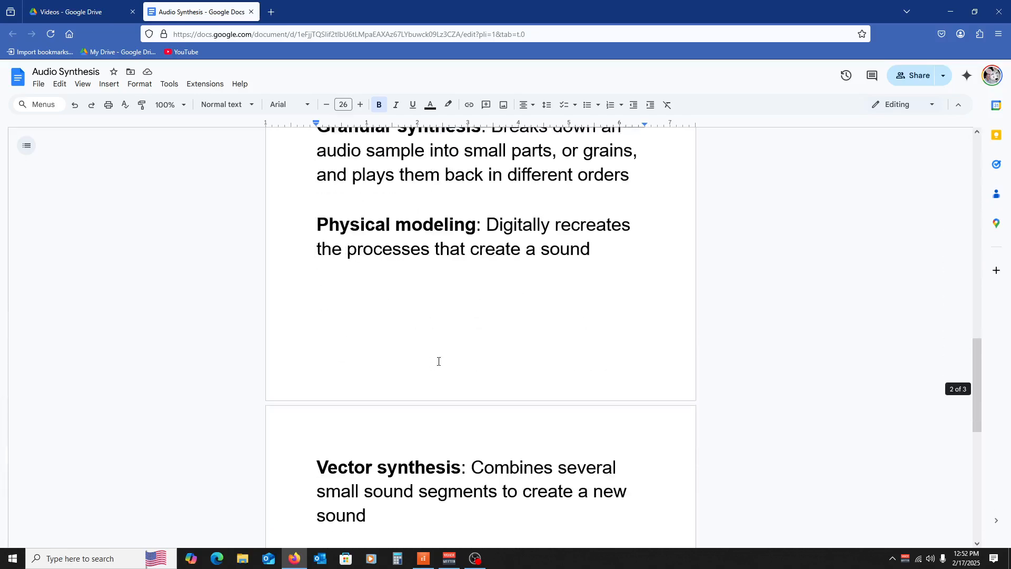
{"action": "scroll", "coordinate": [438, 360], "scroll_direction": "up", "scroll_amount": 5}
{"action": "scroll", "coordinate": [438, 362], "scroll_direction": "up", "scroll_amount": 7}
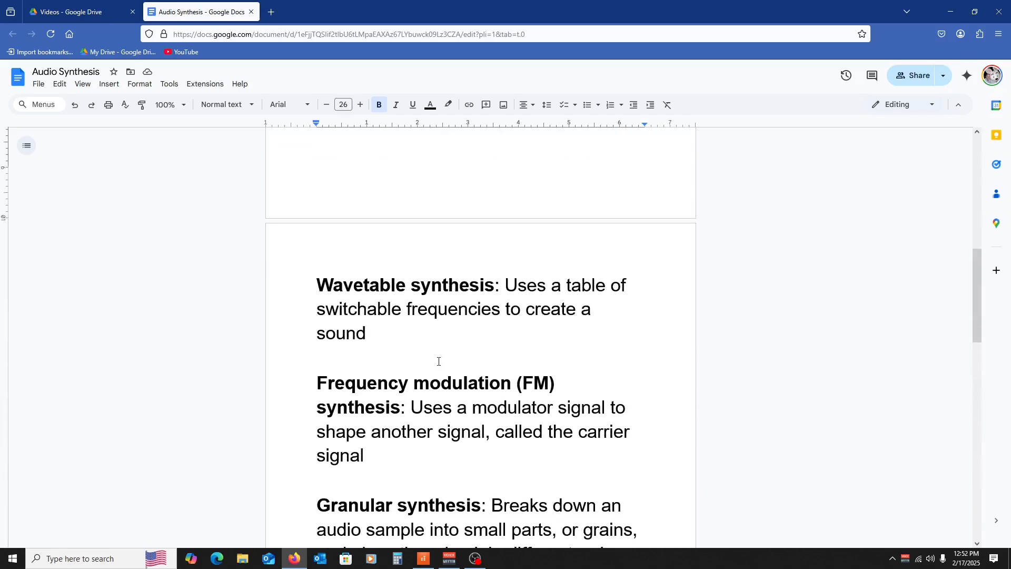
{"action": "scroll", "coordinate": [439, 361], "scroll_direction": "down", "scroll_amount": 8}
{"action": "scroll", "coordinate": [439, 362], "scroll_direction": "up", "scroll_amount": 18}
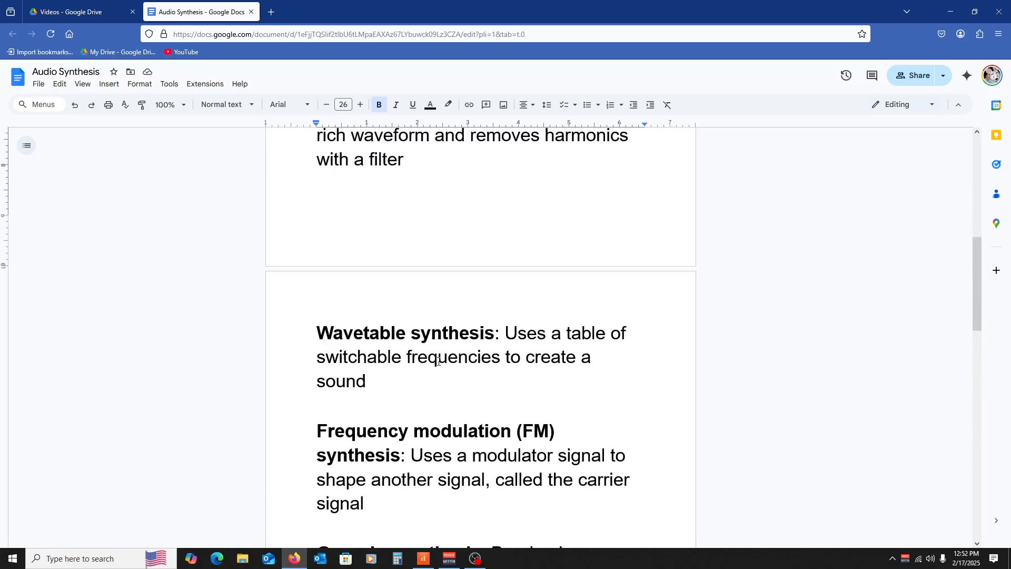
{"action": "scroll", "coordinate": [439, 361], "scroll_direction": "down", "scroll_amount": 20}
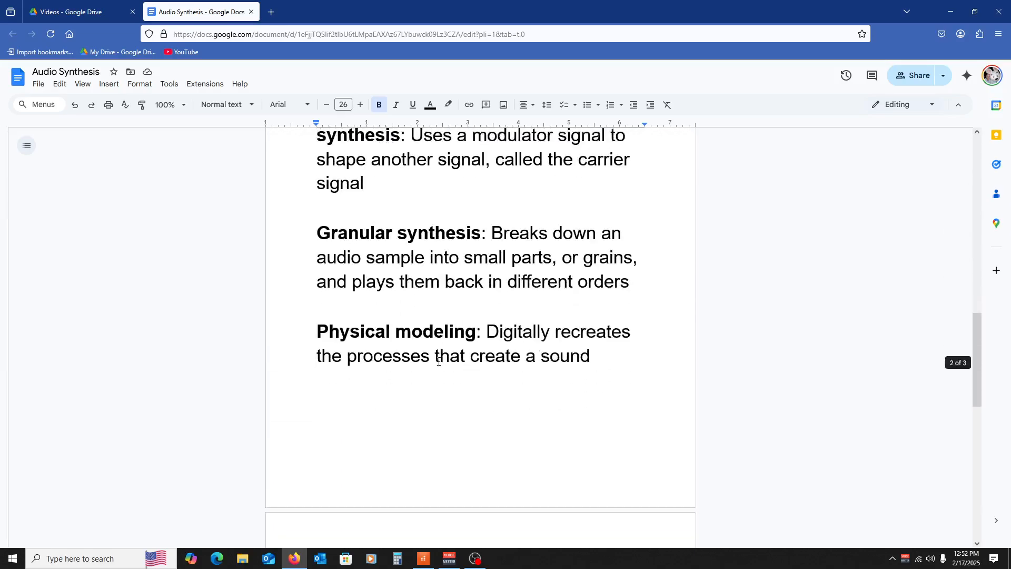
{"action": "scroll", "coordinate": [438, 361], "scroll_direction": "up", "scroll_amount": 7}
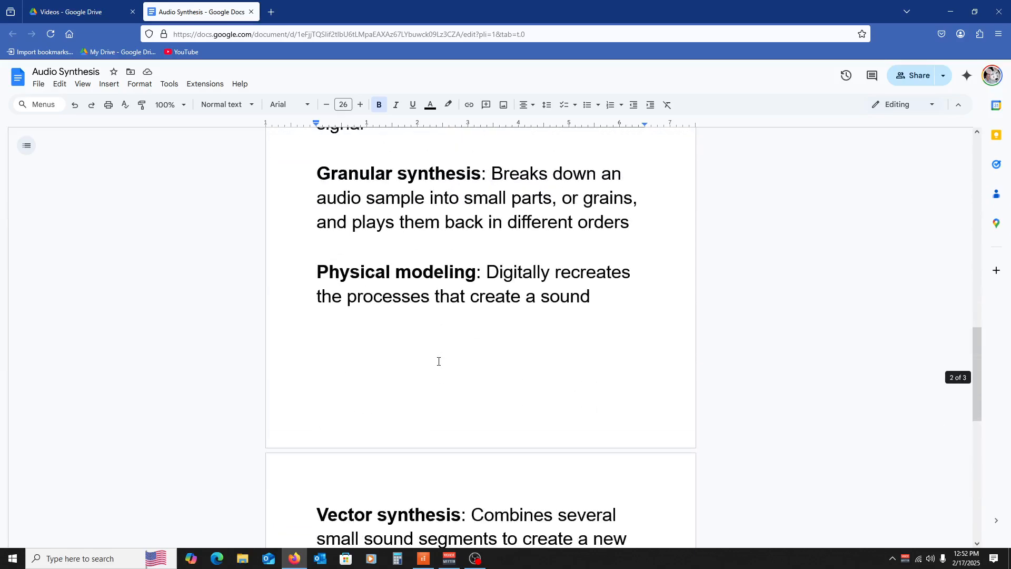
Review all synthesis types in the Audio Synthesis document, from vector synthesis back to the opening definition.
{"action": "scroll", "coordinate": [438, 361], "scroll_direction": "up", "scroll_amount": 10}
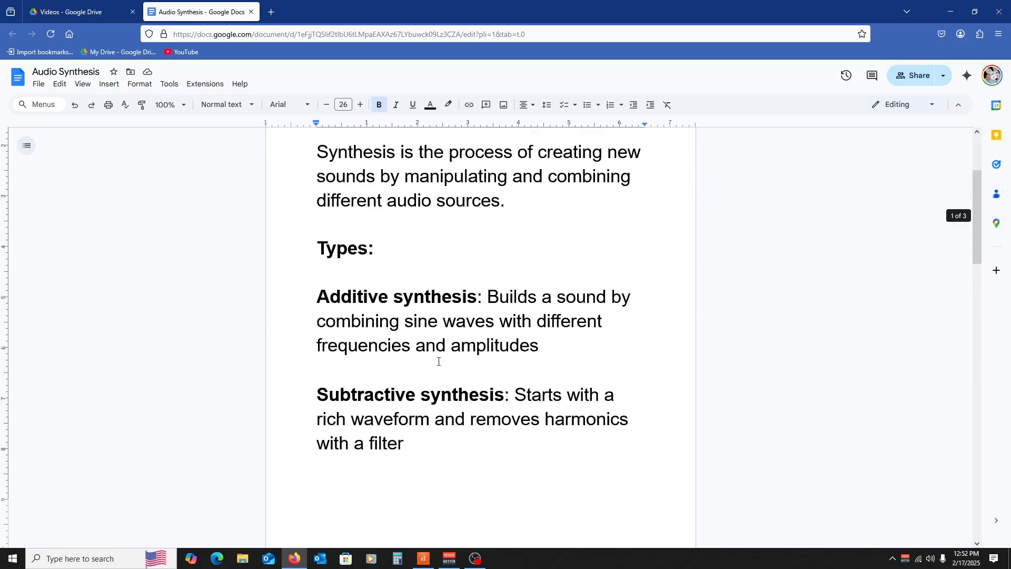
{"action": "scroll", "coordinate": [439, 361], "scroll_direction": "up", "scroll_amount": 3}
{"action": "scroll", "coordinate": [438, 361], "scroll_direction": "down", "scroll_amount": 12}
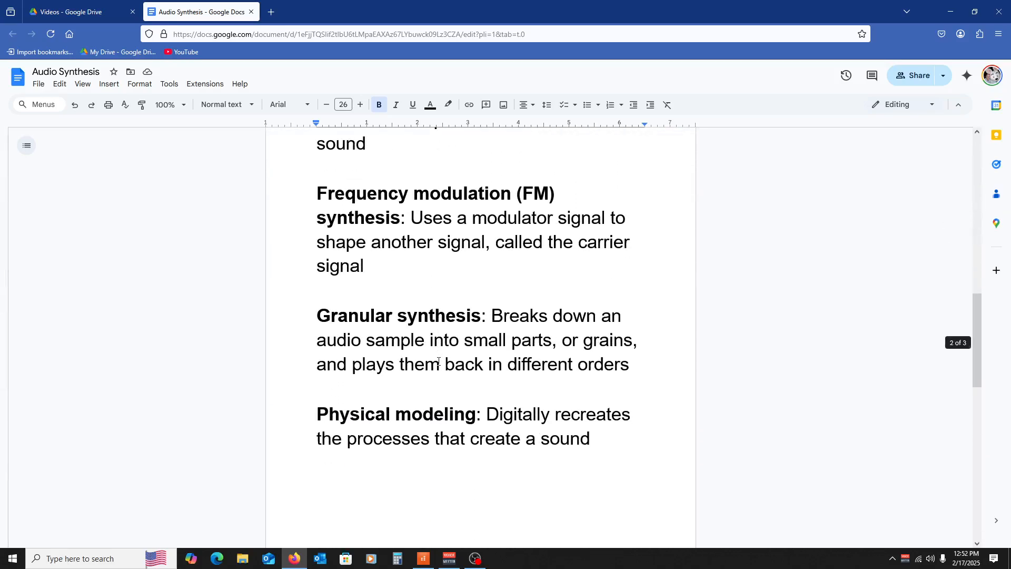
{"action": "scroll", "coordinate": [377, 347], "scroll_direction": "down", "scroll_amount": 3}
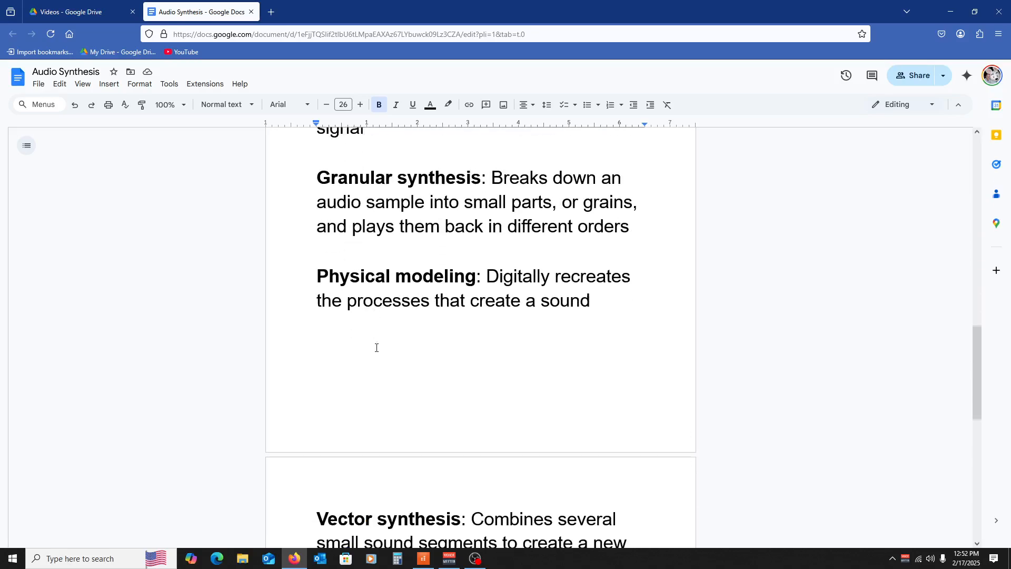
{"action": "scroll", "coordinate": [386, 330], "scroll_direction": "down", "scroll_amount": 1}
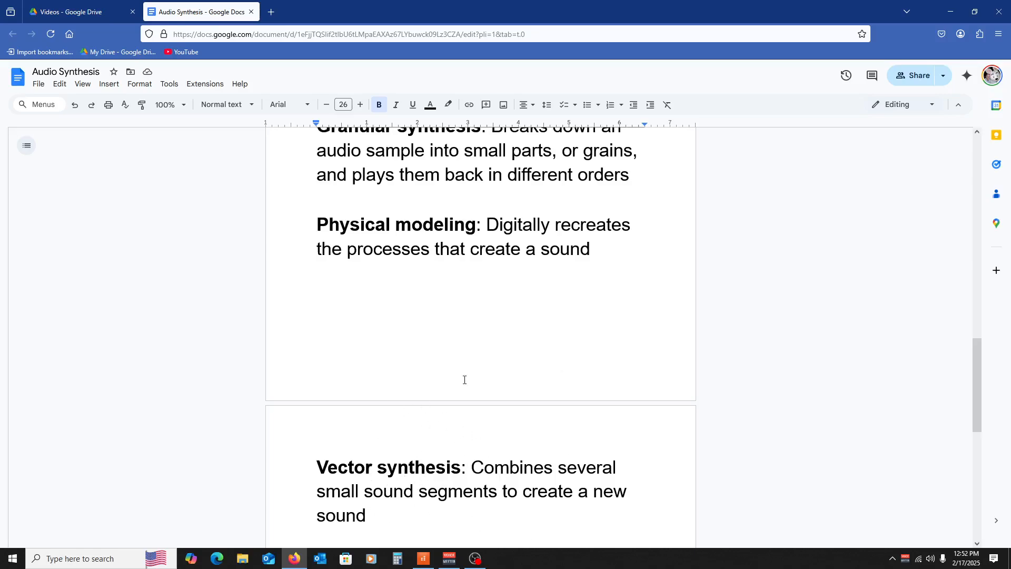
{"action": "scroll", "coordinate": [422, 495], "scroll_direction": "down", "scroll_amount": 3}
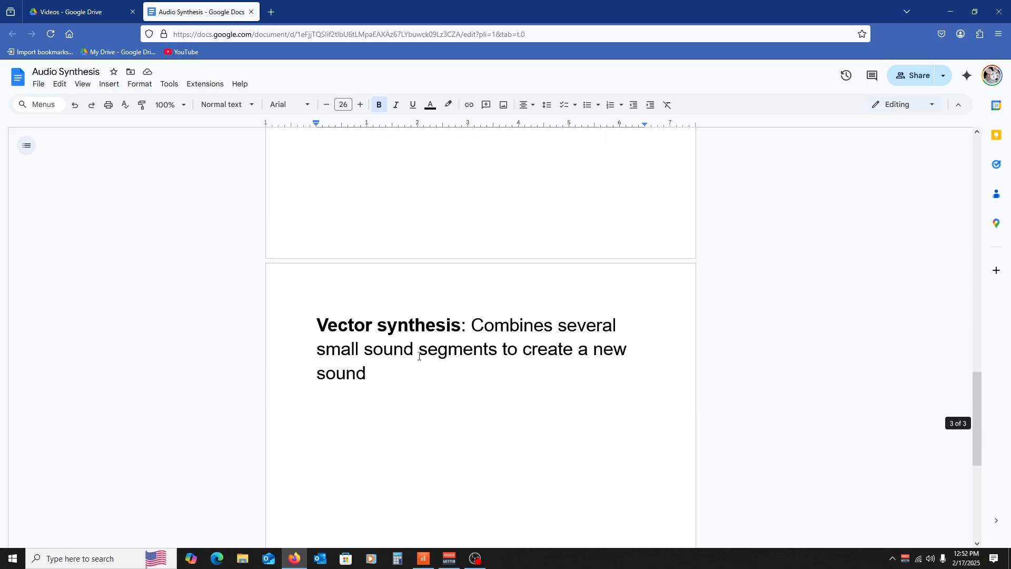
{"action": "scroll", "coordinate": [416, 369], "scroll_direction": "down", "scroll_amount": 4}
{"action": "scroll", "coordinate": [411, 374], "scroll_direction": "up", "scroll_amount": 11}
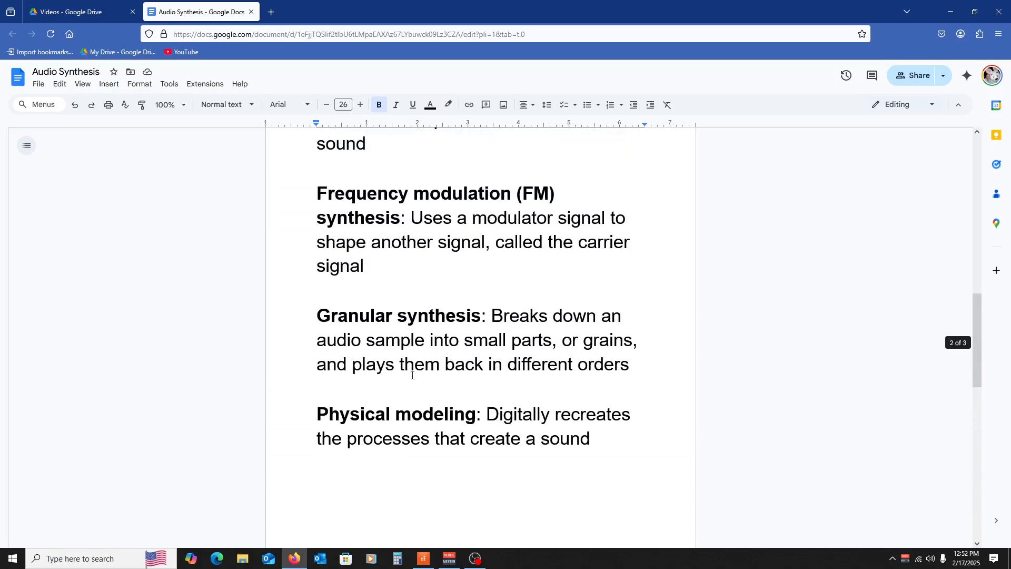
{"action": "scroll", "coordinate": [412, 375], "scroll_direction": "up", "scroll_amount": 4}
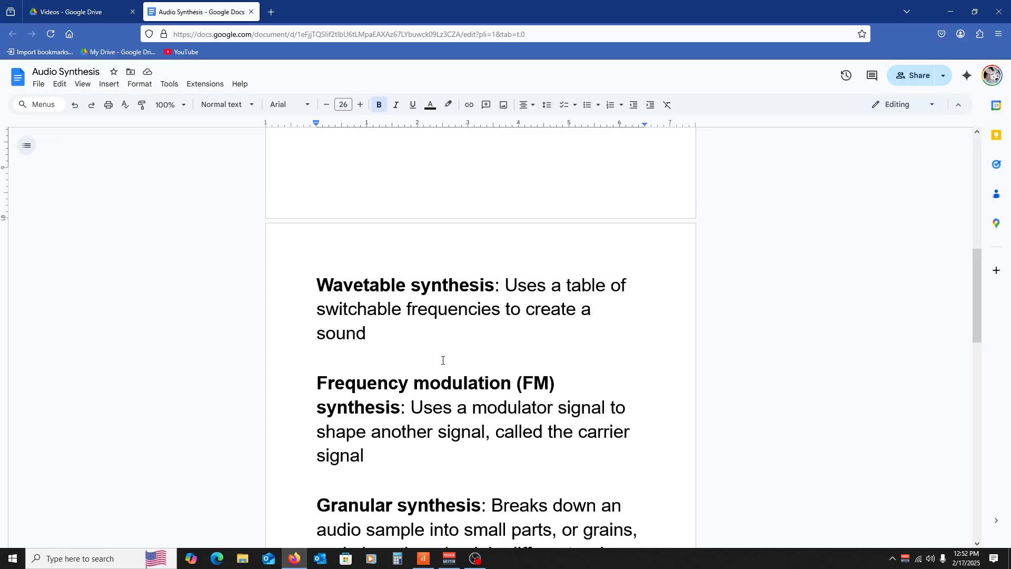
{"action": "scroll", "coordinate": [406, 389], "scroll_direction": "up", "scroll_amount": 10}
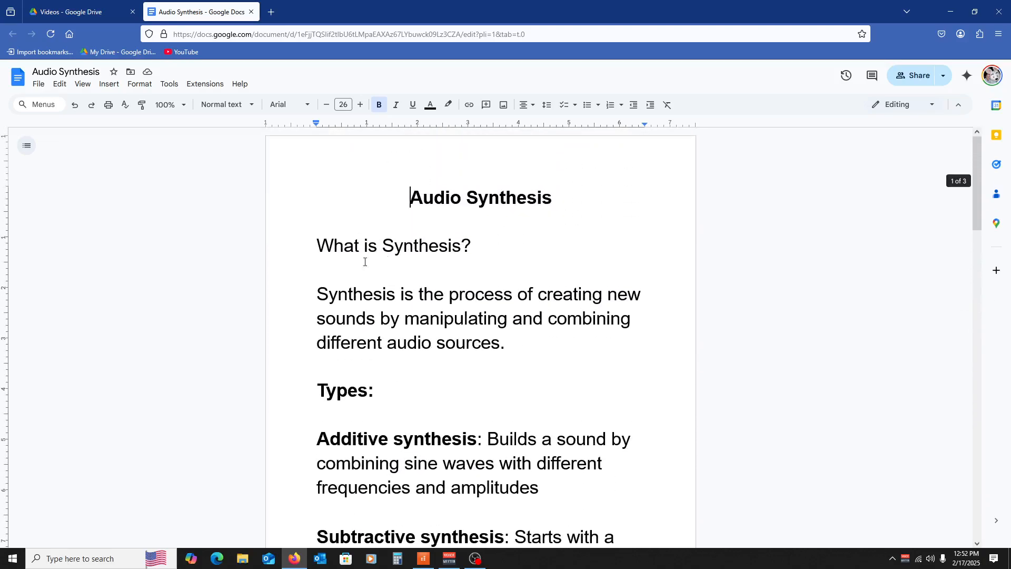
Switch to Cakewalk, view the ANA 2 and Z3TA+2 synth interfaces, and close the Z3TA+2 window.
{"action": "left_click", "coordinate": [950, 12]}
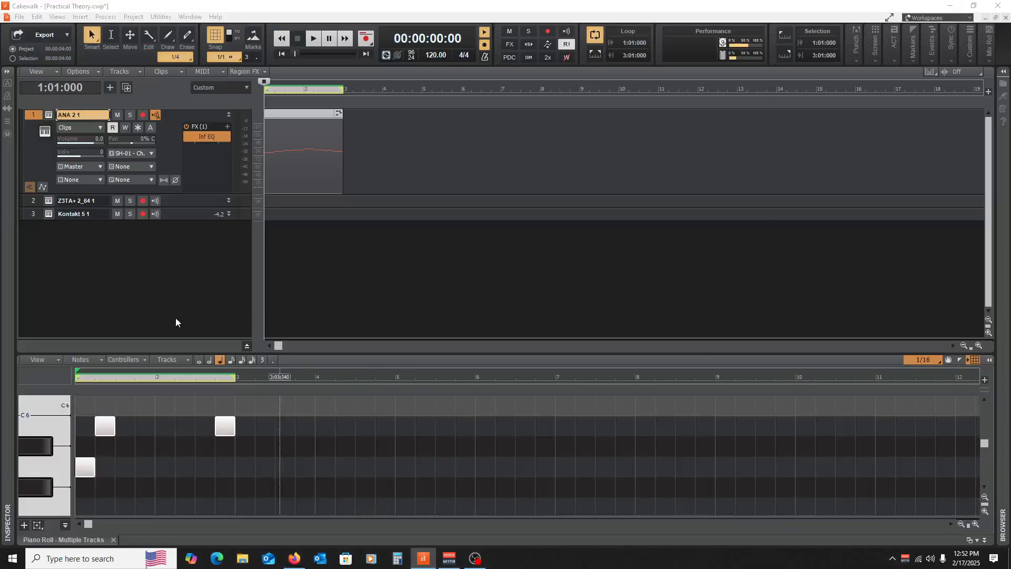
{"action": "left_click", "coordinate": [48, 115]}
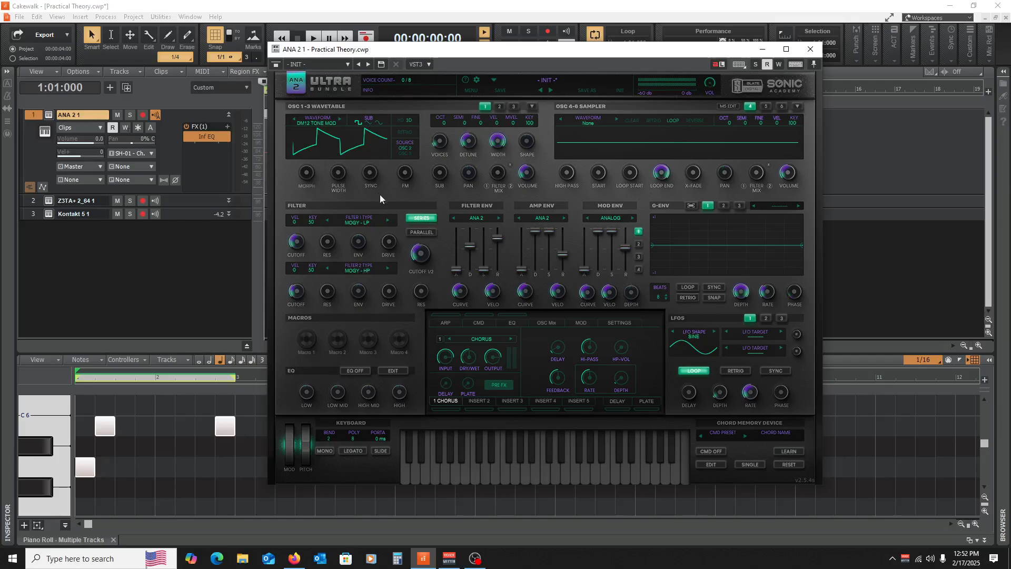
{"action": "left_click", "coordinate": [48, 200]}
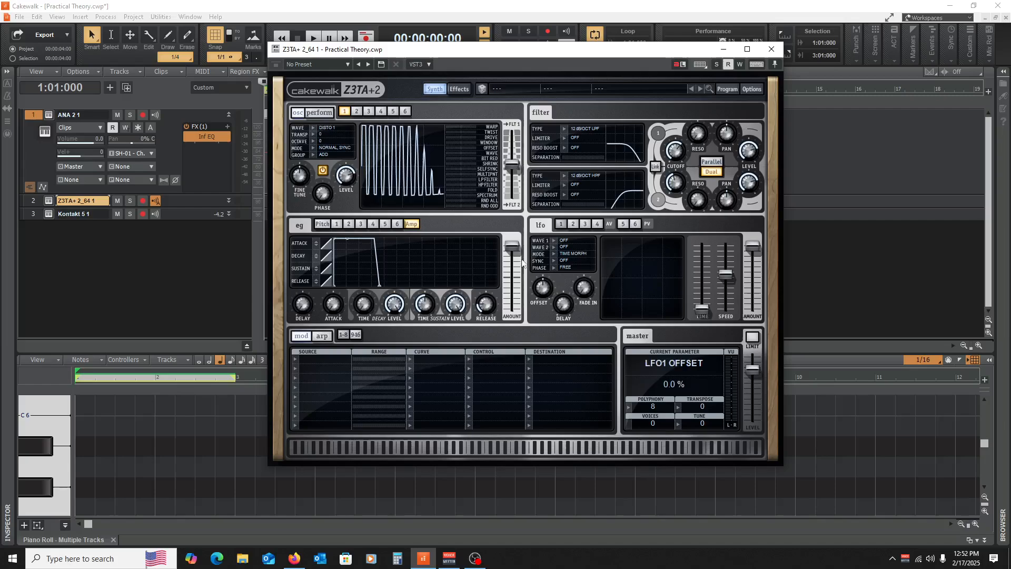
{"action": "left_click", "coordinate": [764, 52]}
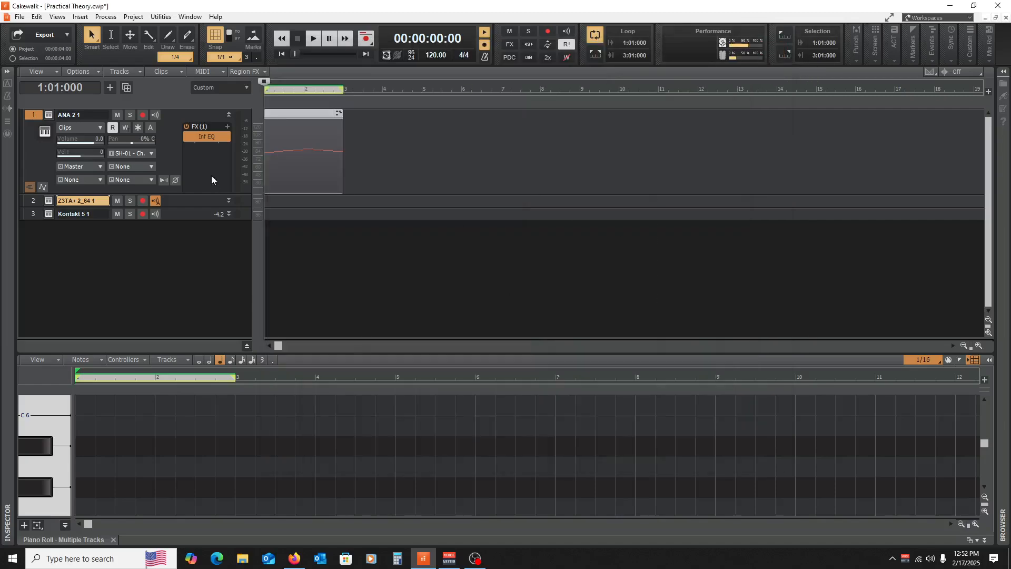
Collapse the ANA 2 1 track, clear the clip selection and rewind to the project start.
{"action": "left_click", "coordinate": [229, 115]}
{"action": "left_click", "coordinate": [347, 197]}
{"action": "key", "text": "w"}
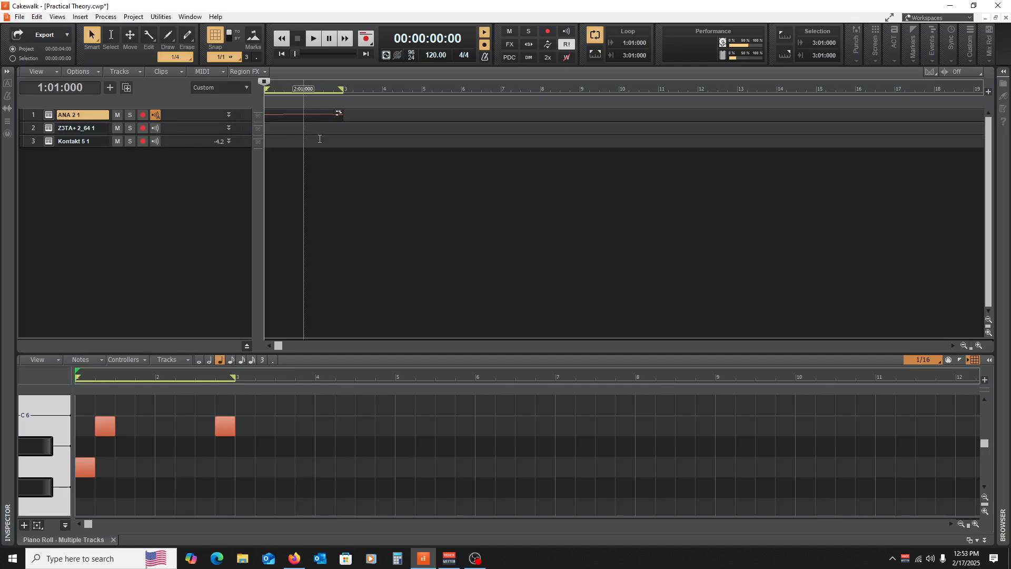
Look over the ANA 2 1 notes in the Piano Roll, rewind to the project start and close the Piano Roll.
{"action": "scroll", "coordinate": [153, 427], "scroll_direction": "up", "scroll_amount": 5}
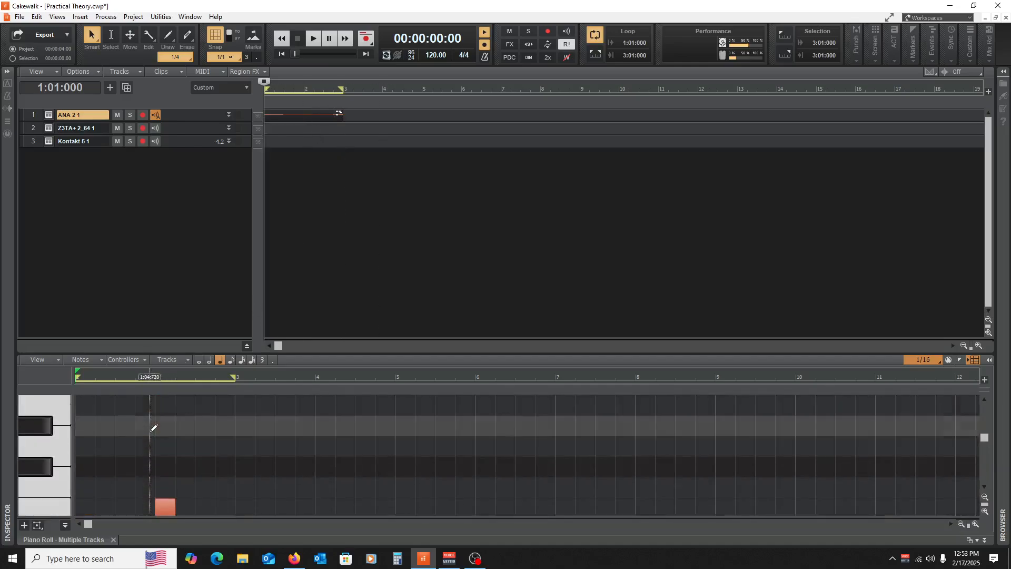
{"action": "scroll", "coordinate": [153, 427], "scroll_direction": "down", "scroll_amount": 8}
{"action": "scroll", "coordinate": [153, 424], "scroll_direction": "up", "scroll_amount": 4}
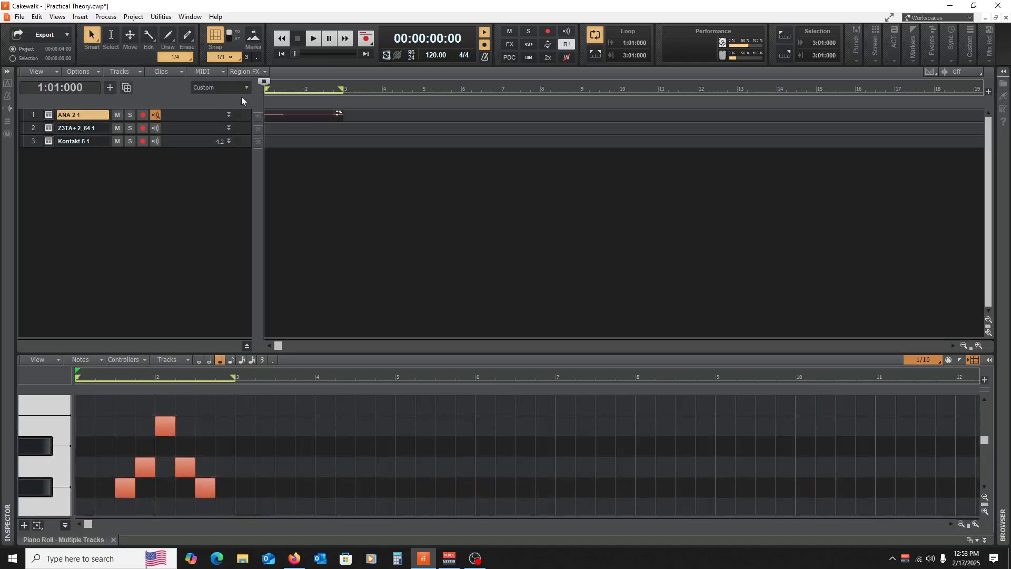
{"action": "left_click", "coordinate": [349, 167]}
{"action": "key", "text": "w"}
{"action": "left_click", "coordinate": [114, 540]}
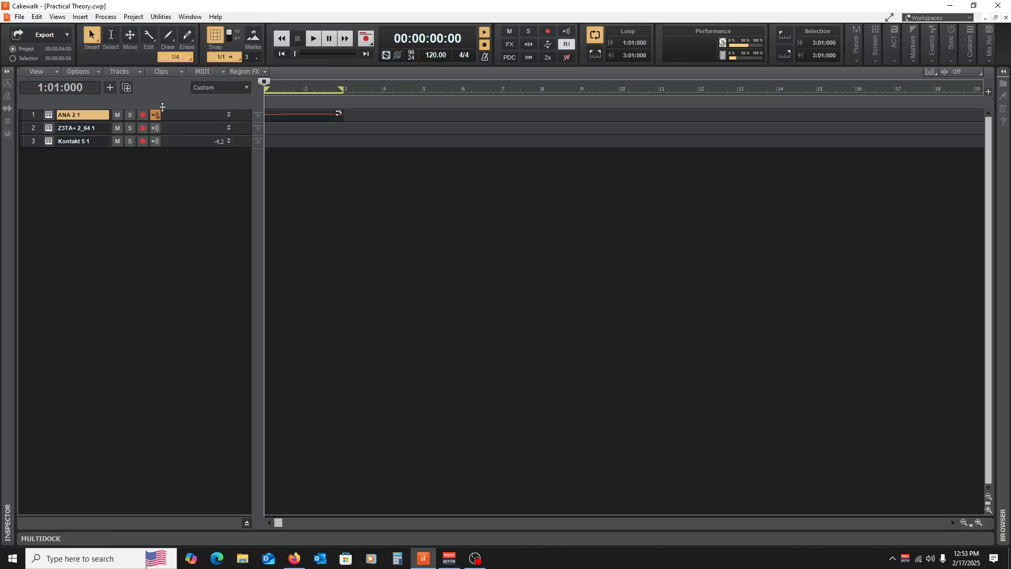
Enlarge the ANA 2 1 track, examine the sound's spectrum in its Inf EQ effect, then close the EQ and collapse the track.
{"action": "left_click_drag", "start_coordinate": [179, 121], "coordinate": [167, 192]}
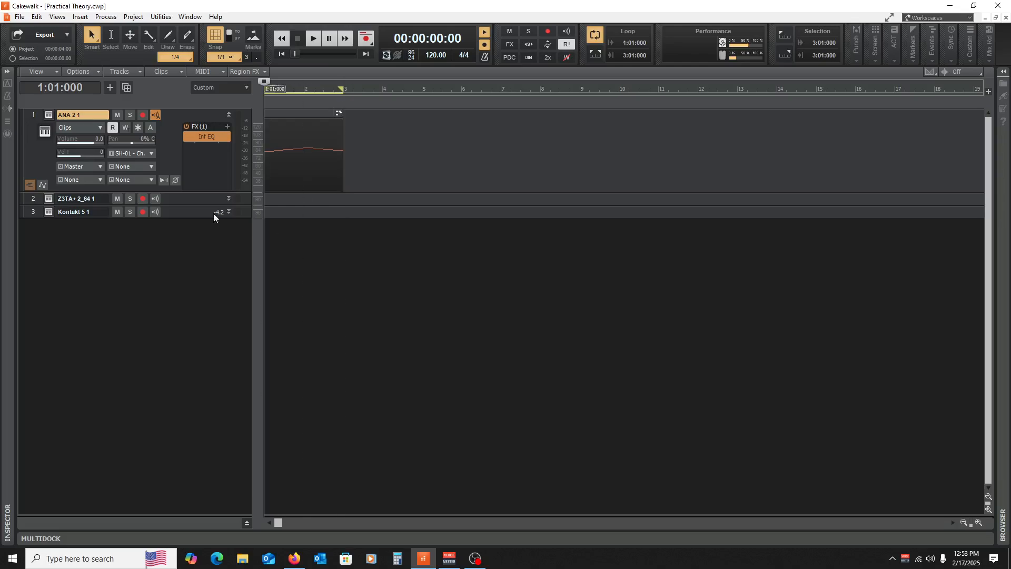
{"action": "double_click", "coordinate": [204, 138]}
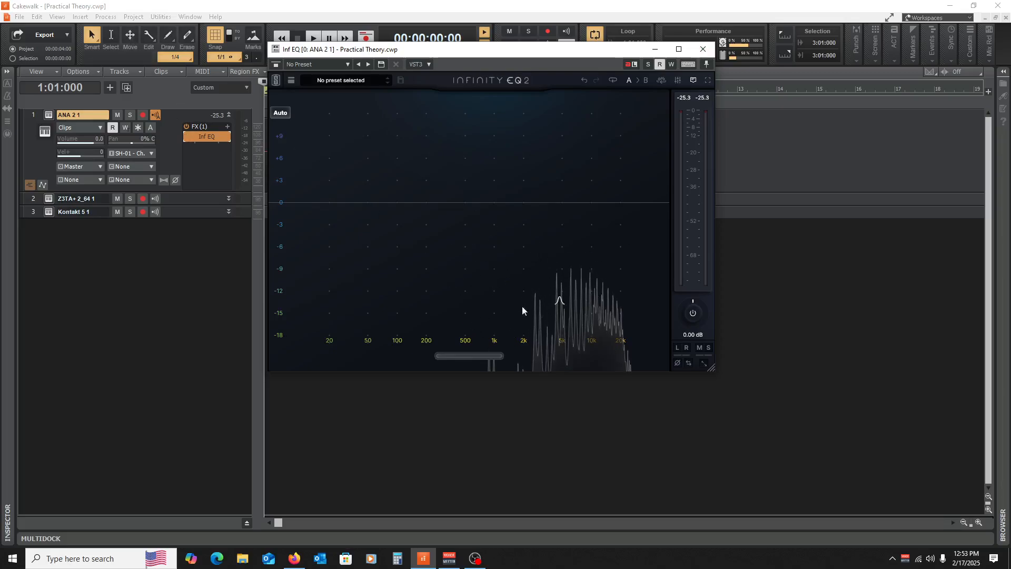
{"action": "left_click", "coordinate": [704, 49]}
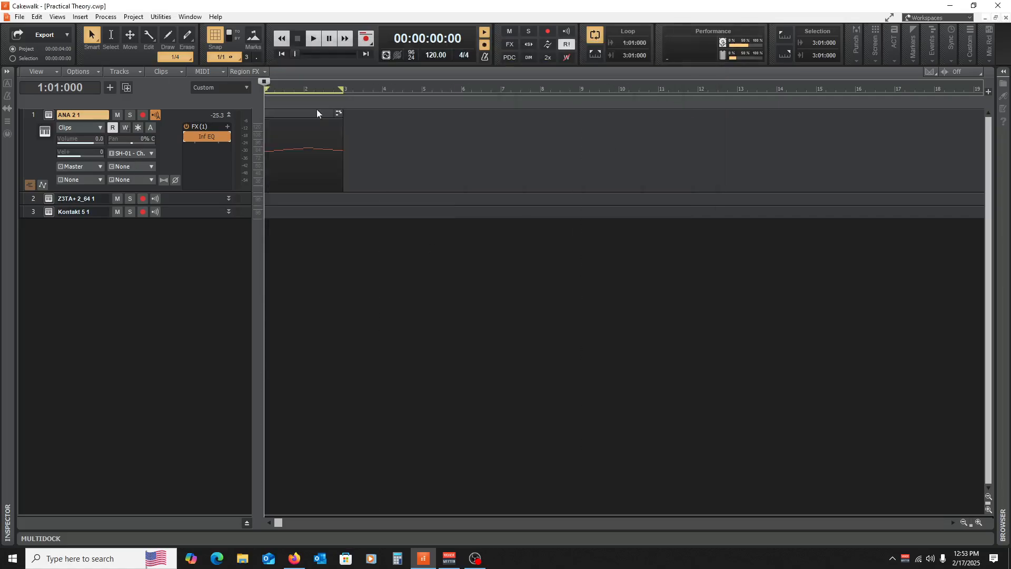
{"action": "left_click", "coordinate": [229, 113]}
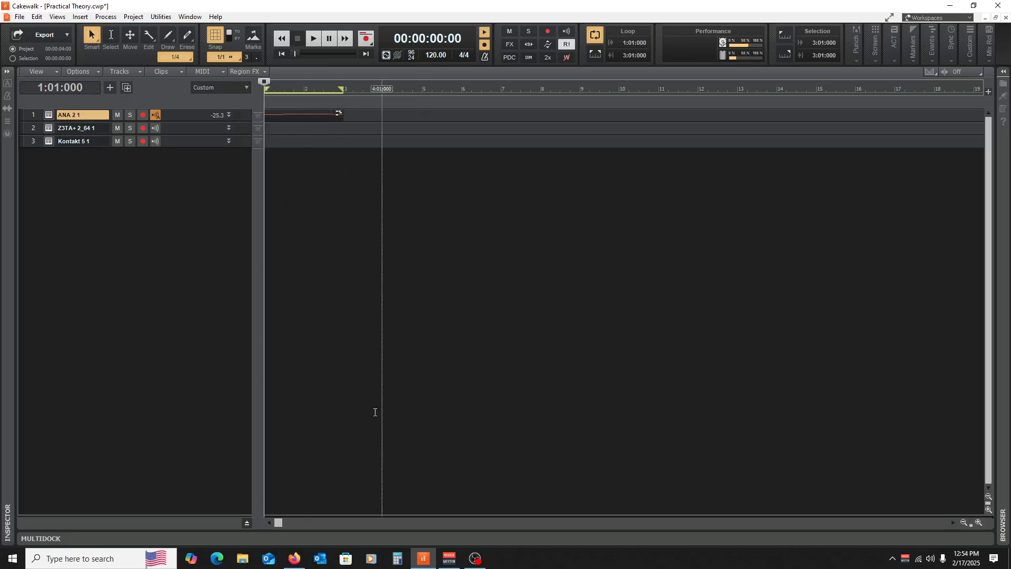
Switch to the Audio Synthesis document in Firefox and recap every synthesis type, ending back at its title.
{"action": "left_click", "coordinate": [294, 558]}
{"action": "scroll", "coordinate": [341, 243], "scroll_direction": "down", "scroll_amount": 5}
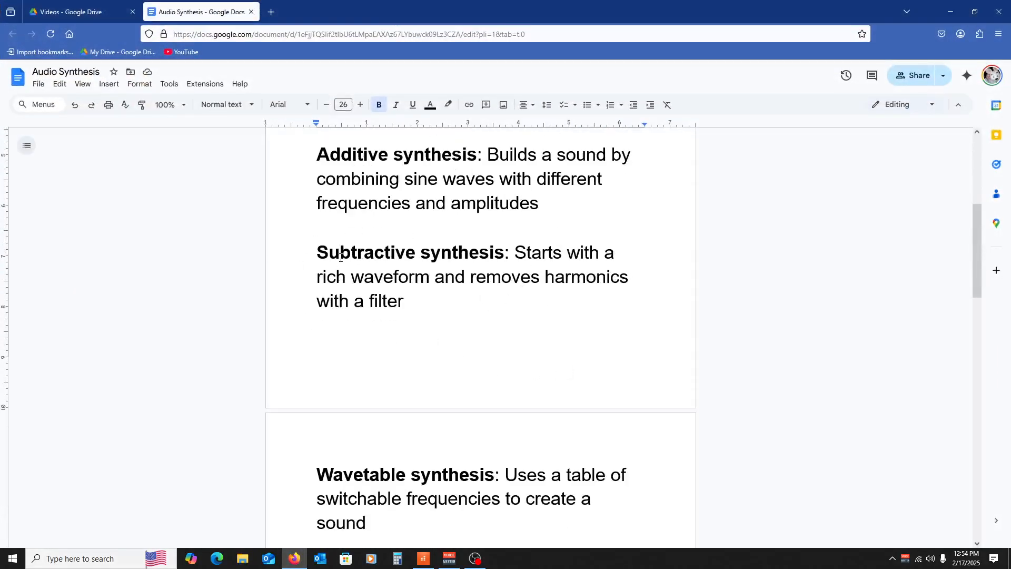
{"action": "scroll", "coordinate": [423, 286], "scroll_direction": "down", "scroll_amount": 6}
{"action": "scroll", "coordinate": [416, 279], "scroll_direction": "up", "scroll_amount": 12}
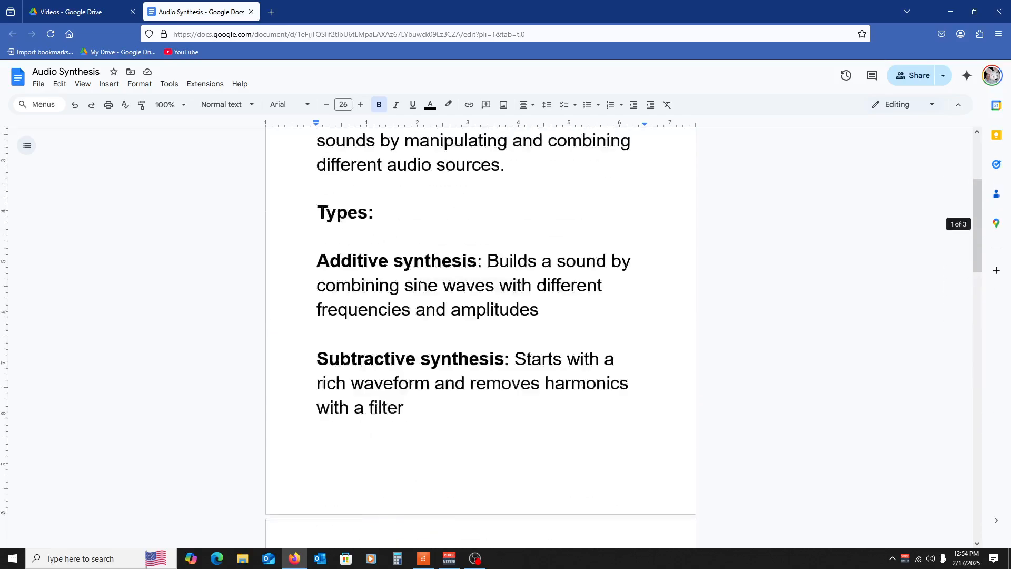
{"action": "scroll", "coordinate": [401, 267], "scroll_direction": "down", "scroll_amount": 8}
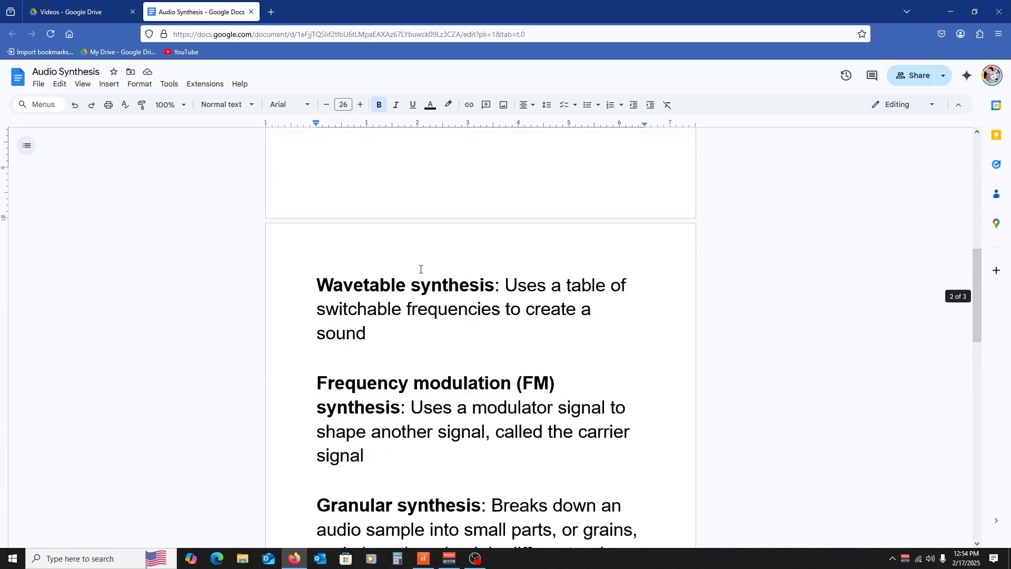
{"action": "scroll", "coordinate": [420, 268], "scroll_direction": "up", "scroll_amount": 8}
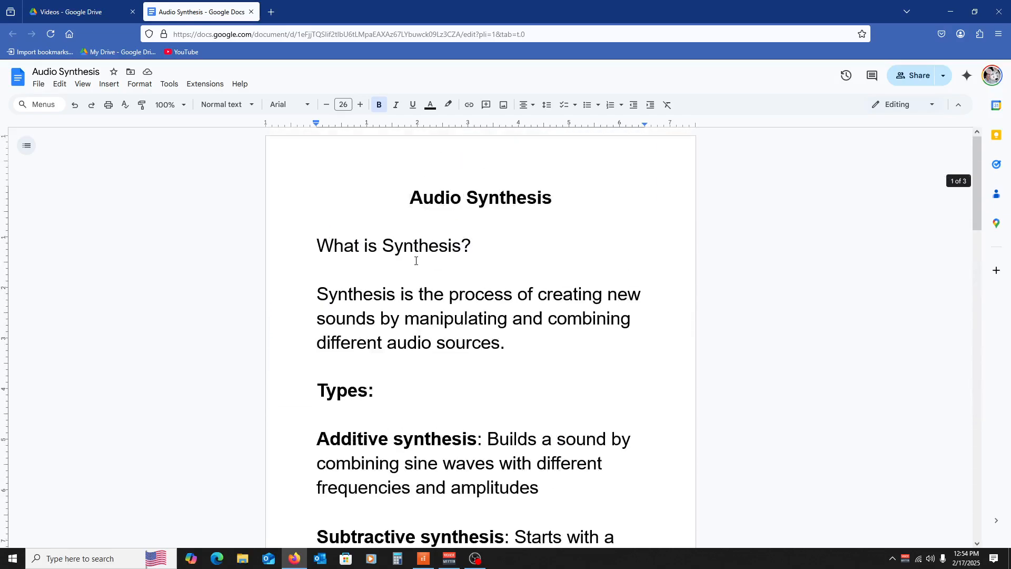
{"action": "scroll", "coordinate": [380, 314], "scroll_direction": "down", "scroll_amount": 8}
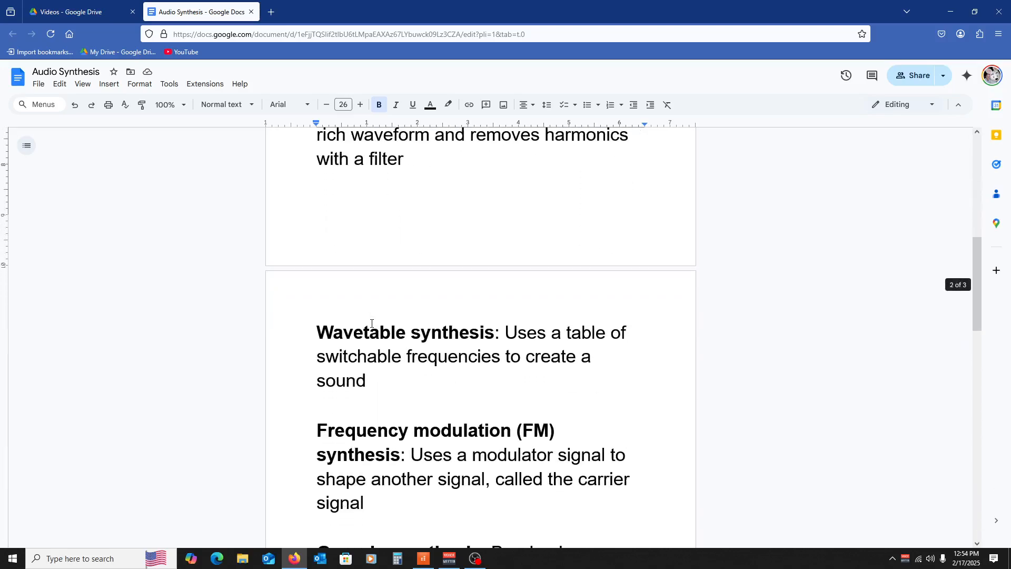
{"action": "scroll", "coordinate": [372, 324], "scroll_direction": "down", "scroll_amount": 3}
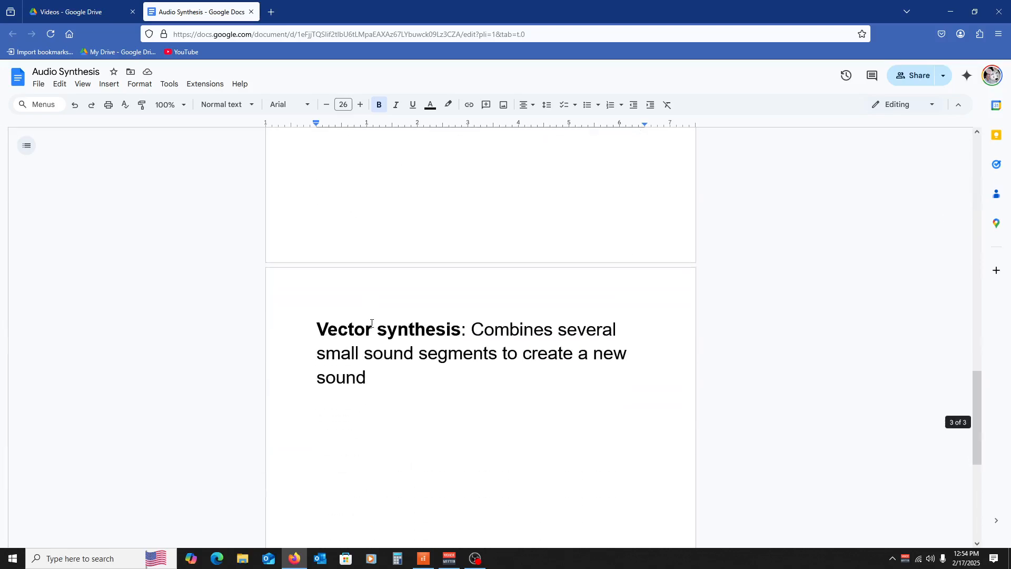
{"action": "scroll", "coordinate": [369, 327], "scroll_direction": "up", "scroll_amount": 7}
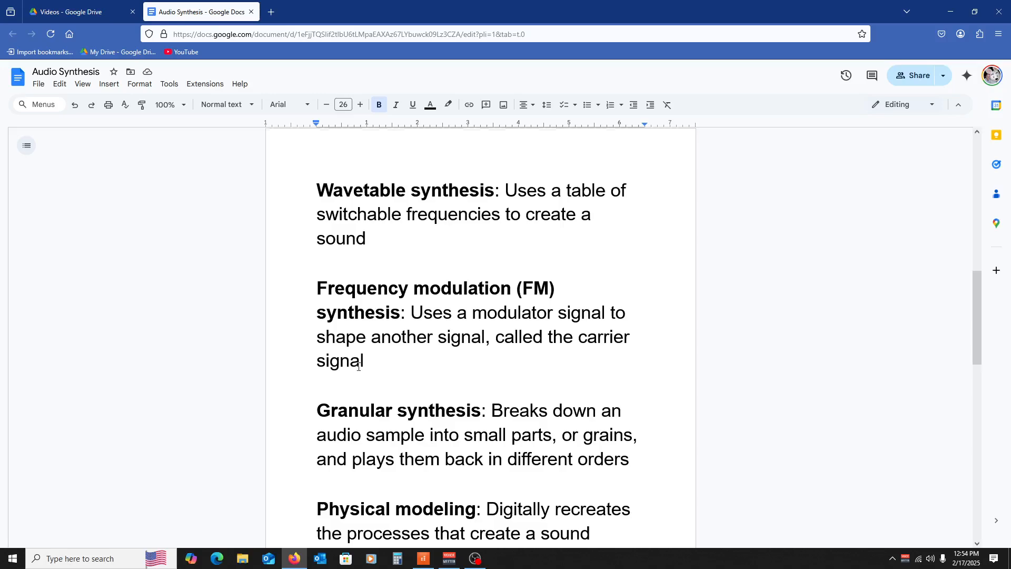
{"action": "scroll", "coordinate": [359, 367], "scroll_direction": "up", "scroll_amount": 3}
{"action": "scroll", "coordinate": [358, 367], "scroll_direction": "down", "scroll_amount": 12}
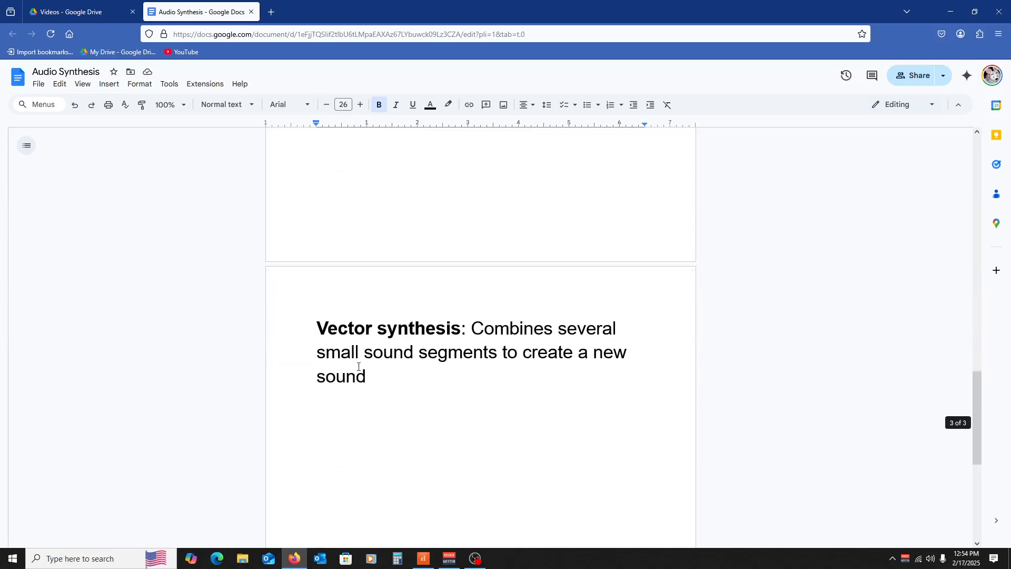
{"action": "scroll", "coordinate": [358, 367], "scroll_direction": "up", "scroll_amount": 4}
{"action": "scroll", "coordinate": [425, 339], "scroll_direction": "down", "scroll_amount": 5}
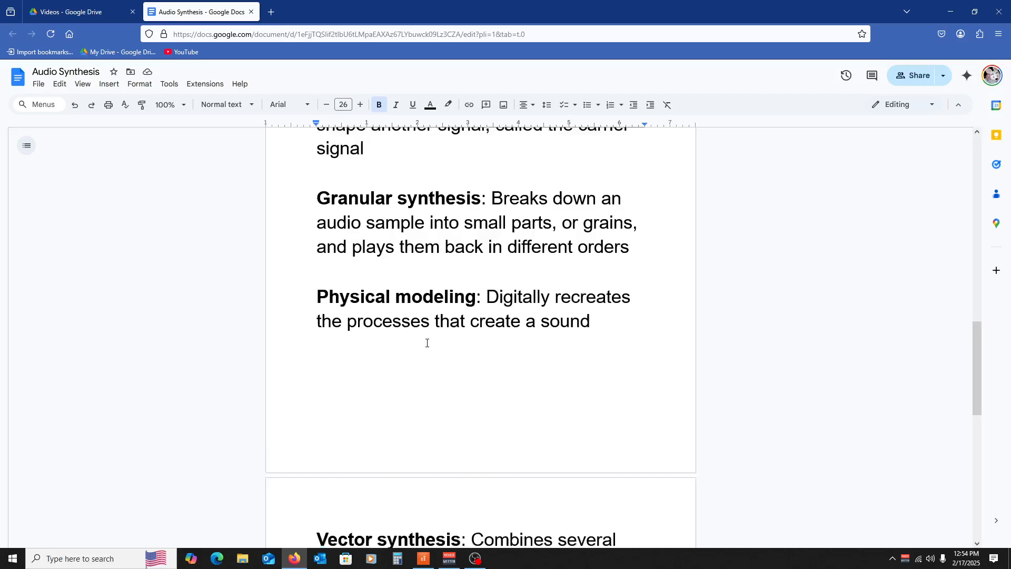
{"action": "scroll", "coordinate": [395, 350], "scroll_direction": "up", "scroll_amount": 20}
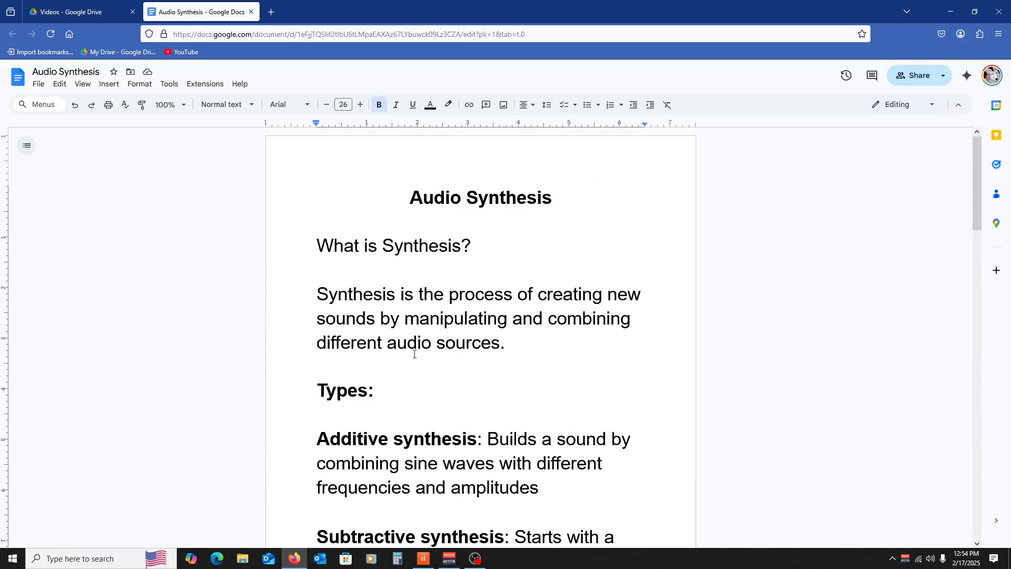
Return to Cakewalk and move the playhead to 2:01:000.
{"action": "left_click", "coordinate": [952, 11]}
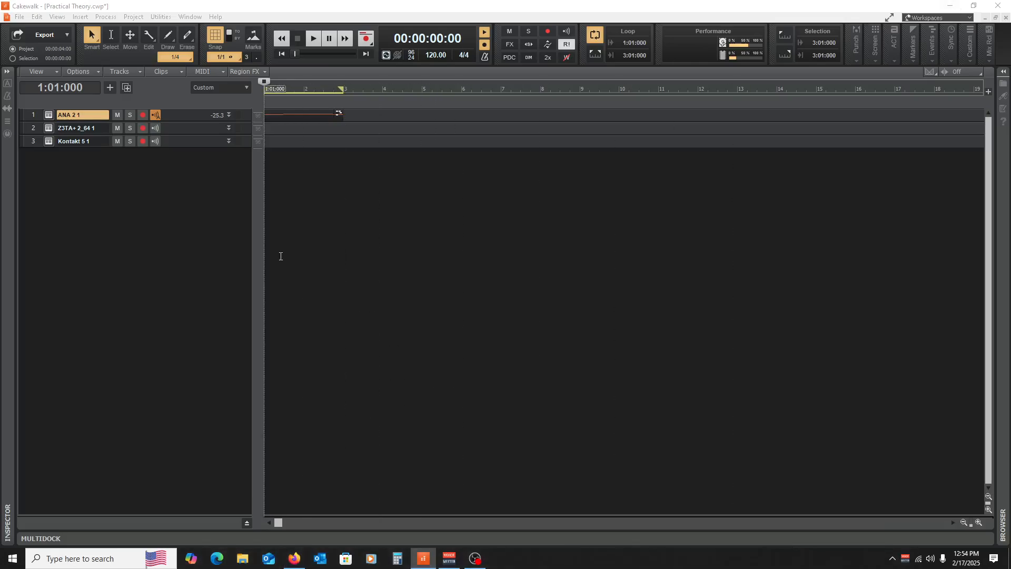
{"action": "left_click", "coordinate": [349, 250]}
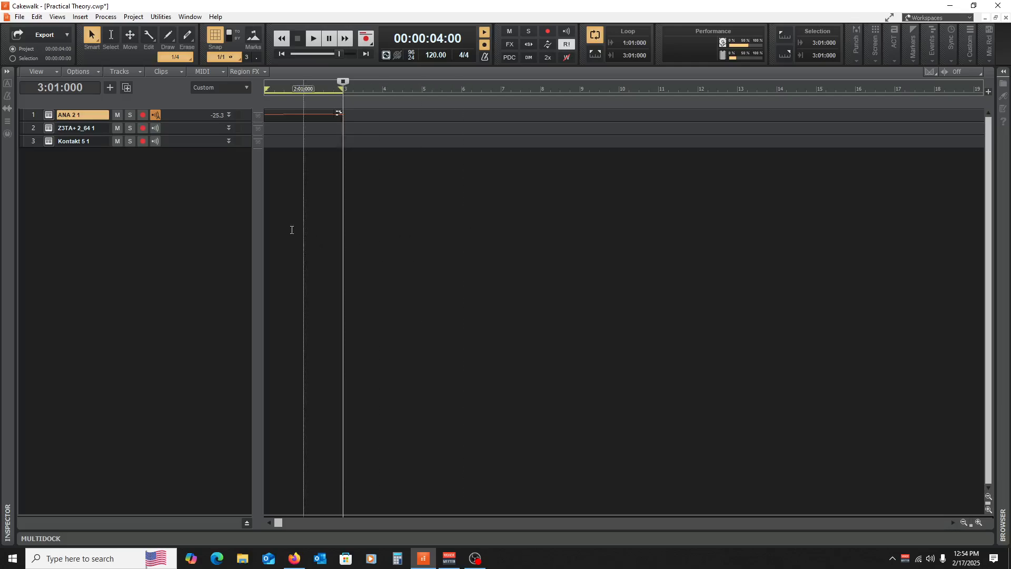
{"action": "left_click", "coordinate": [292, 229]}
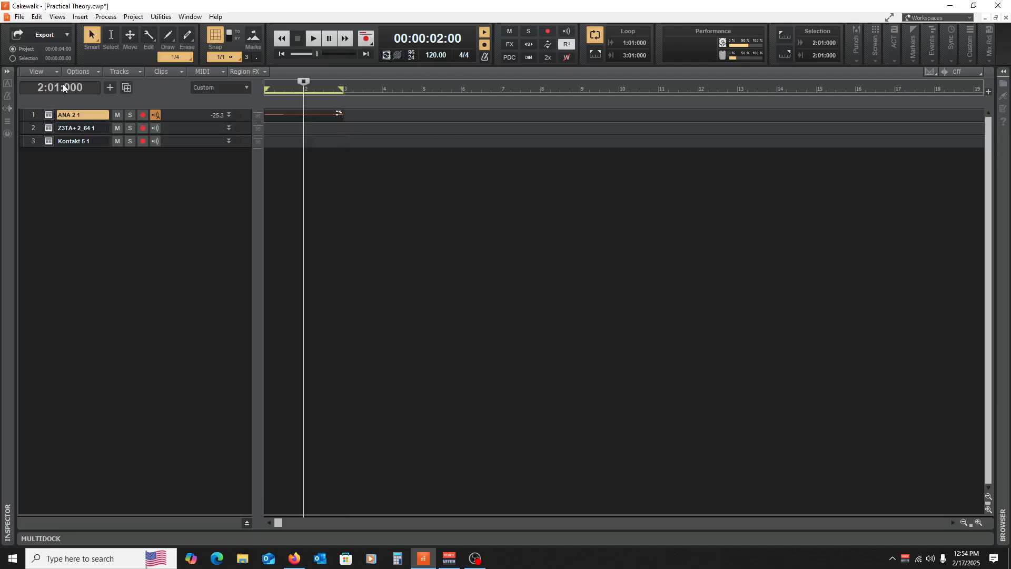
View the ANA 2 synth's wavetable oscillator and filter controls, then close its window.
{"action": "left_click", "coordinate": [49, 115]}
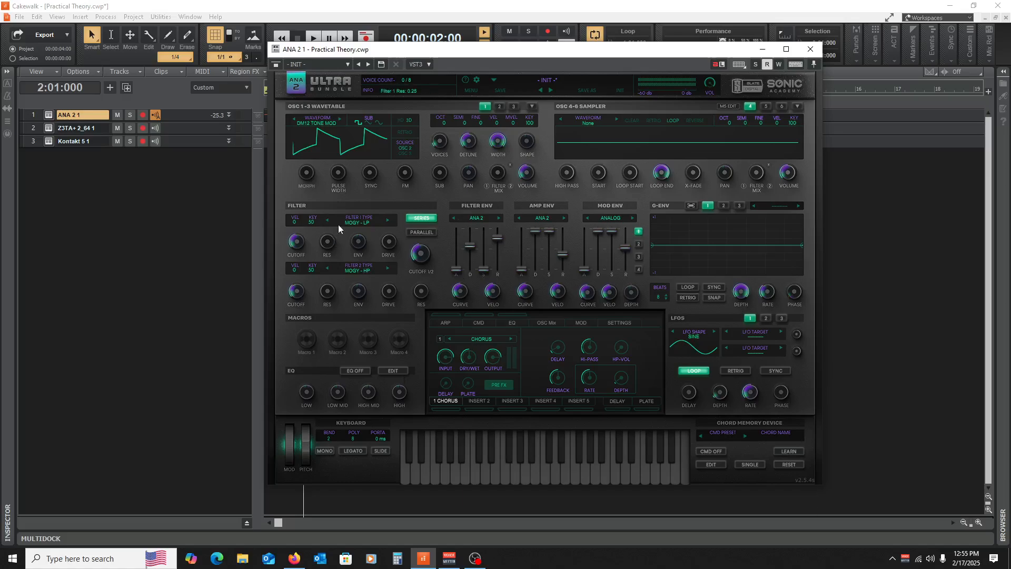
{"action": "left_click_drag", "start_coordinate": [338, 176], "coordinate": [319, 204]}
{"action": "left_click", "coordinate": [810, 49]}
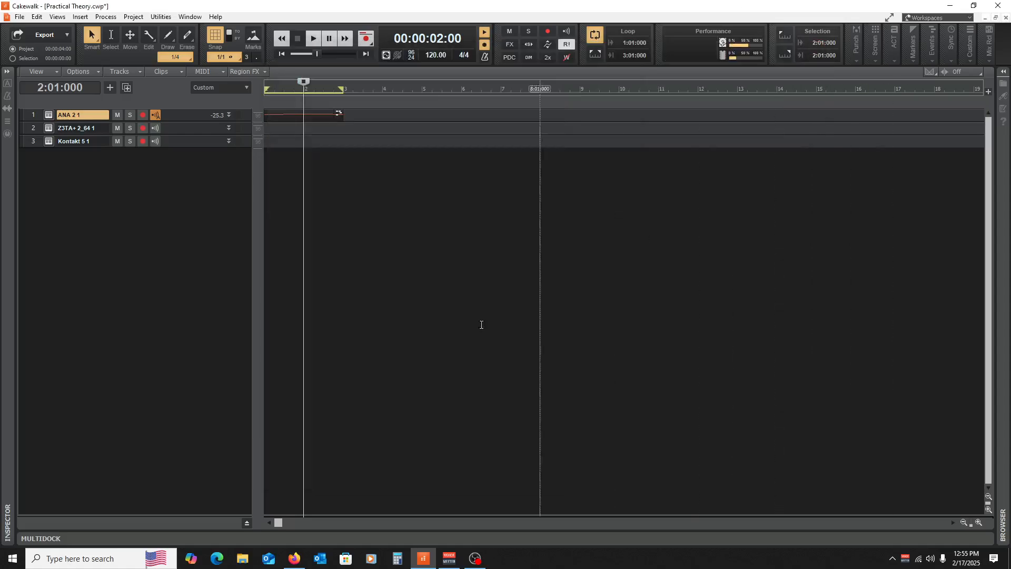
Return the playhead to the project start at 1:01:000 and save the Practical Theory project.
{"action": "left_click", "coordinate": [355, 225]}
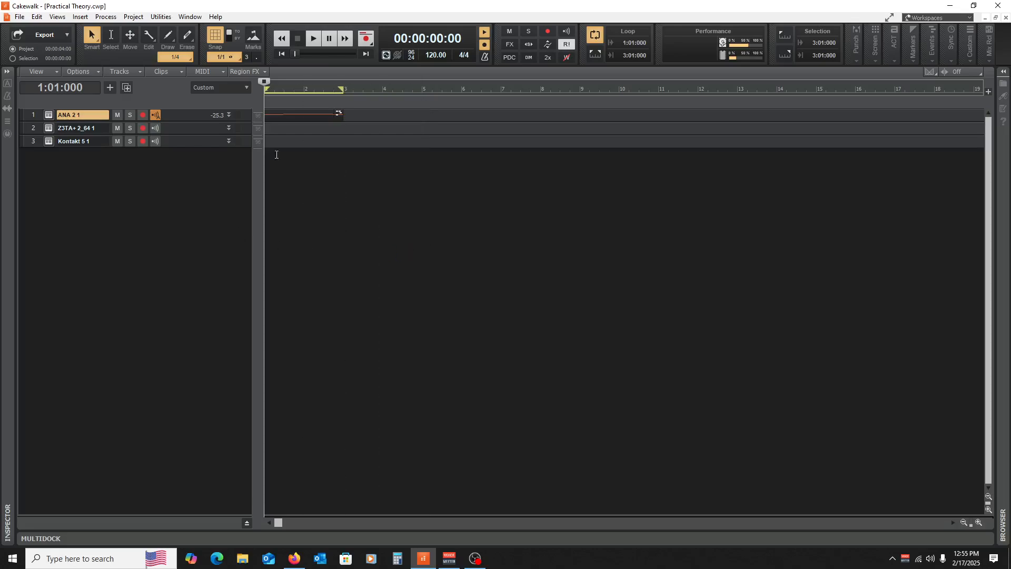
{"action": "key", "text": "ctrl+s"}
{"action": "left_click", "coordinate": [358, 234]}
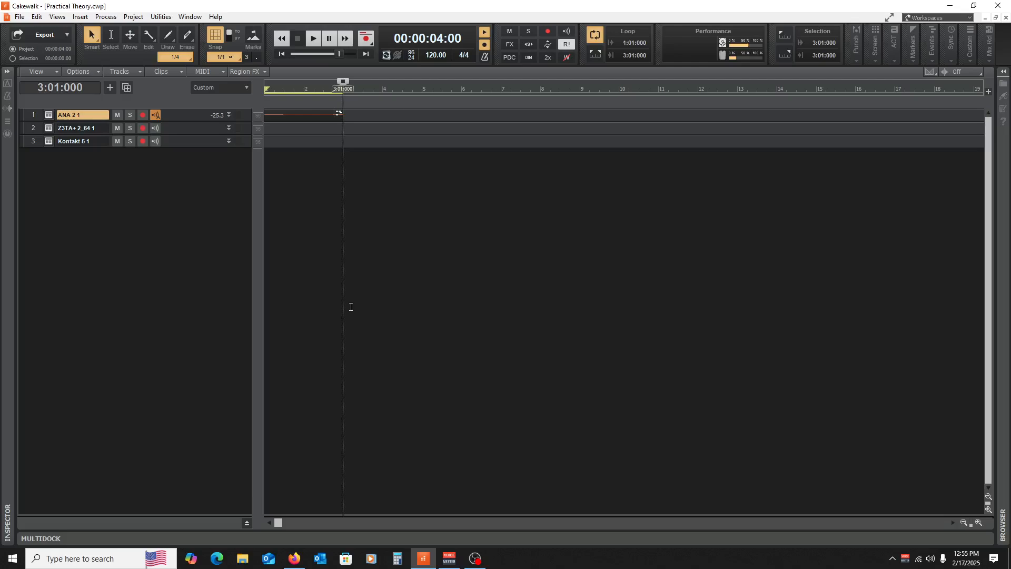
{"action": "left_click", "coordinate": [306, 252]}
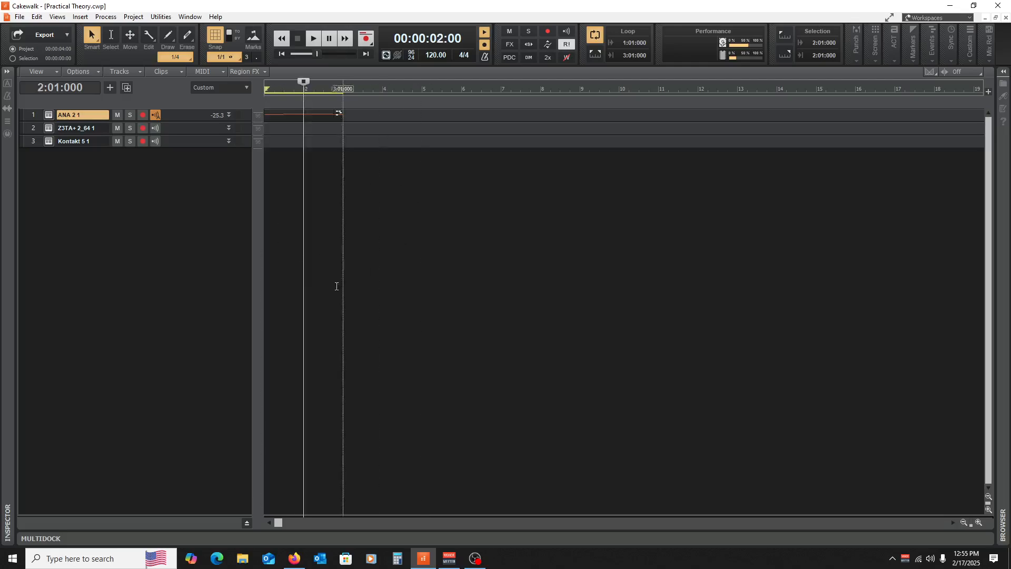
{"action": "left_click", "coordinate": [327, 258]}
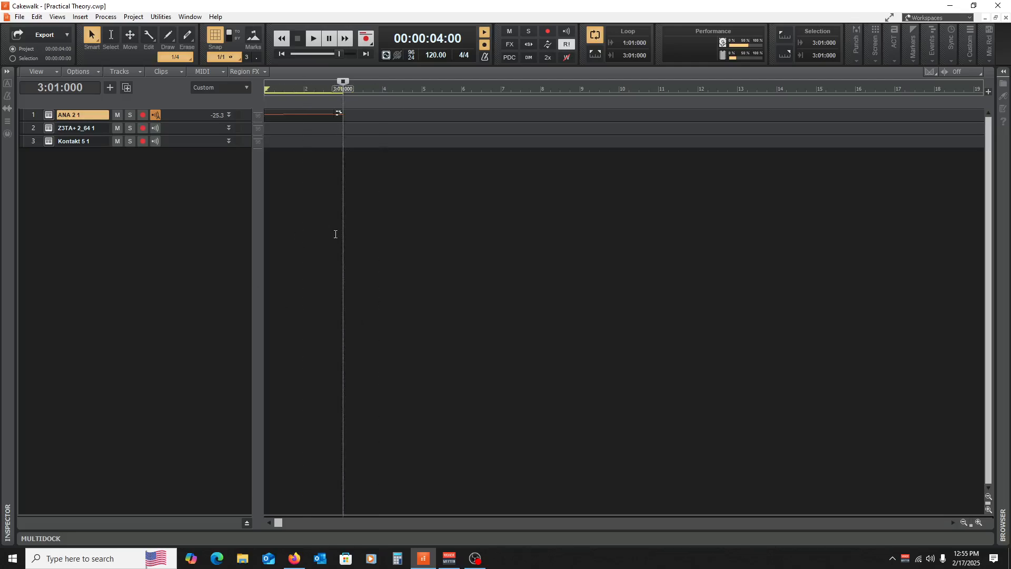
{"action": "key", "text": "w"}
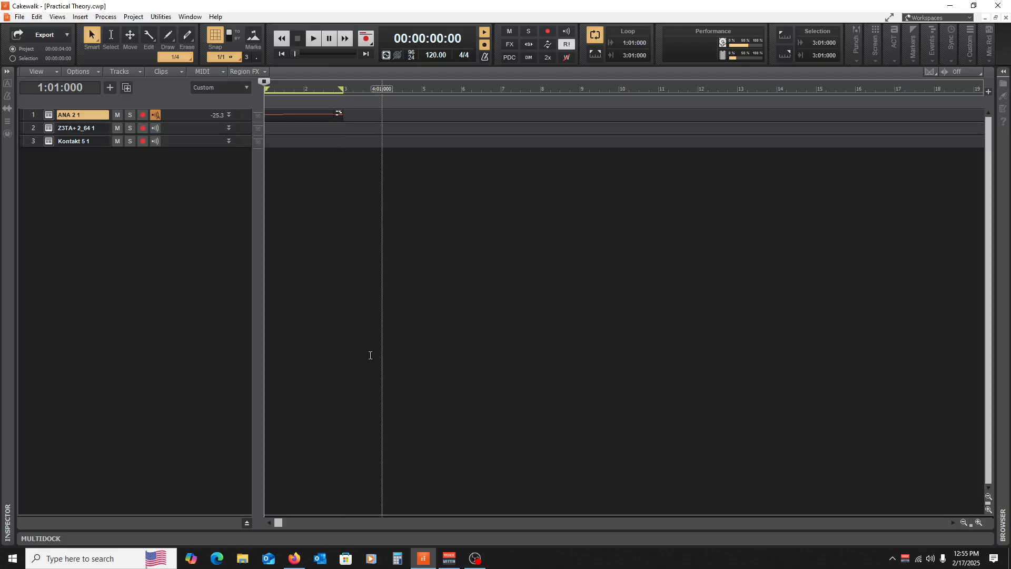
{"action": "left_click", "coordinate": [472, 558]}
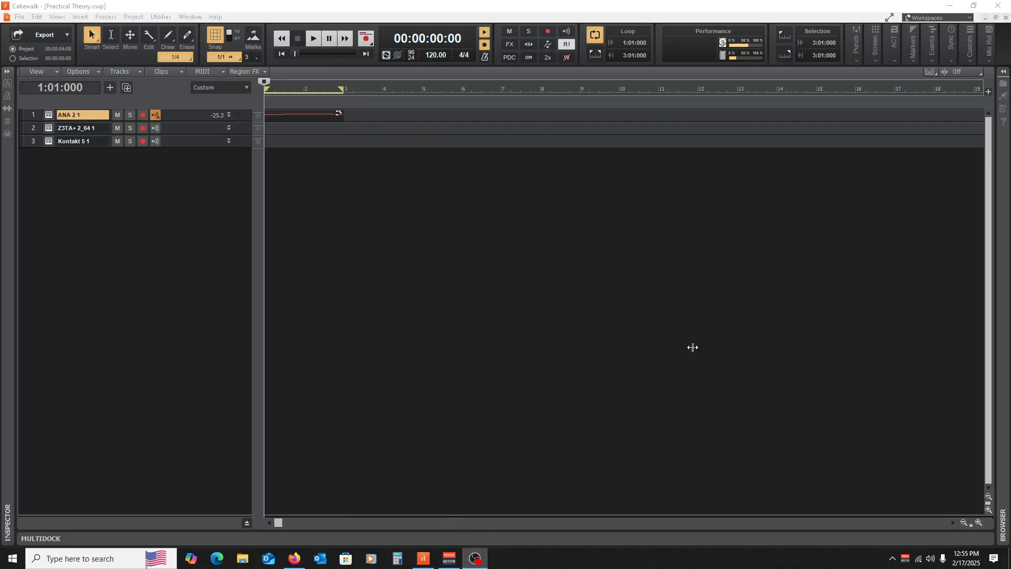